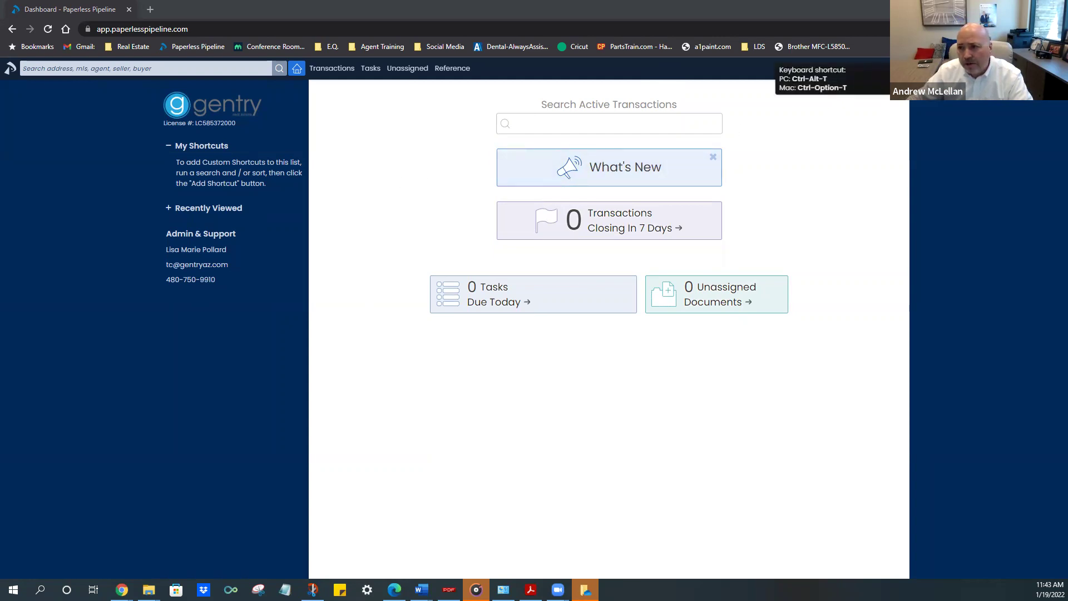
Open the company reference documents and review the Broker Documents, Industry Forms, Listing Forms and Logos categories, collapsing Logos after viewing
click(450, 70)
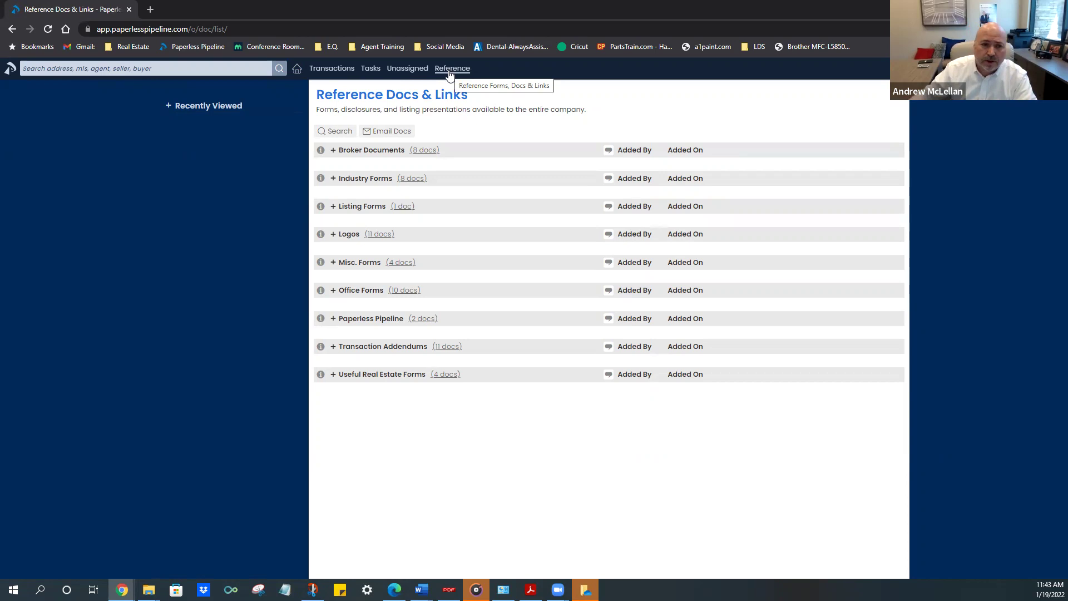
click(333, 151)
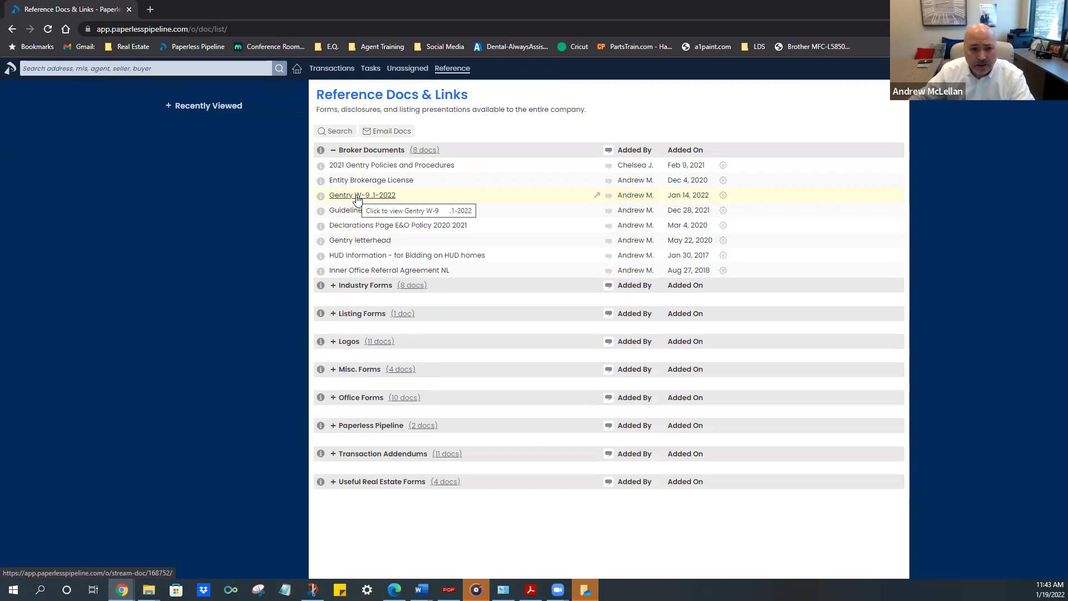
click(339, 288)
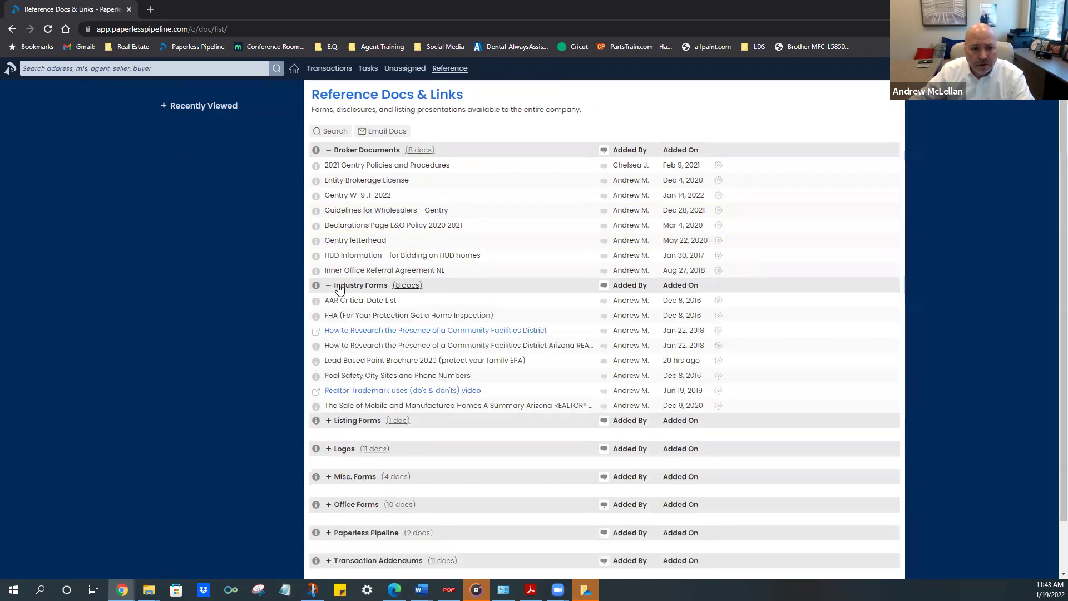
scroll(342, 289, down, 1)
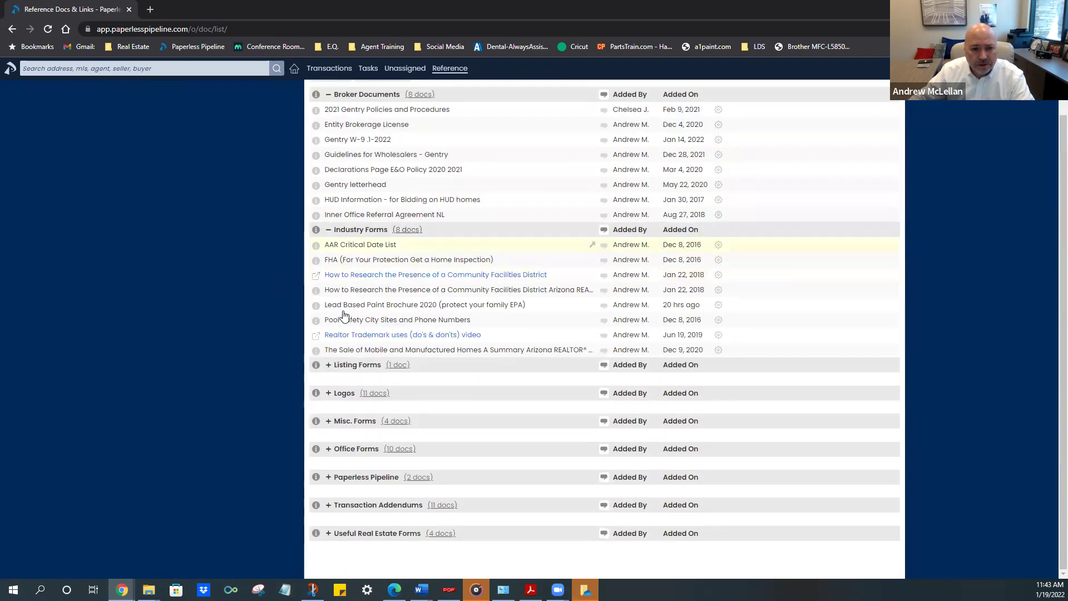
click(336, 364)
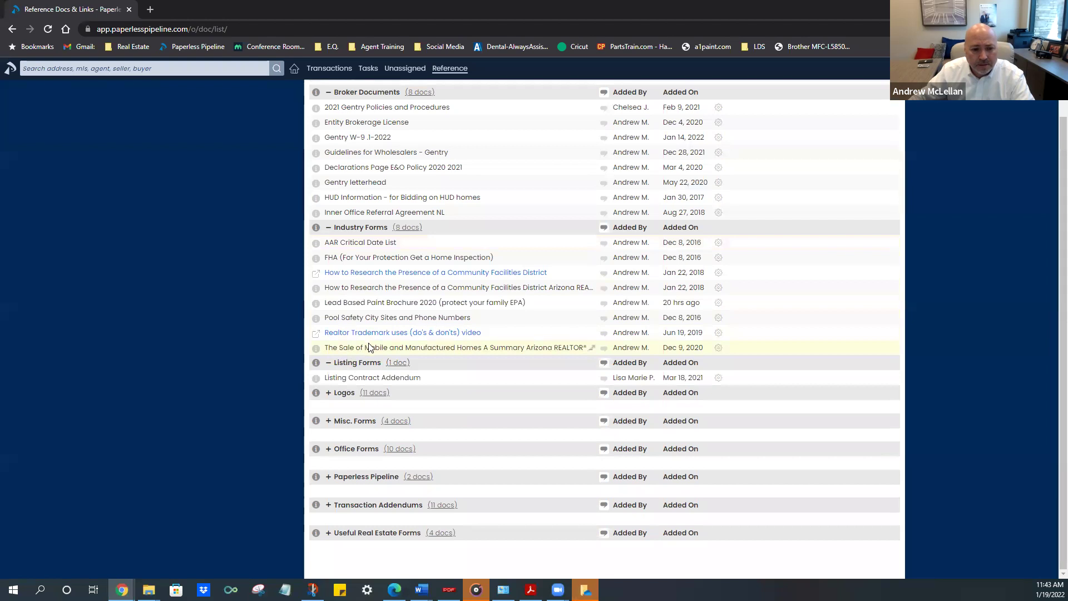
click(341, 395)
scroll(390, 372, down, 3)
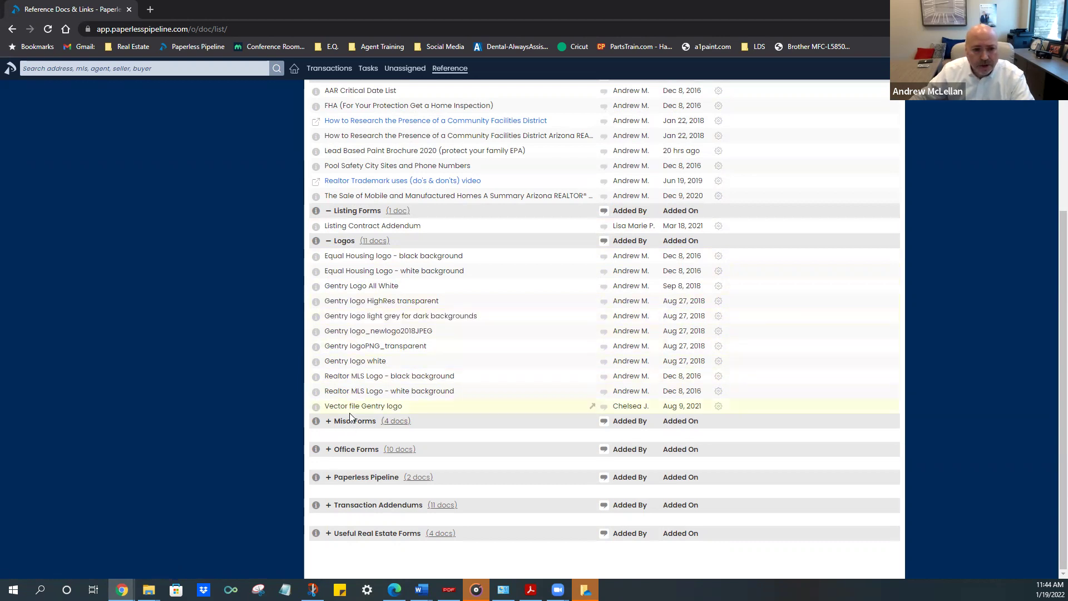
click(344, 240)
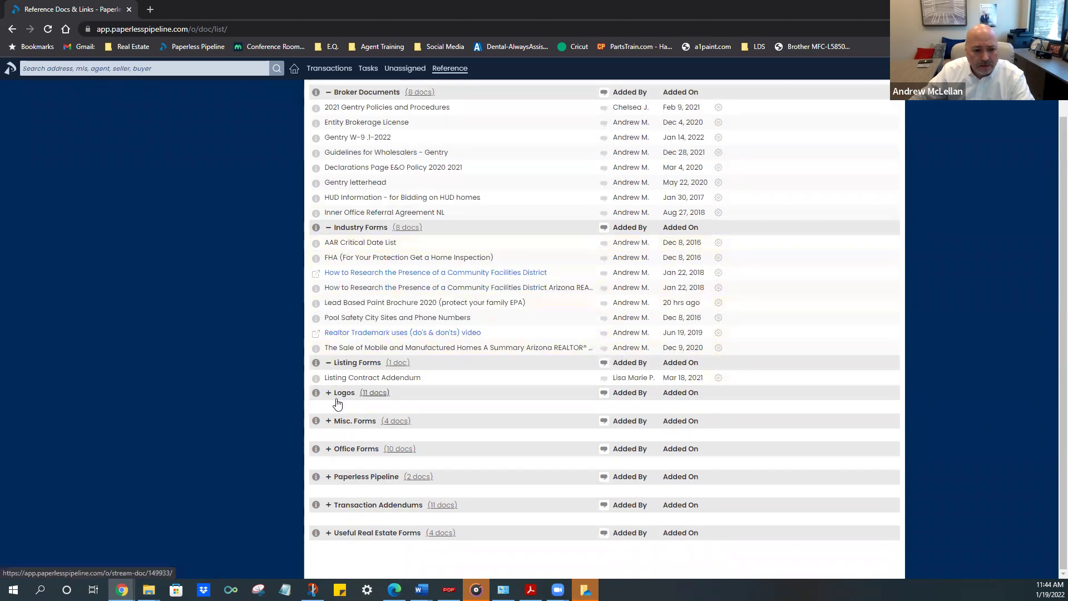
Review the documents under Misc. Forms, Office Forms, Paperless Pipeline, Transaction Addendums and Useful Real Estate Forms
click(342, 421)
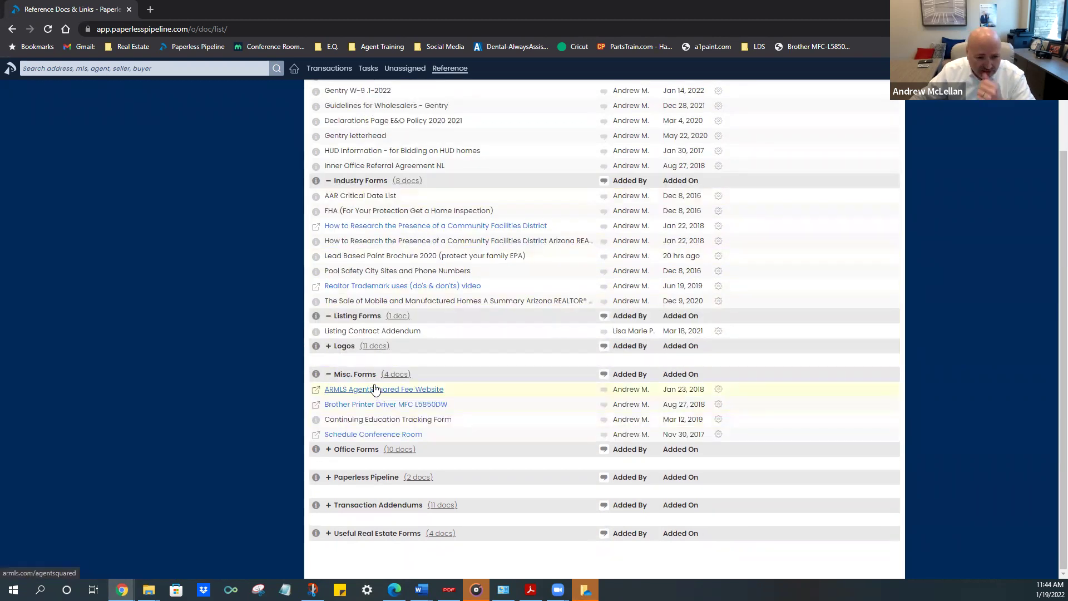
click(343, 451)
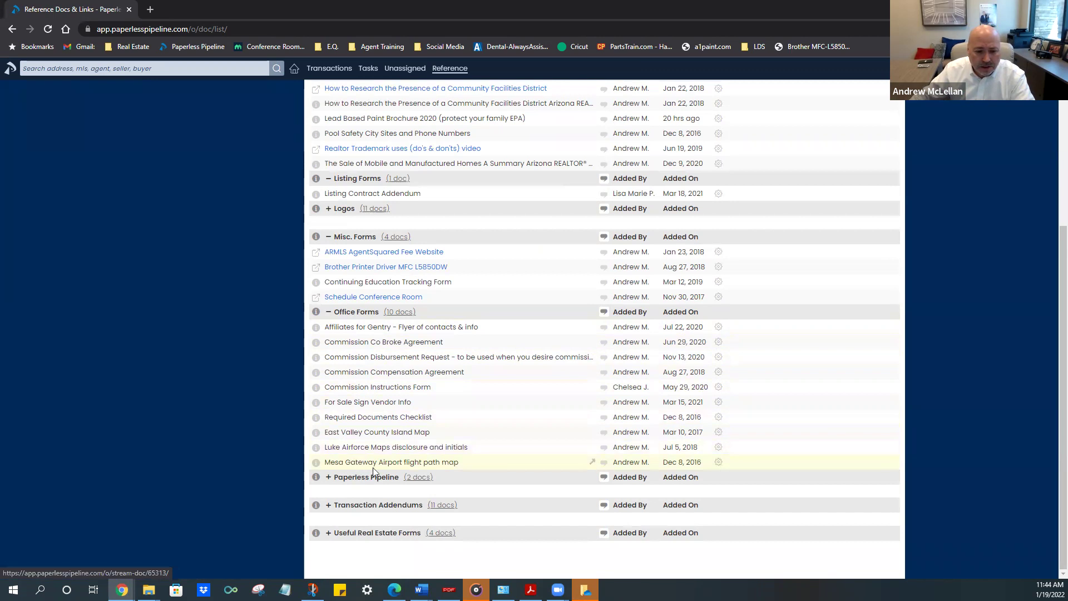
click(355, 482)
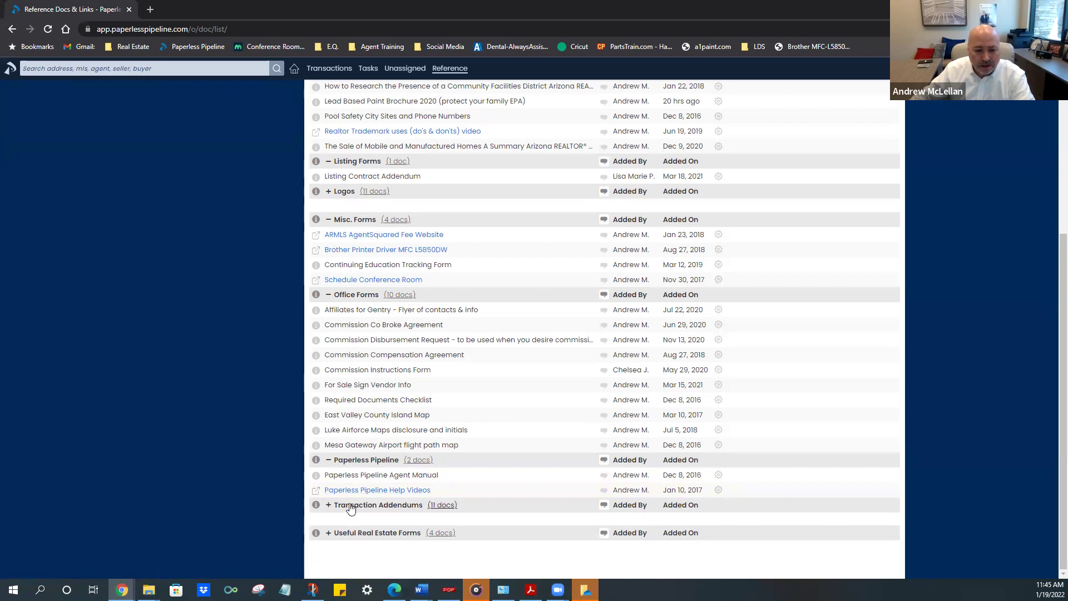
click(350, 508)
scroll(389, 484, down, 3)
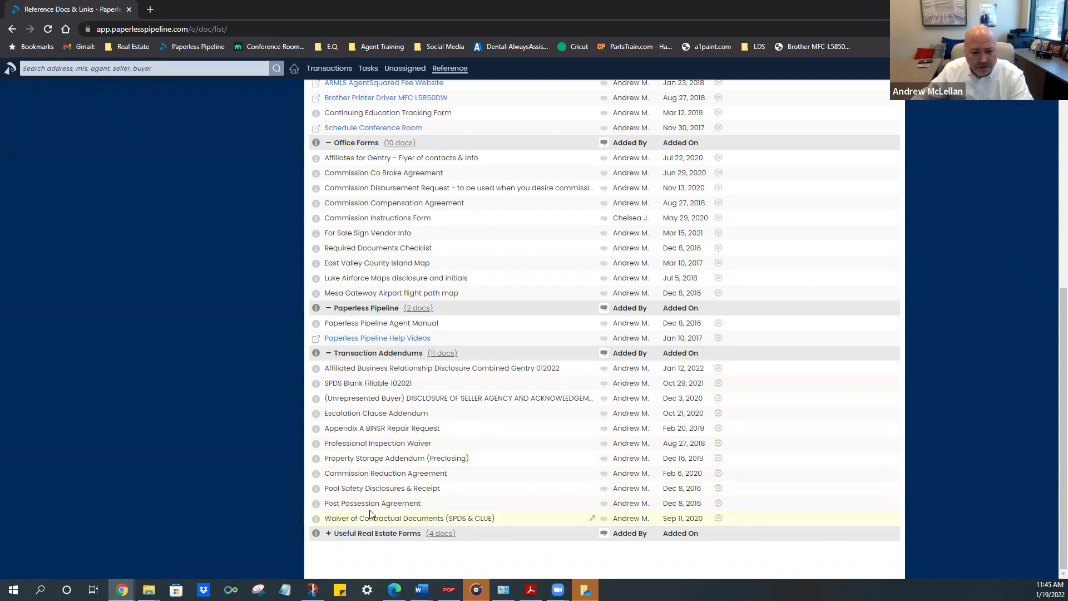
click(350, 535)
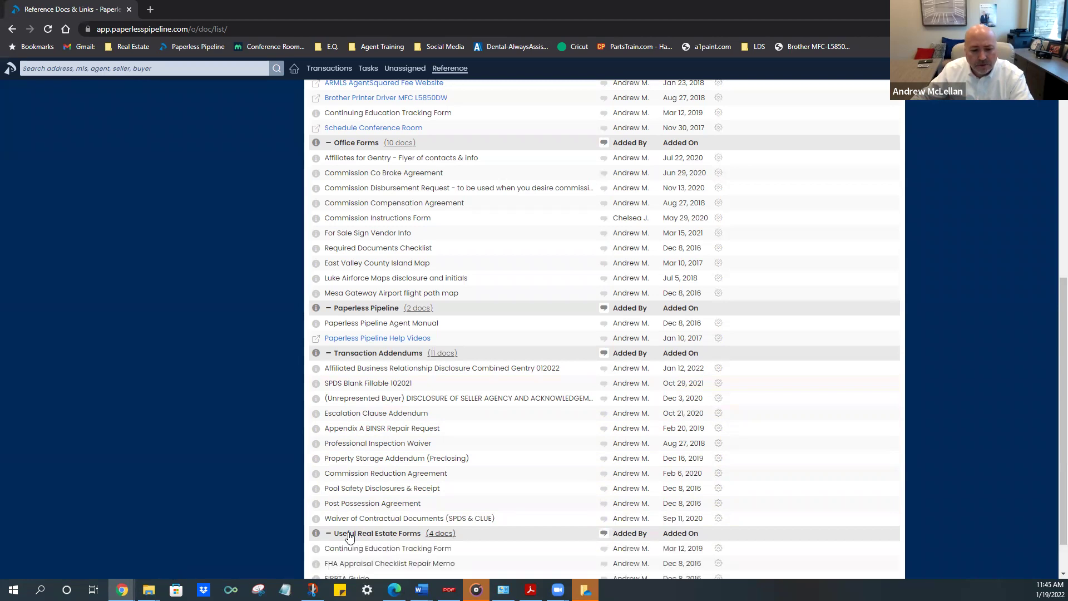
scroll(349, 535, down, 1)
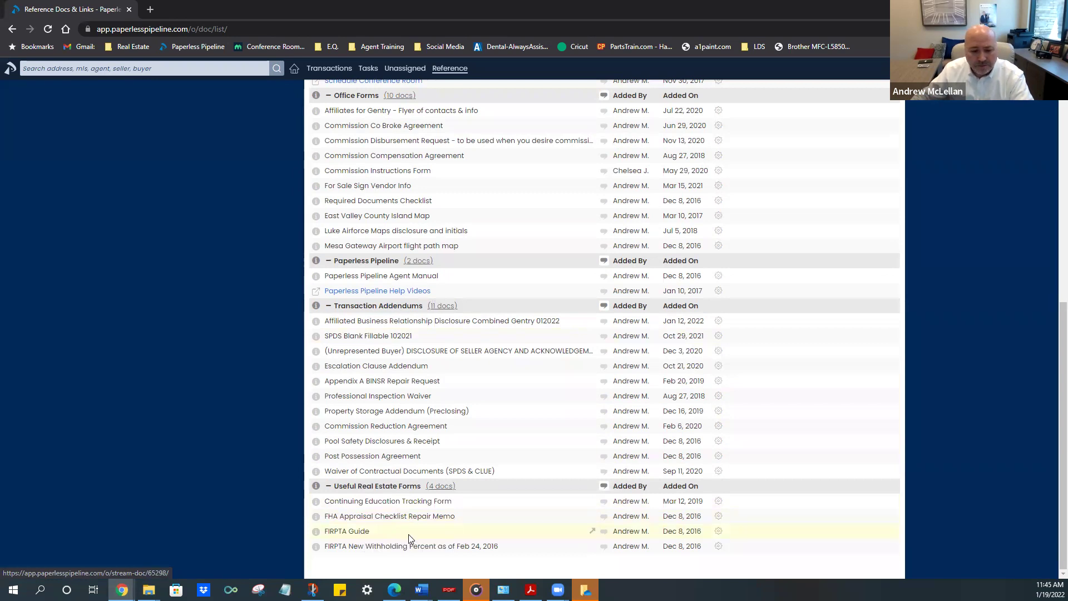
scroll(412, 536, up, 8)
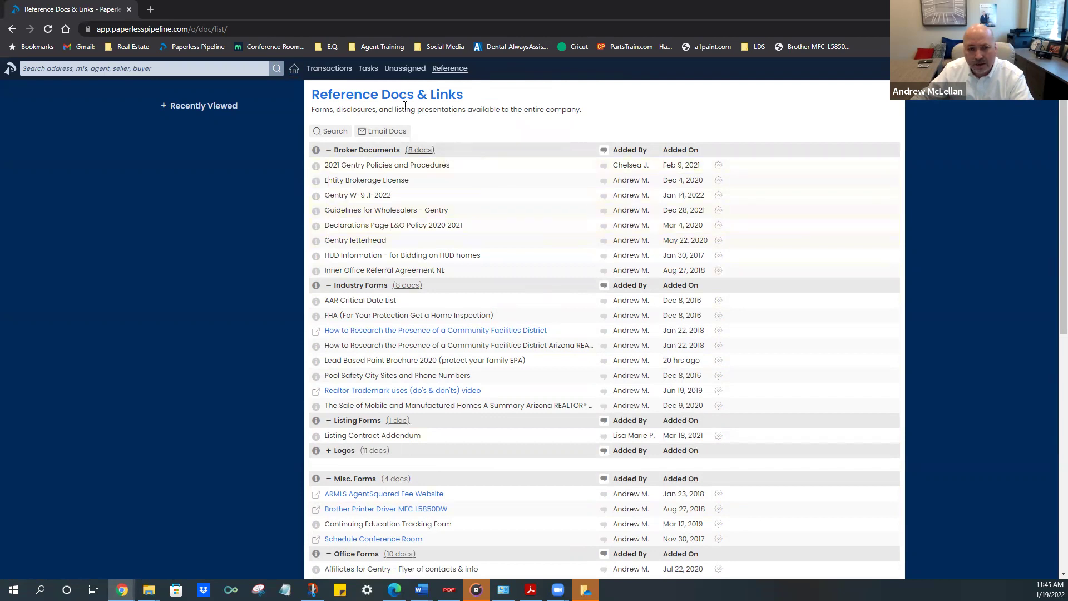
Start a new transaction from the dashboard and enter the full property address and the MLS number
click(293, 72)
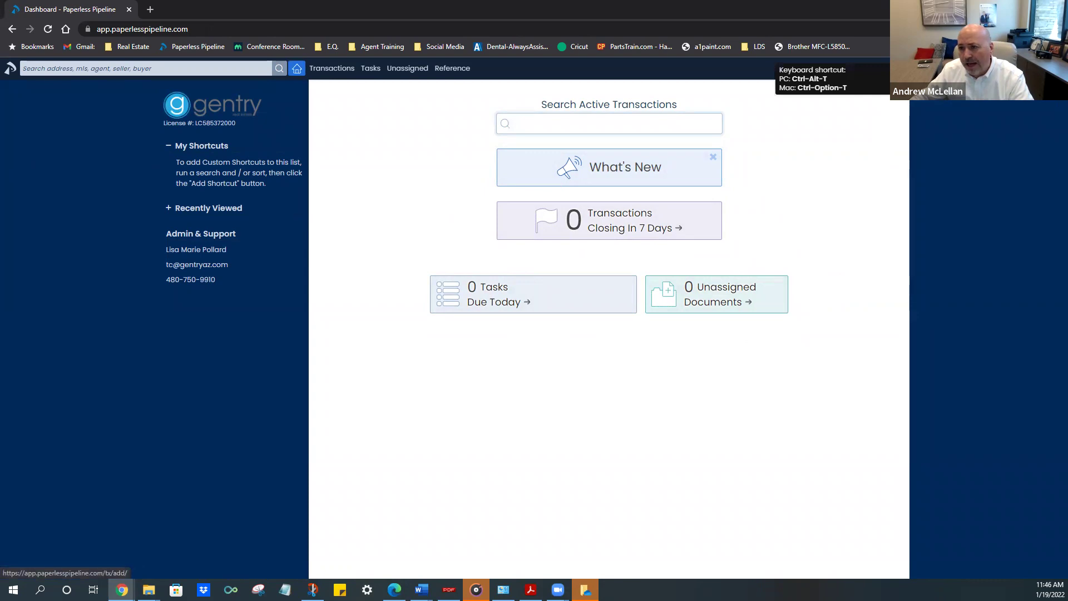
click(897, 68)
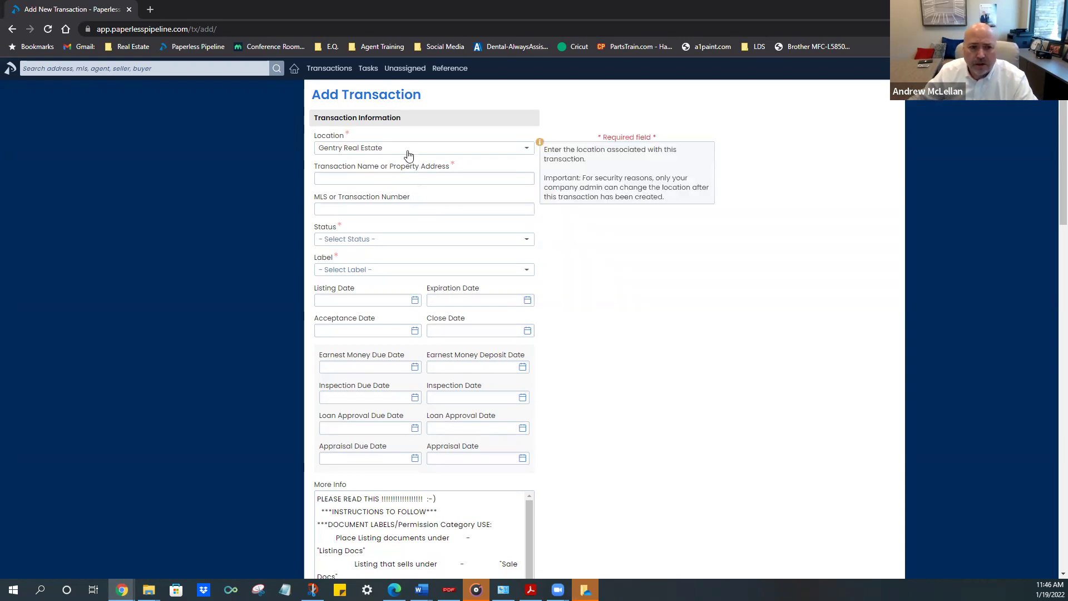
click(353, 179)
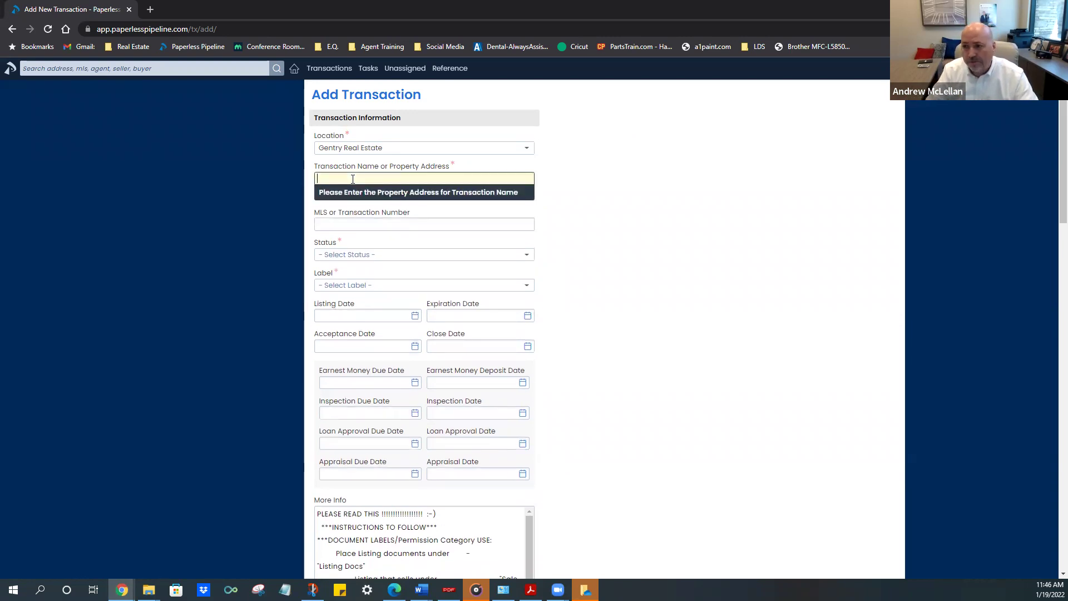
text(123)
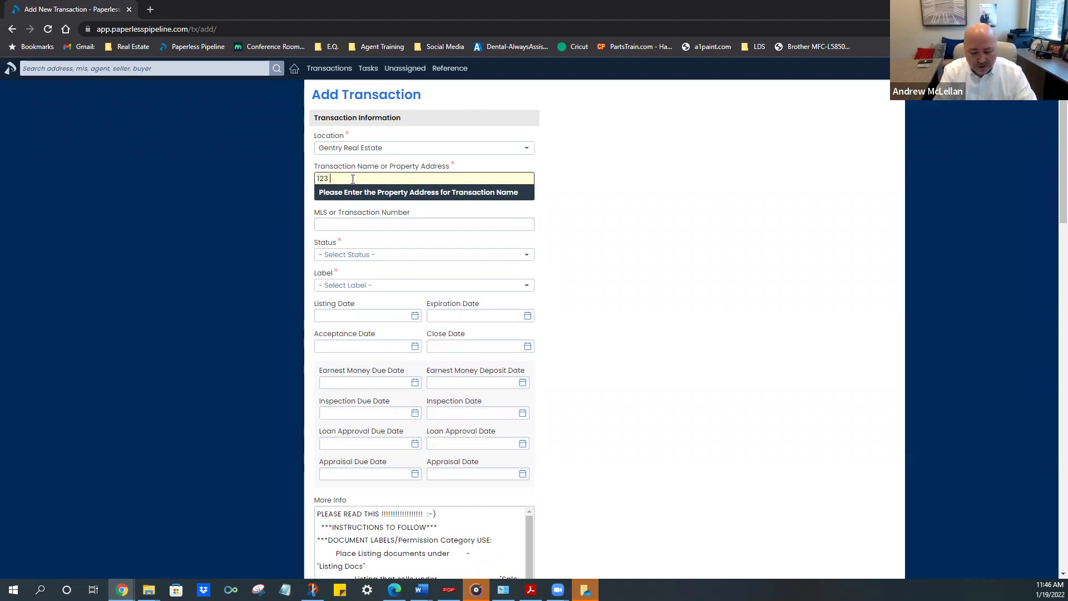
text( E Elm St. Gilbert, AZ 85234)
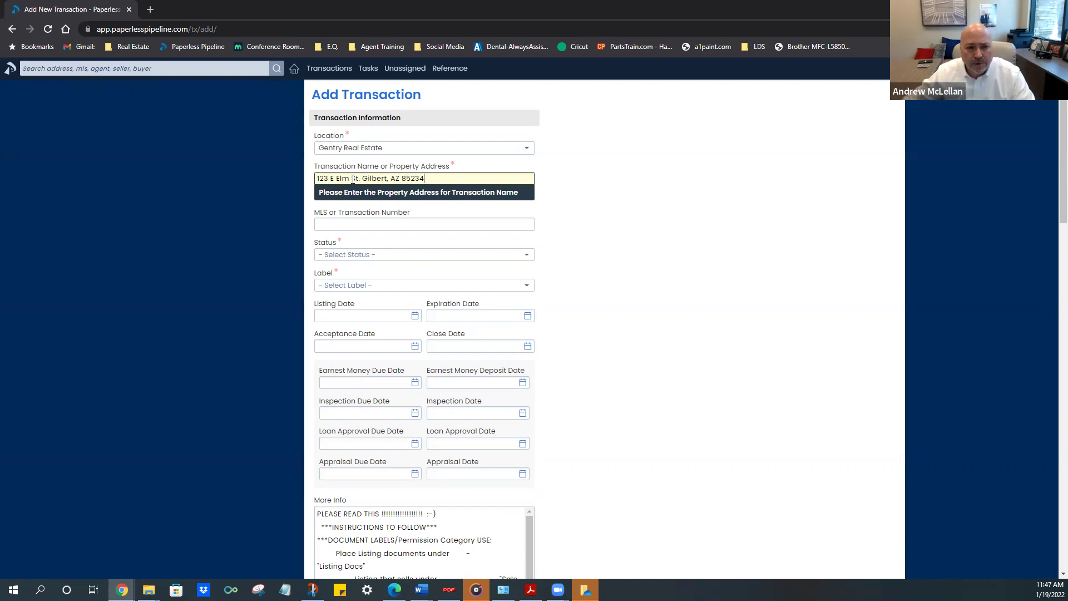
click(358, 224)
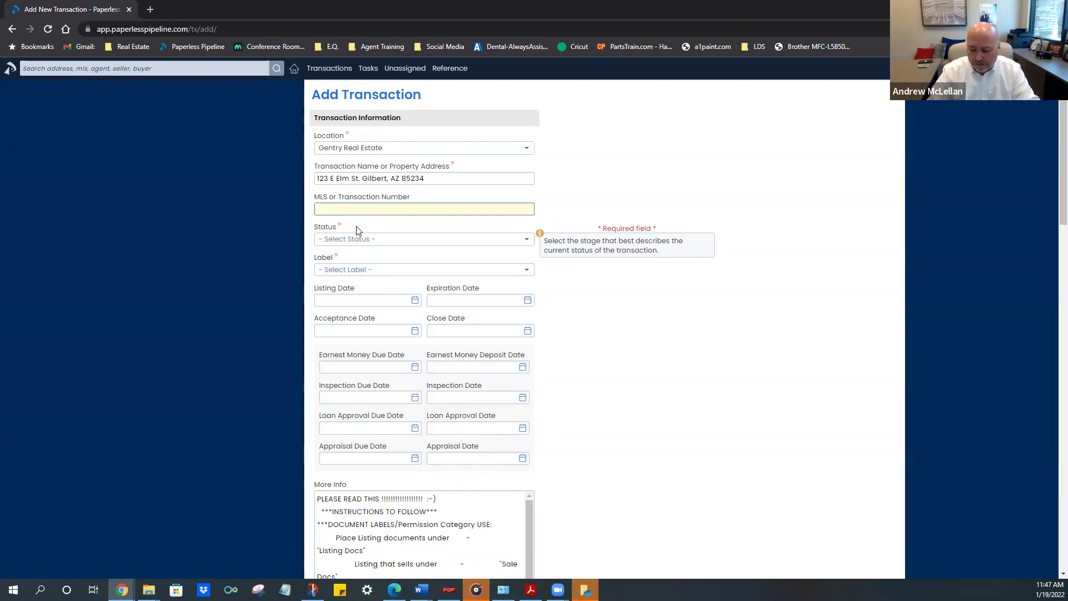
text(6237894)
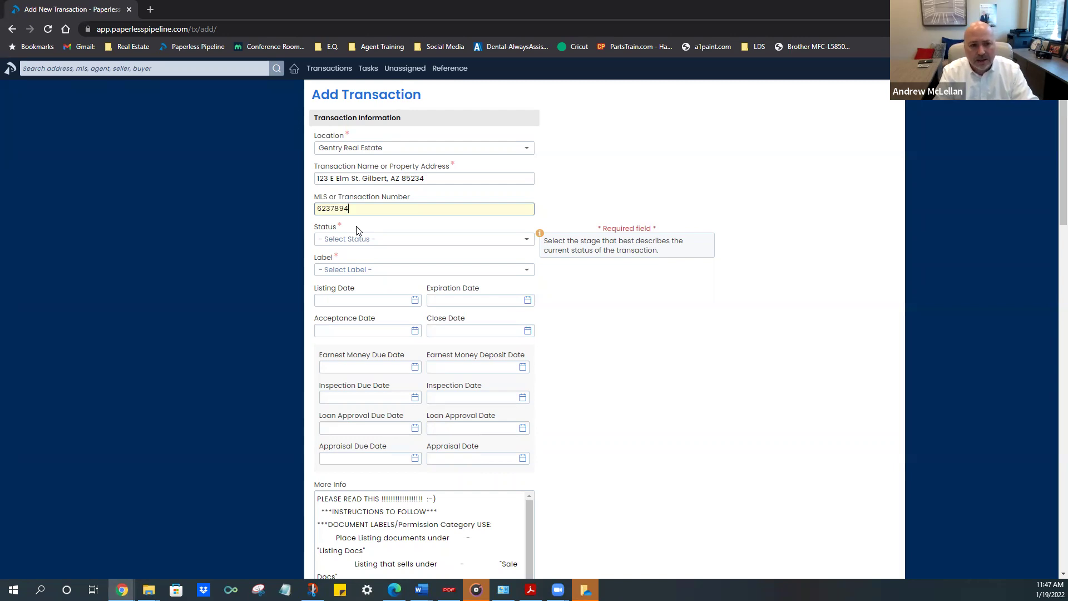
Set the transaction's status to SELLER: TRADITIONAL SALE and its label to Residential
click(357, 229)
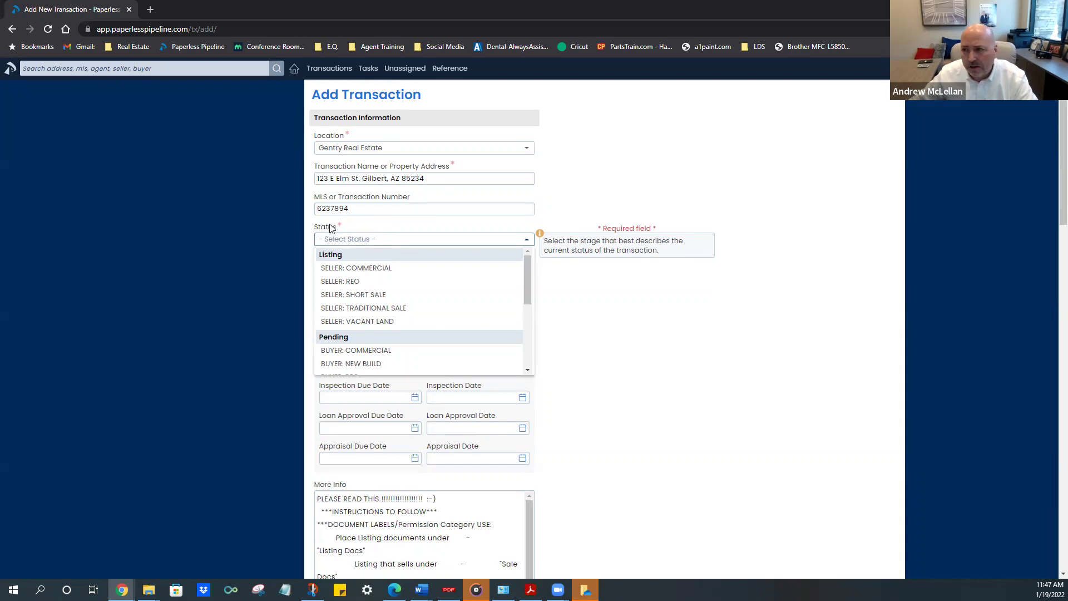
click(373, 310)
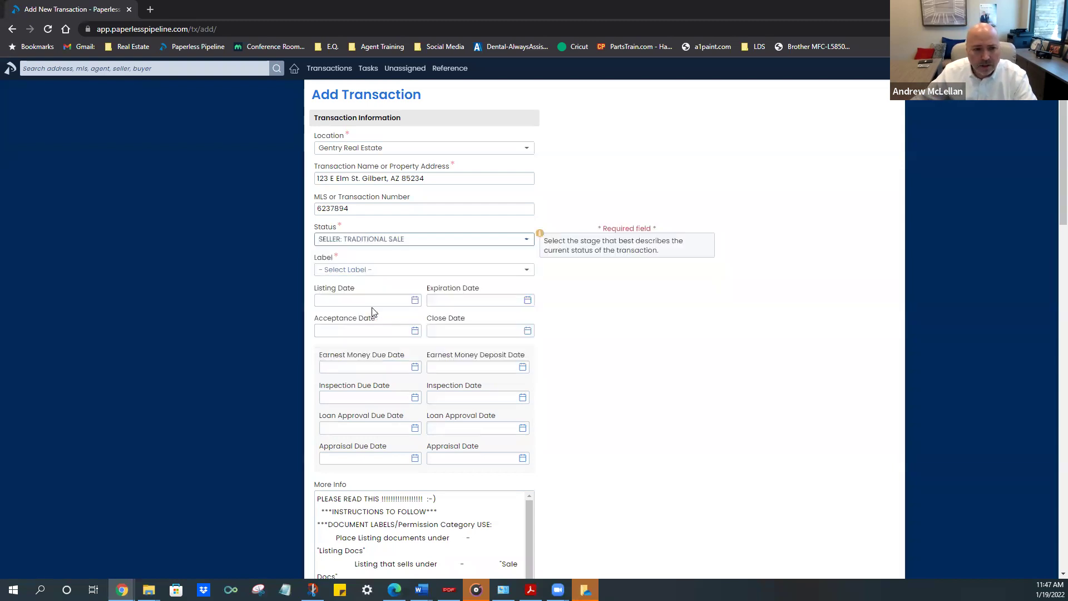
click(392, 274)
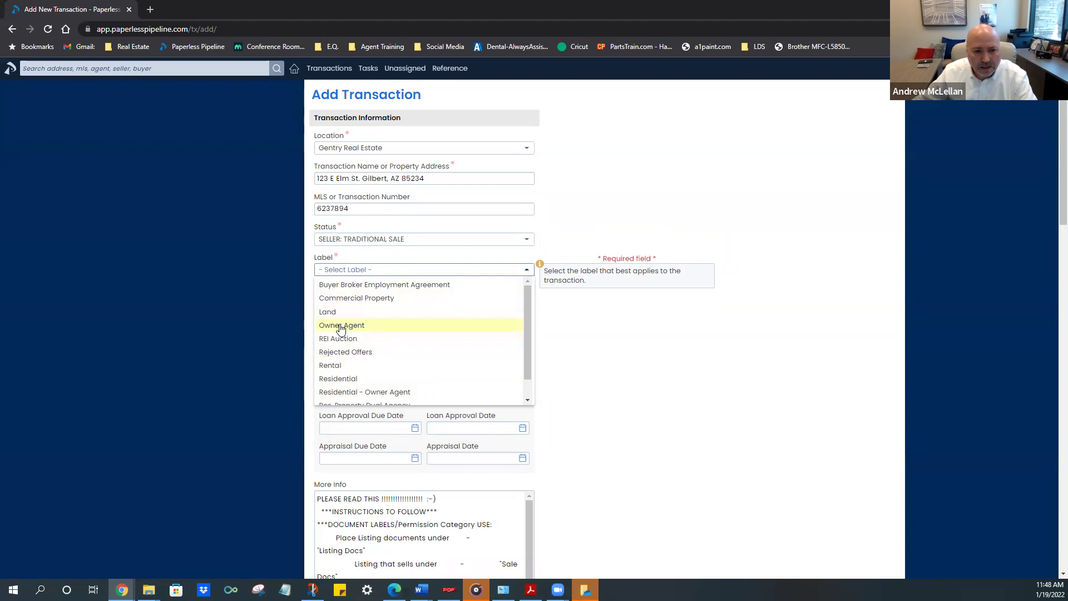
scroll(341, 328, down, 1)
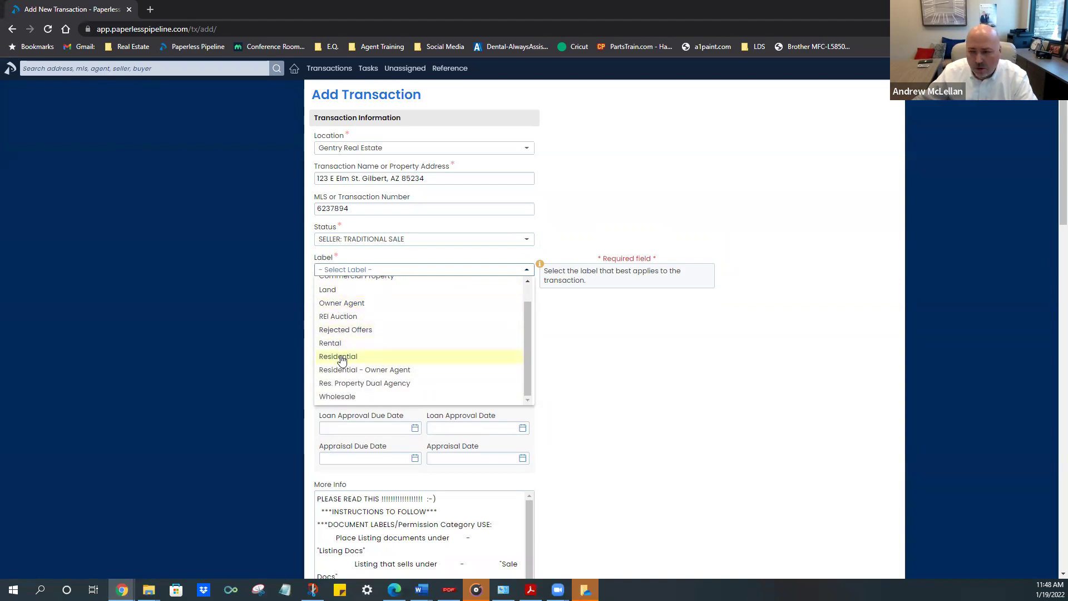
click(341, 357)
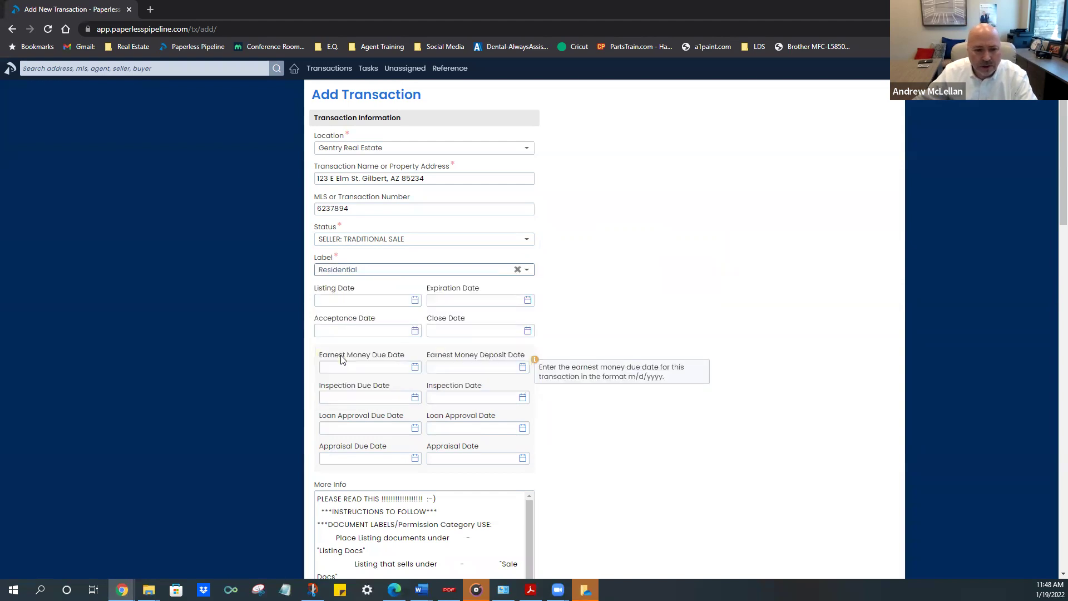
Set the listing date to 01/19/2022 and the expiration date to 07/31/2022
click(347, 301)
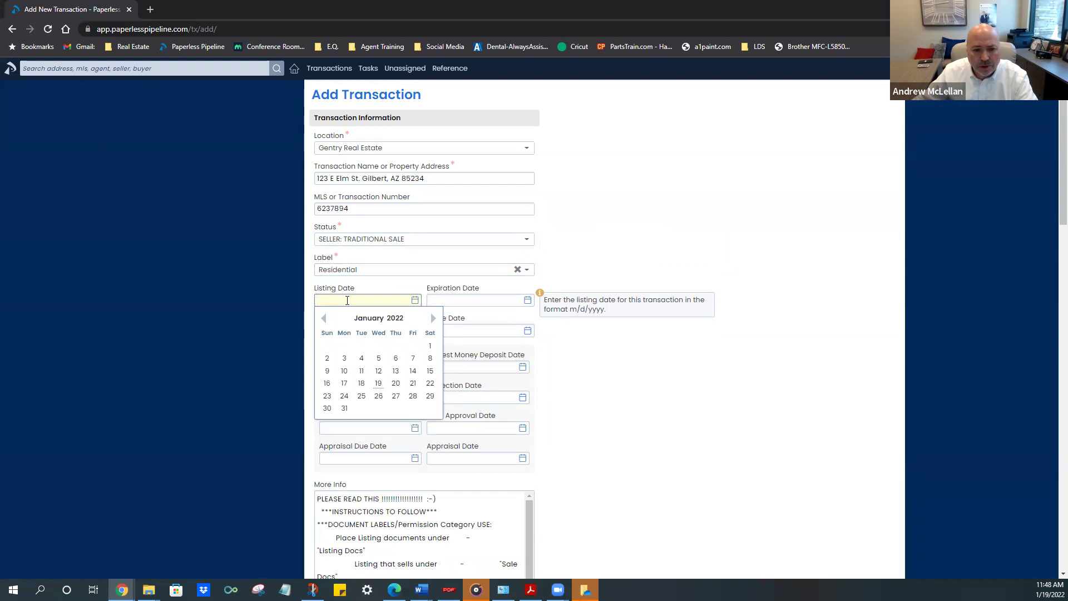
click(384, 388)
click(452, 302)
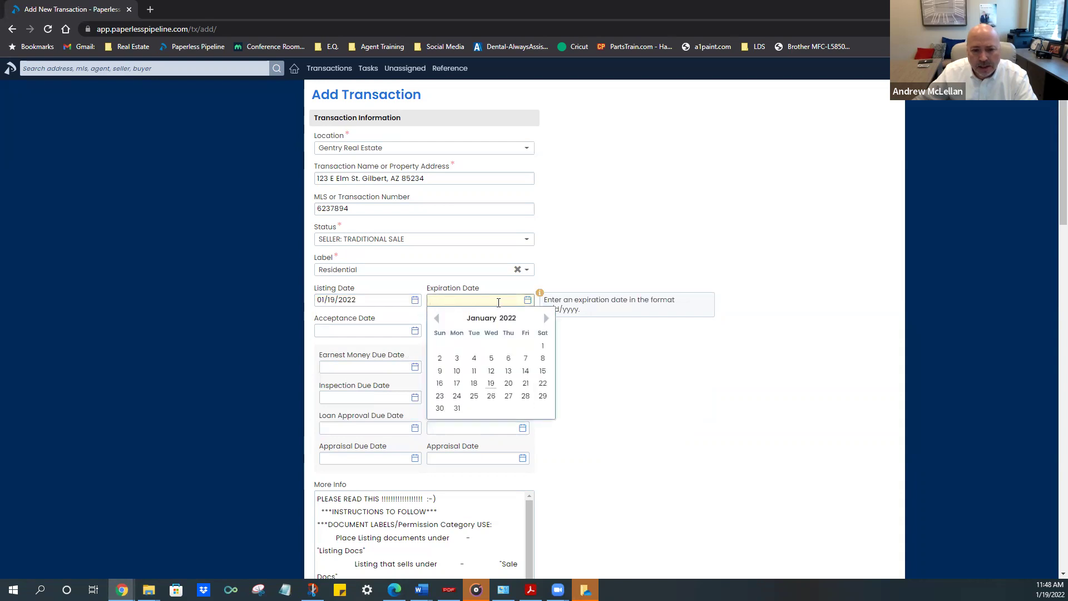
click(545, 318)
click(545, 318)
click(546, 319)
click(546, 318)
click(545, 318)
click(546, 318)
click(440, 409)
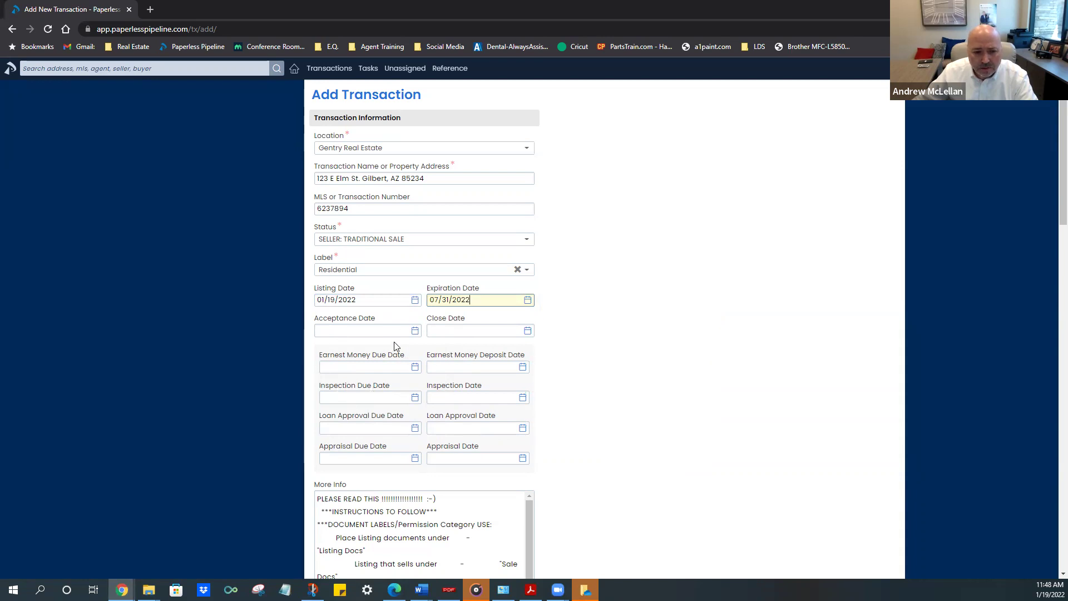
Enter the seller's title and full name in the transaction's buyer, seller and pricing details
scroll(430, 395, down, 2)
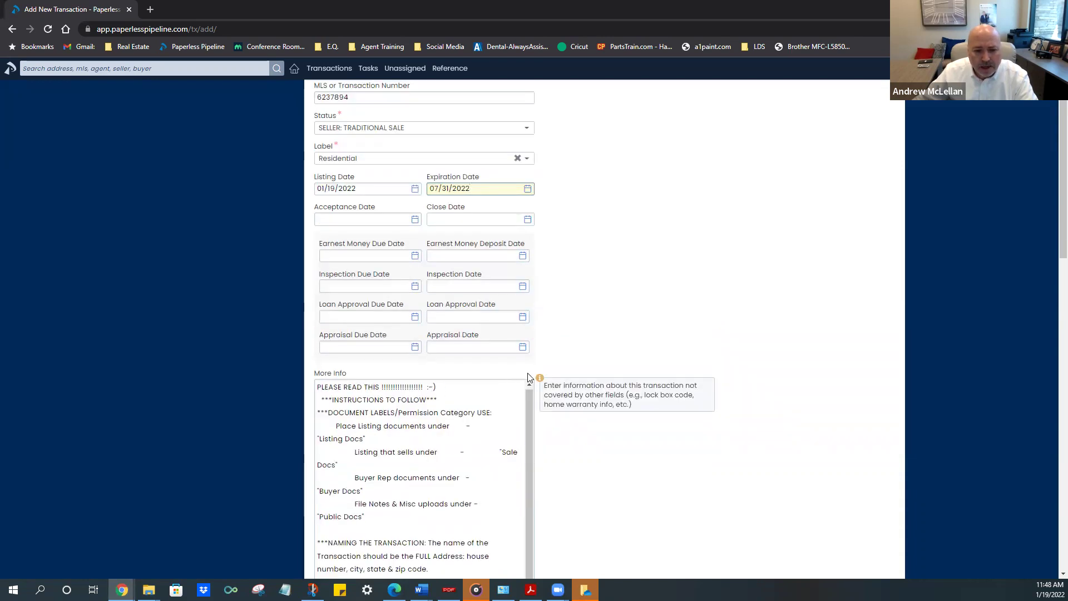
scroll(551, 376, down, 4)
scroll(551, 376, down, 10)
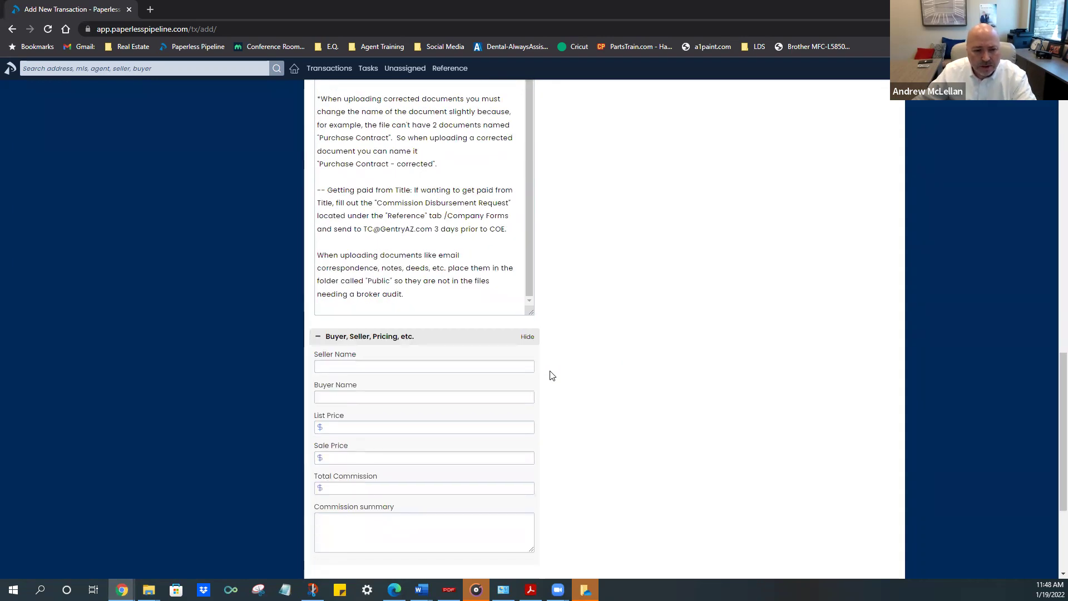
scroll(551, 376, down, 1)
click(349, 311)
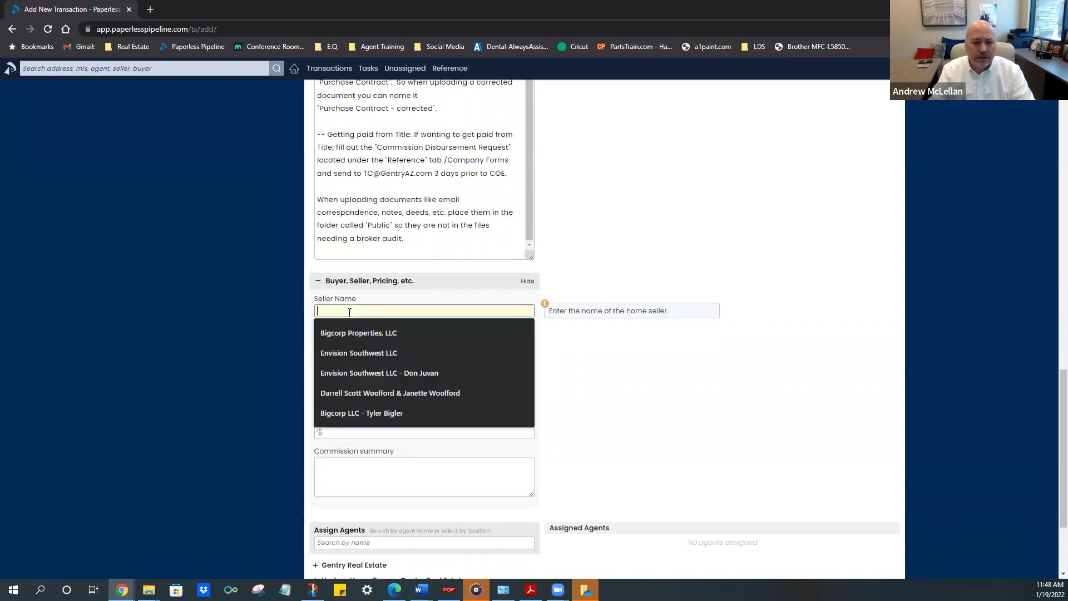
text(Mr)
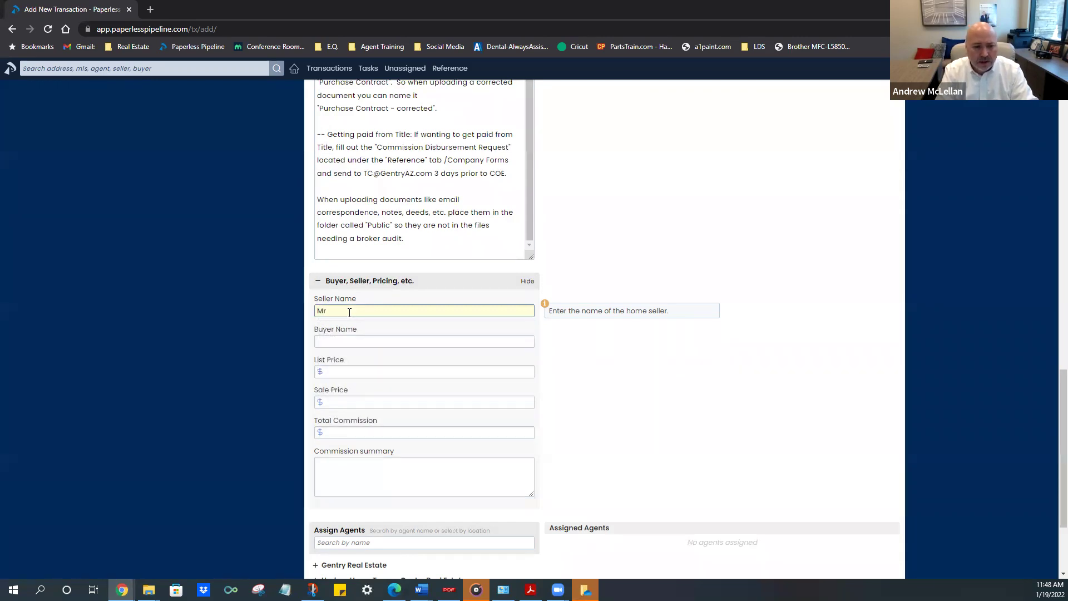
text(. John)
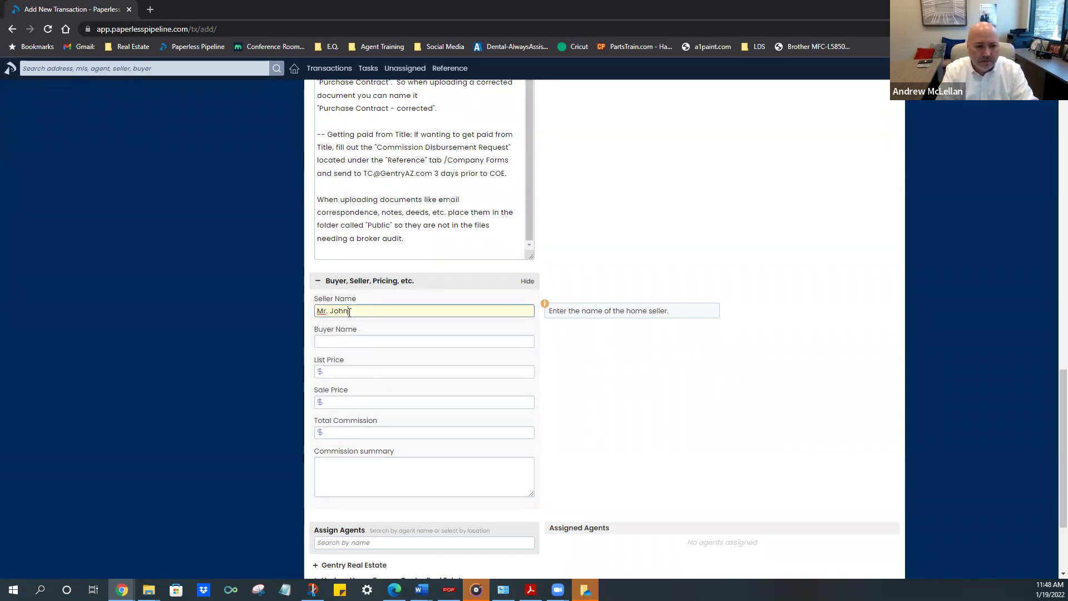
text( Smith)
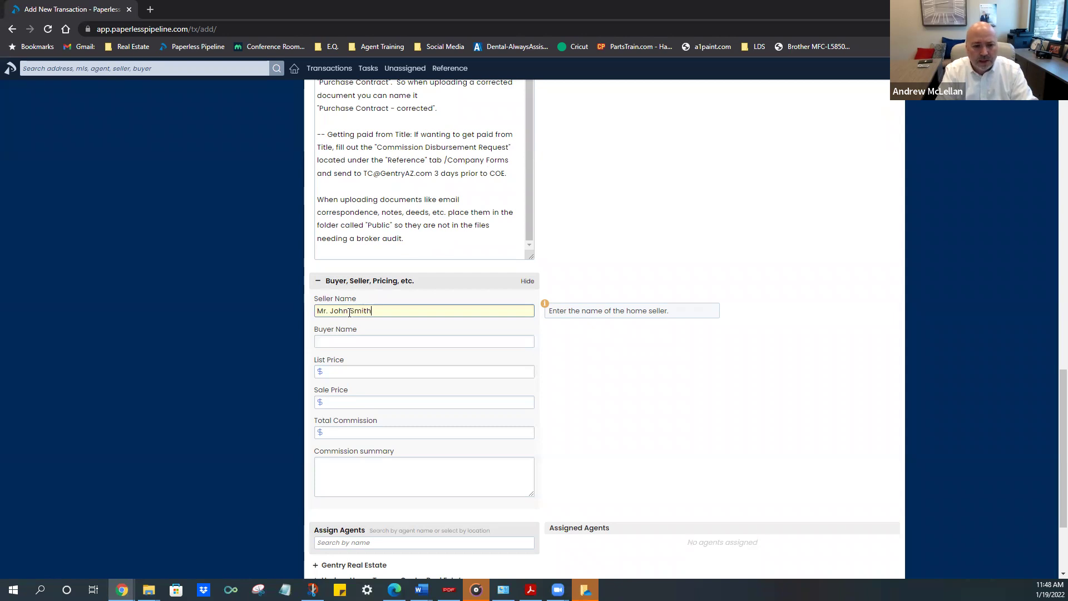
Set the transaction's list price to 478000, leaving the buyer, sale price and commission fields blank
key(Tab)
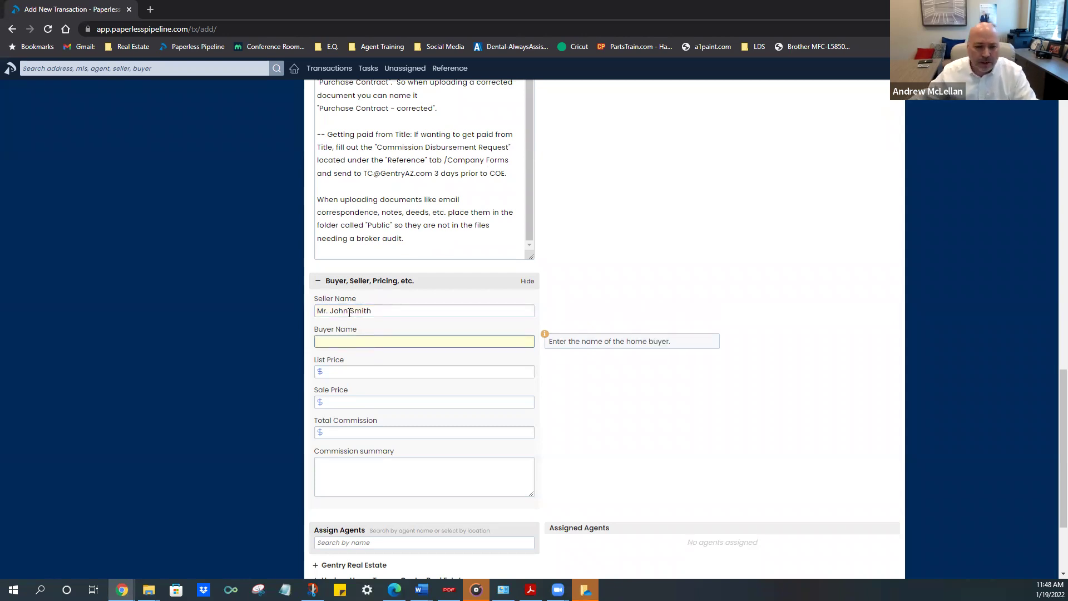
click(361, 370)
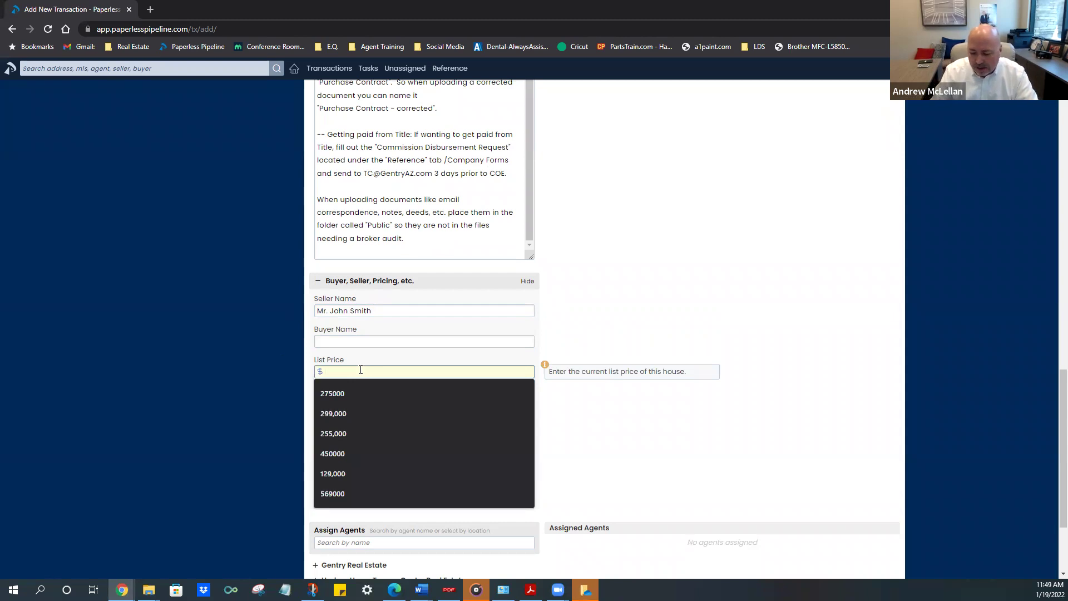
text(47)
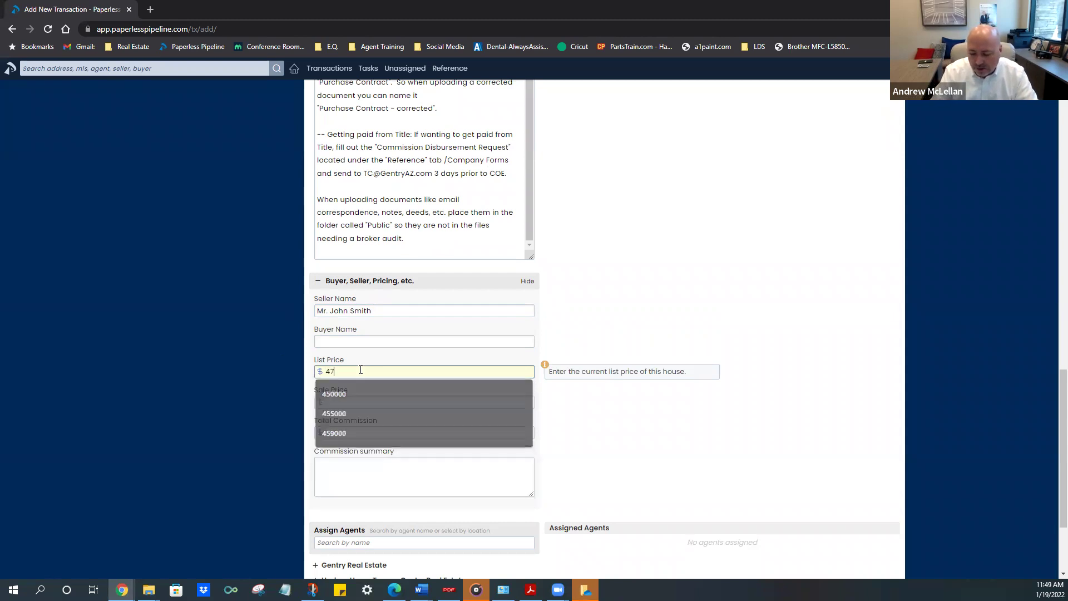
text(8000)
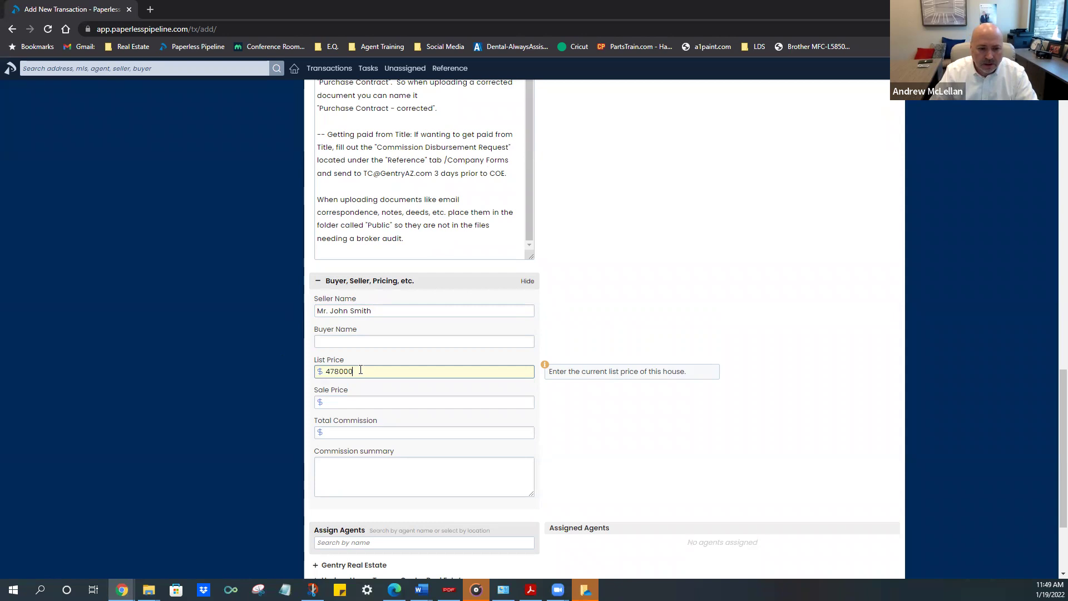
click(373, 433)
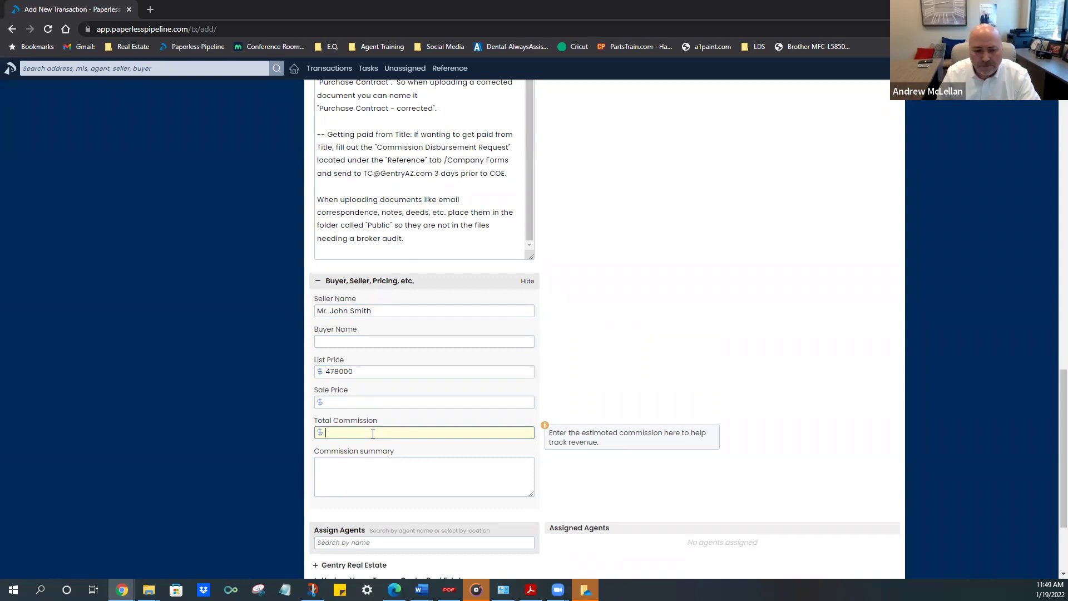
click(564, 473)
scroll(565, 474, down, 2)
click(403, 368)
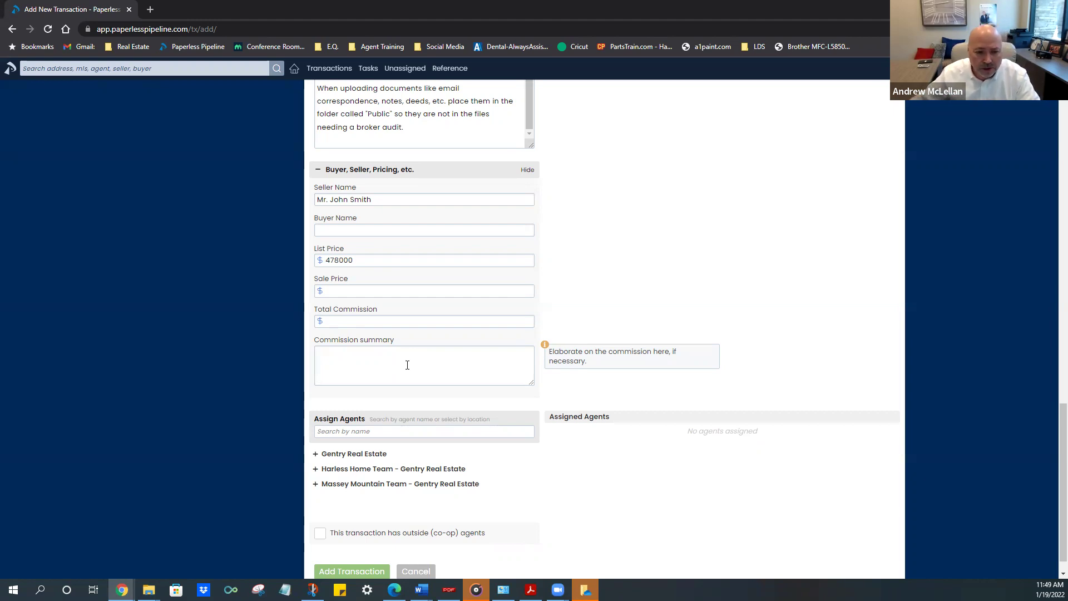
Search the agents by first name, assign the matching agent account to the listing side, and add the transaction
scroll(408, 365, down, 1)
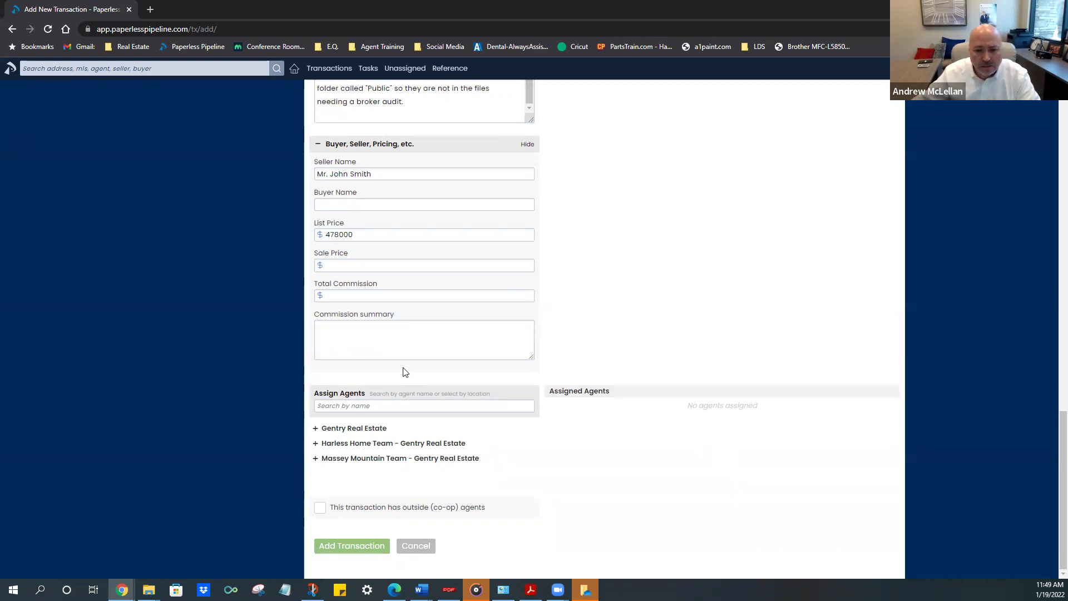
click(378, 409)
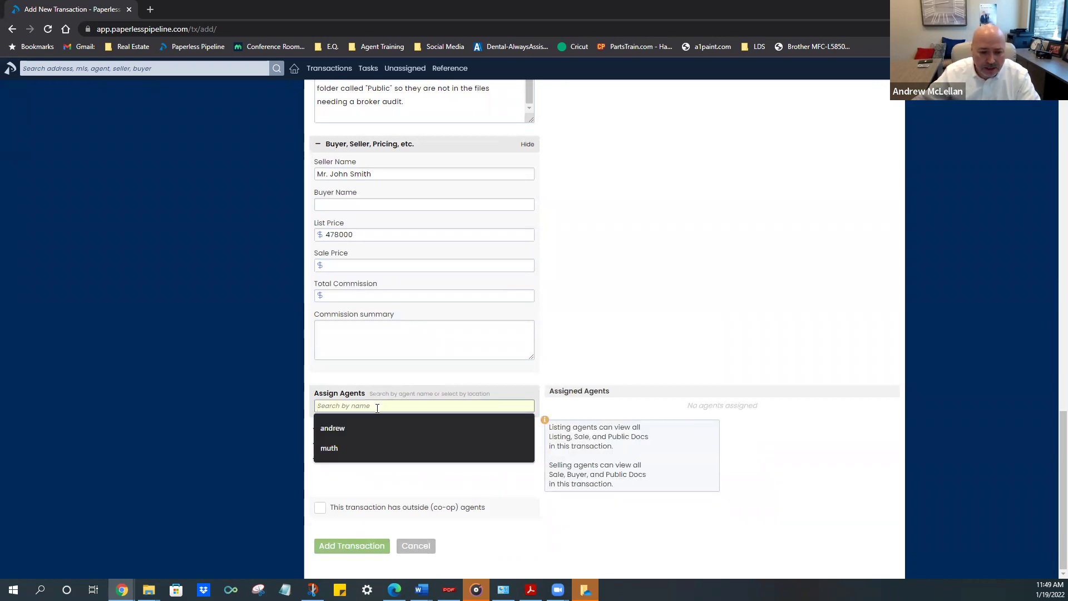
click(401, 382)
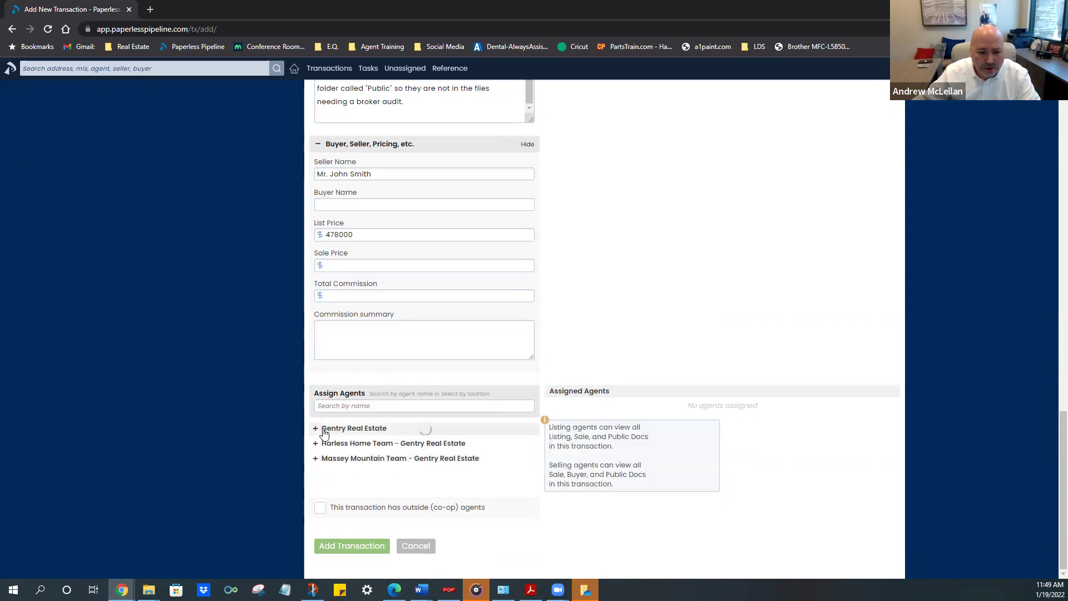
scroll(347, 422, down, 5)
scroll(352, 412, down, 4)
scroll(357, 414, up, 10)
click(364, 462)
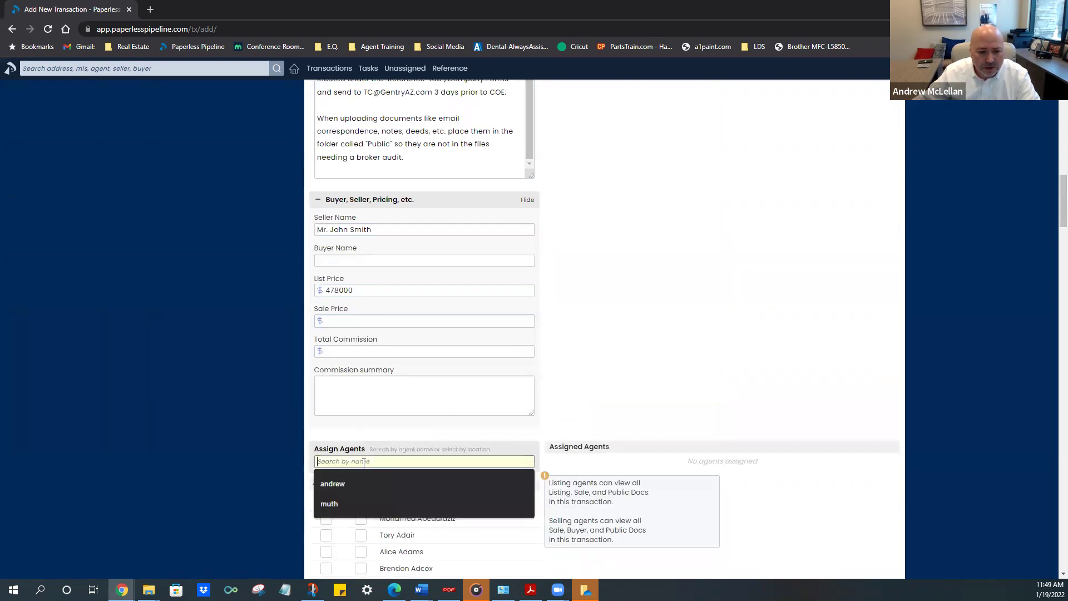
text(andrew)
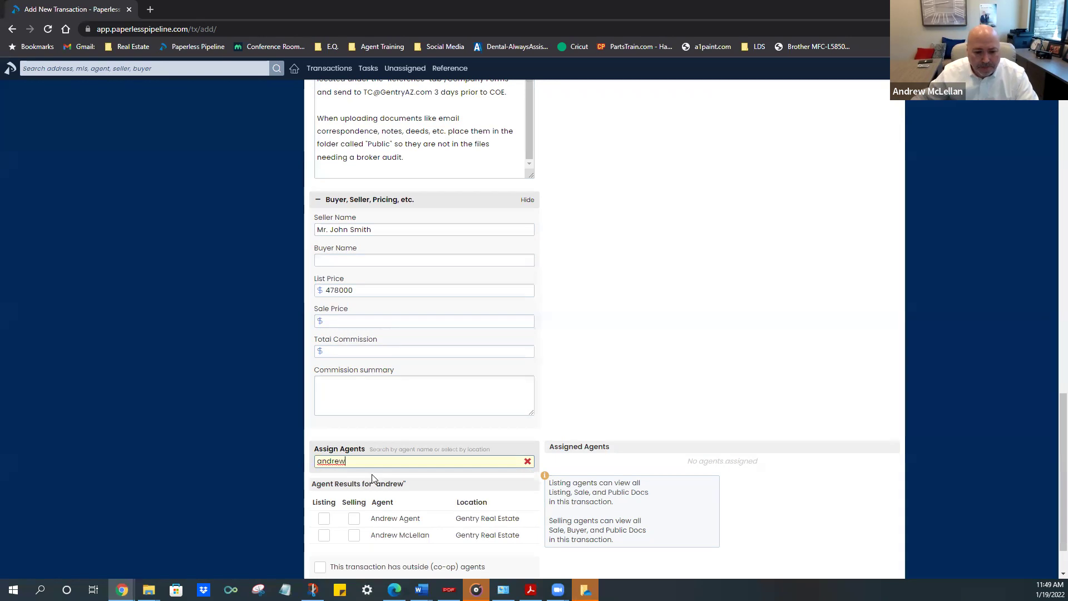
click(323, 522)
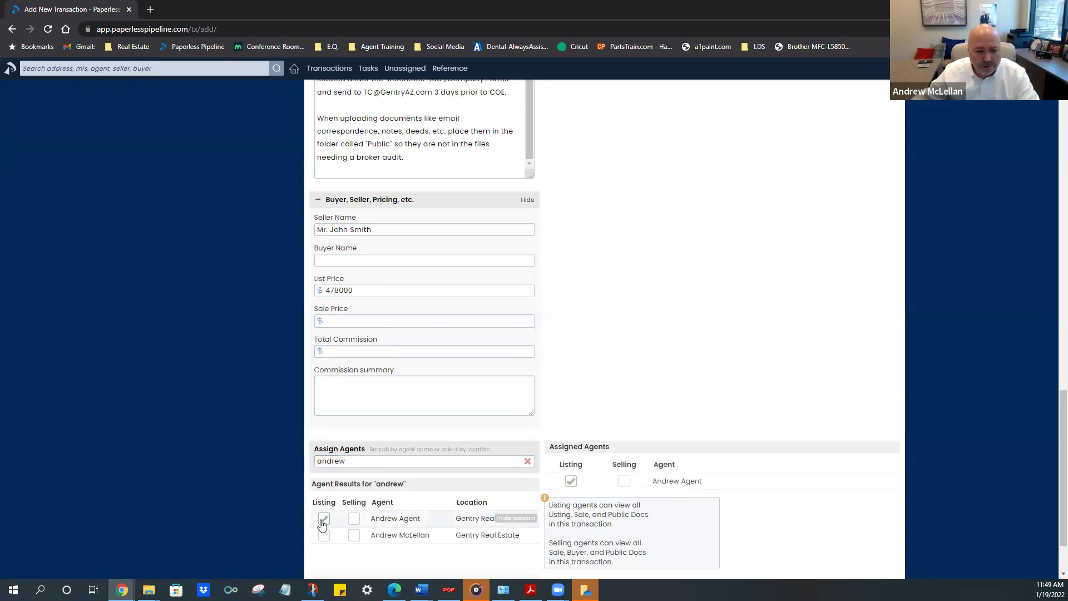
scroll(489, 523, down, 2)
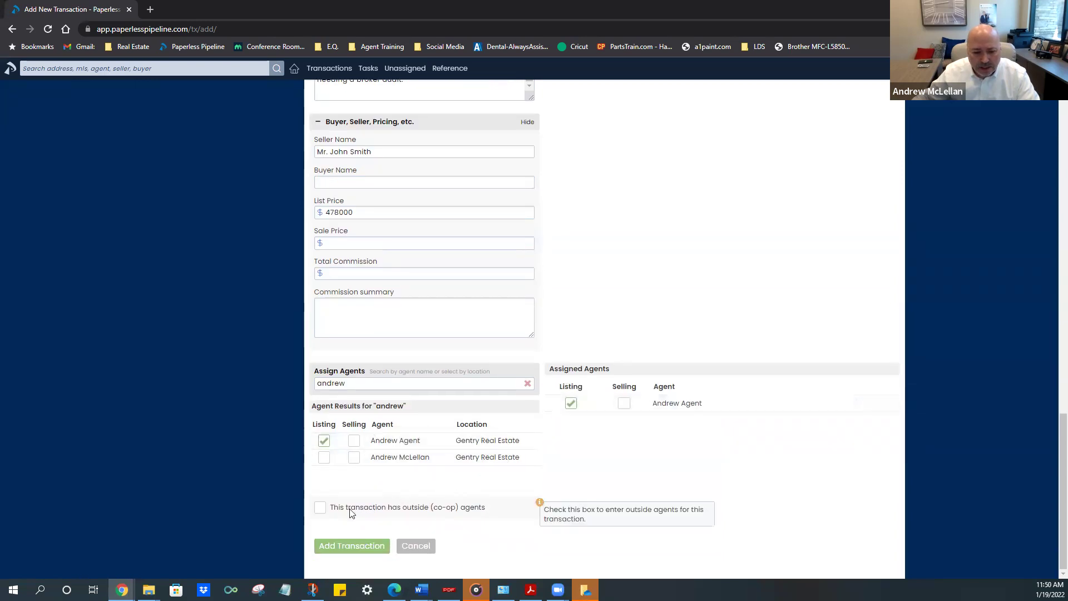
click(357, 547)
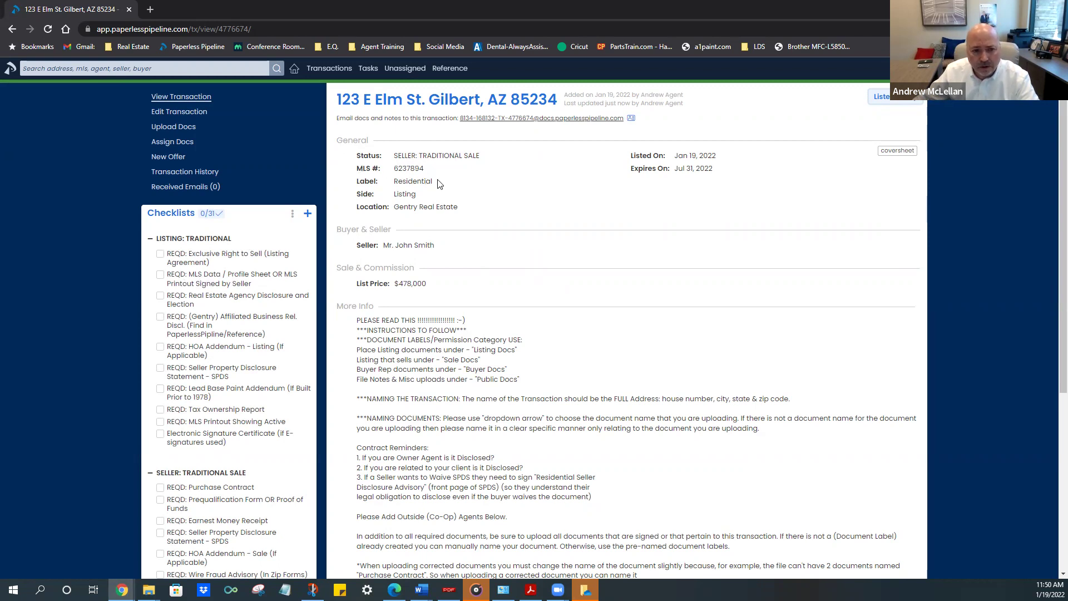
Review the new transaction's general details and read the contract reminders and document instructions in its More Info section
drag(433, 183, 390, 185)
click(432, 196)
scroll(471, 317, down, 2)
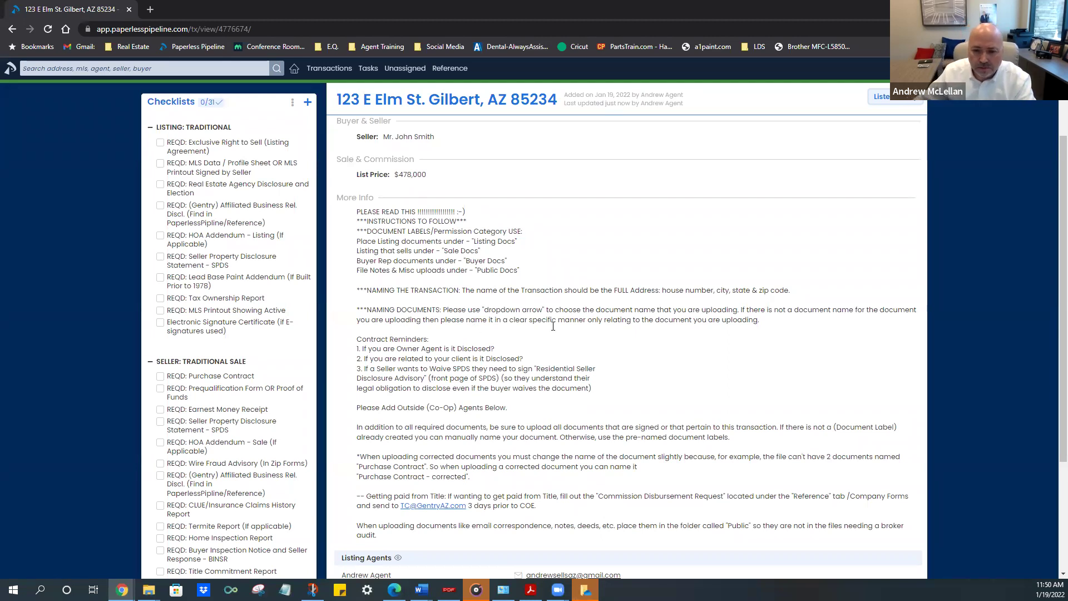
scroll(598, 321, down, 1)
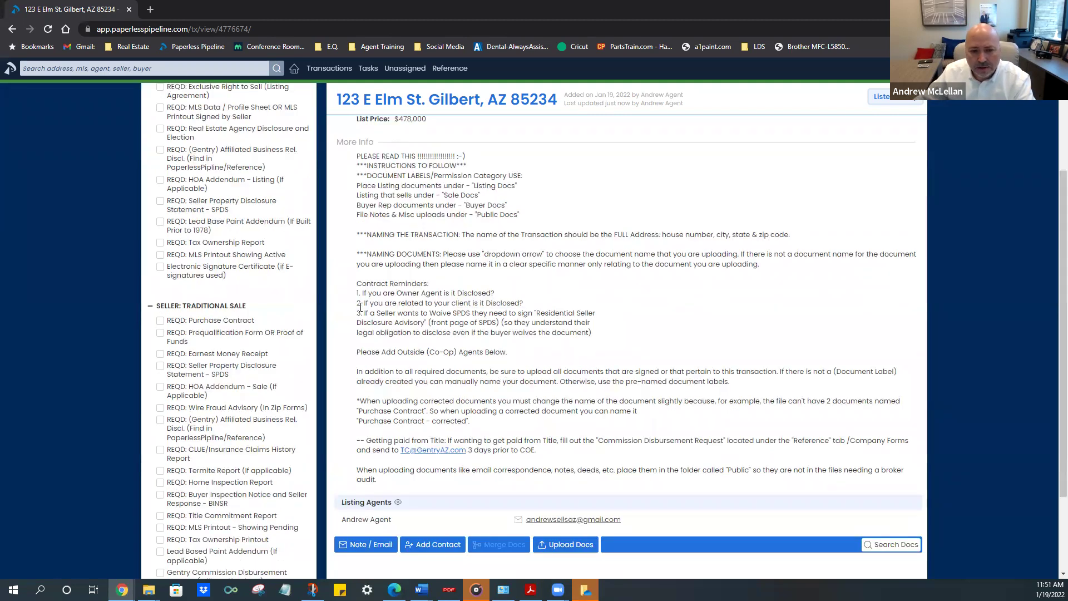
drag(372, 303, 499, 306)
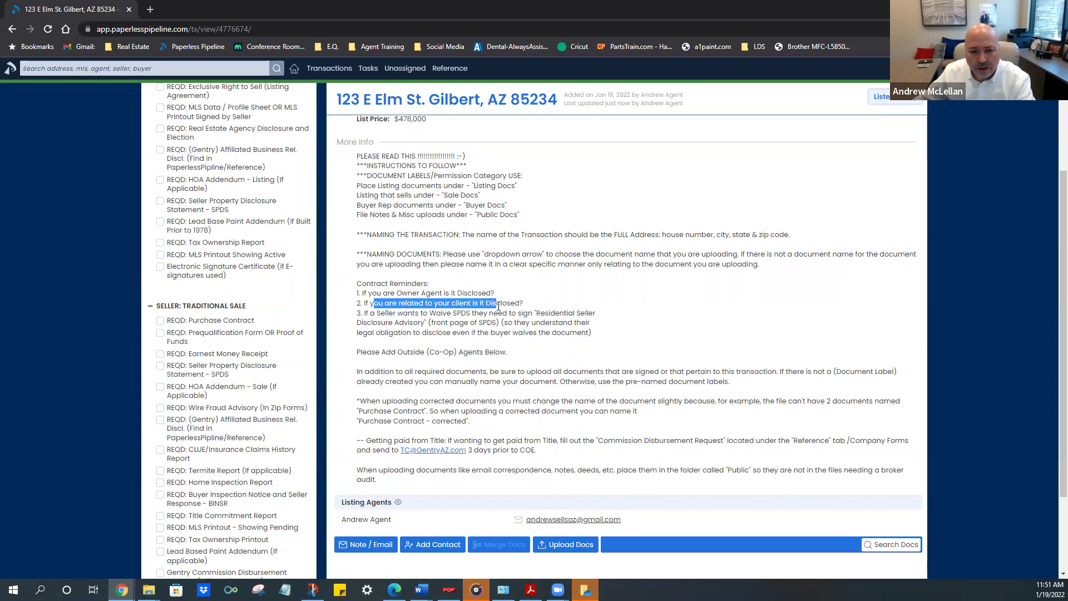
click(576, 334)
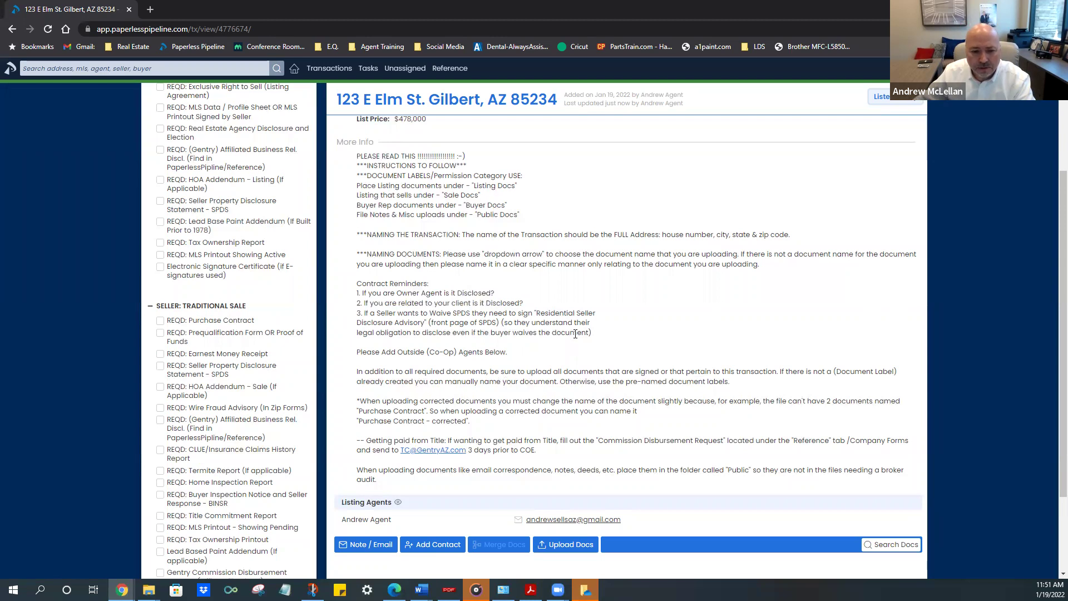
scroll(522, 334, down, 2)
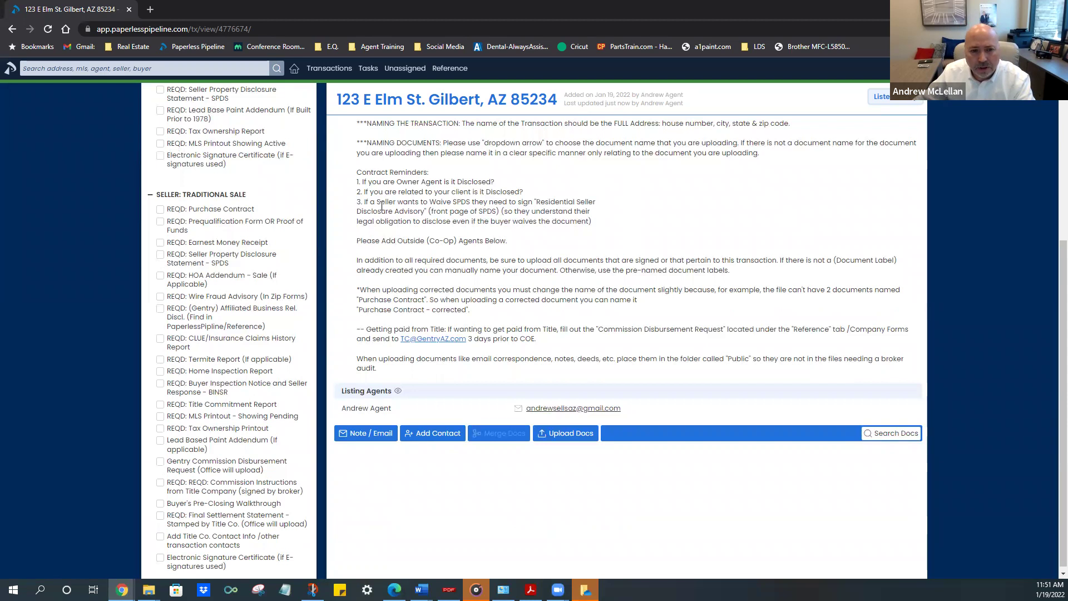
drag(372, 202, 591, 213)
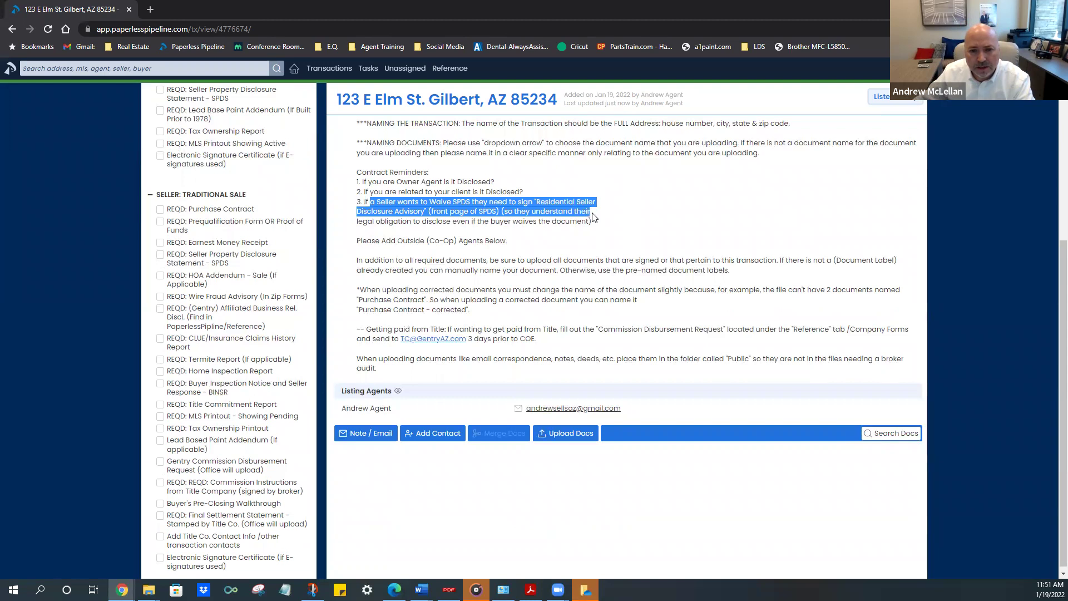
click(565, 241)
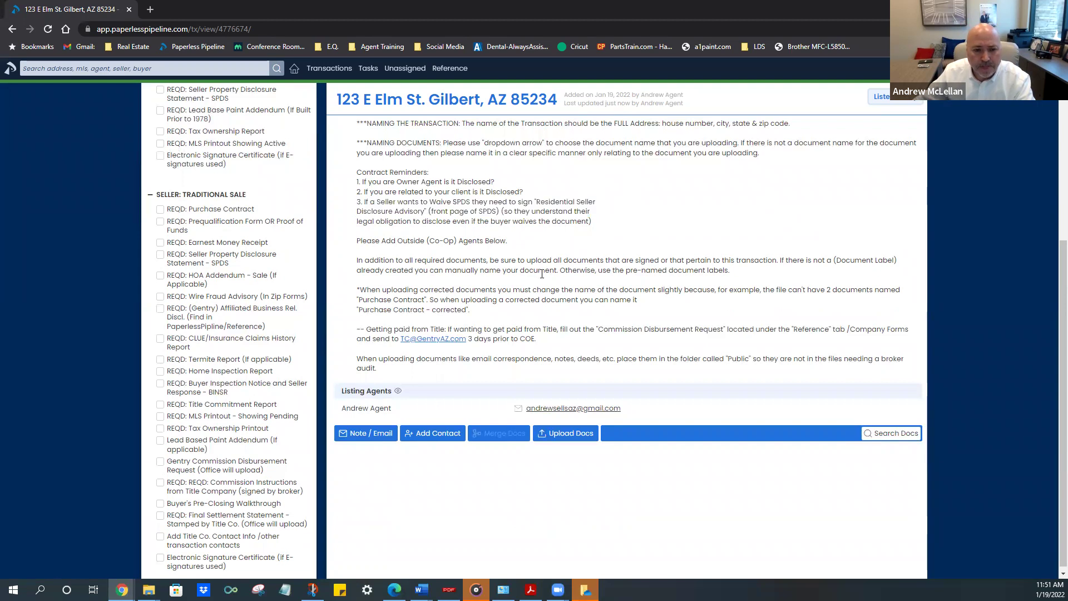
scroll(542, 274, down, 1)
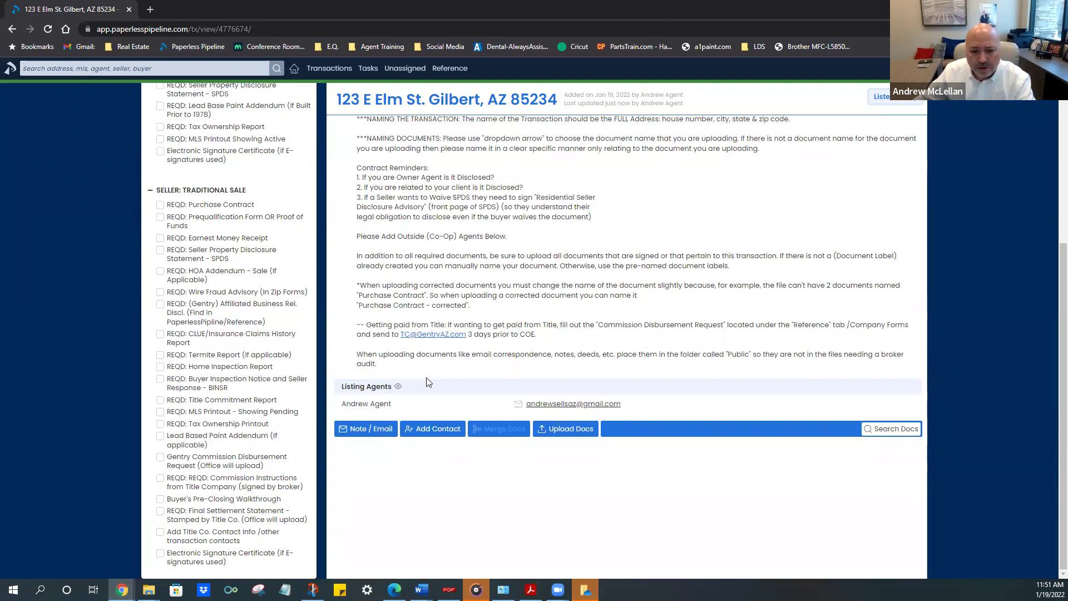
Examine the required documents in the LISTING: TRADITIONAL and SELLER: TRADITIONAL SALE checklists
scroll(523, 311, up, 5)
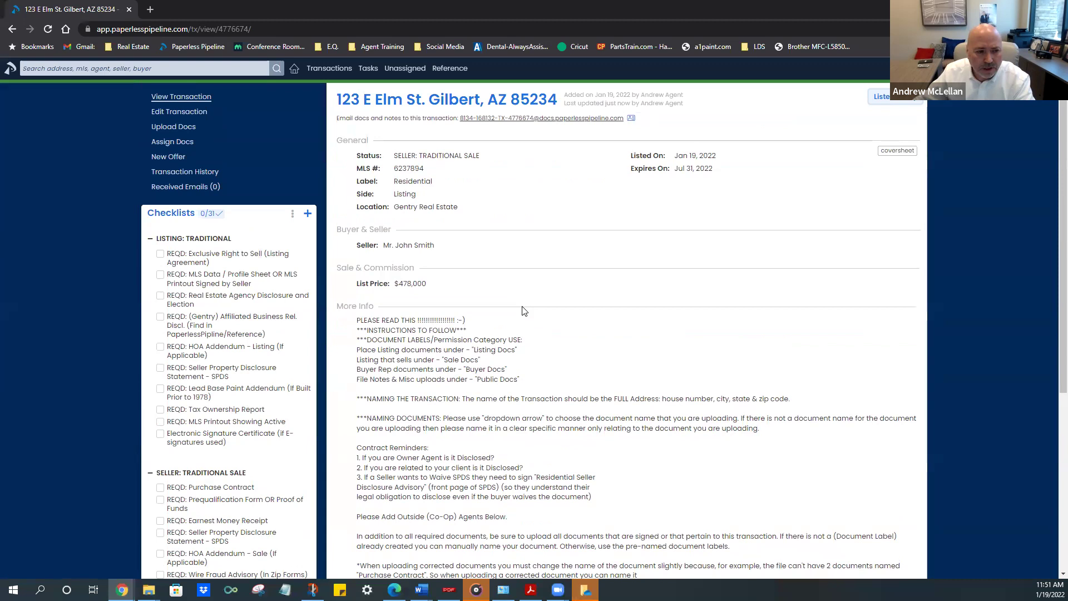
scroll(523, 310, down, 1)
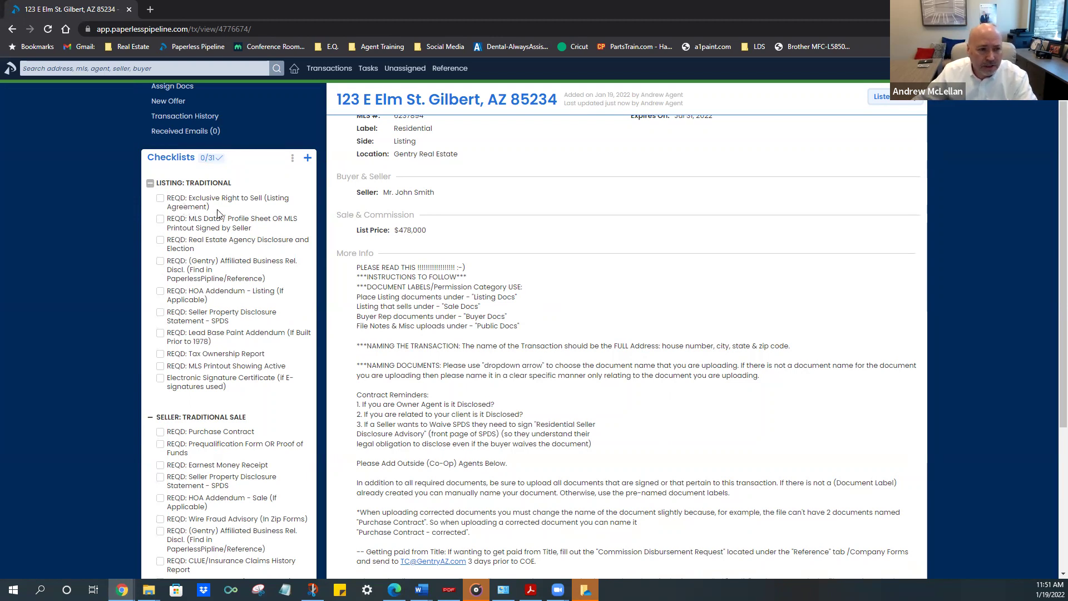
scroll(257, 318, down, 2)
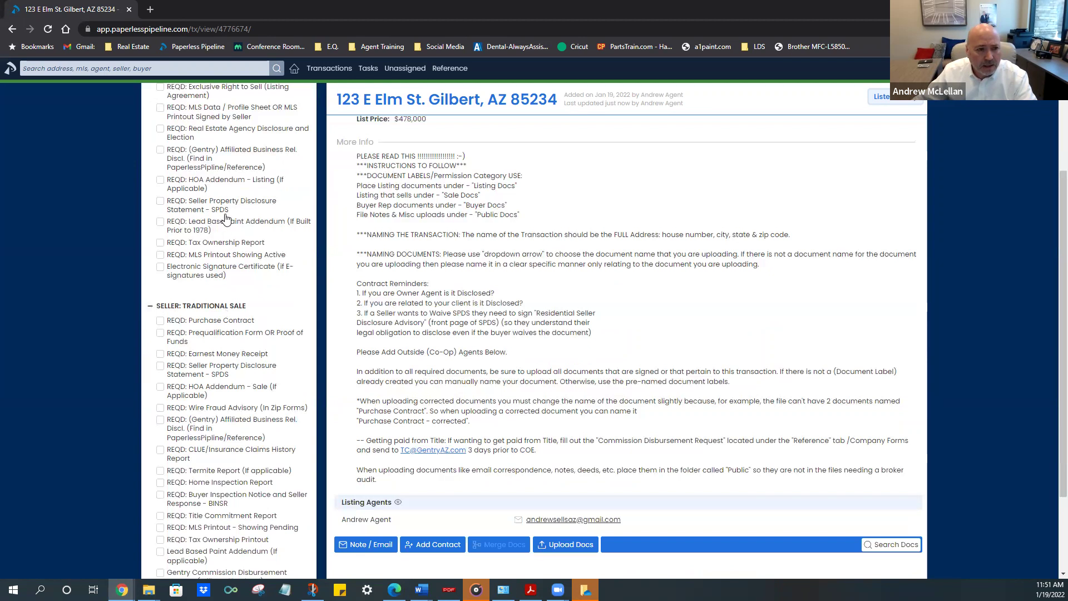
scroll(226, 220, up, 1)
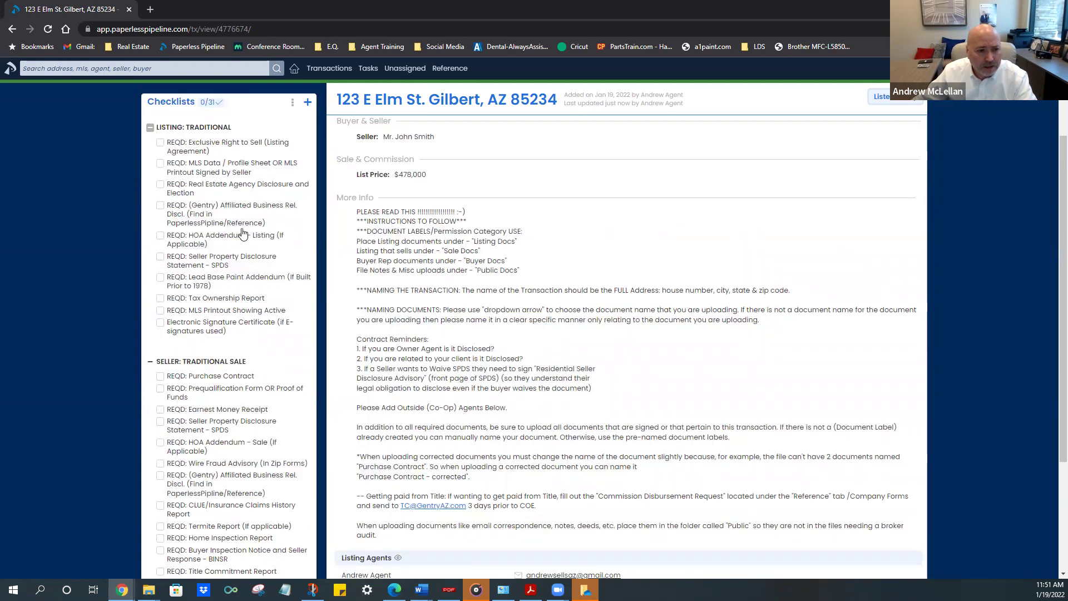
scroll(276, 280, down, 1)
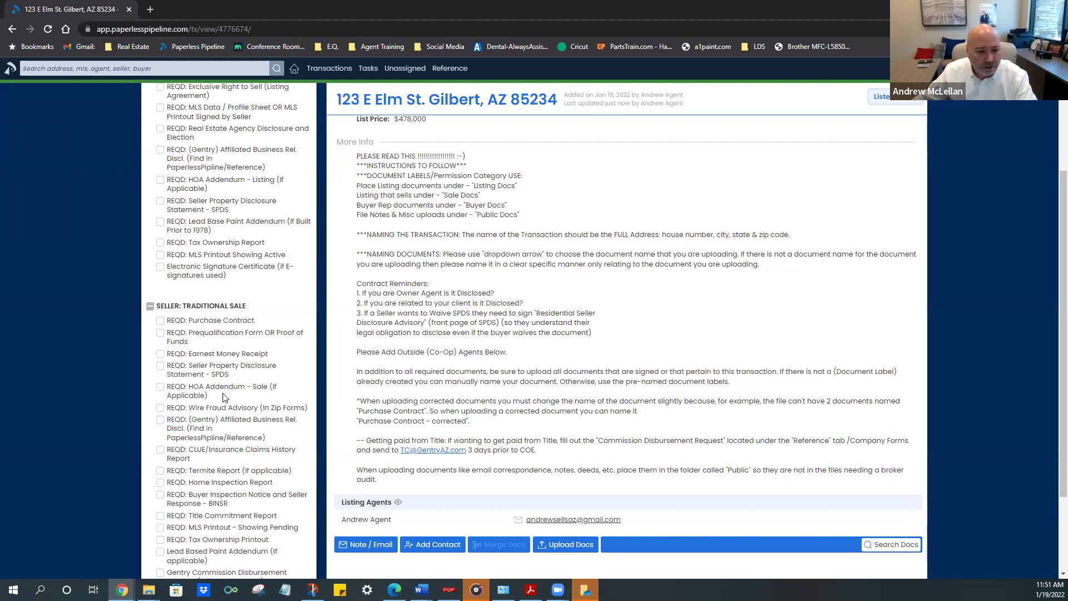
scroll(226, 402, down, 2)
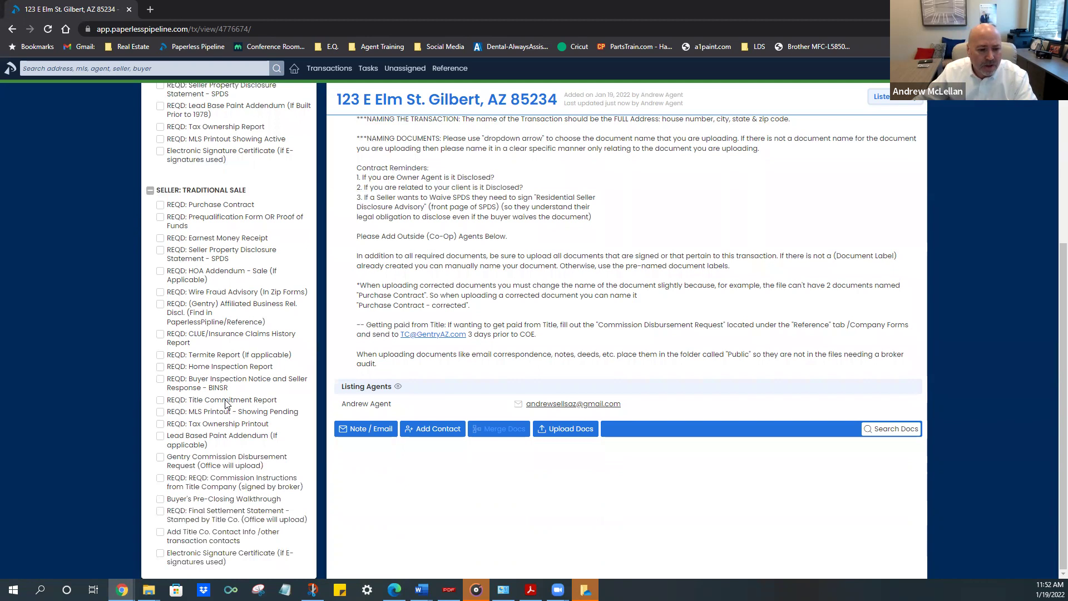
scroll(225, 404, up, 3)
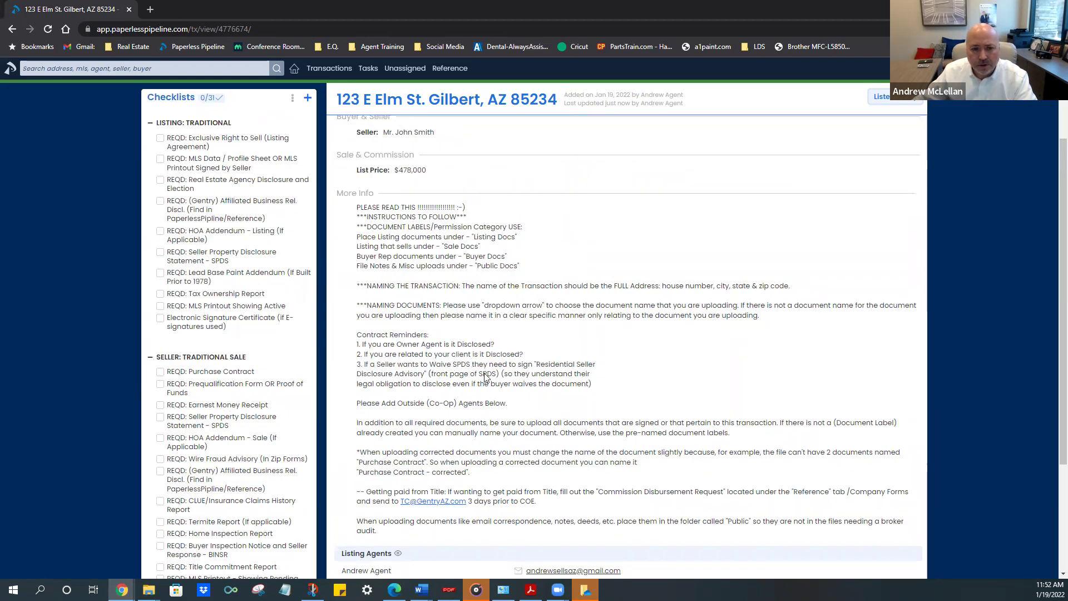
Start a document upload for the transaction and choose to pick the files from the computer
scroll(484, 371, down, 3)
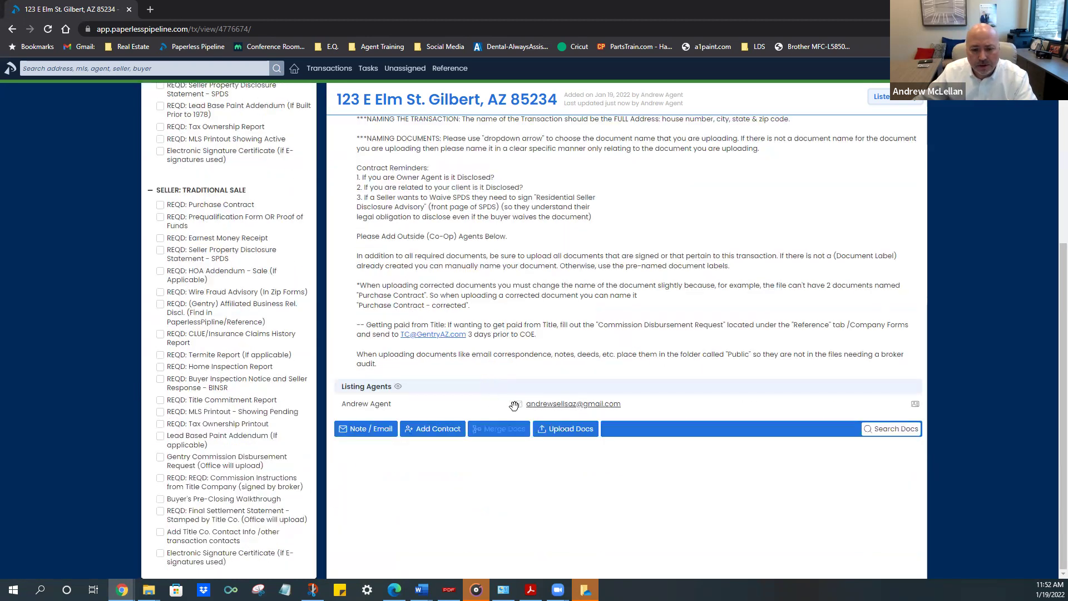
click(569, 432)
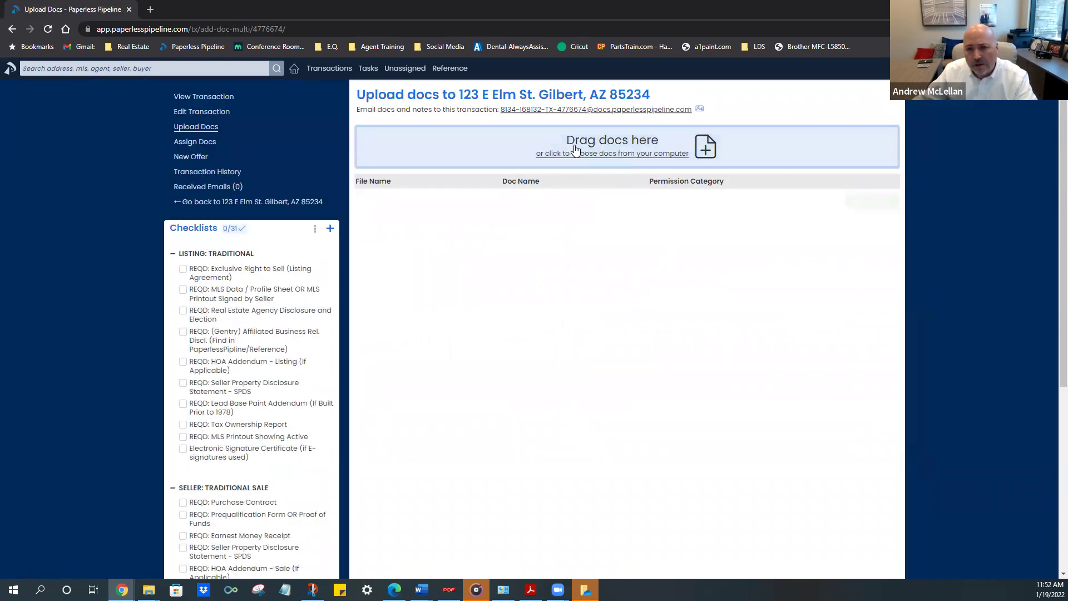
click(617, 146)
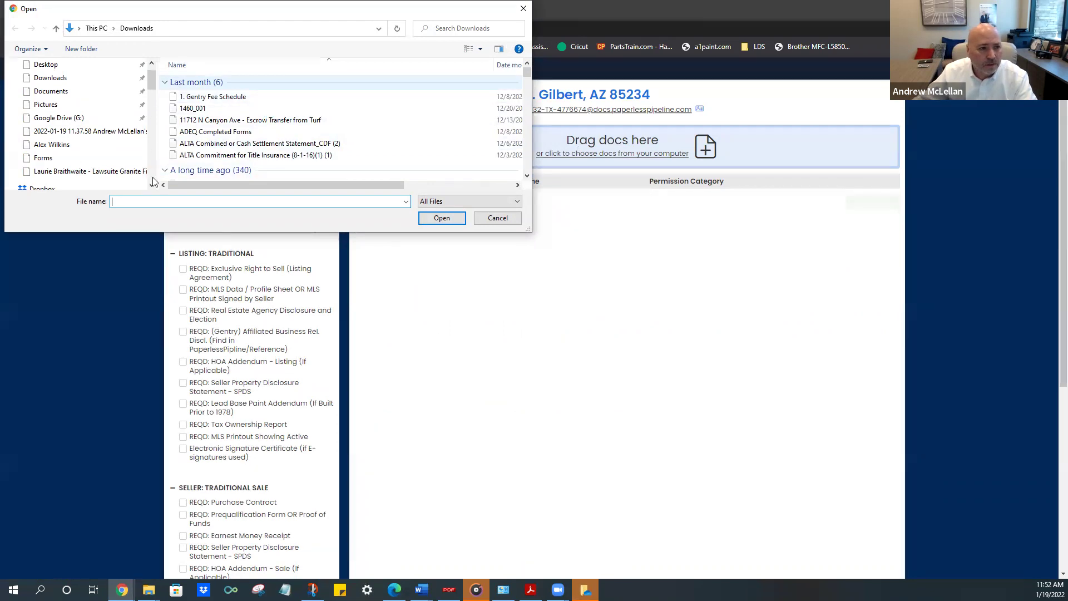
Browse from AA - Documents in Dropbox through the agent's - LISTINGS folder and the client's property folder to its Listing PW subfolder
drag(150, 159, 142, 69)
scroll(103, 111, down, 2)
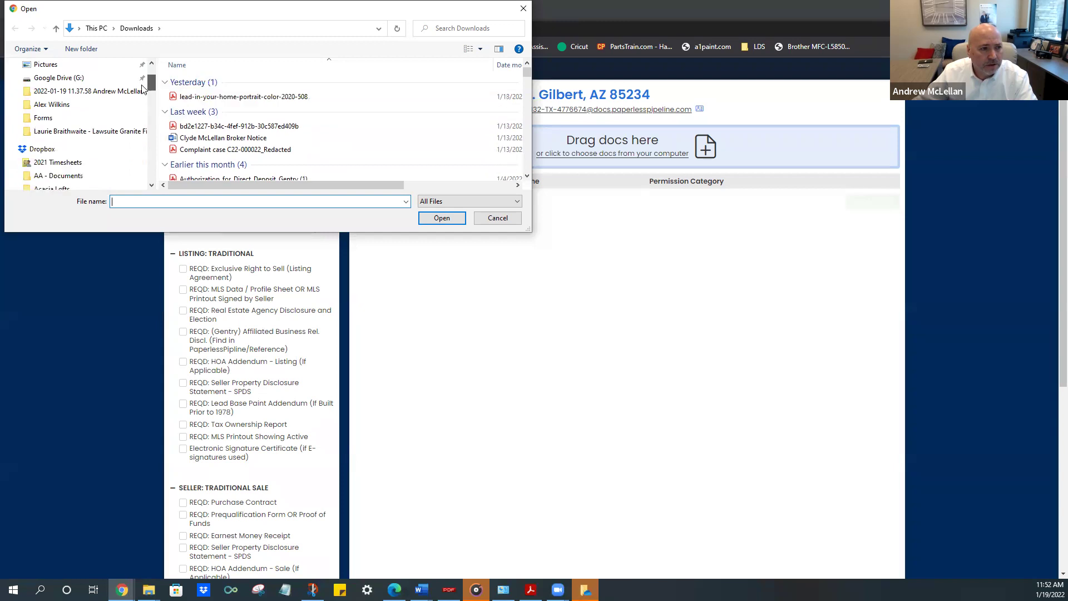
click(61, 161)
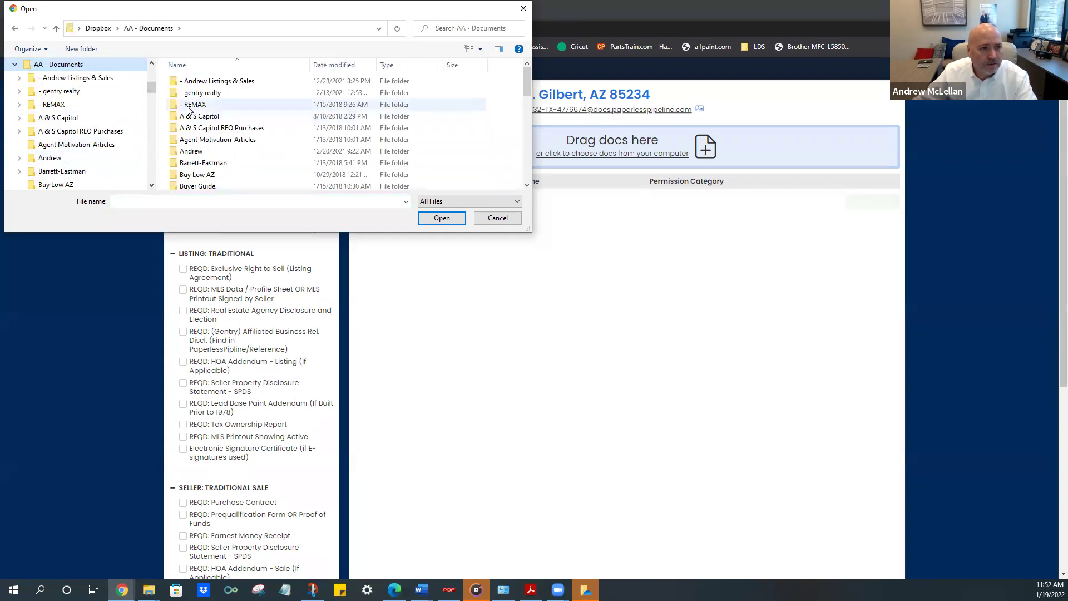
double_click(202, 82)
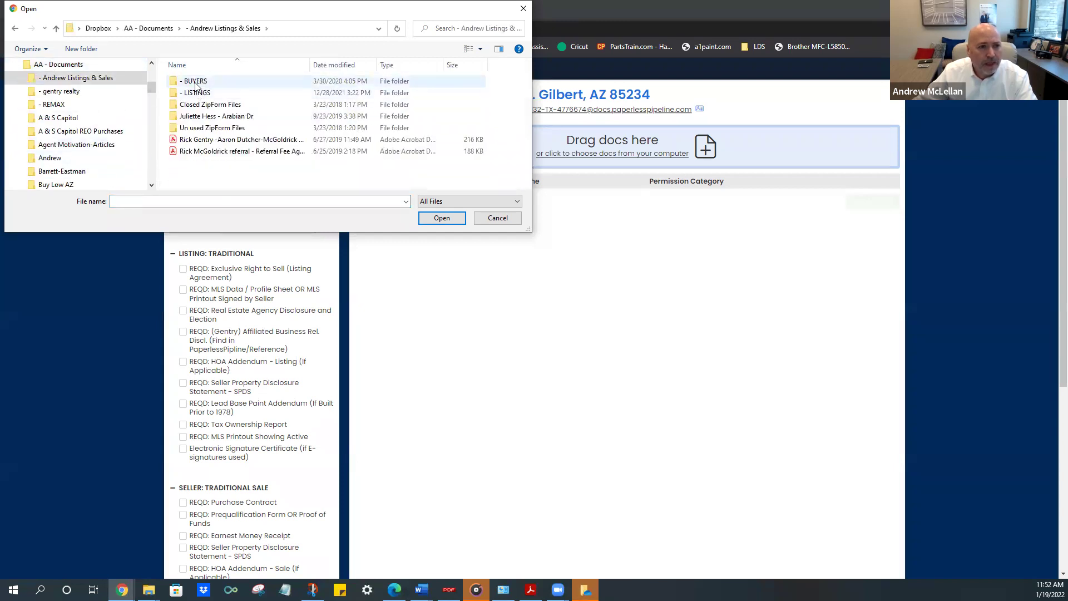
click(196, 94)
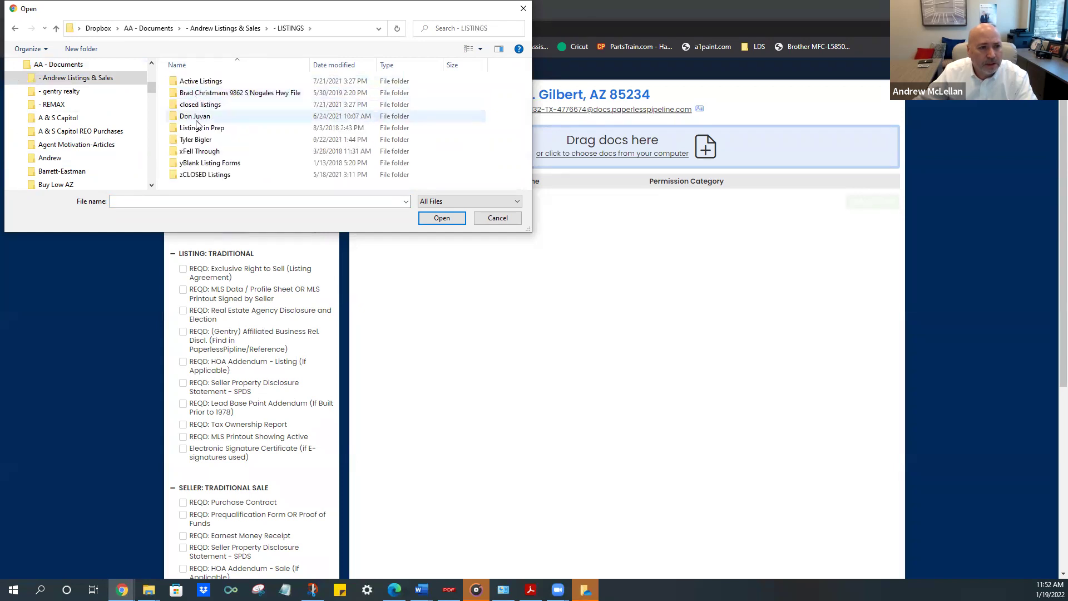
double_click(197, 139)
click(205, 107)
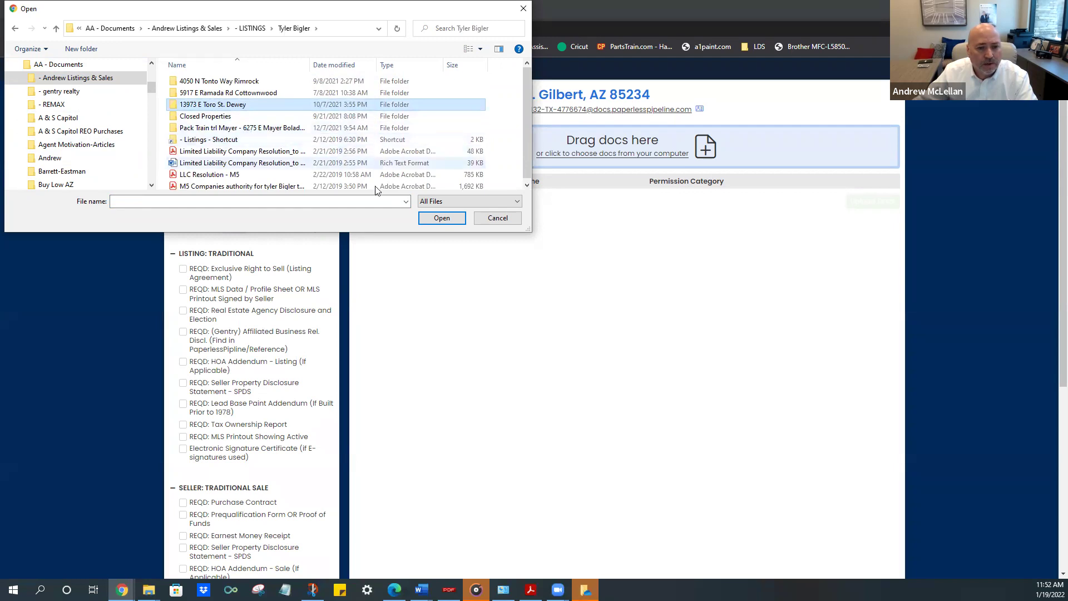
click(441, 219)
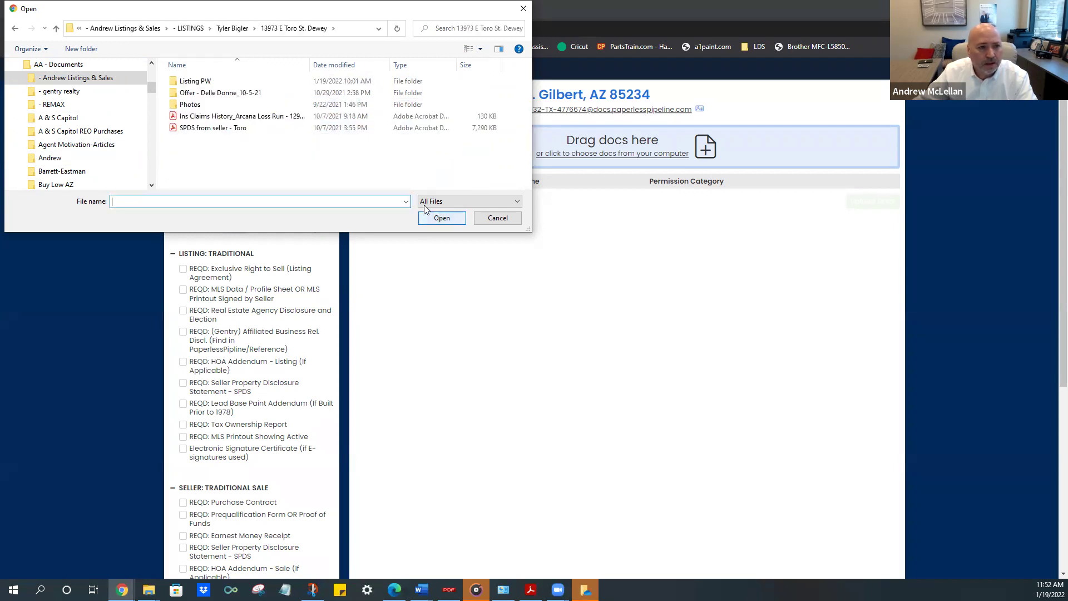
double_click(214, 84)
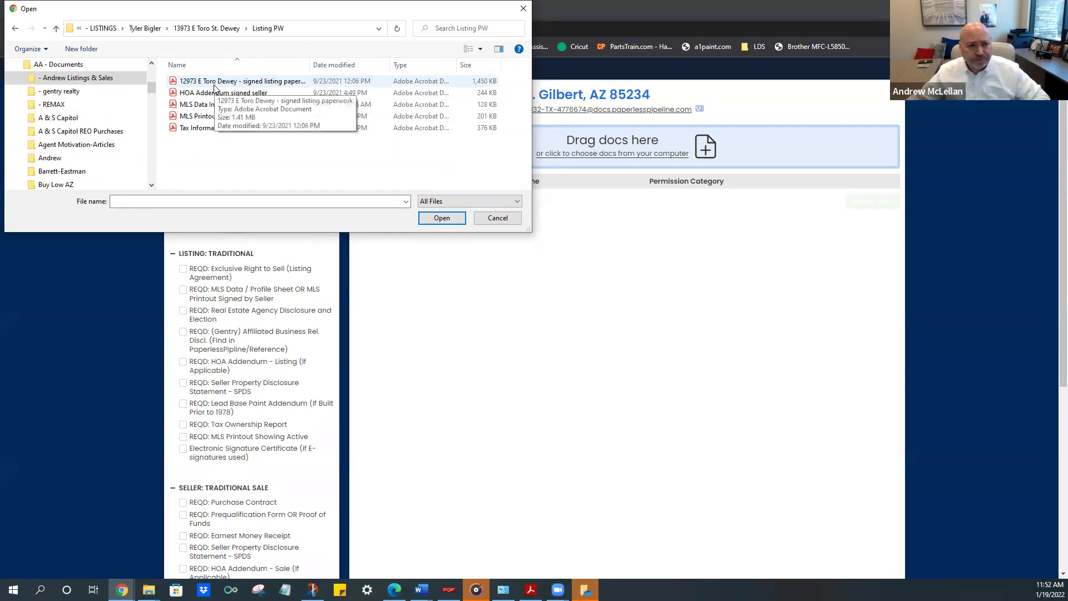
Add the signed listing paperwork, MLS Printout - Active and Tax Information - Monsoon files to the upload list
click(222, 83)
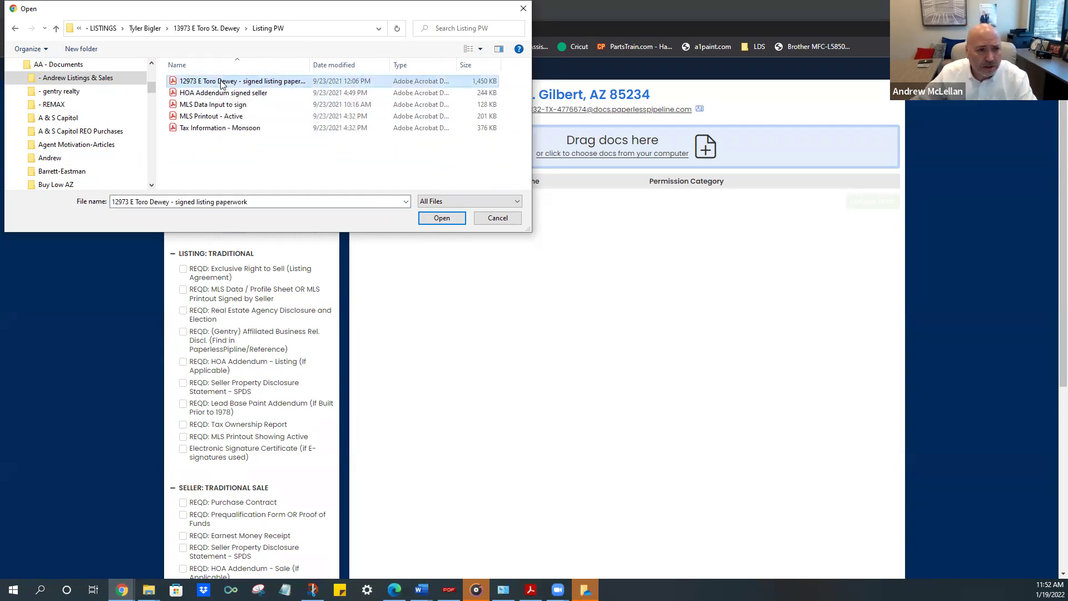
ctrl+click(221, 117)
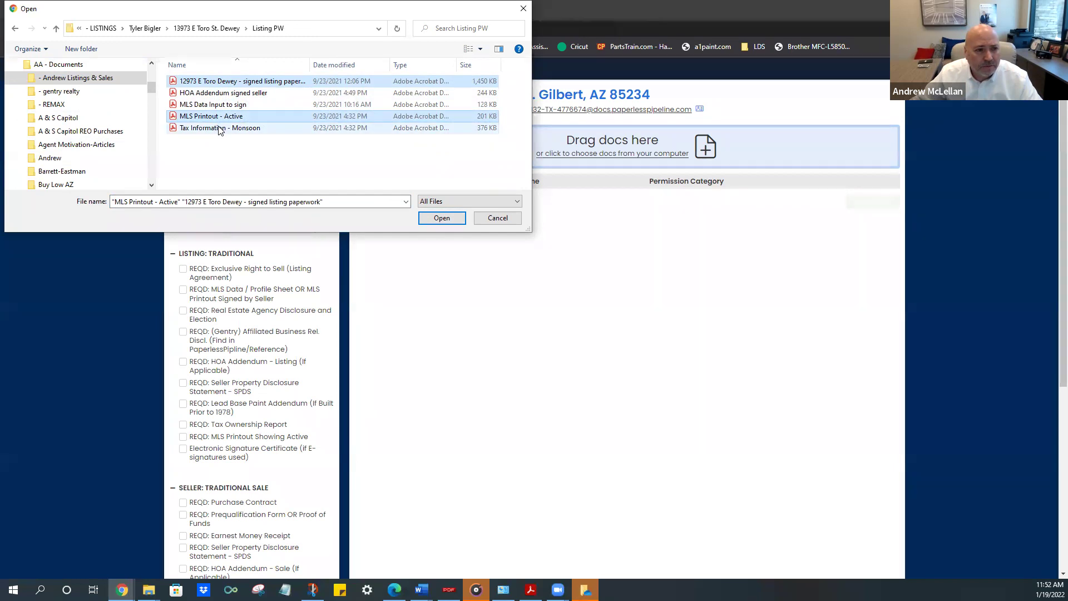
ctrl+click(220, 130)
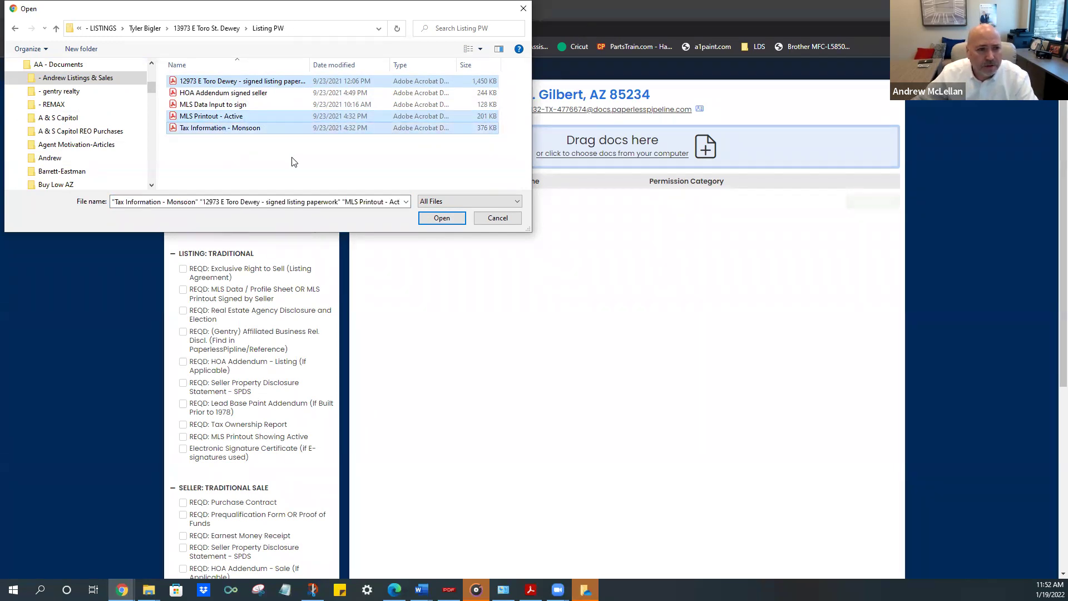
click(441, 218)
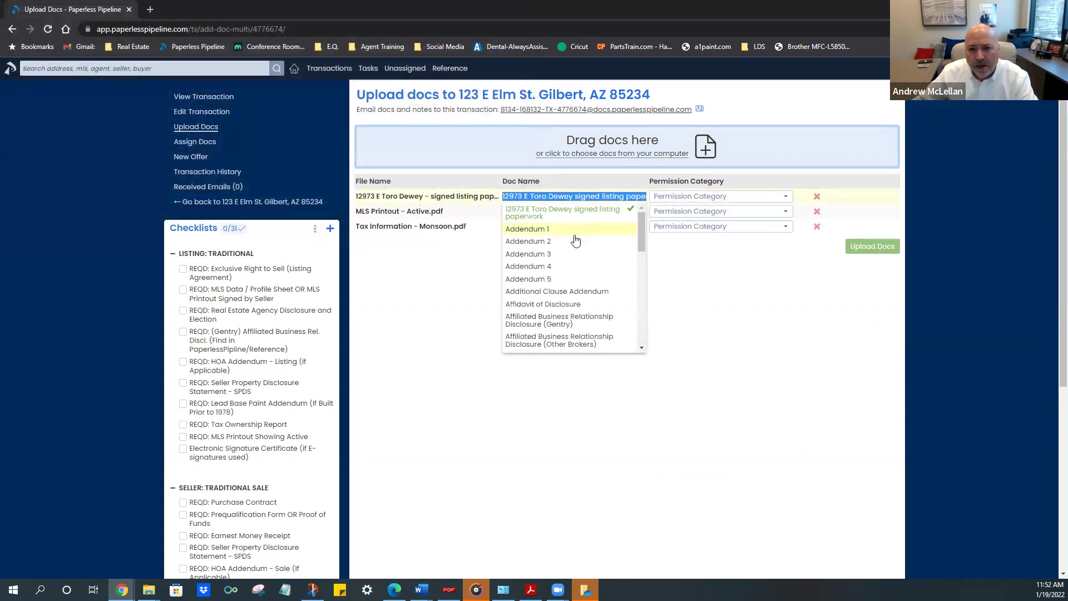
click(708, 280)
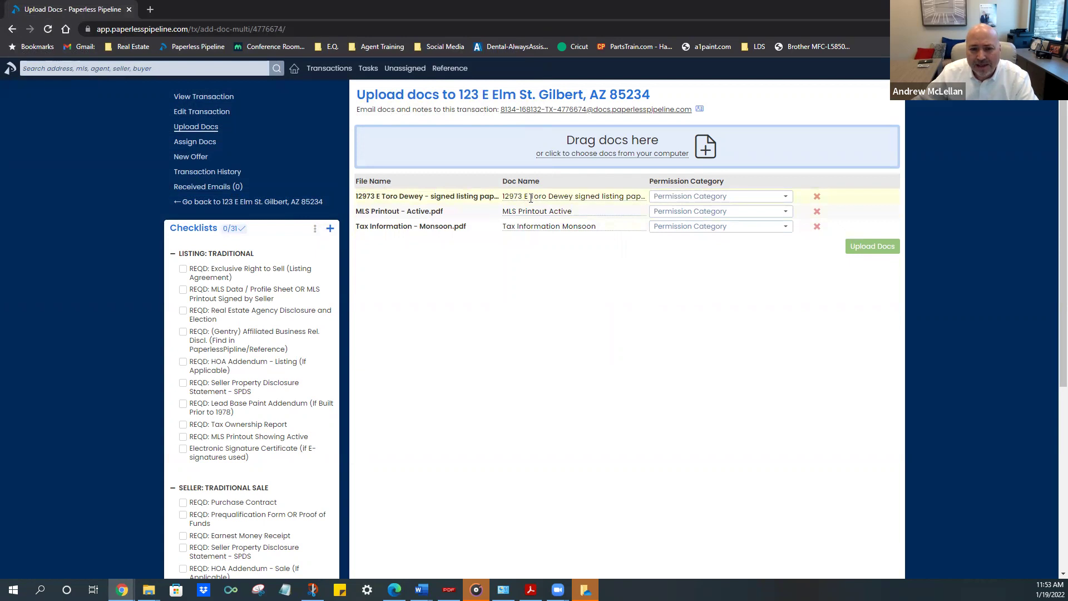
Assign the predefined document names MLS Printout - Active to the MLS file and Tax Ownership Printout - Listing to the tax file
click(552, 210)
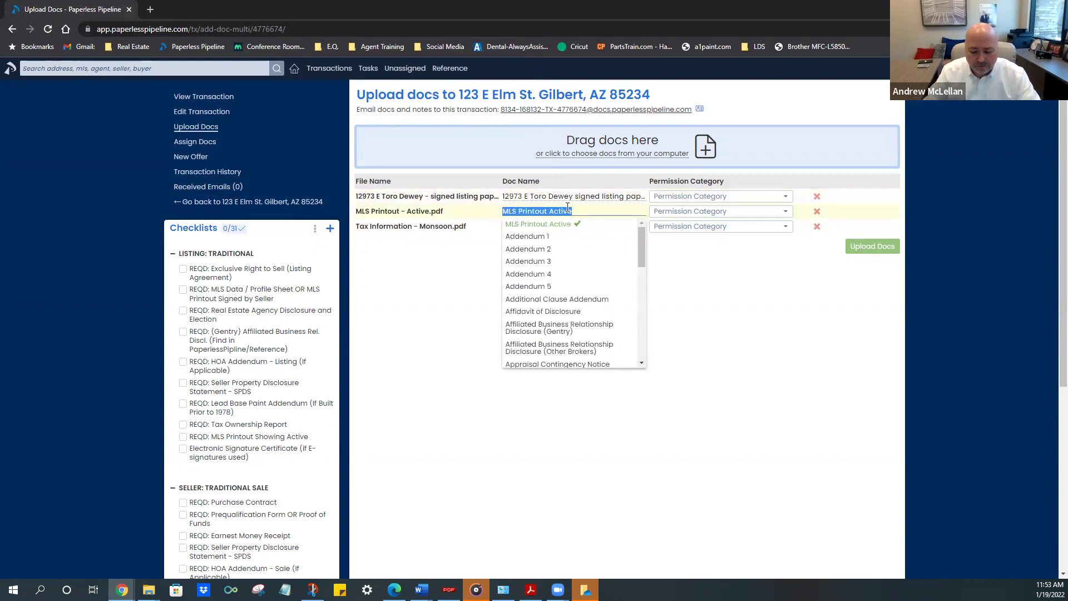
text(Mls)
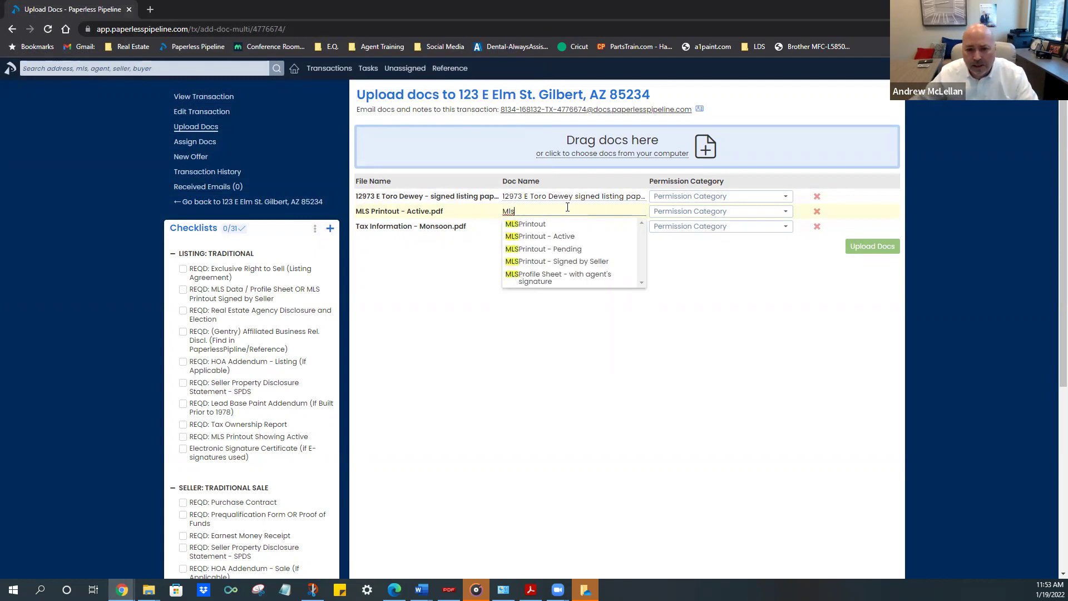
click(556, 239)
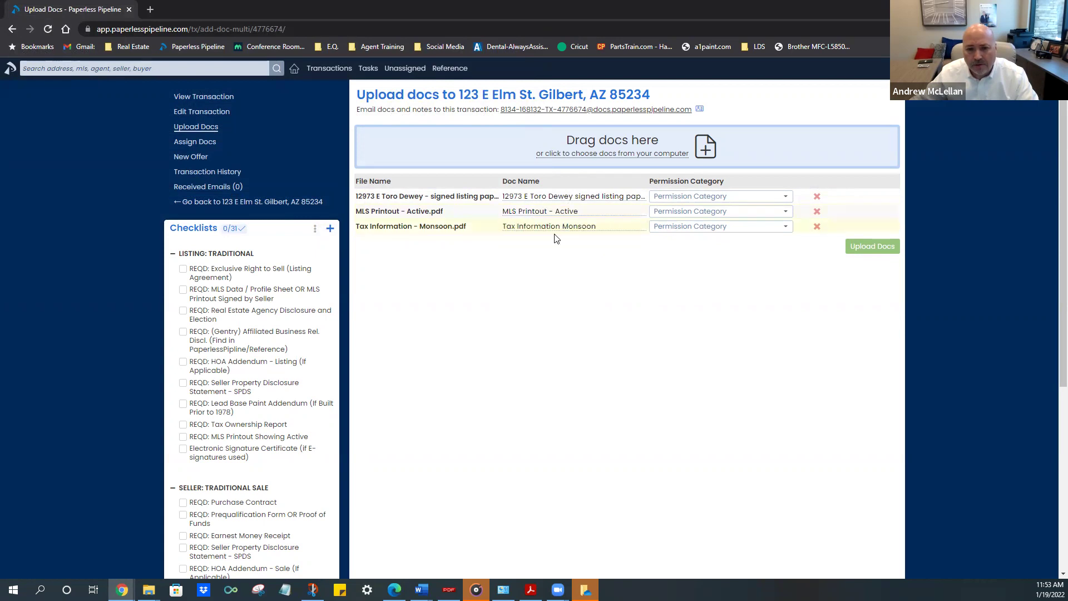
click(614, 228)
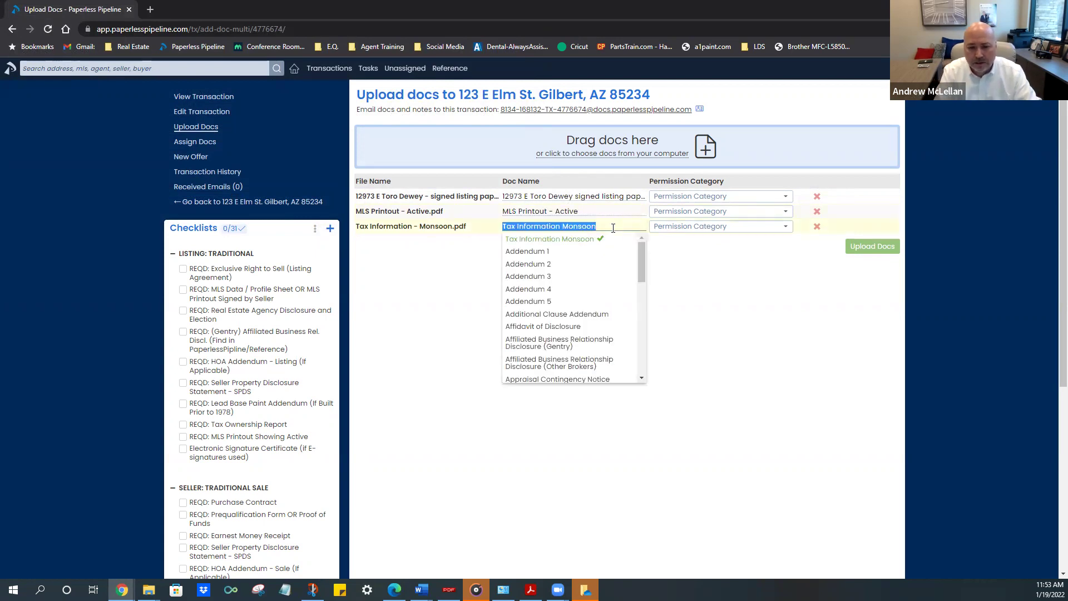
text(t)
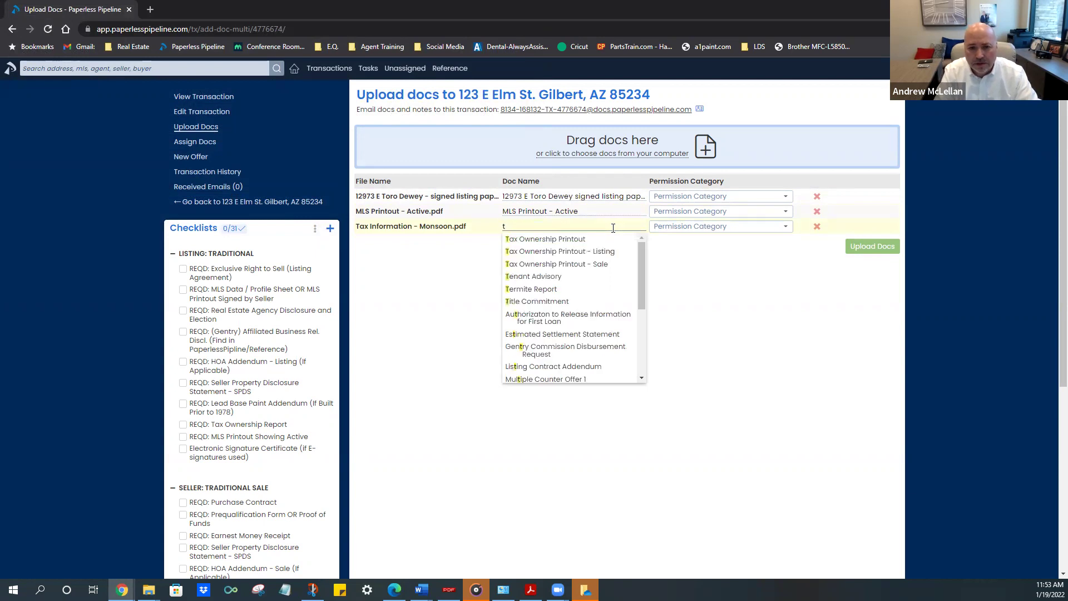
text(ax)
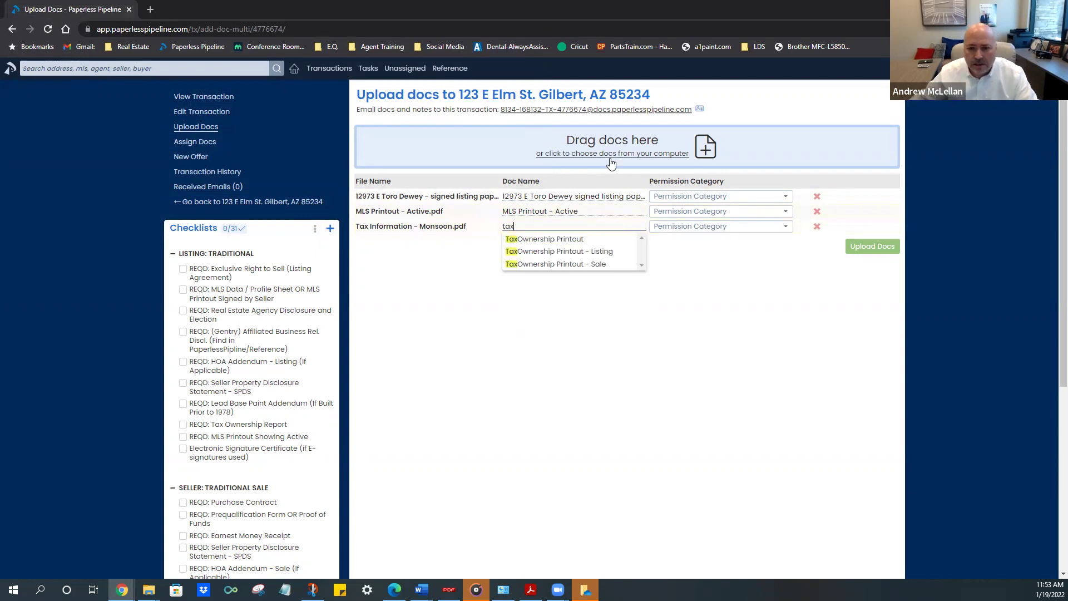
click(583, 254)
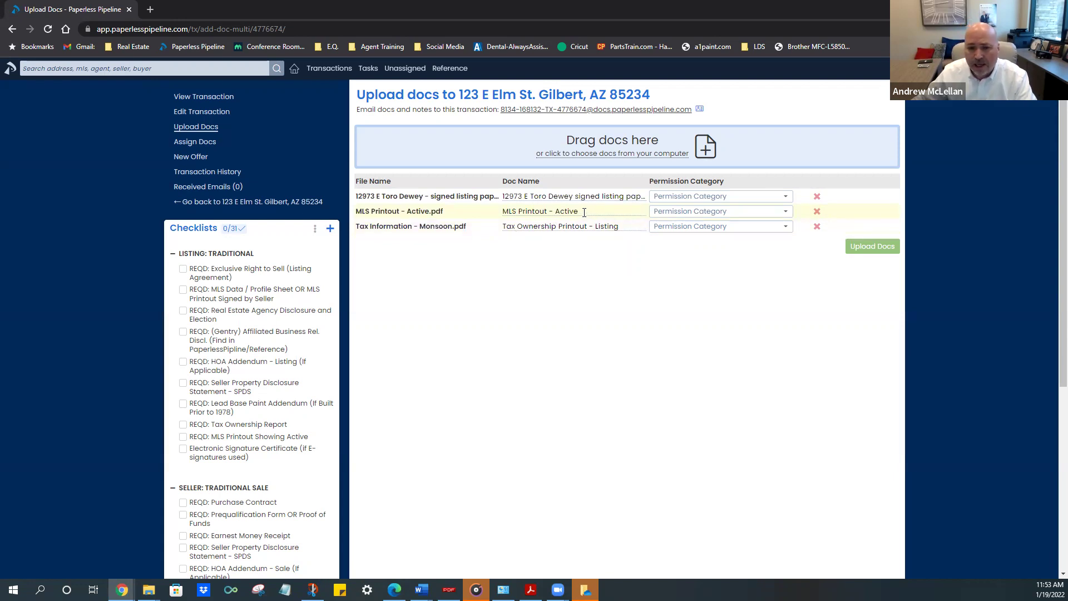
Name the signed listing paperwork document "bulk upload"
click(593, 196)
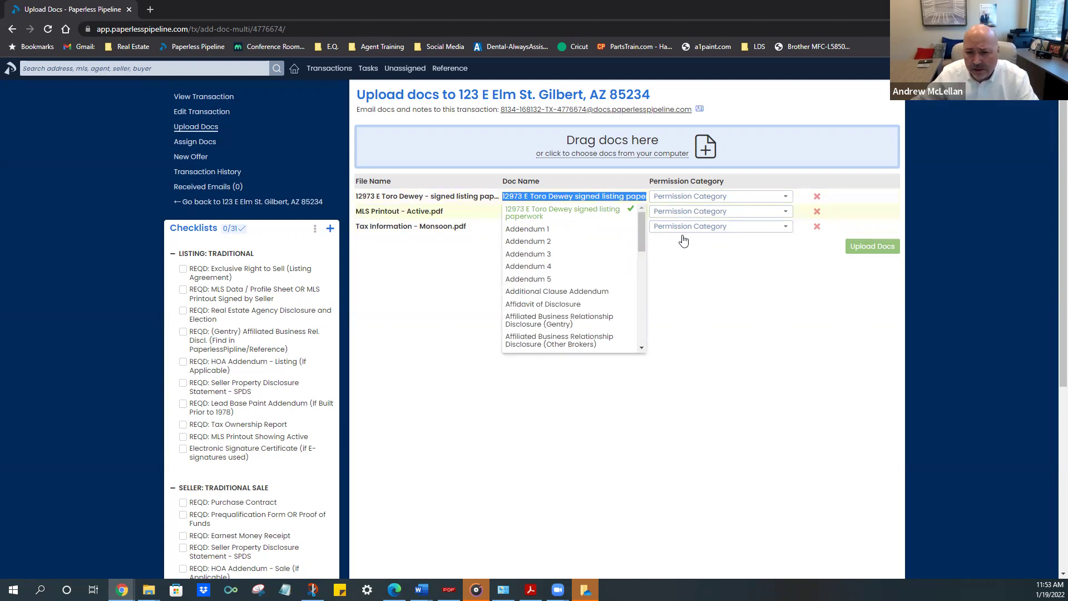
click(689, 265)
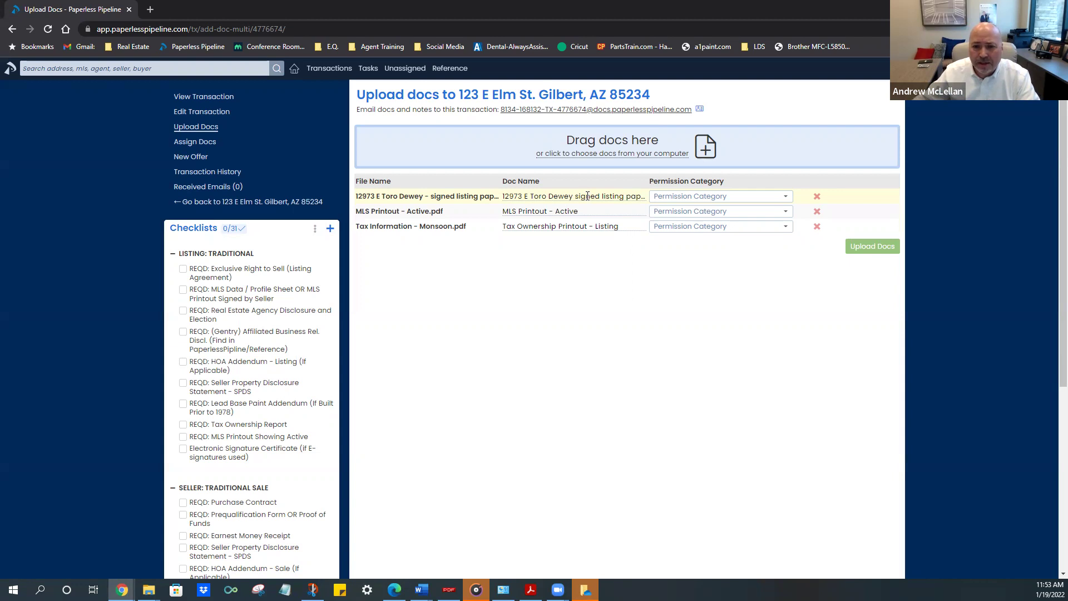
click(587, 196)
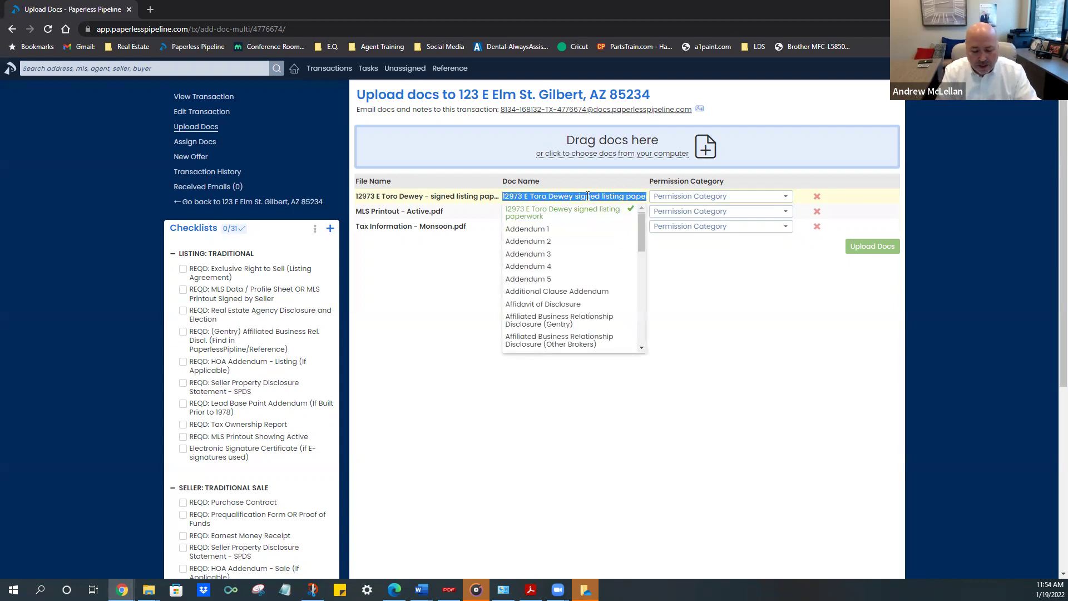
text(bulk upload)
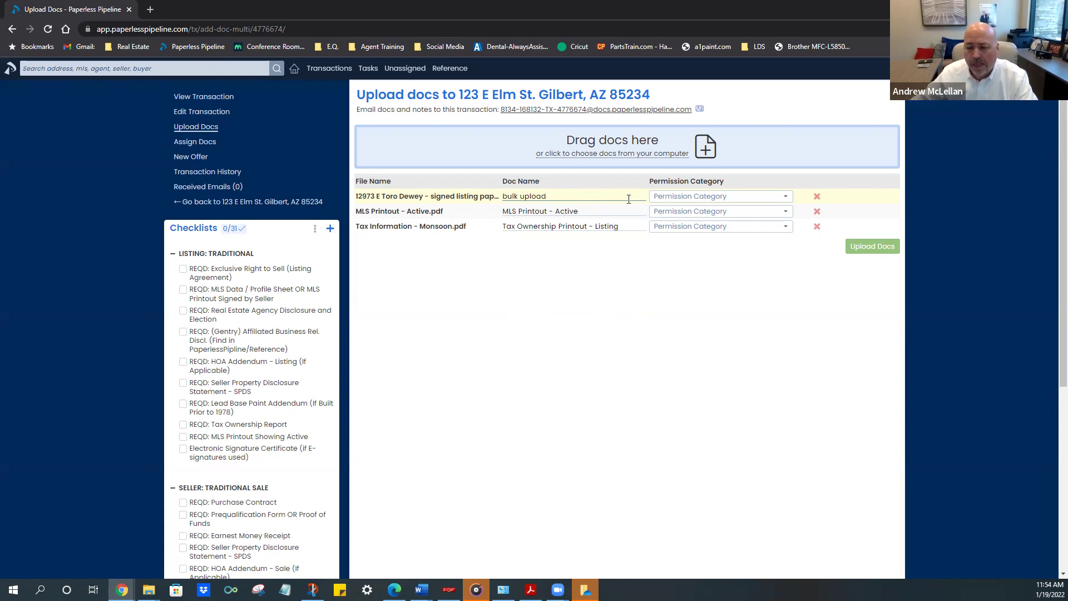
Set the permission category to Listing for all three documents and upload them to the transaction
click(680, 202)
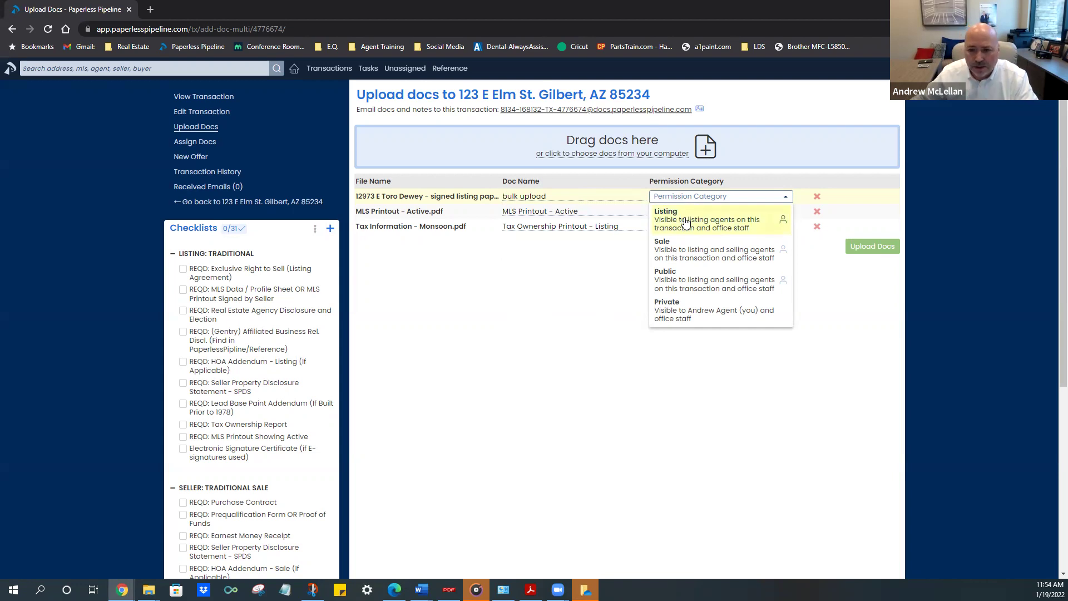
click(686, 223)
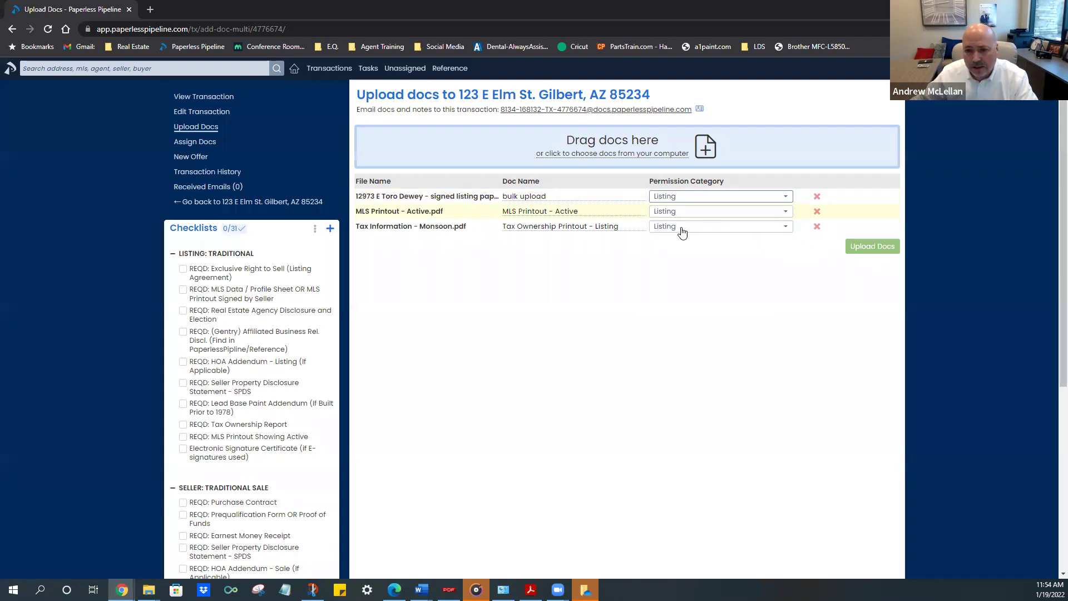
click(870, 246)
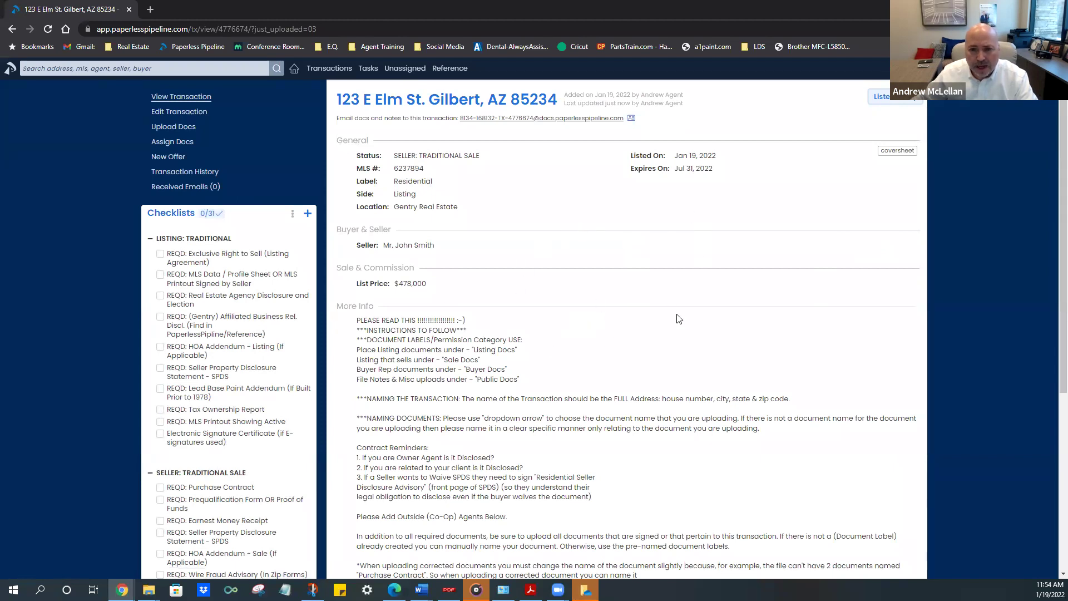
Open the uploaded "bulk upload" document for breaking apart and look over its first page and the page-range fields
scroll(679, 318, down, 5)
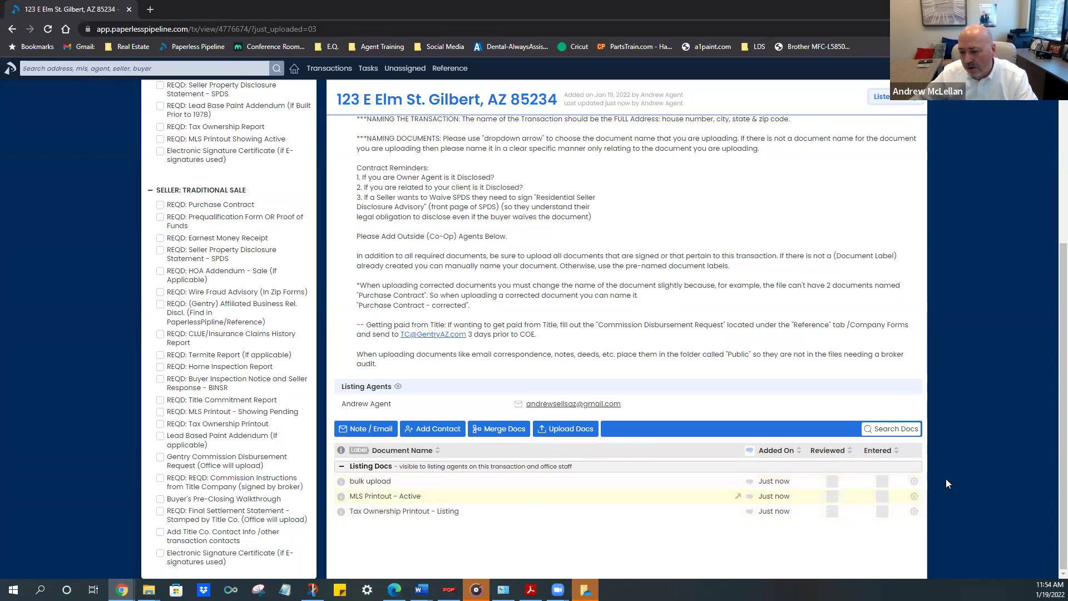
click(913, 481)
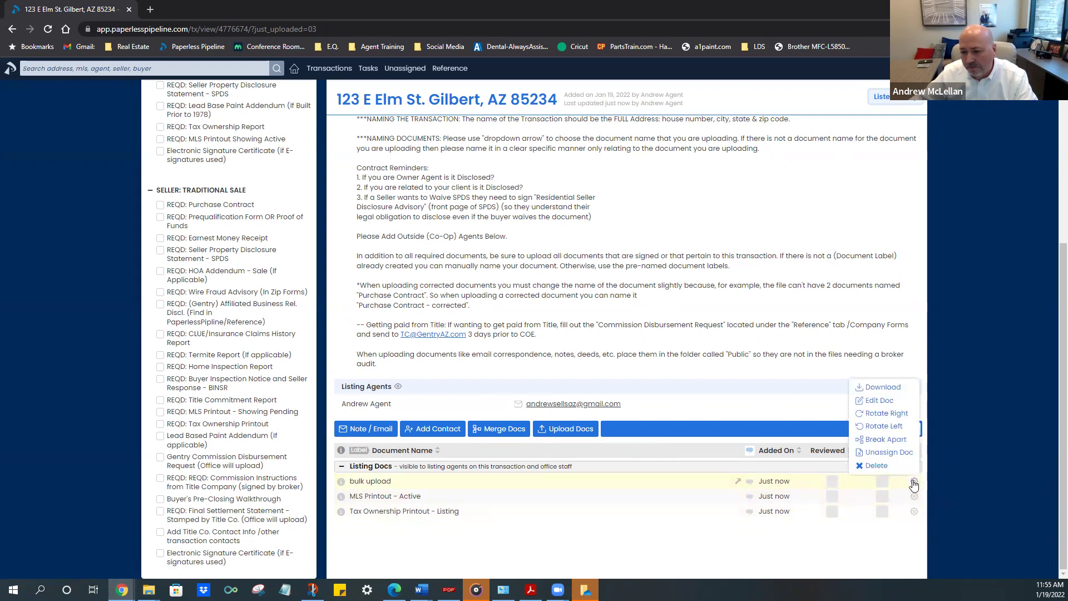
click(887, 440)
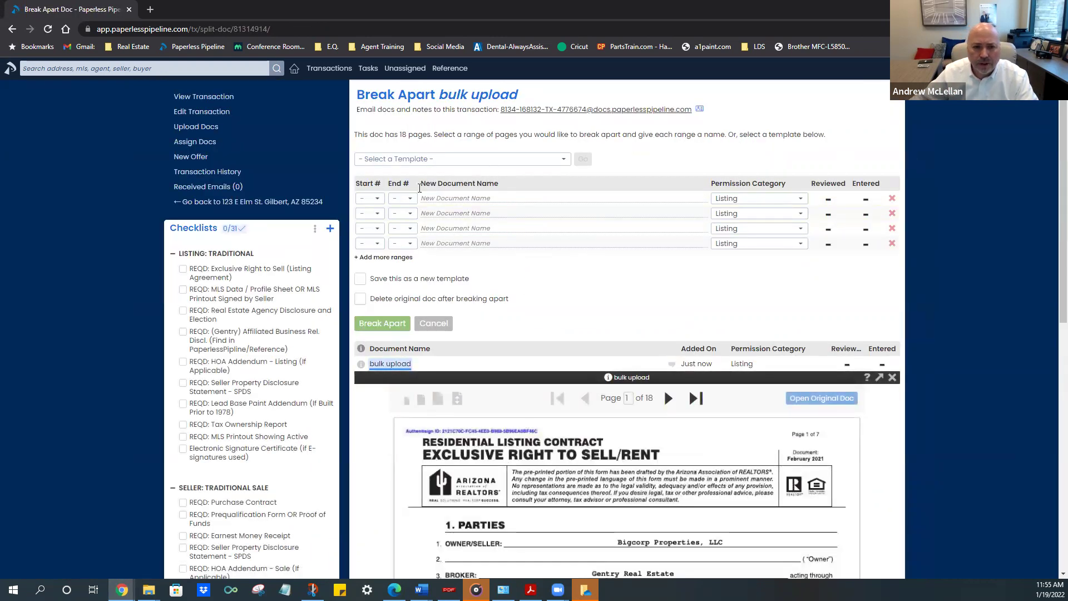
scroll(591, 459, down, 3)
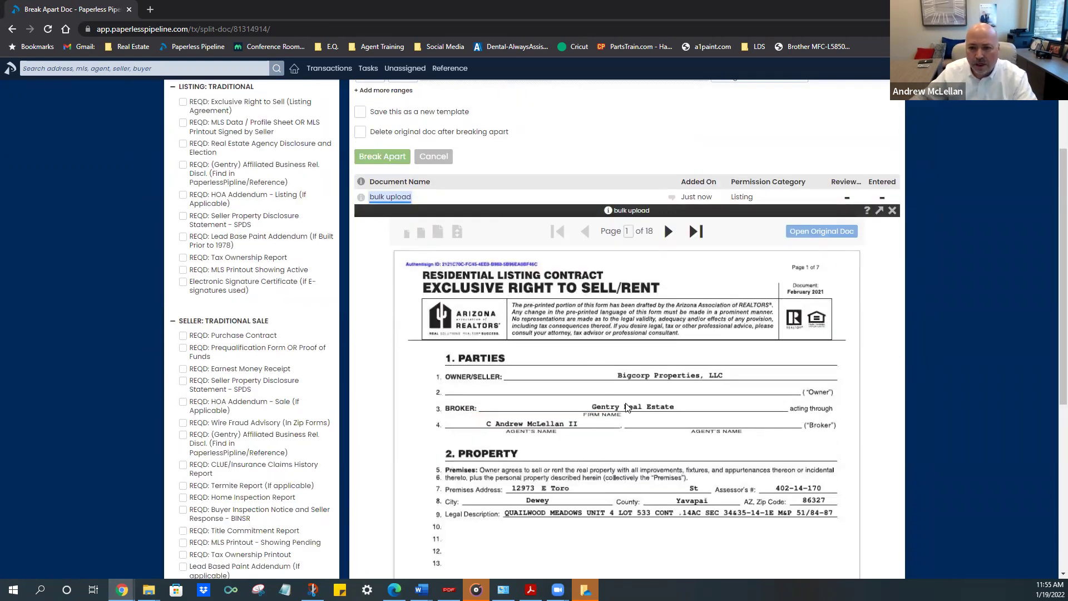
scroll(626, 408, up, 1)
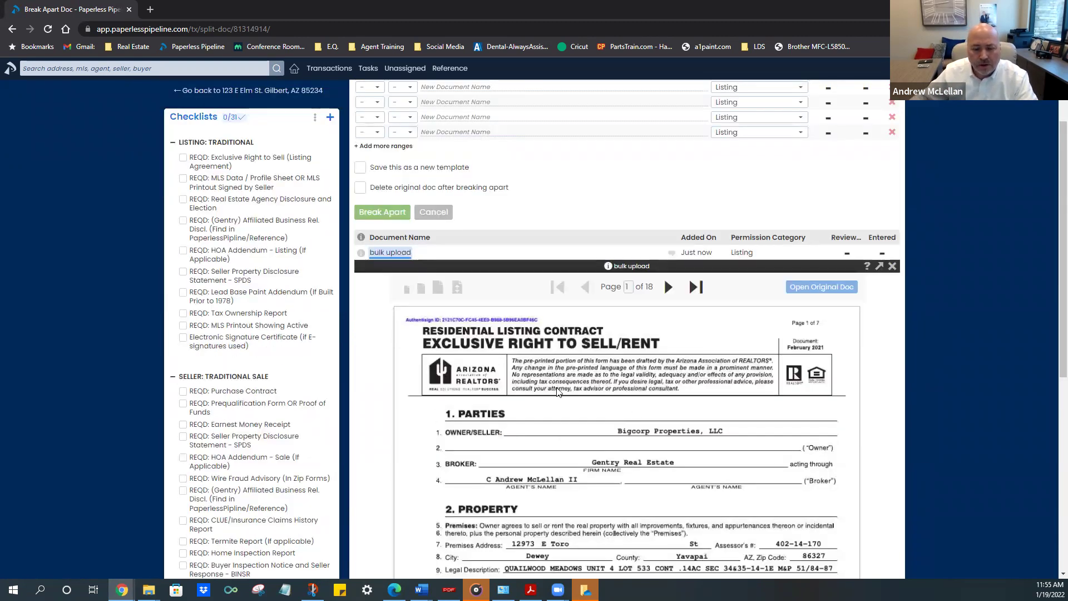
scroll(559, 395, up, 2)
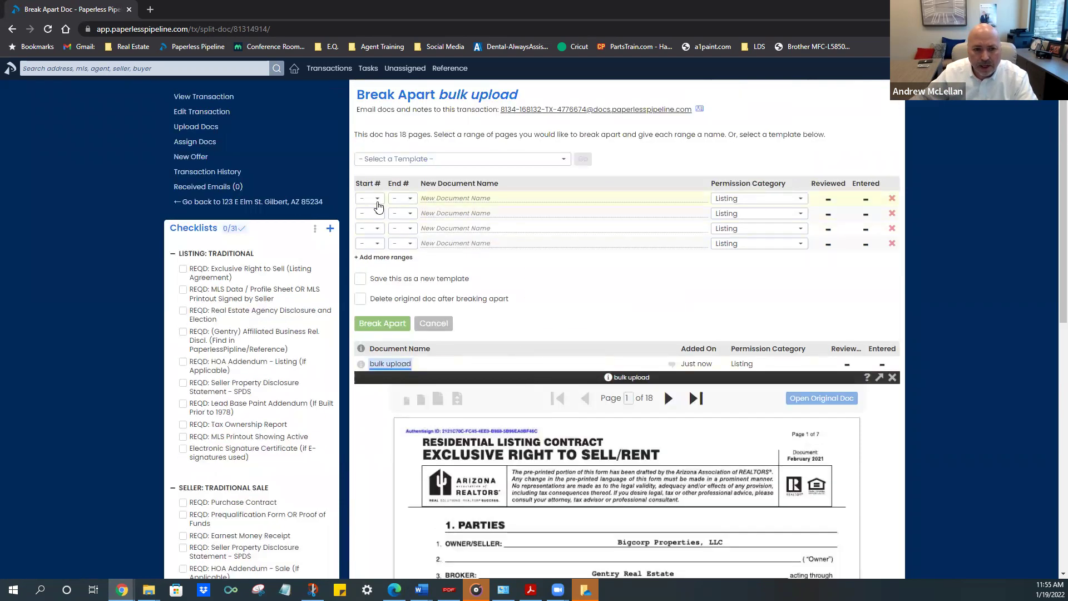
Start the first page range at page 1 and page through the document preview to find where the listing contract ends
click(378, 200)
click(361, 216)
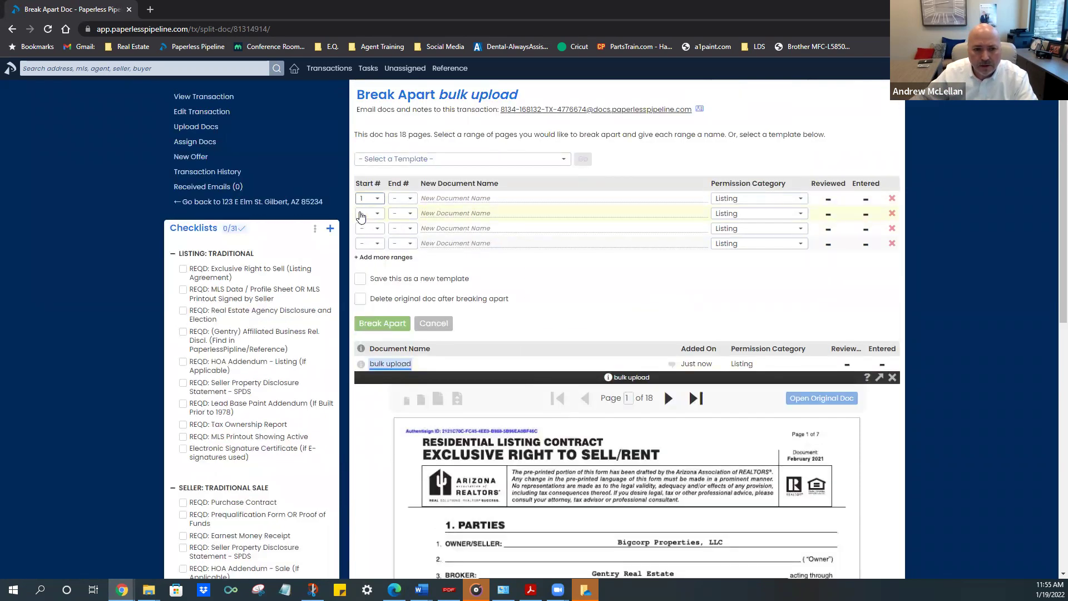
scroll(661, 423, down, 1)
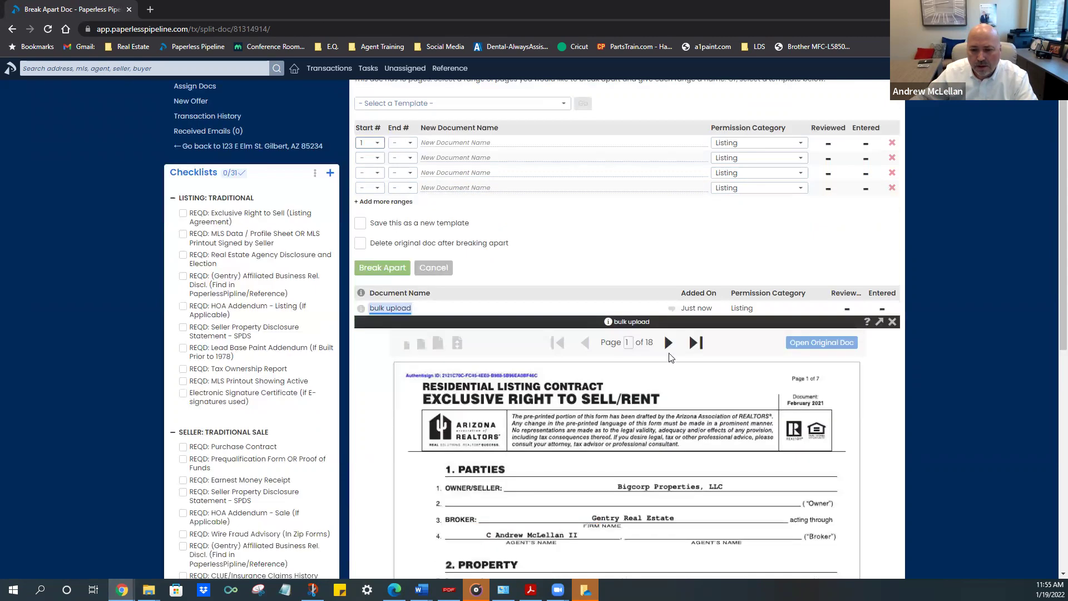
click(671, 399)
click(670, 398)
click(669, 342)
click(669, 343)
click(670, 343)
click(669, 343)
click(669, 343)
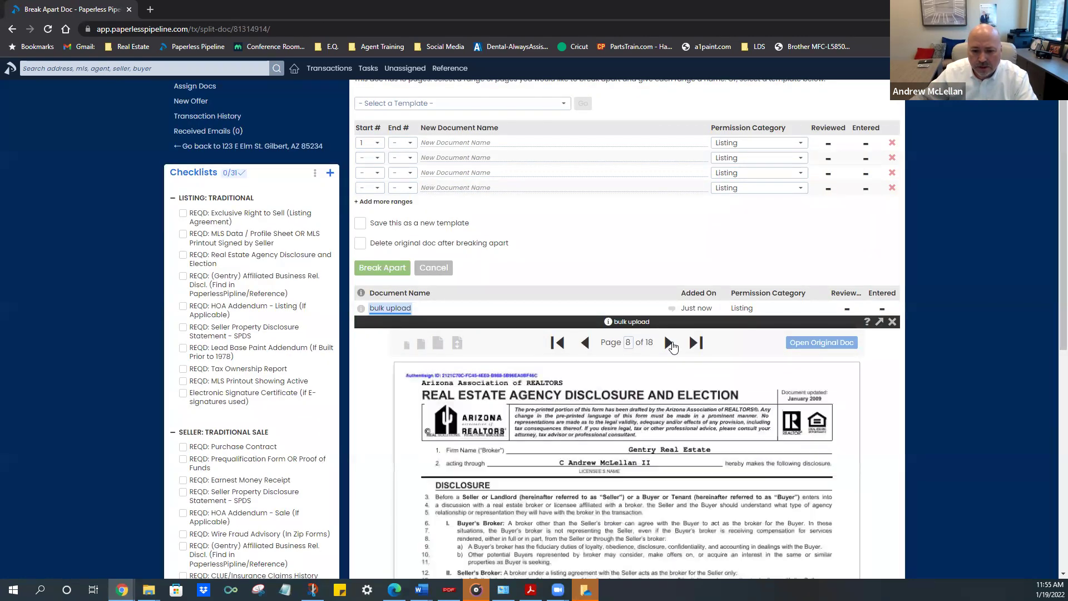
Check the contract's last page, end the first range at page 7 and name it Exclusive Right to Sell (ER)
click(584, 343)
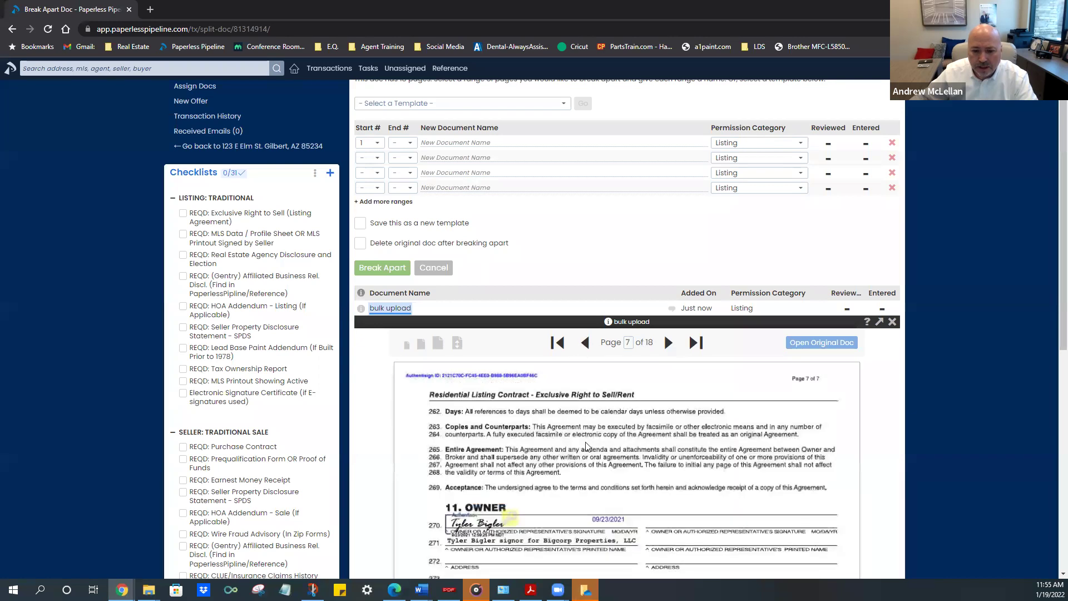
scroll(608, 464, down, 1)
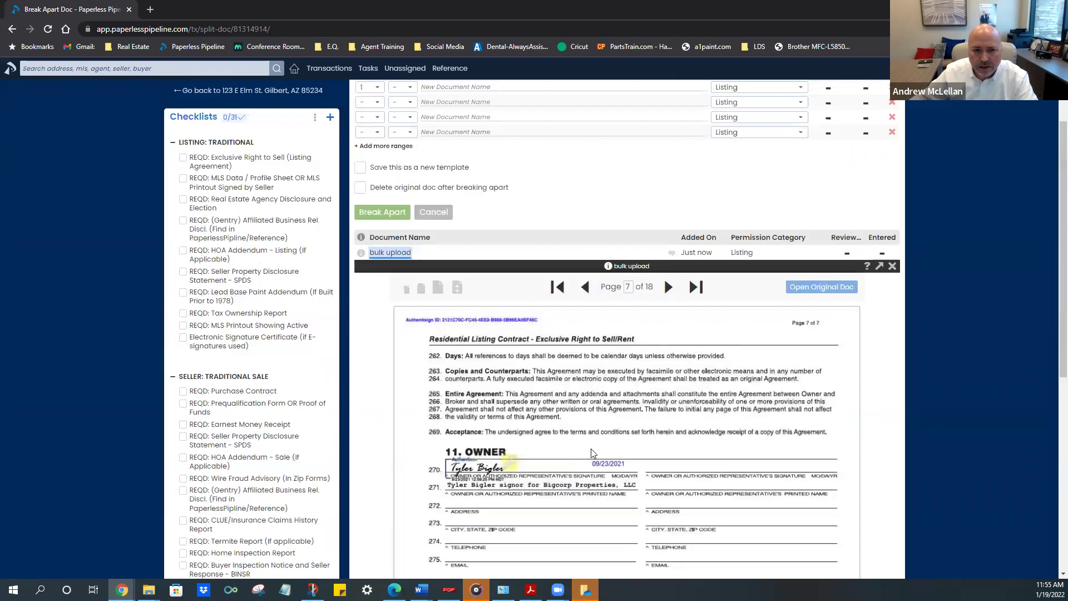
scroll(591, 448, up, 2)
click(409, 199)
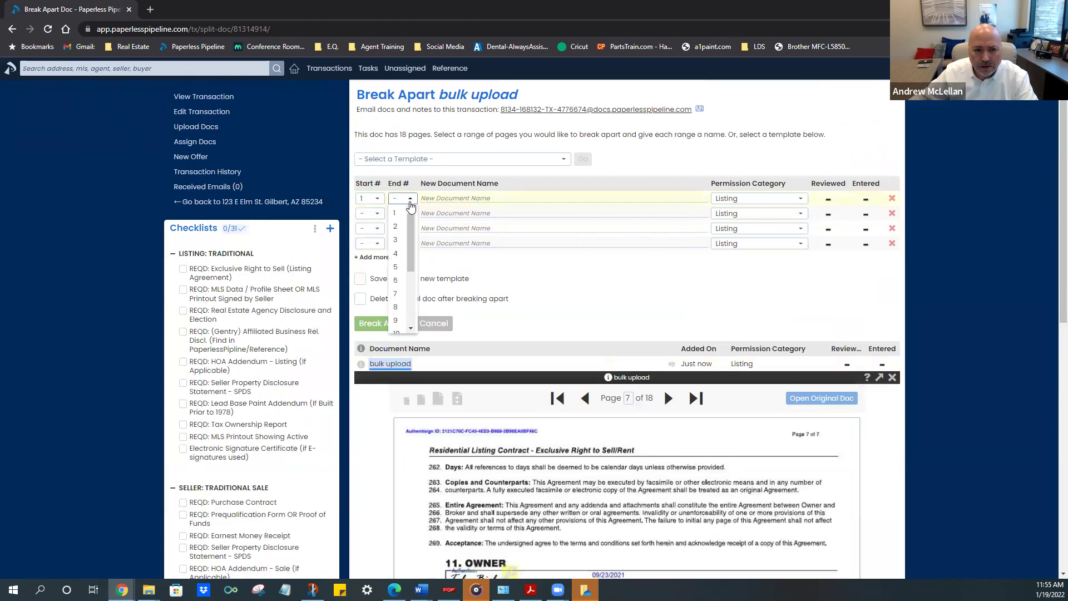
click(403, 260)
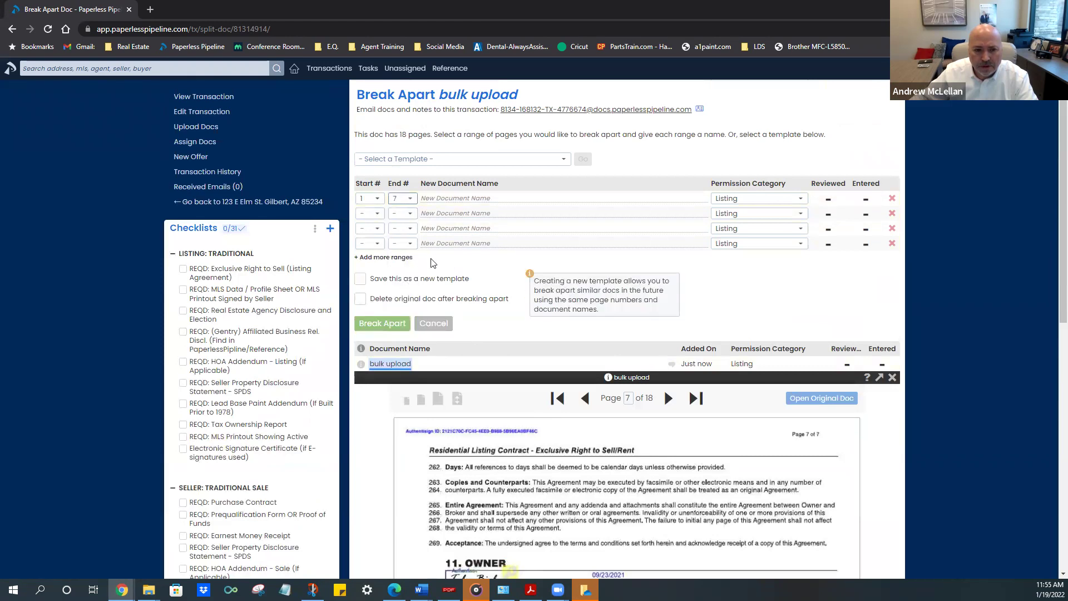
click(457, 199)
text(exc)
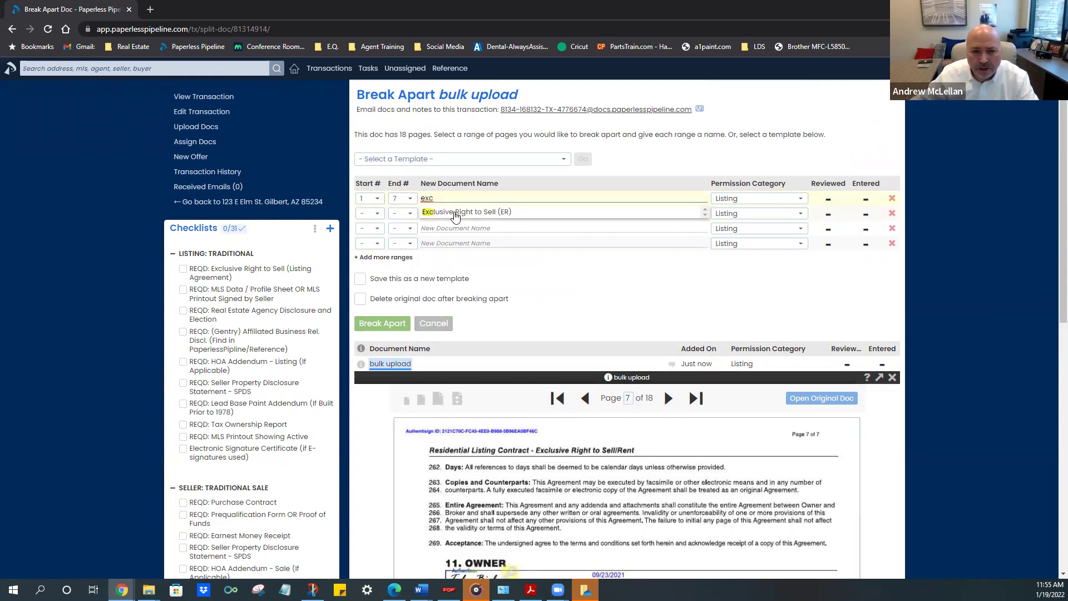
click(455, 214)
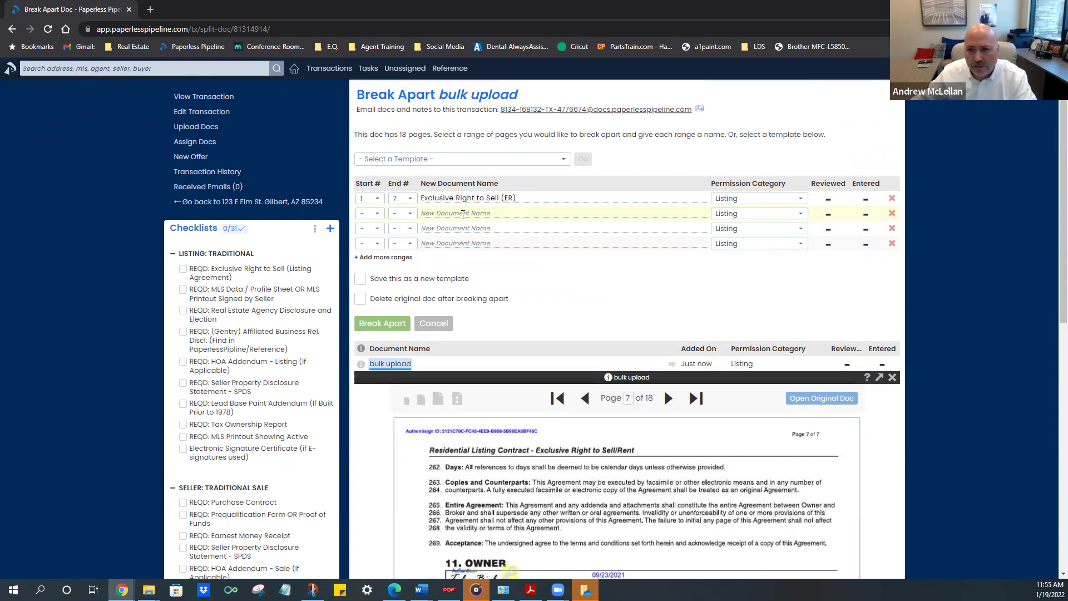
Set the second range to page 8 only and name it Real Estate Agency Disclosure and Election - Seller
click(379, 217)
click(363, 321)
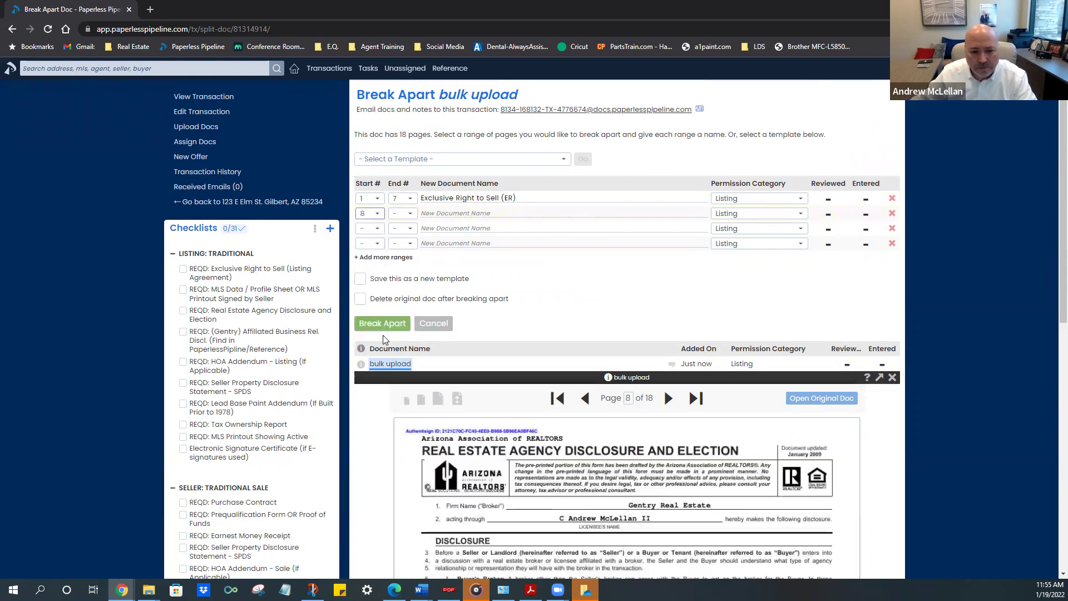
scroll(564, 462, down, 2)
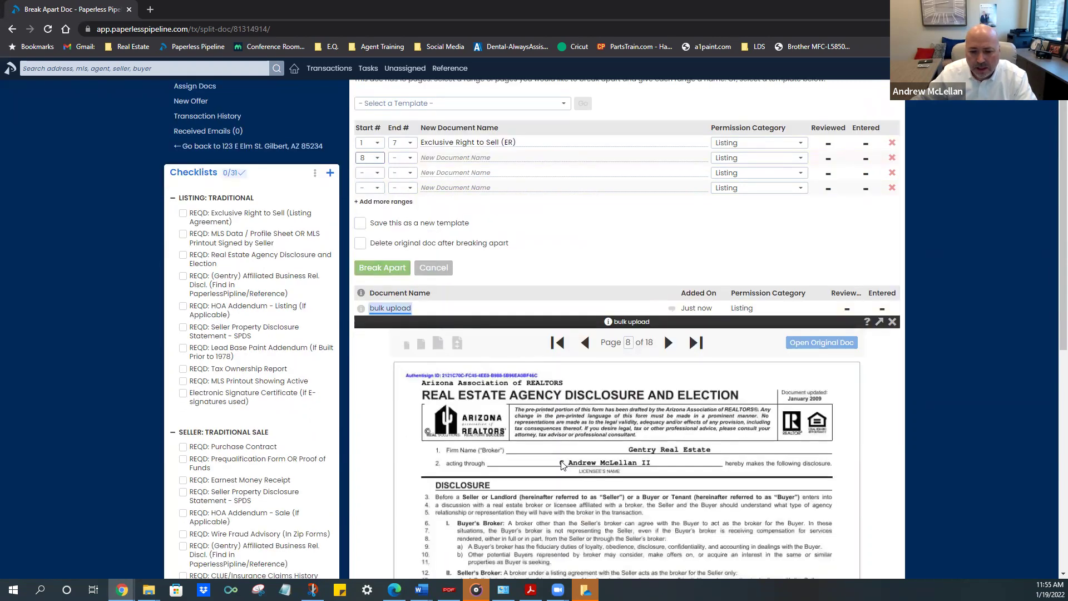
scroll(561, 460, down, 4)
scroll(561, 461, up, 7)
click(406, 216)
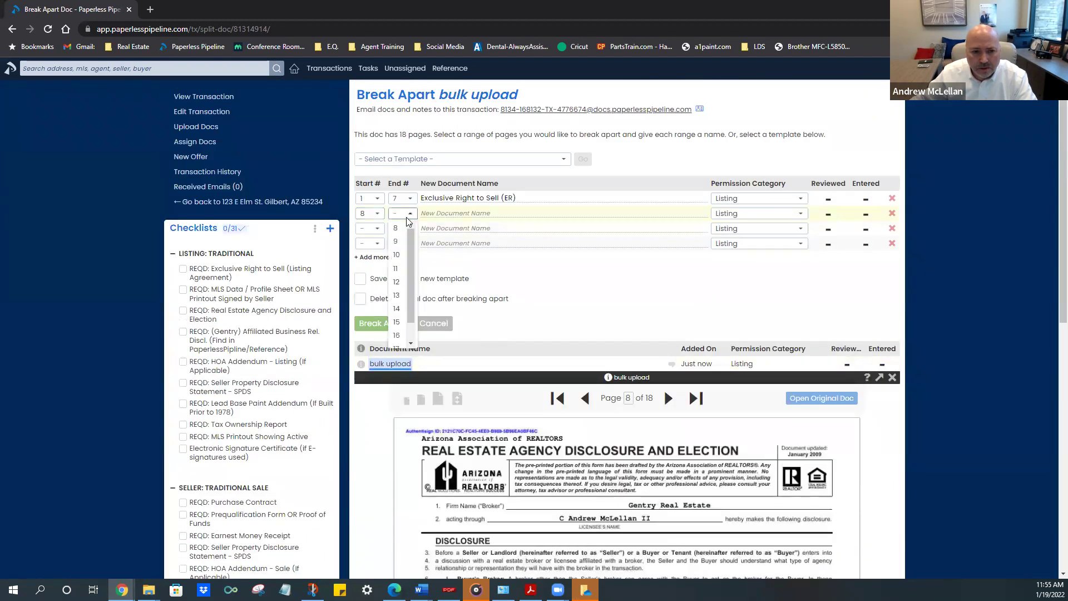
click(403, 228)
click(439, 214)
text(agen)
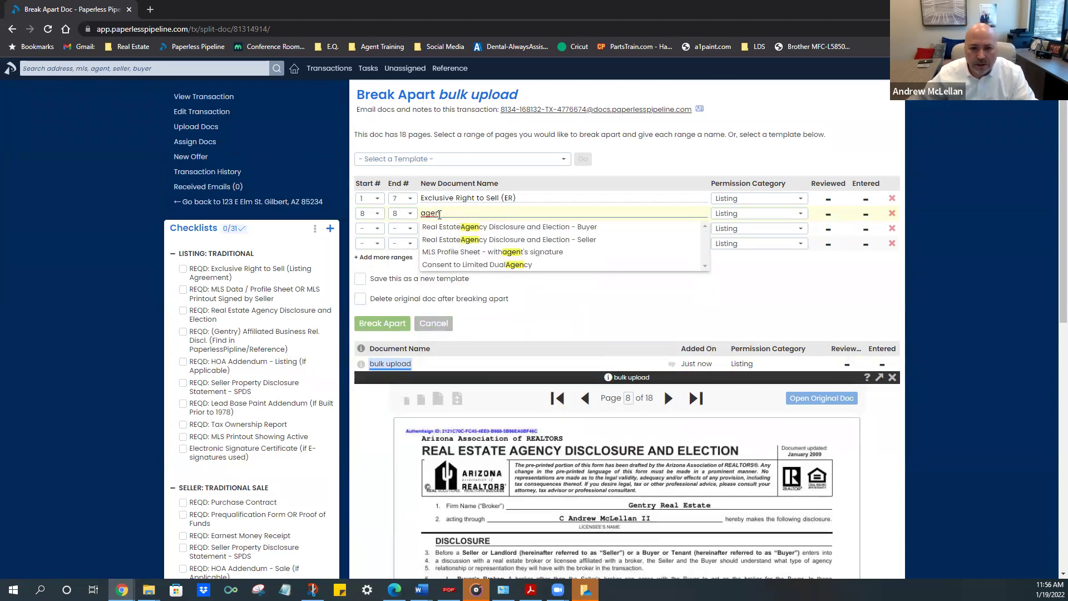
click(505, 240)
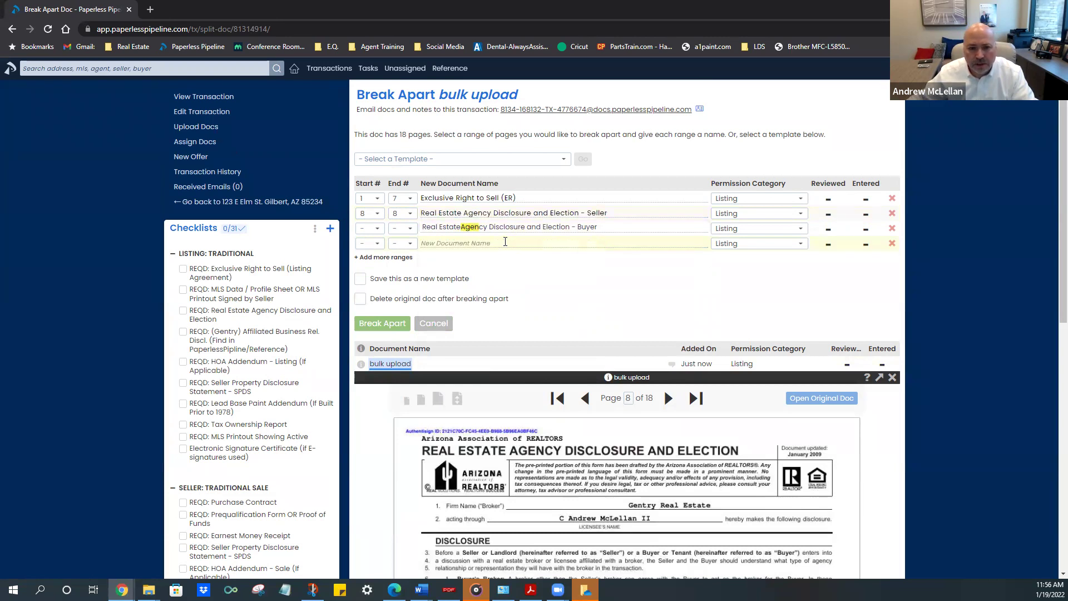
Set the third range to pages 9 to 11, checking the addendum's last page, and name it HOA Addendum - Listing (If Applicable)
click(377, 230)
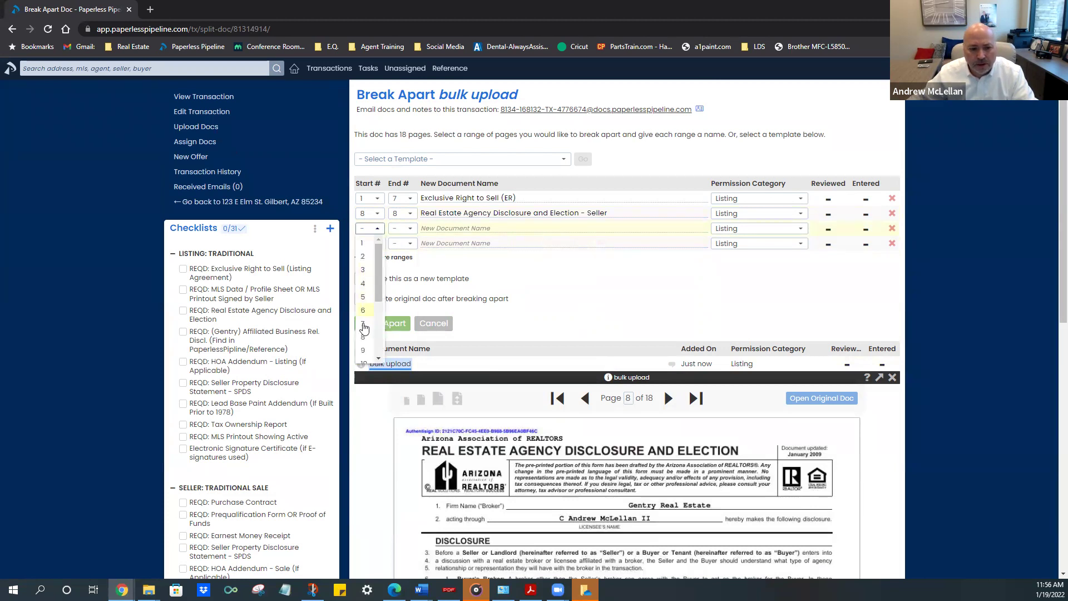
click(365, 351)
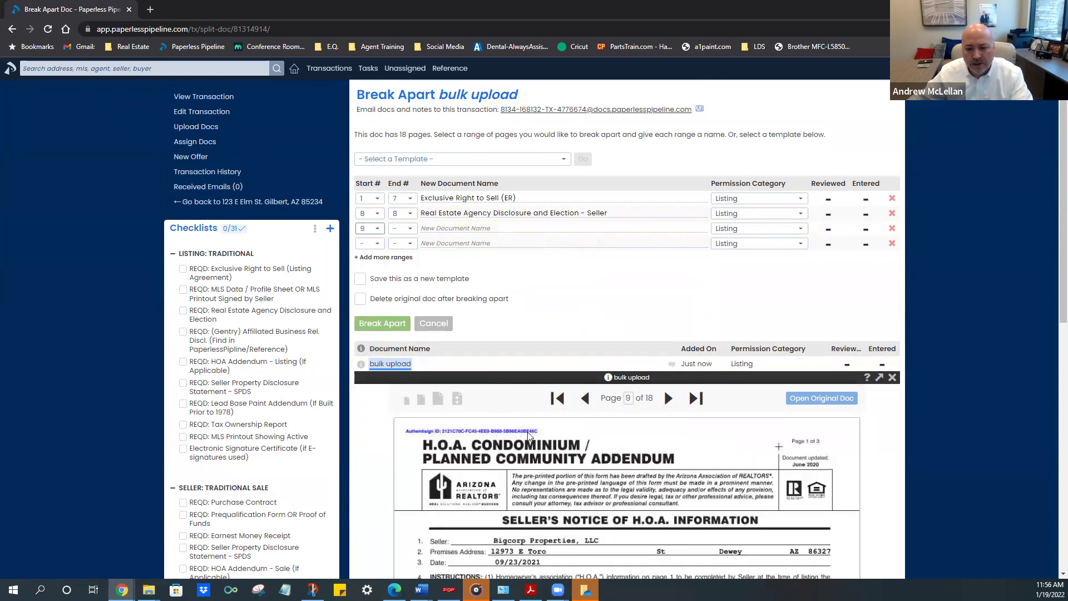
scroll(627, 254, down, 3)
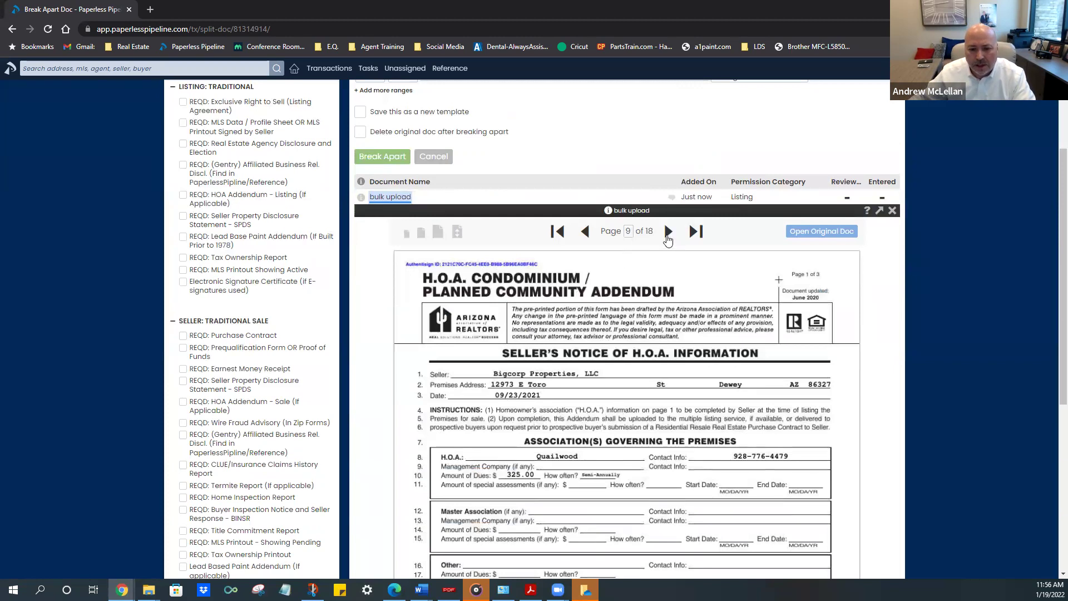
click(669, 239)
click(668, 239)
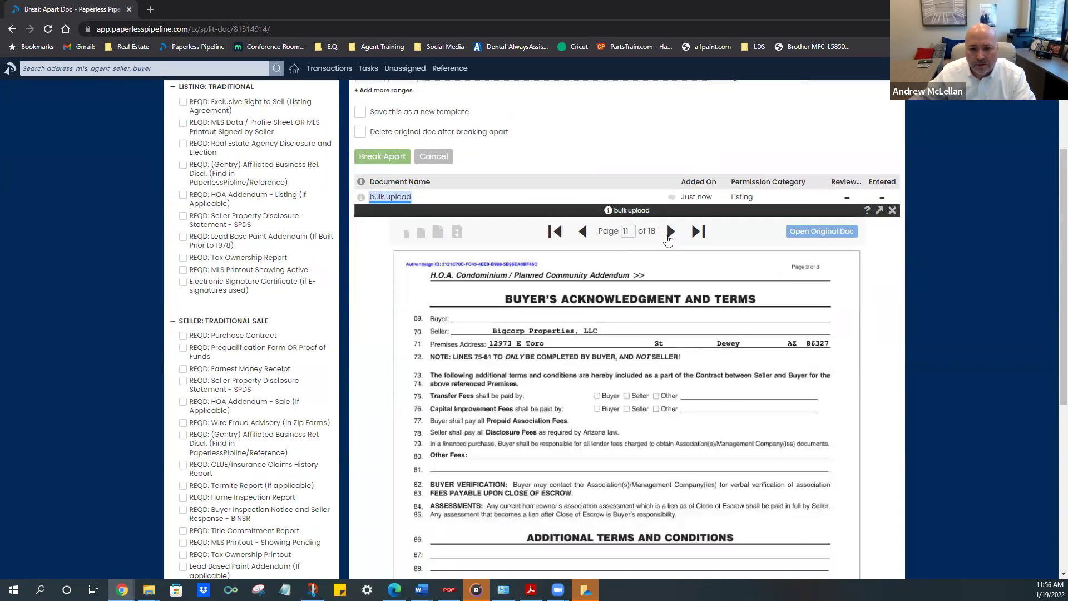
scroll(664, 315, down, 5)
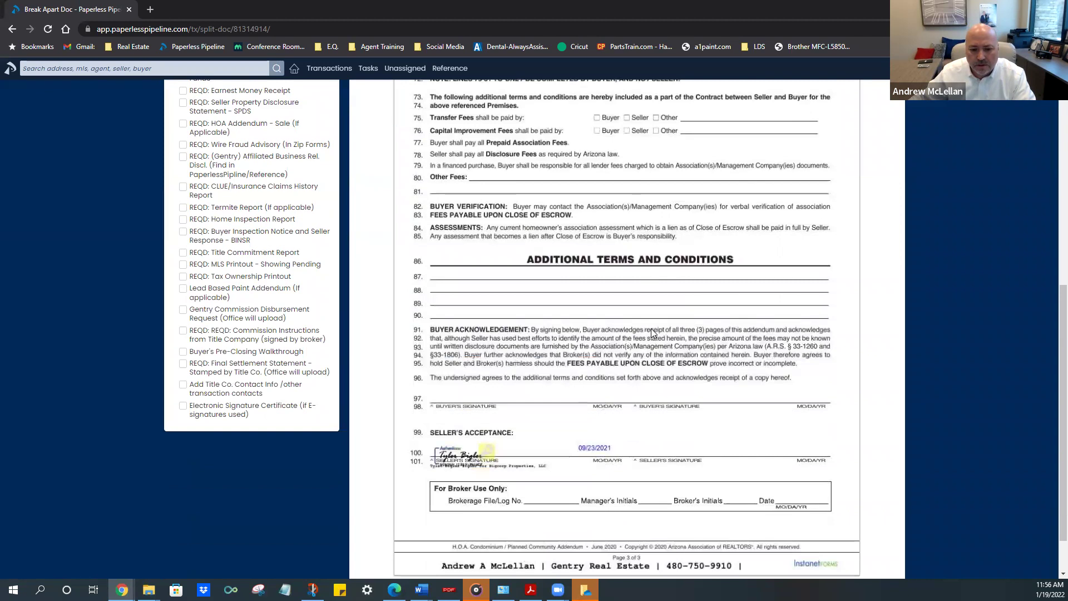
scroll(654, 332, up, 8)
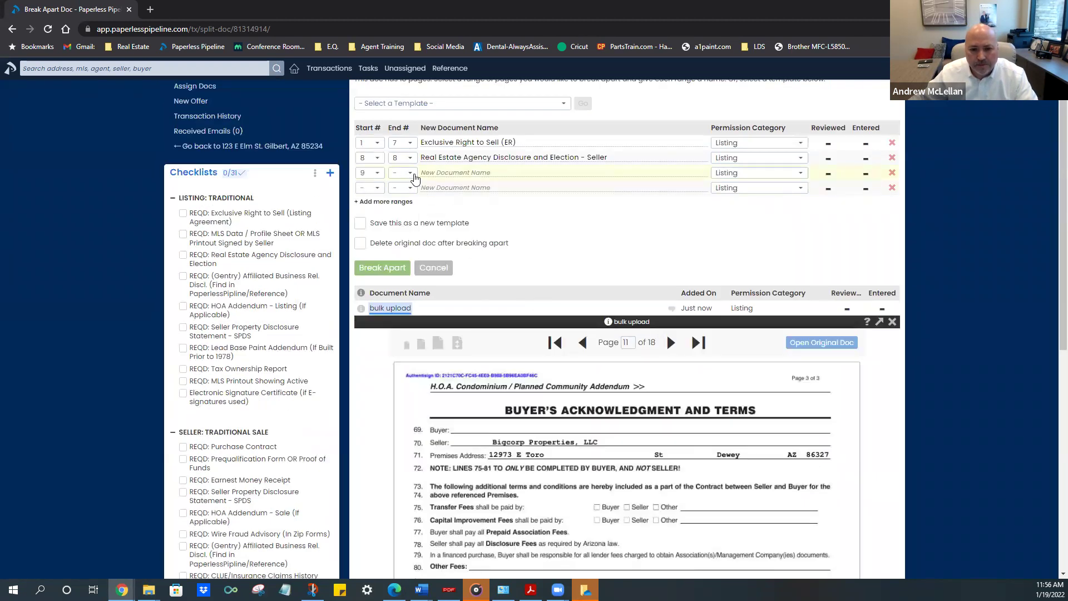
click(415, 178)
click(396, 221)
click(438, 173)
text(hoa)
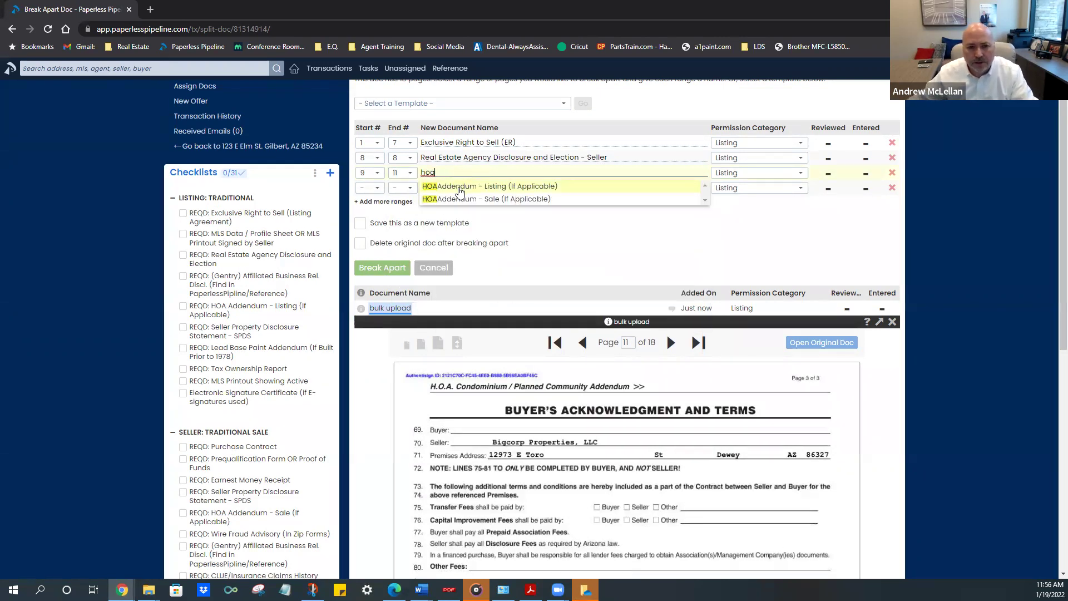
click(460, 190)
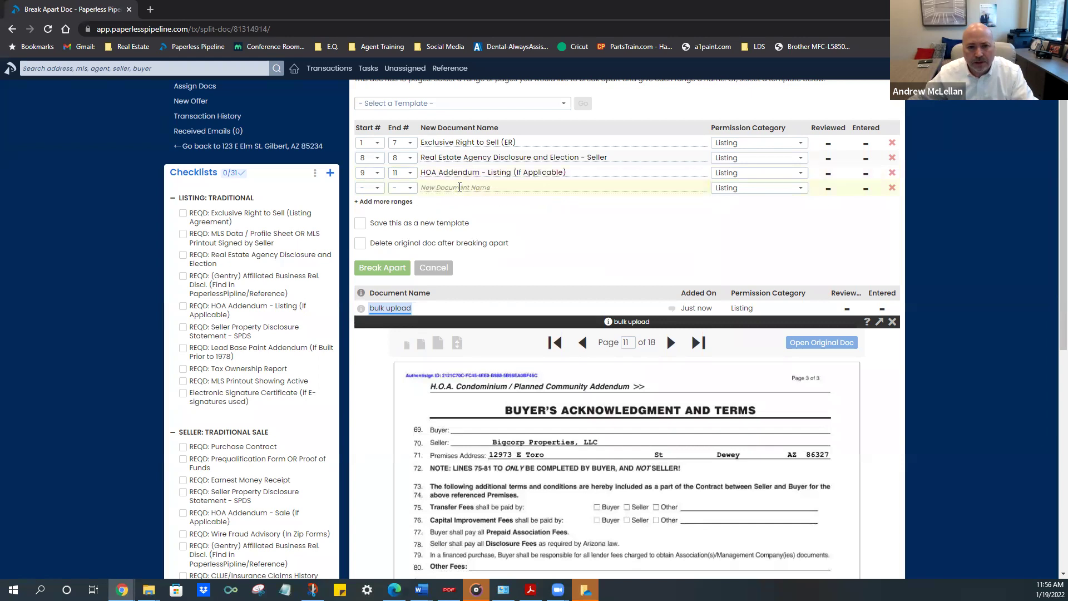
Set the fourth range to page 12 only and name it Wire Fraud Addendum
click(375, 189)
scroll(369, 262, down, 1)
click(364, 299)
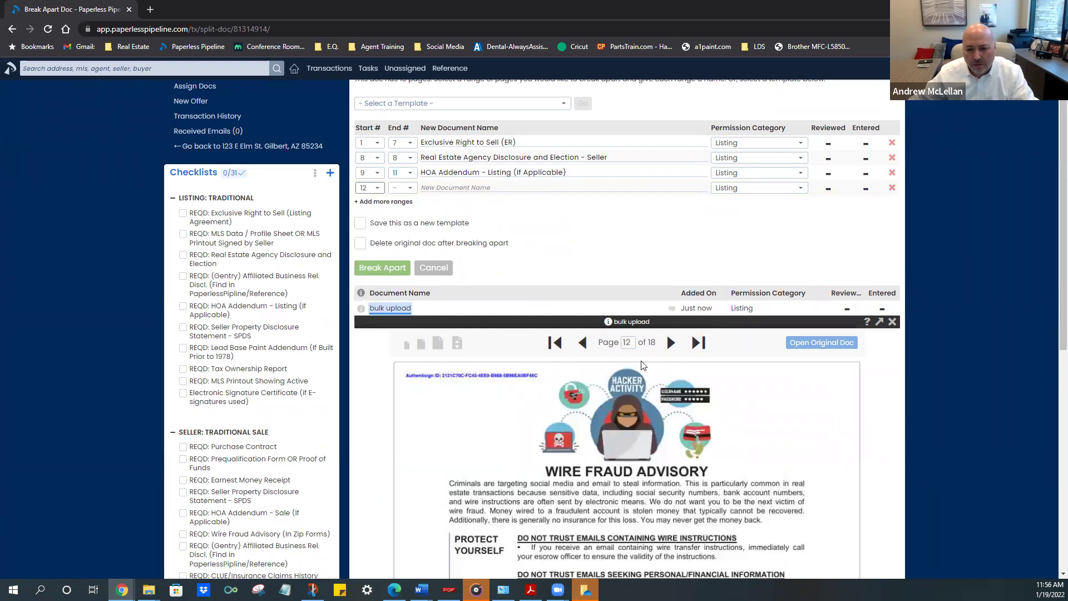
click(402, 188)
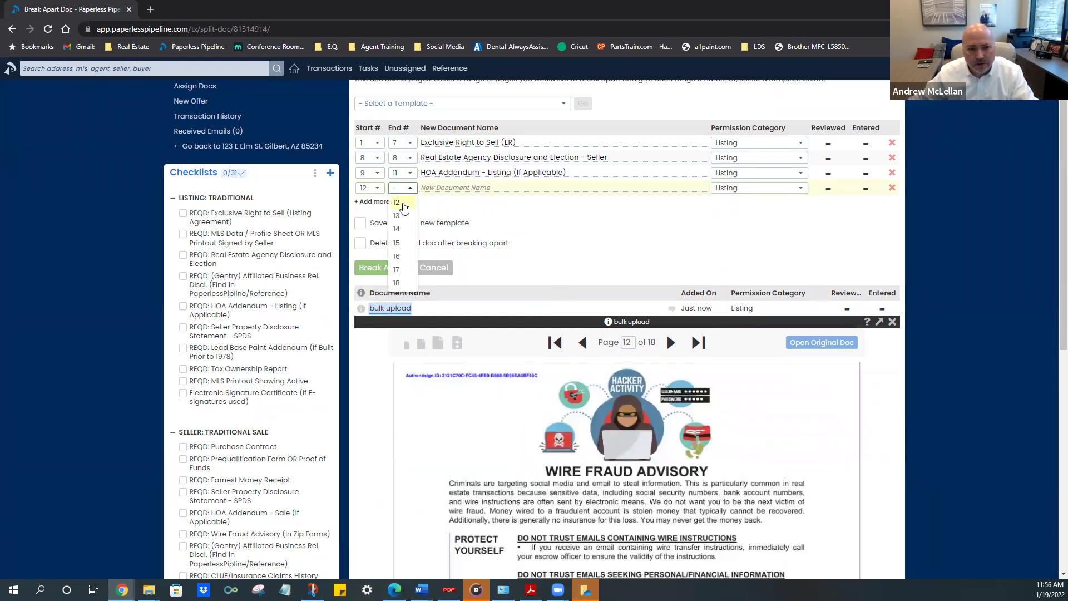
click(402, 202)
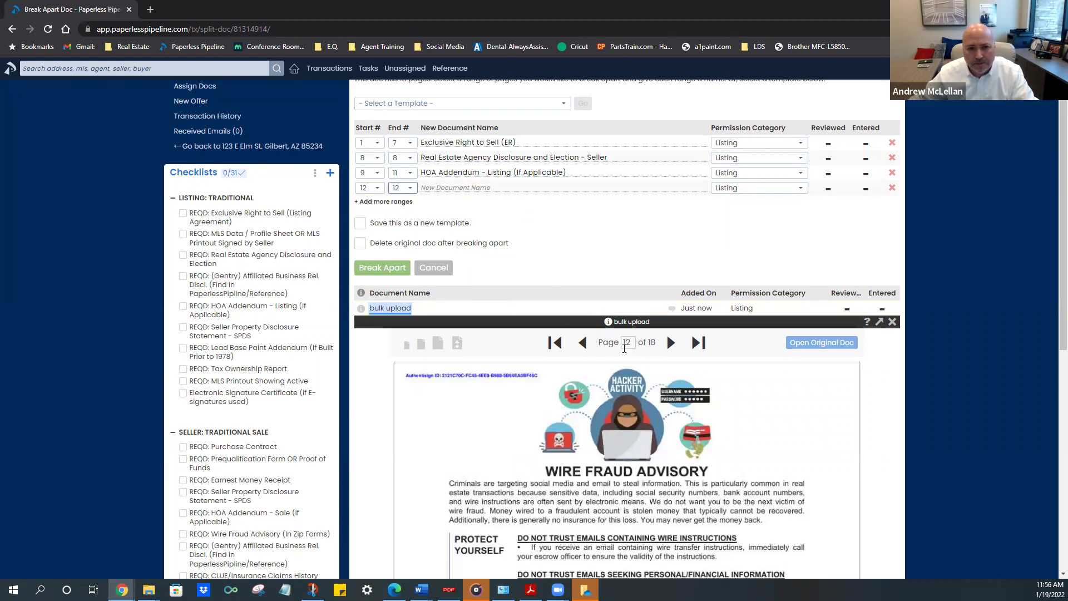
click(470, 188)
text(w)
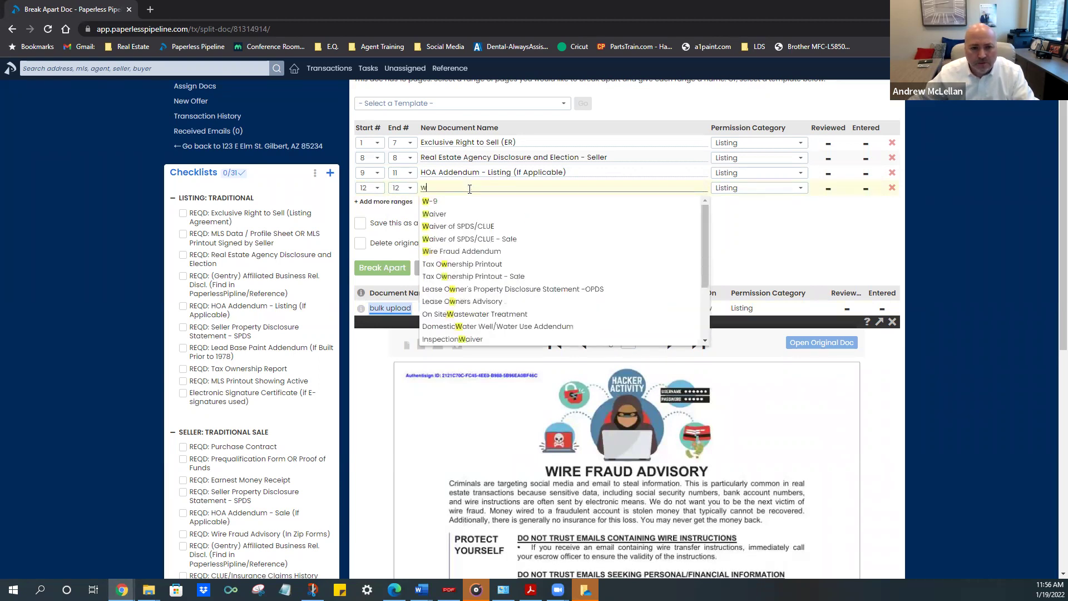
text(i)
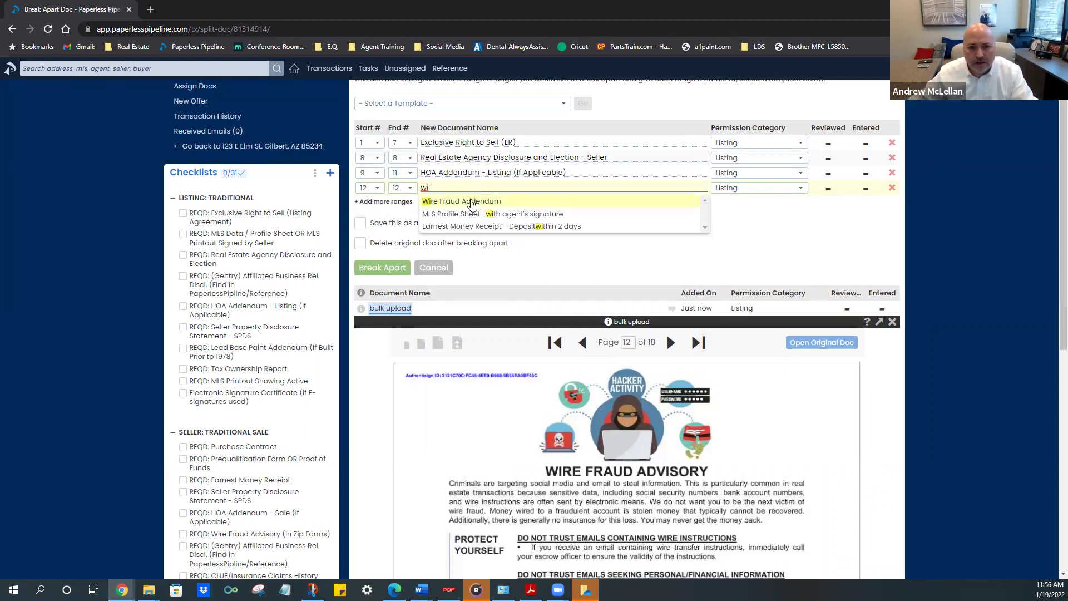
click(471, 203)
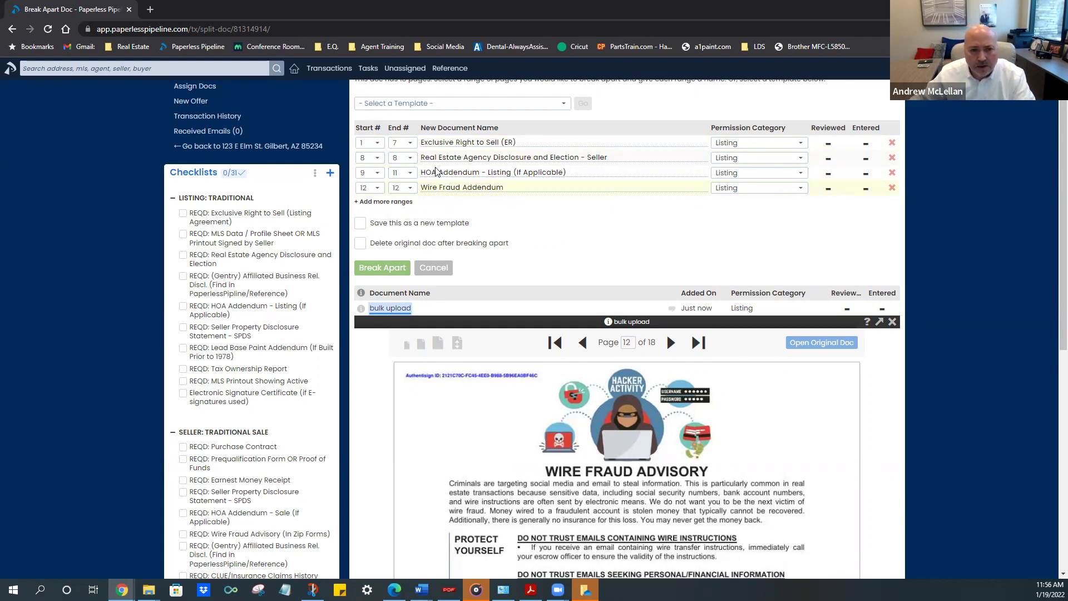
Add more page ranges and start the fifth range at page 13
click(384, 201)
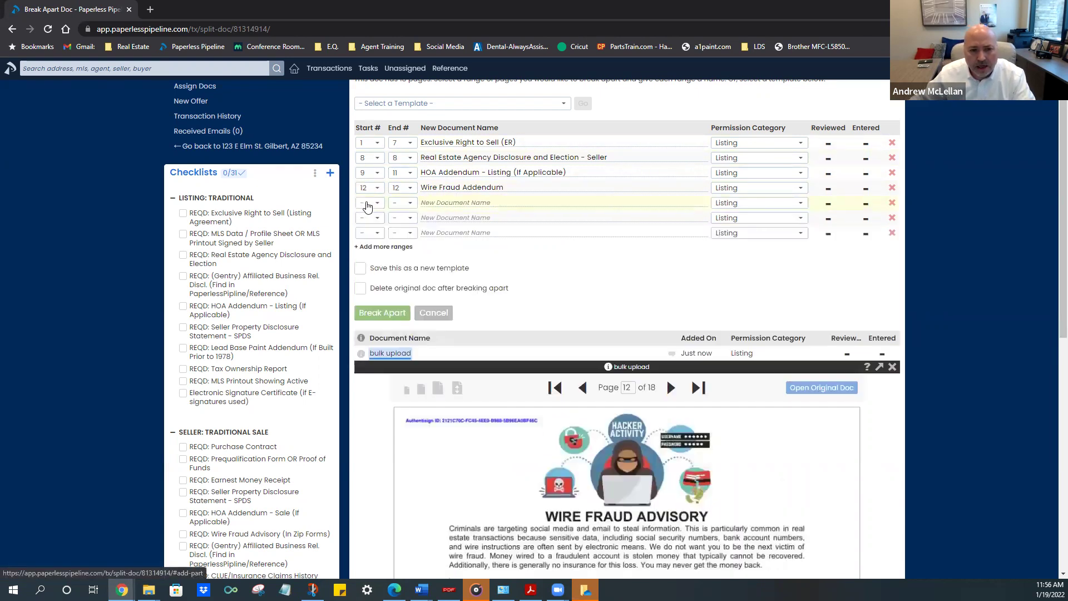
click(374, 203)
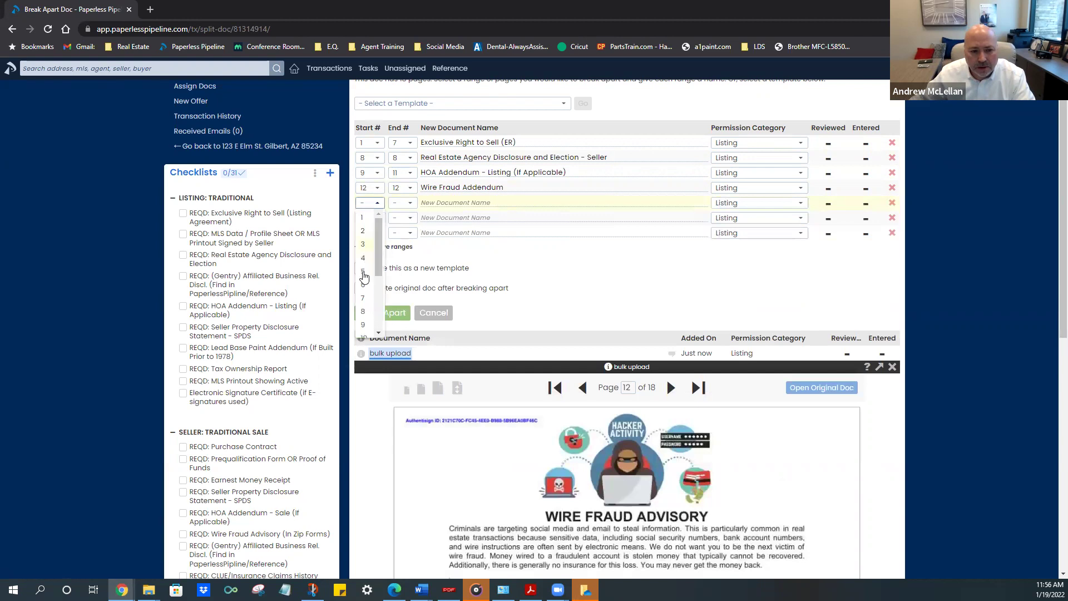
scroll(362, 280, down, 2)
click(366, 278)
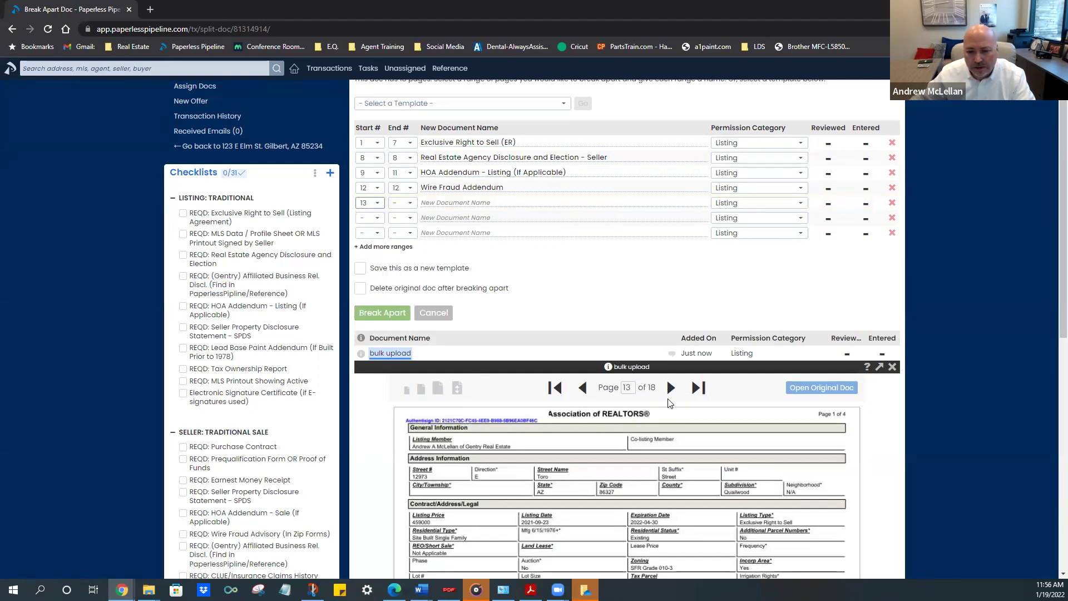
Check the association form from page 13 through its signature page and end the fifth range at page 16
scroll(664, 409, down, 5)
scroll(662, 409, down, 10)
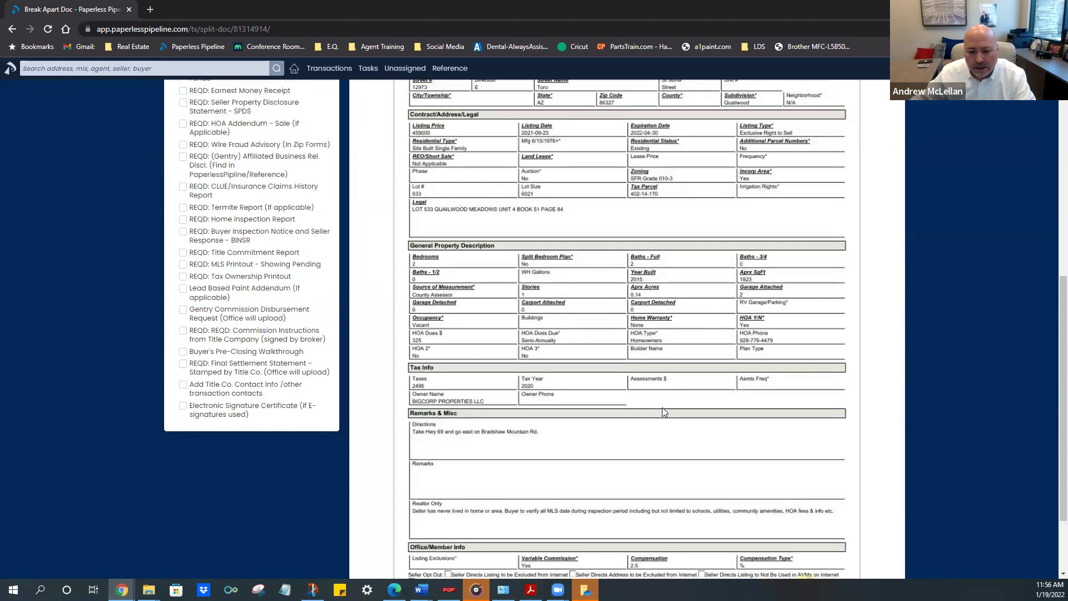
scroll(663, 409, up, 10)
scroll(661, 410, up, 3)
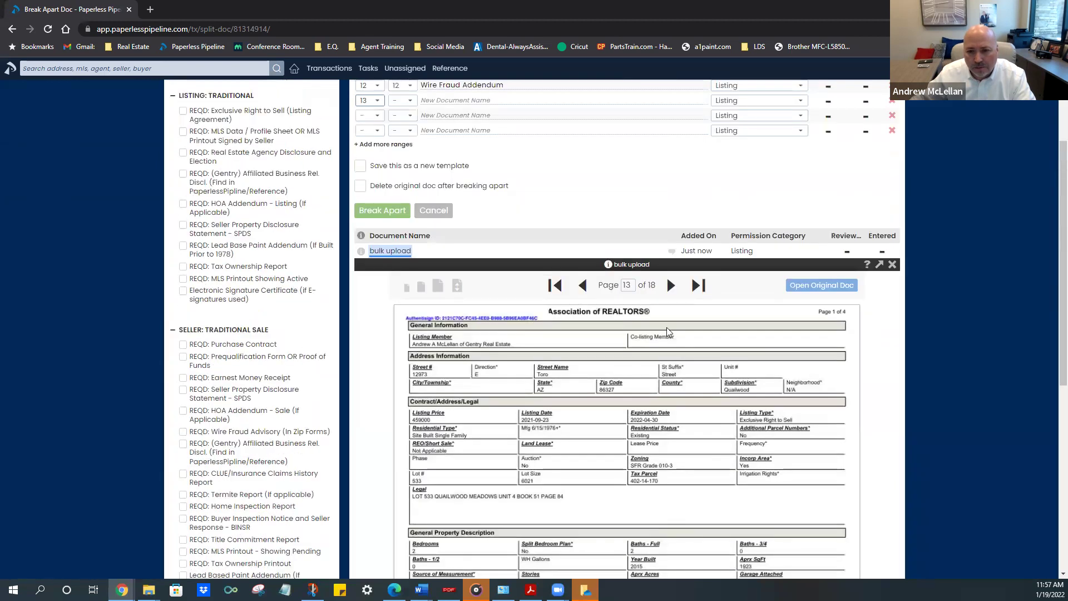
click(672, 286)
click(671, 287)
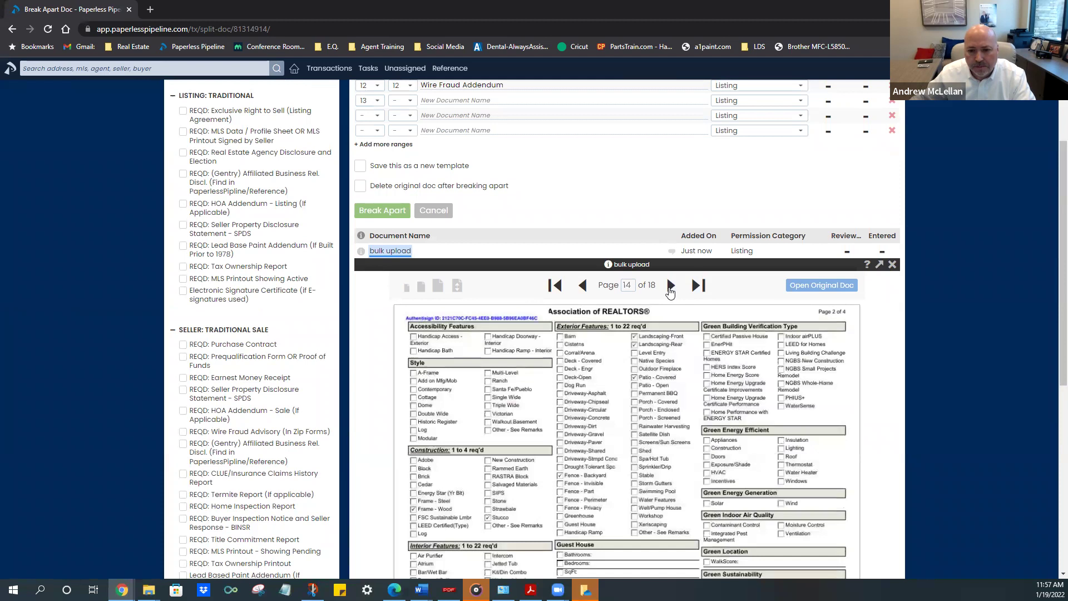
click(671, 287)
click(670, 287)
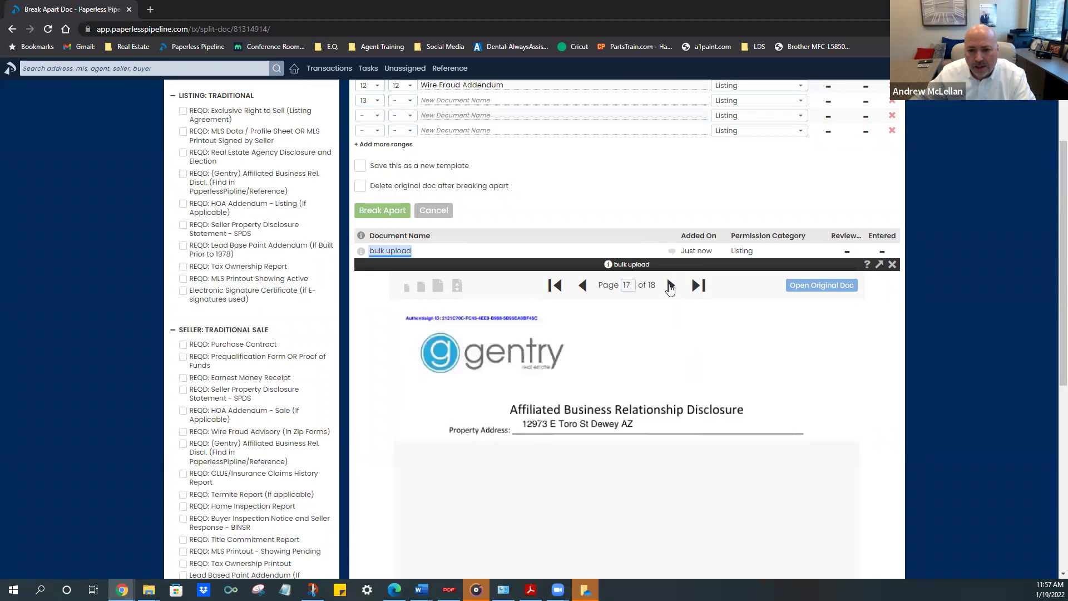
click(584, 288)
scroll(582, 334, down, 3)
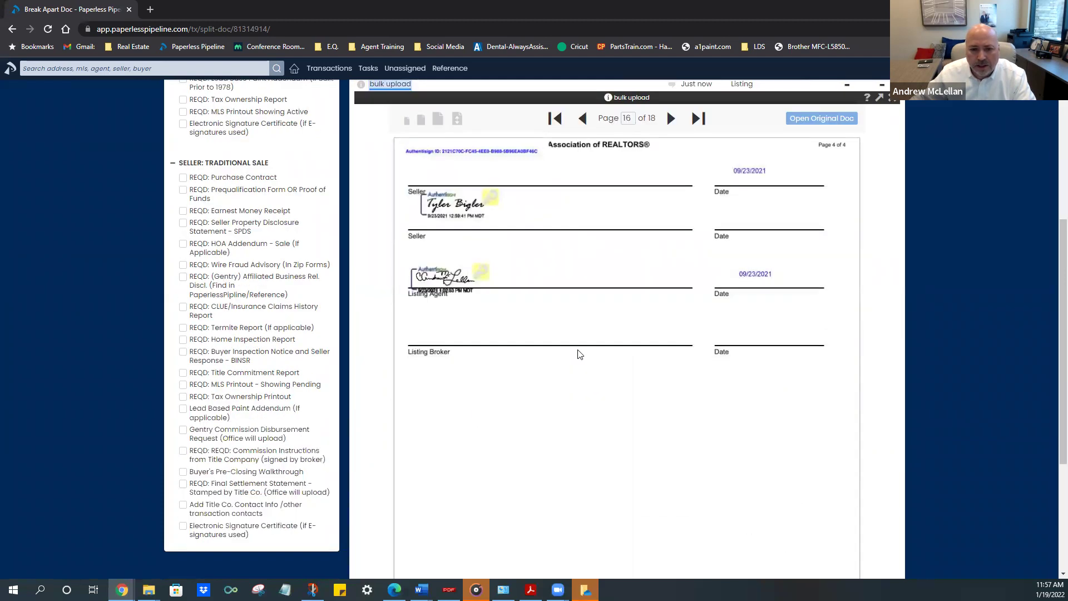
scroll(577, 352, up, 4)
click(402, 156)
click(398, 211)
Name the fifth range MLS Profile Sheet - with agent's signature, using the predefined document names
click(443, 155)
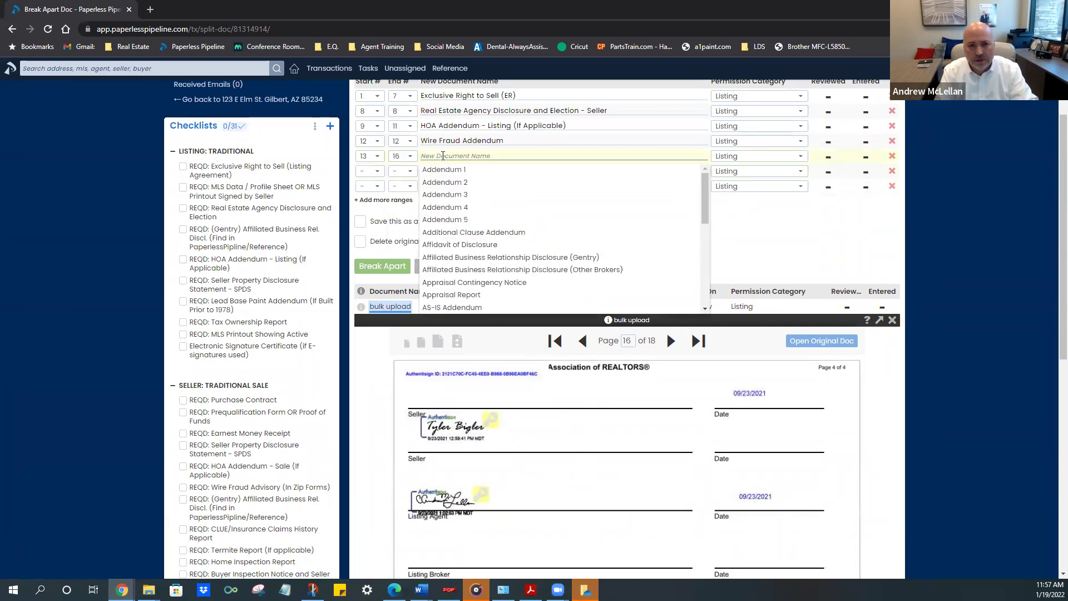
text(pro)
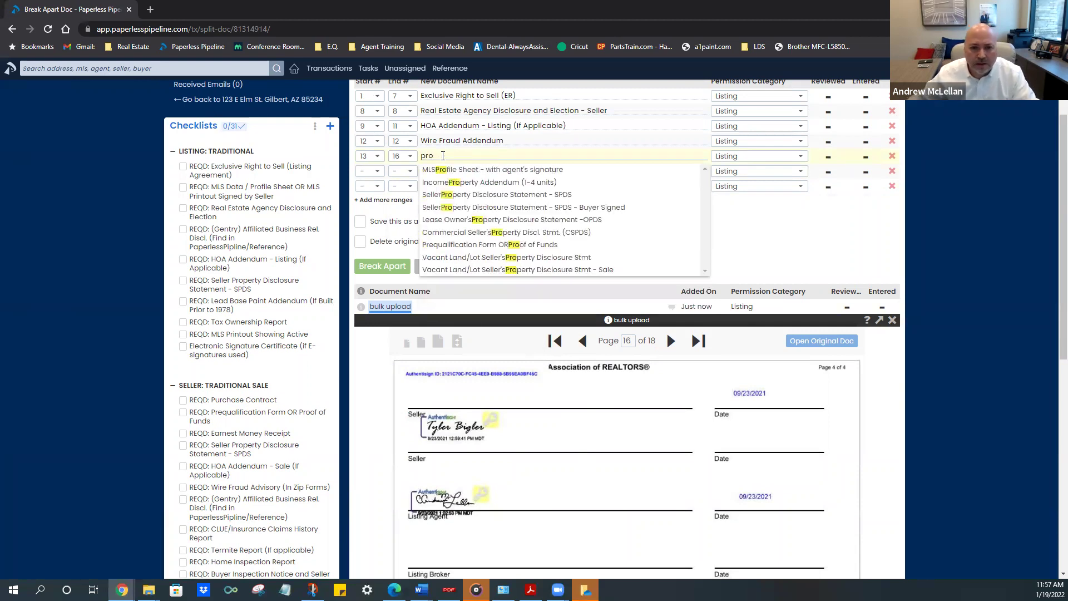
click(465, 170)
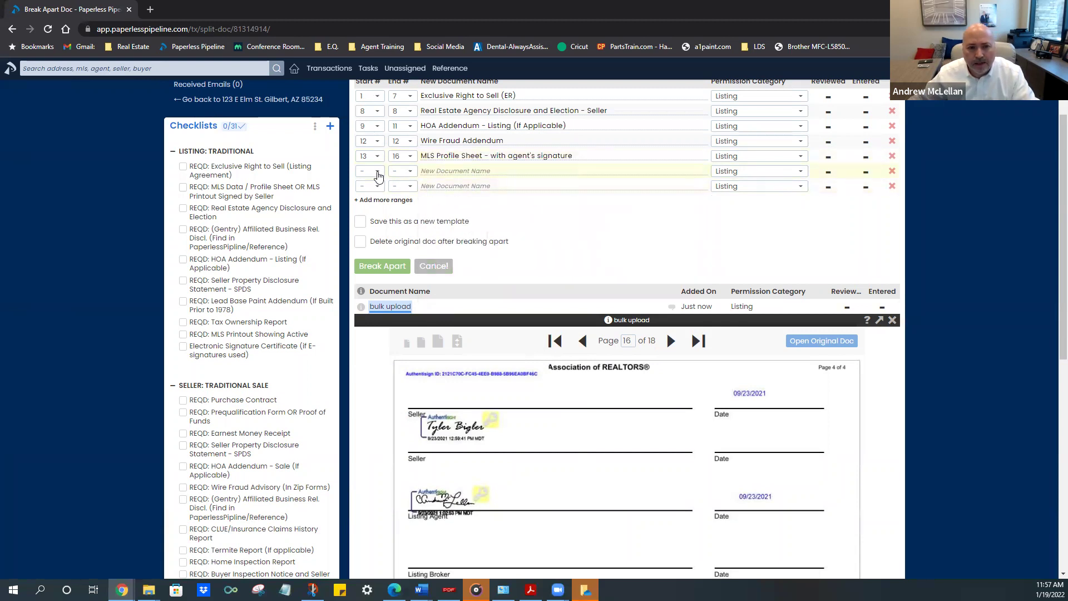
Start the sixth range at page 17 and review the Affiliated Business Relationship Disclosure on that page
click(377, 171)
scroll(364, 257, down, 3)
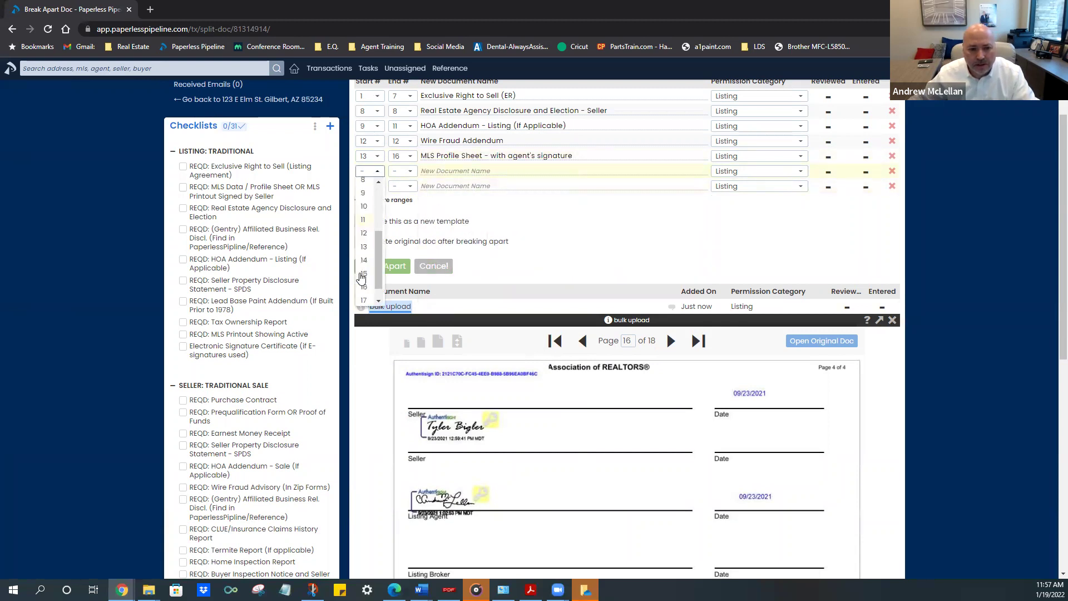
click(367, 260)
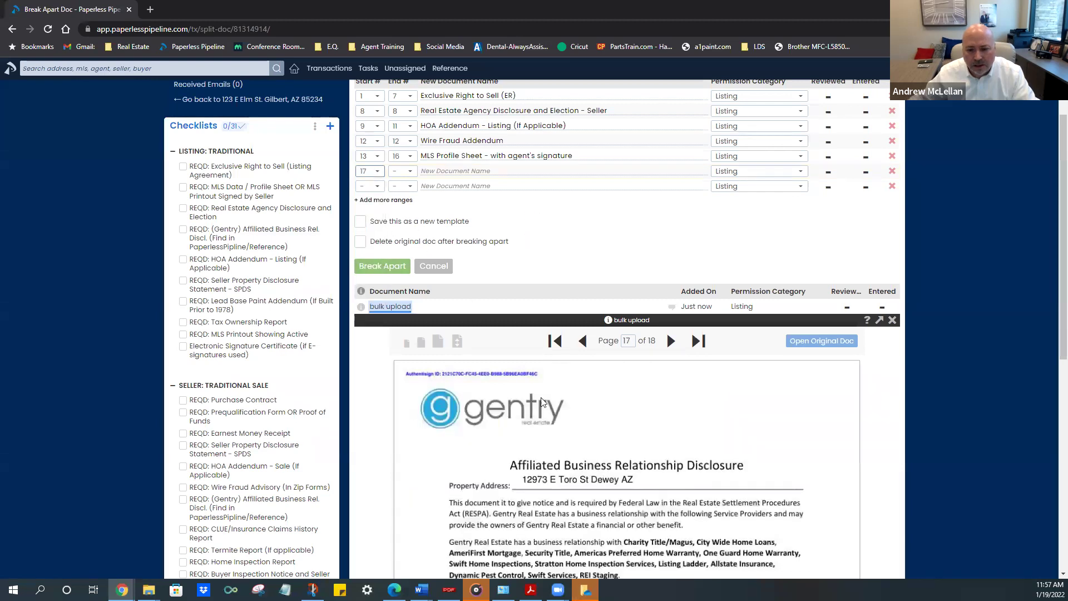
scroll(548, 413, down, 4)
scroll(548, 413, down, 2)
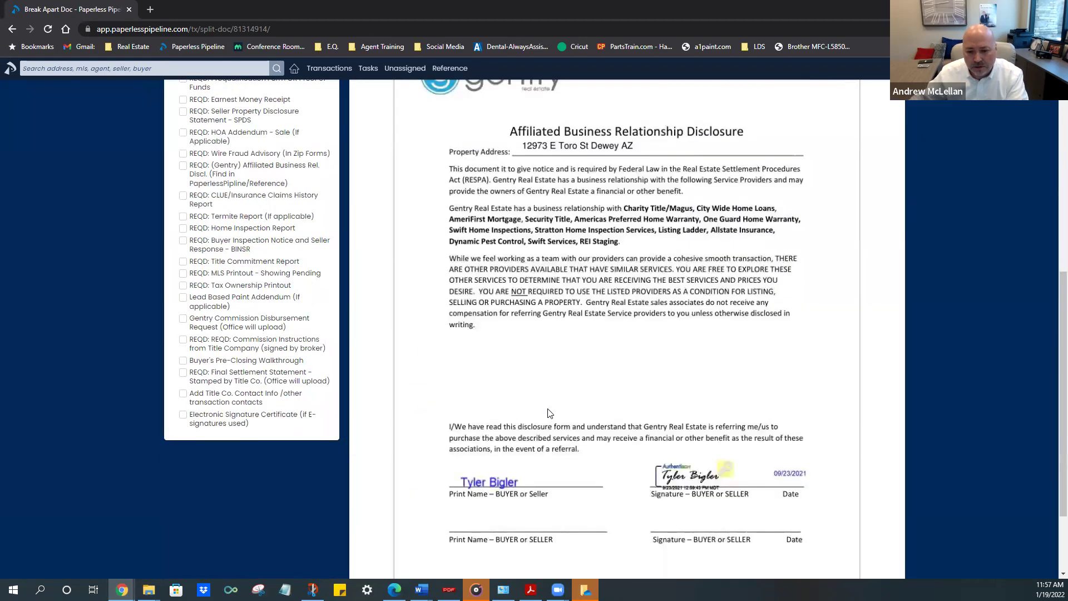
scroll(567, 400, up, 5)
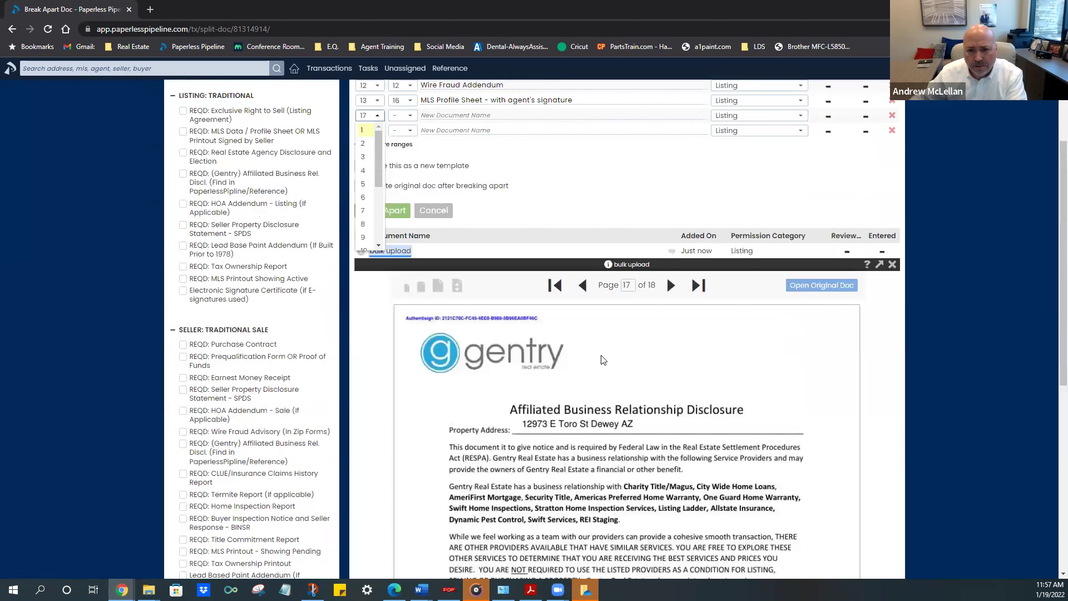
Check the bulk upload's last page and end the sixth range at page 18
click(670, 285)
click(670, 285)
scroll(640, 390, down, 6)
scroll(629, 398, up, 5)
scroll(628, 398, up, 4)
click(405, 275)
click(398, 302)
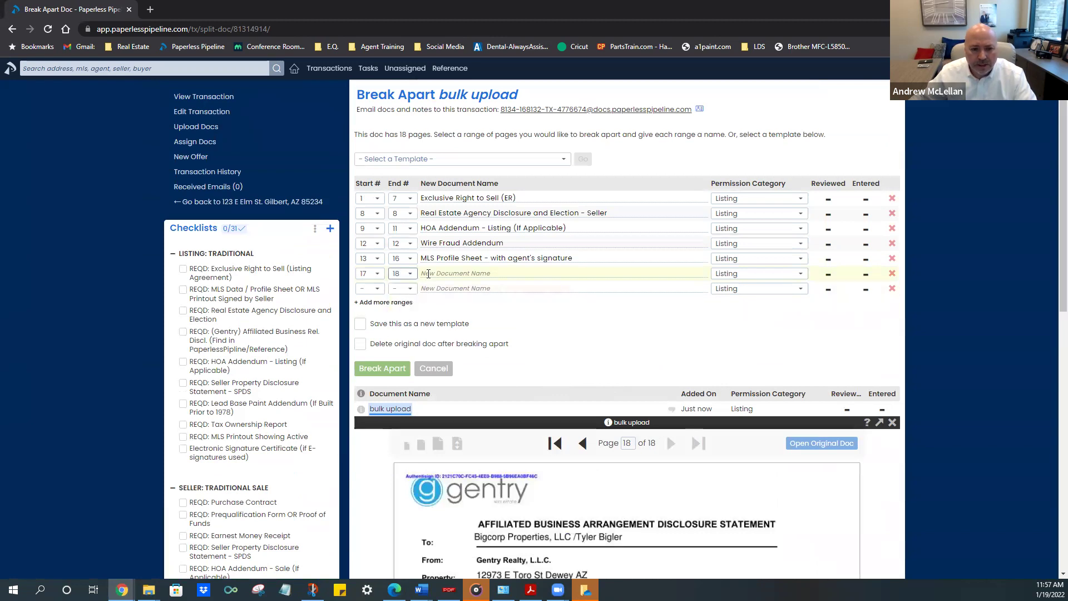
Name the sixth range Affiliated Business Relationship Disclosure (Gentry), using the predefined document names
click(428, 274)
text(af)
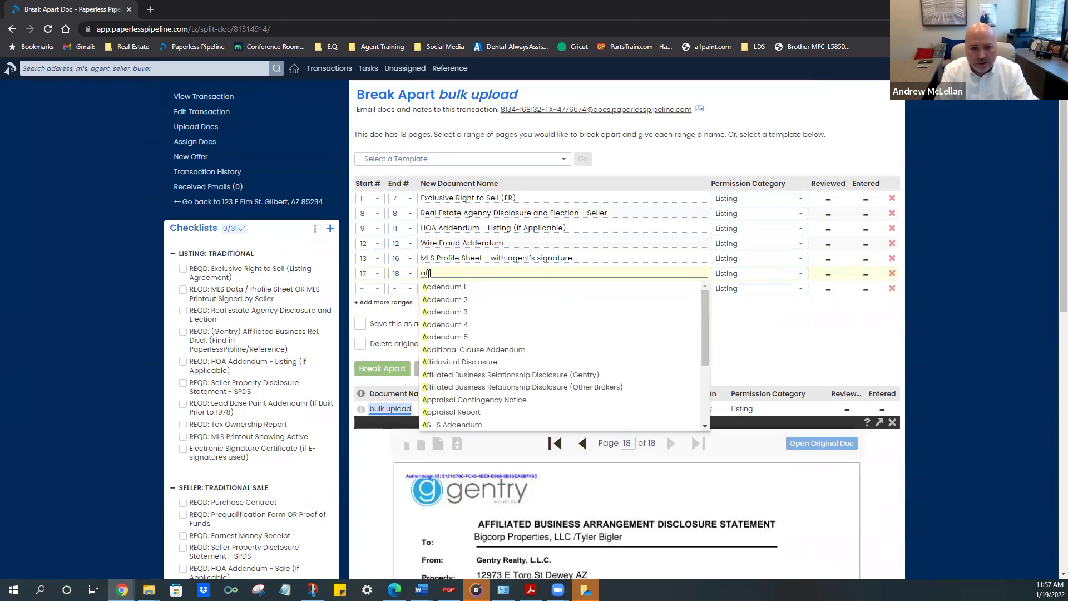
text(fi)
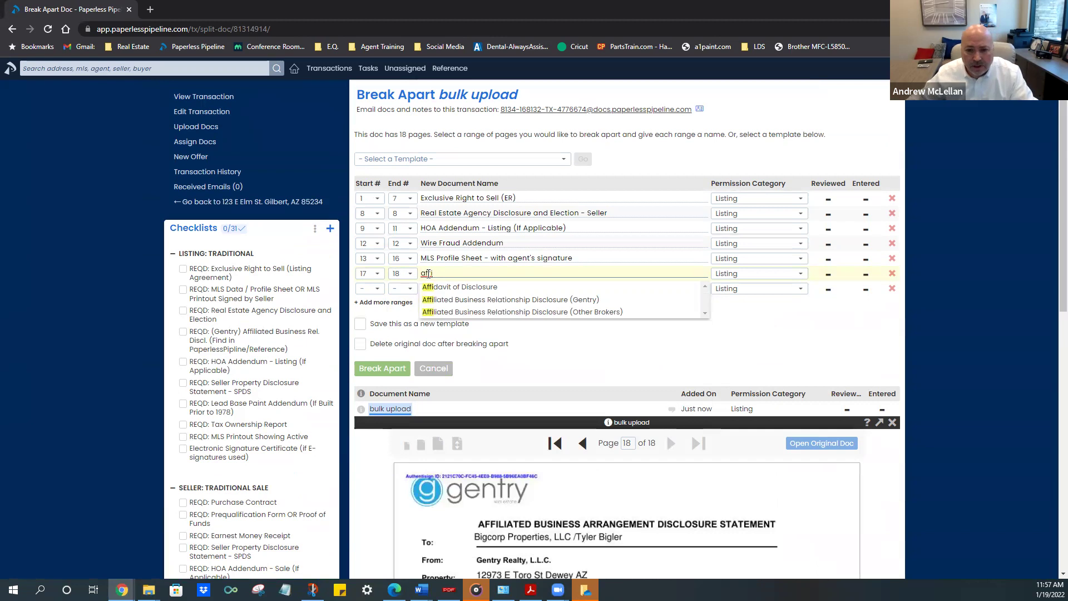
click(498, 300)
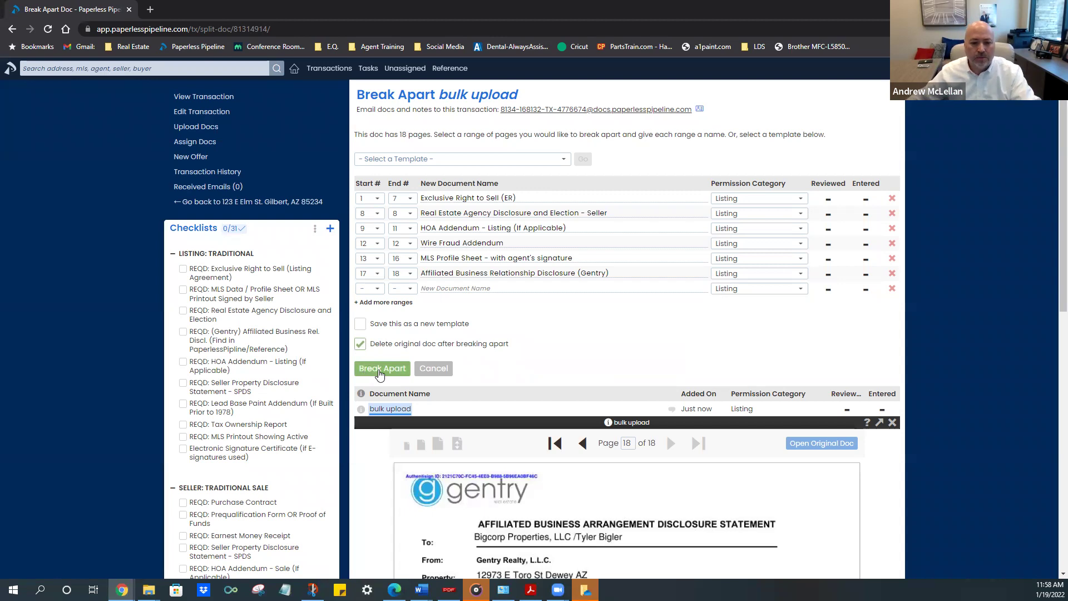
Break apart the bulk upload with the original document deleted, and review the resulting listing documents
click(380, 370)
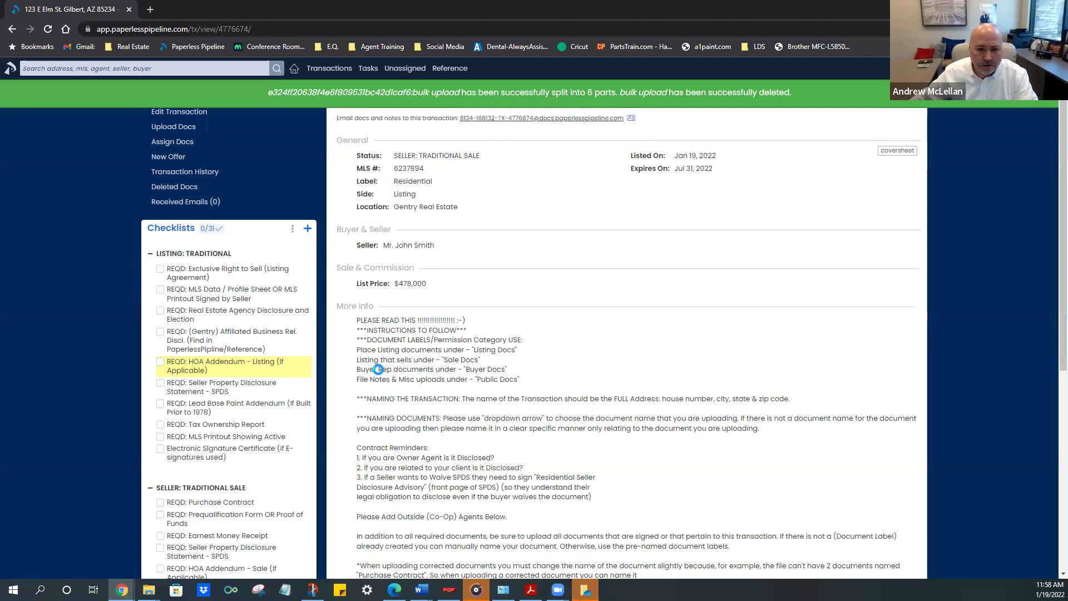
scroll(545, 390, down, 4)
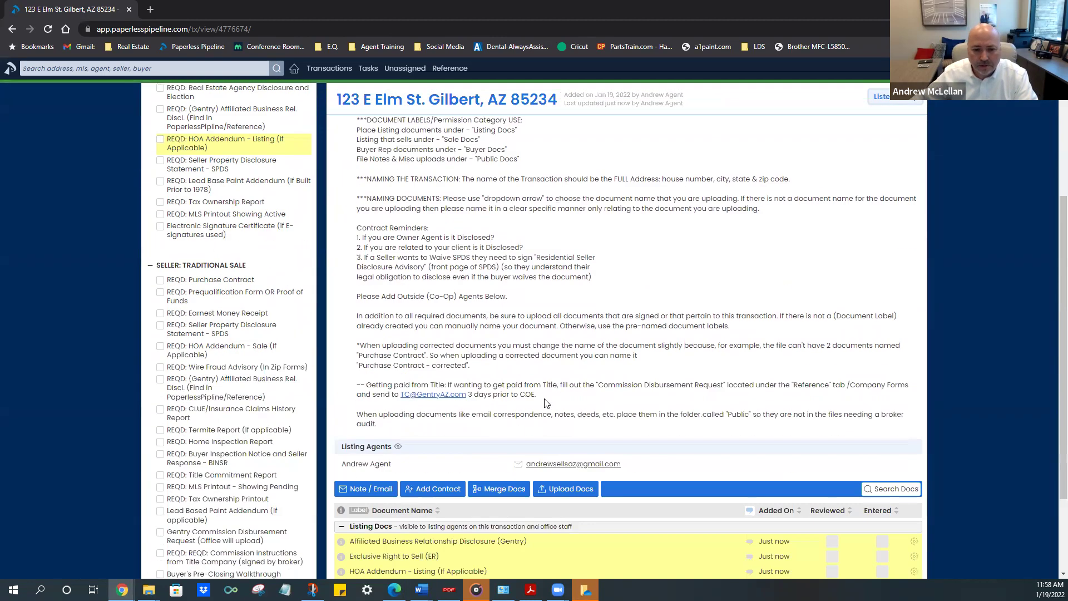
scroll(547, 402, down, 3)
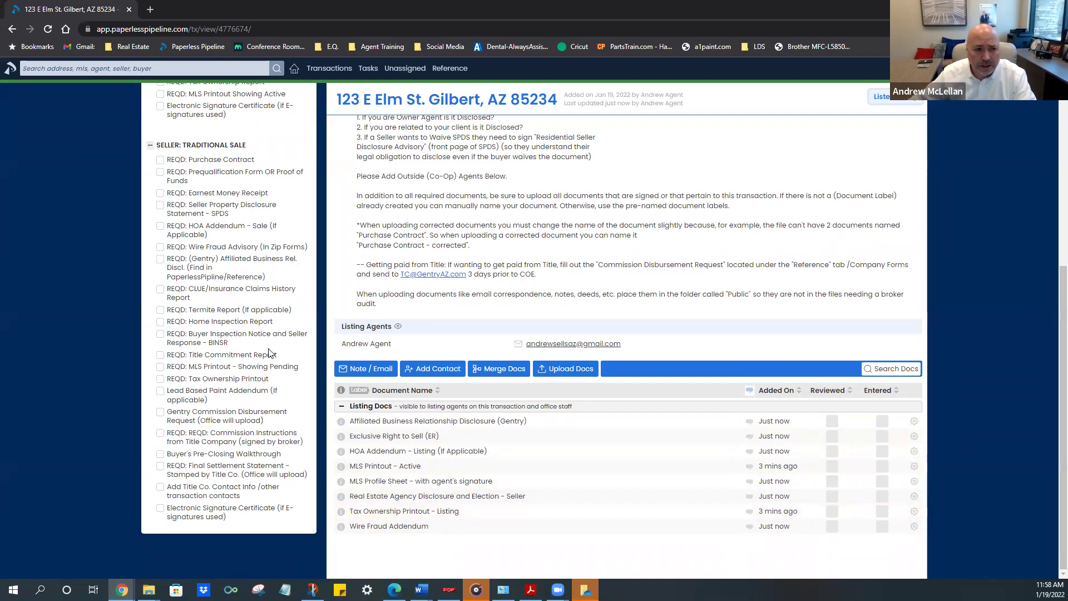
Check off Exclusive Right to Sell, MLS Data / Profile Sheet, Real Estate Agency Disclosure and Election, and (Gentry) Affiliated Business Rel. Discl. in the listing checklist
scroll(271, 285, up, 4)
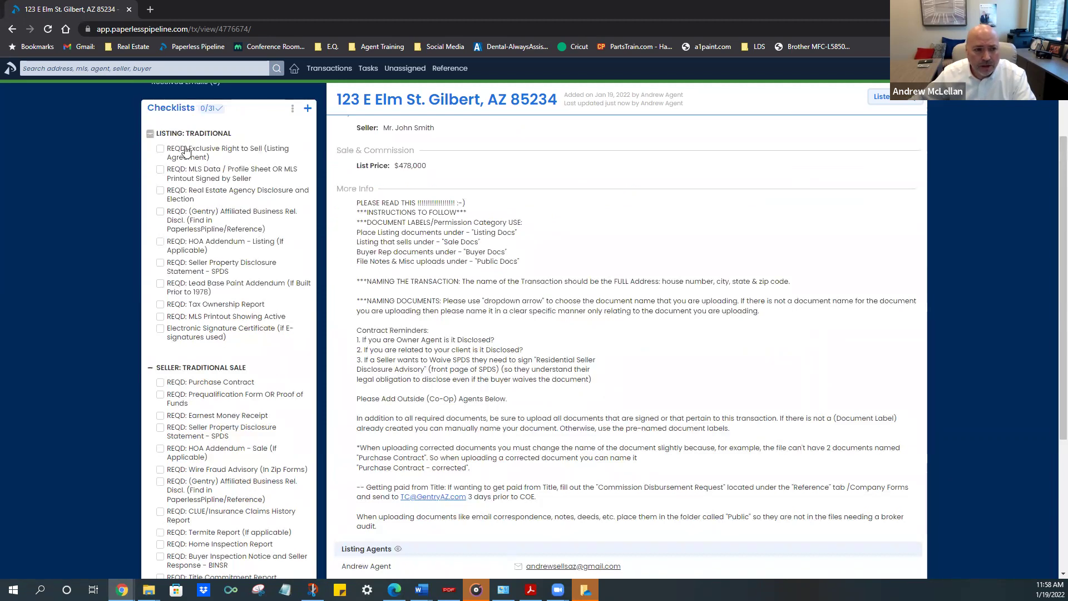
click(161, 150)
click(160, 172)
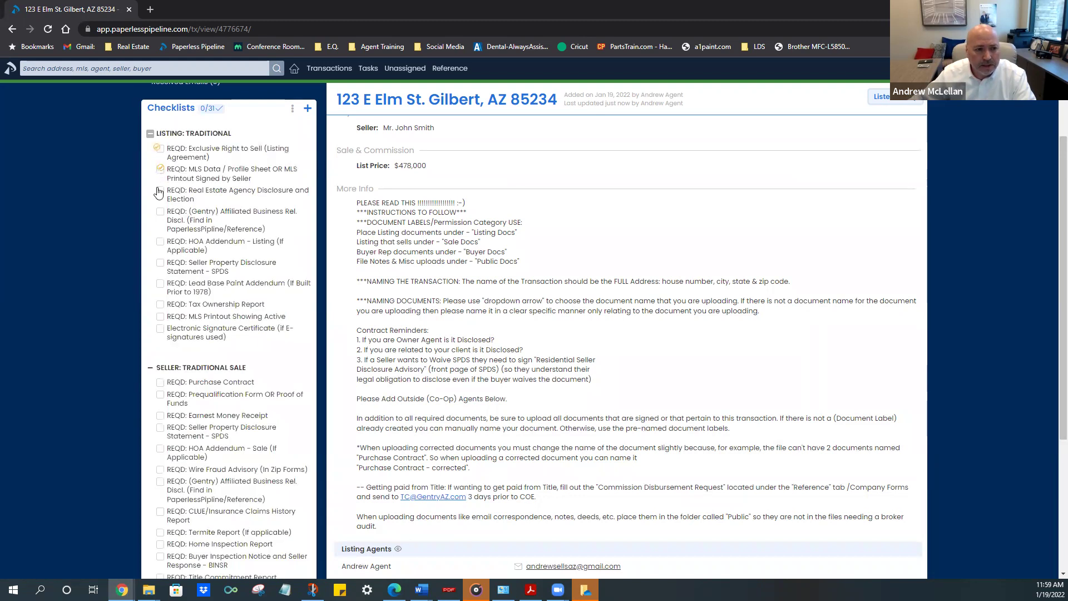
click(161, 192)
click(159, 214)
Check off HOA Addendum - Listing, Tax Ownership Report and MLS Printout Showing Active in the Listing: Traditional checklist
scroll(512, 309, down, 4)
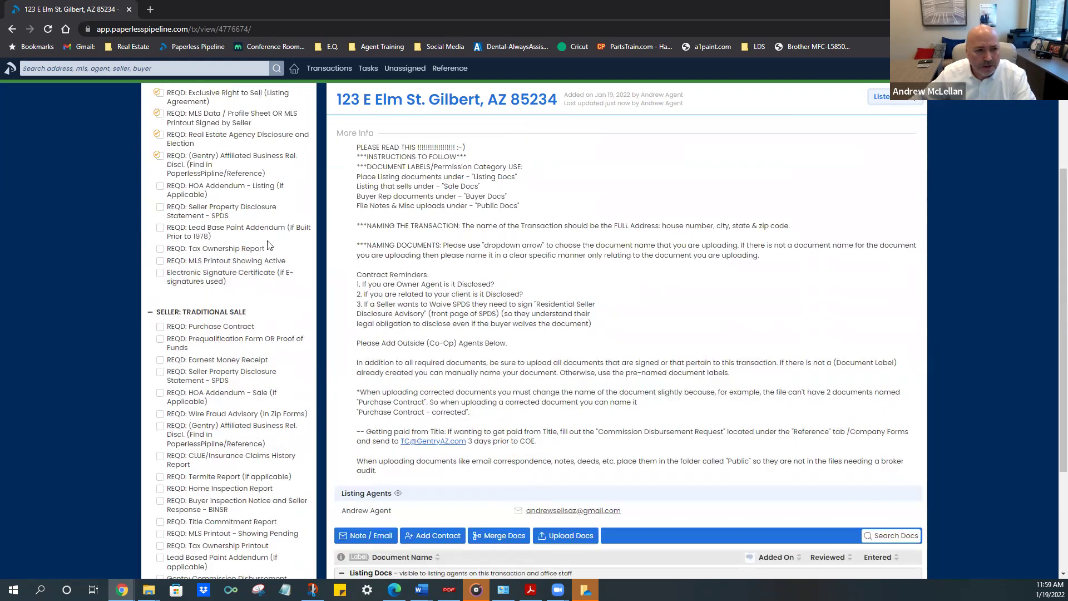
click(160, 187)
click(160, 250)
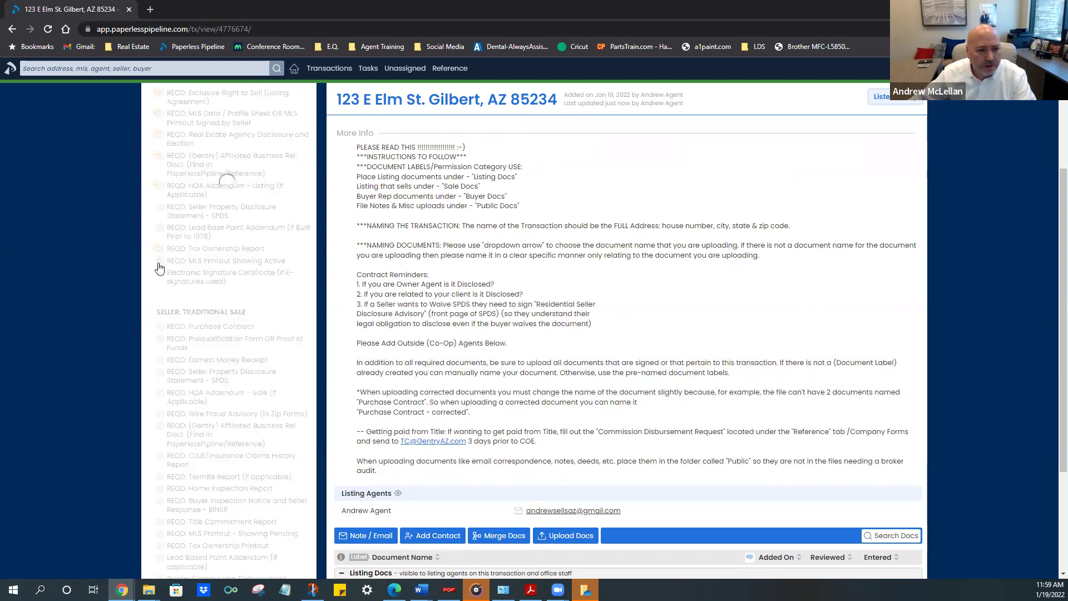
click(160, 262)
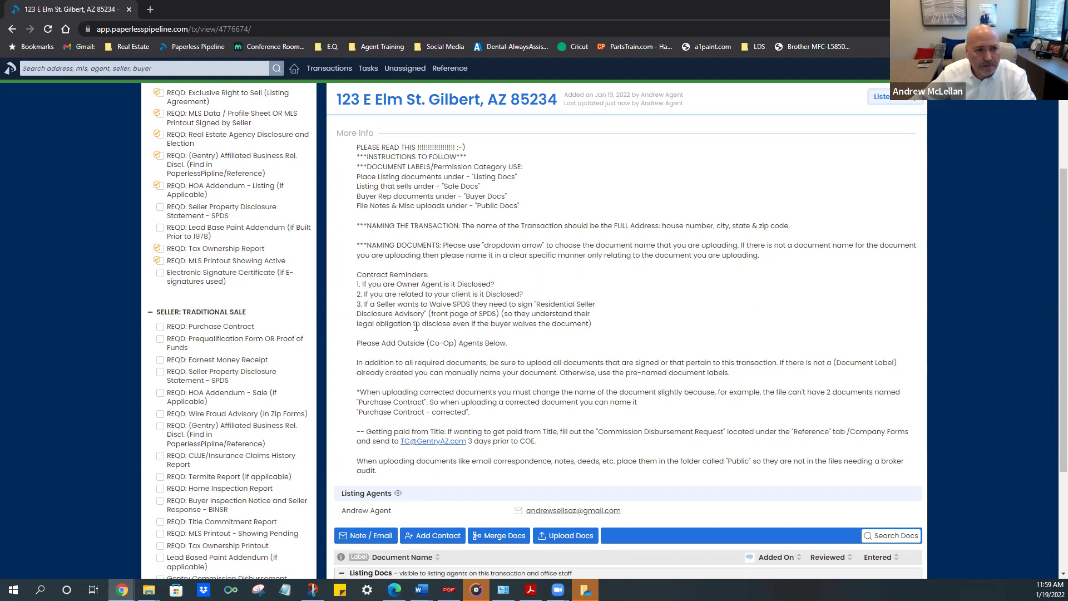
Compare the Listing: Traditional checklist items with the documents stored under Listing Docs
scroll(214, 255, up, 2)
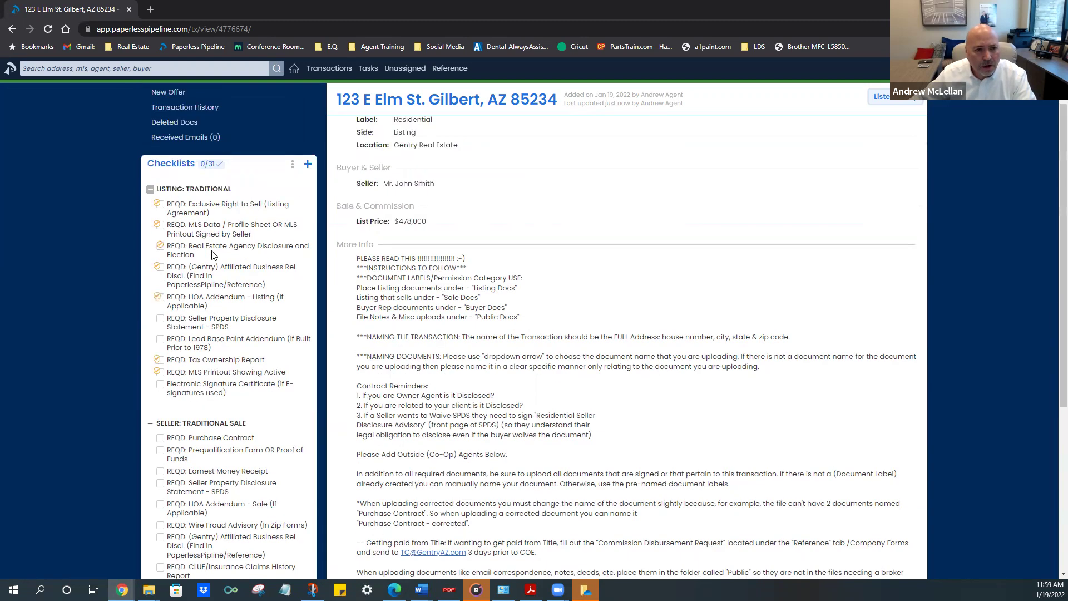
scroll(456, 277, down, 3)
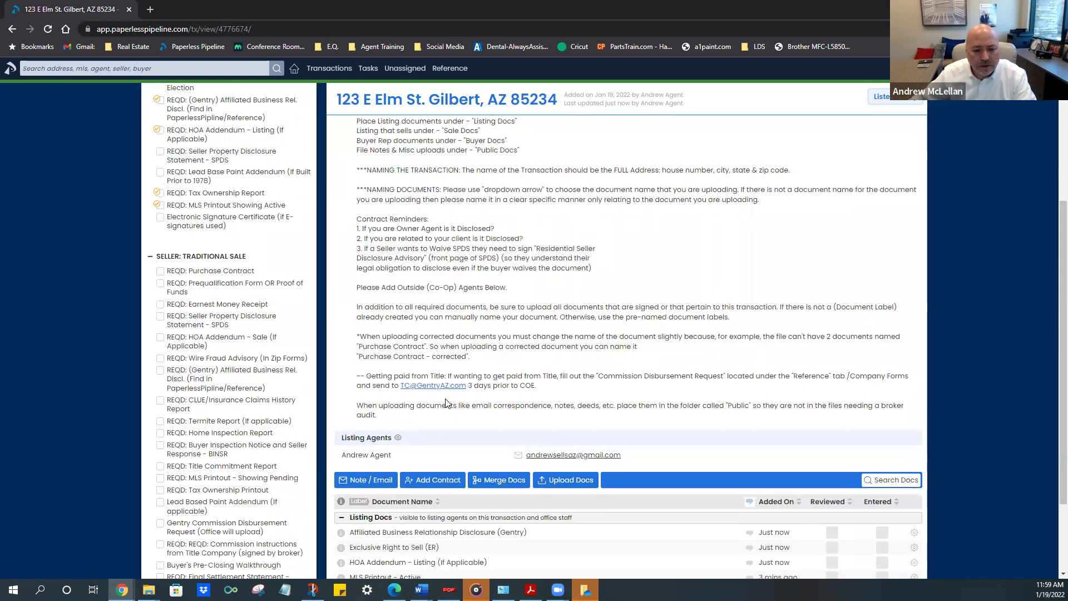
scroll(445, 403, down, 2)
scroll(445, 403, up, 4)
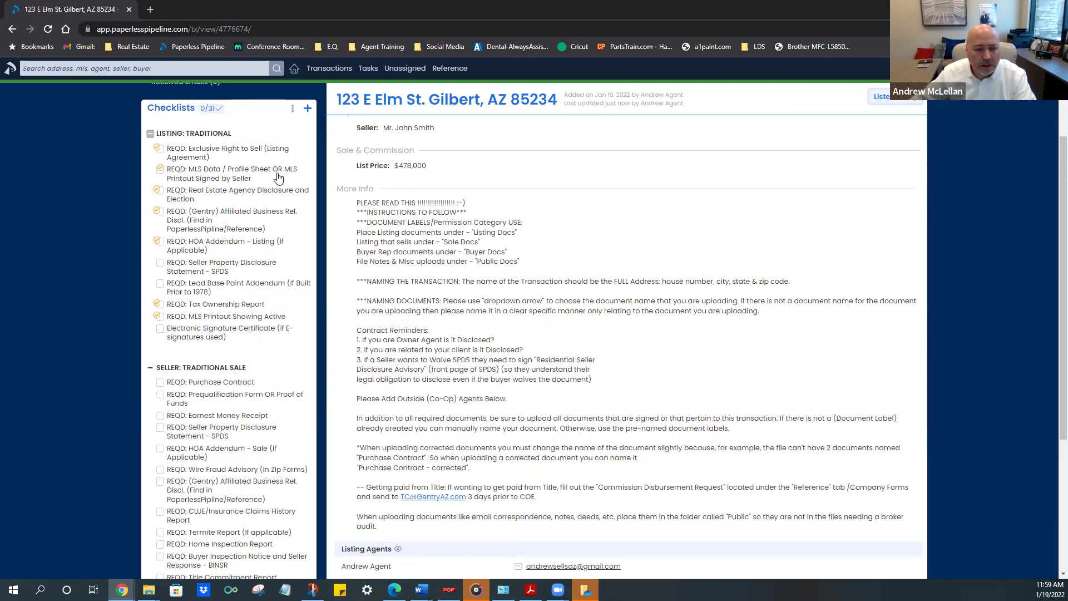
mouse_move(241, 181)
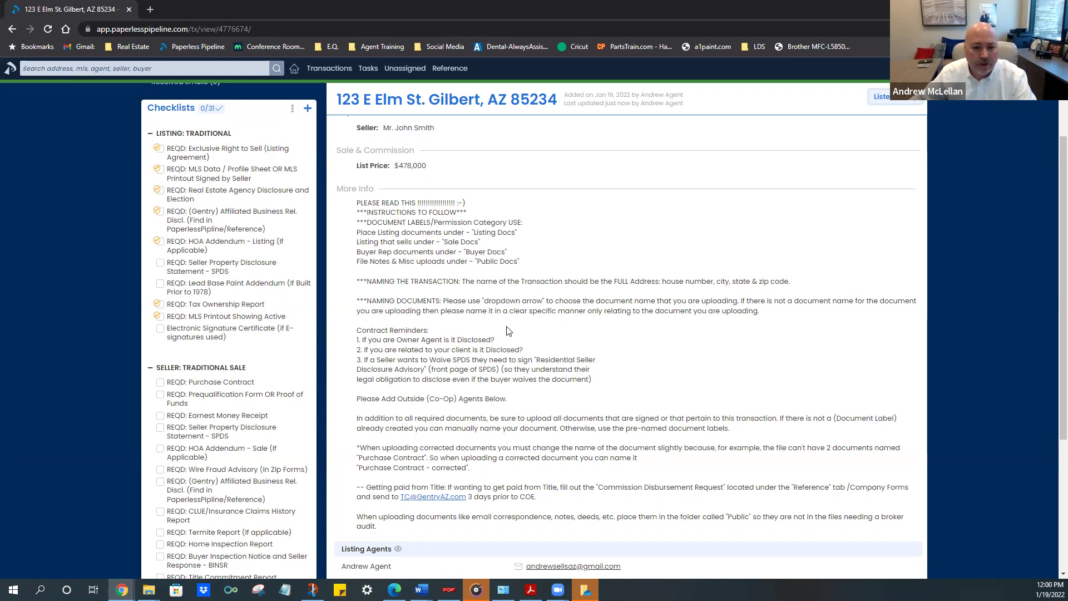
scroll(507, 332, down, 4)
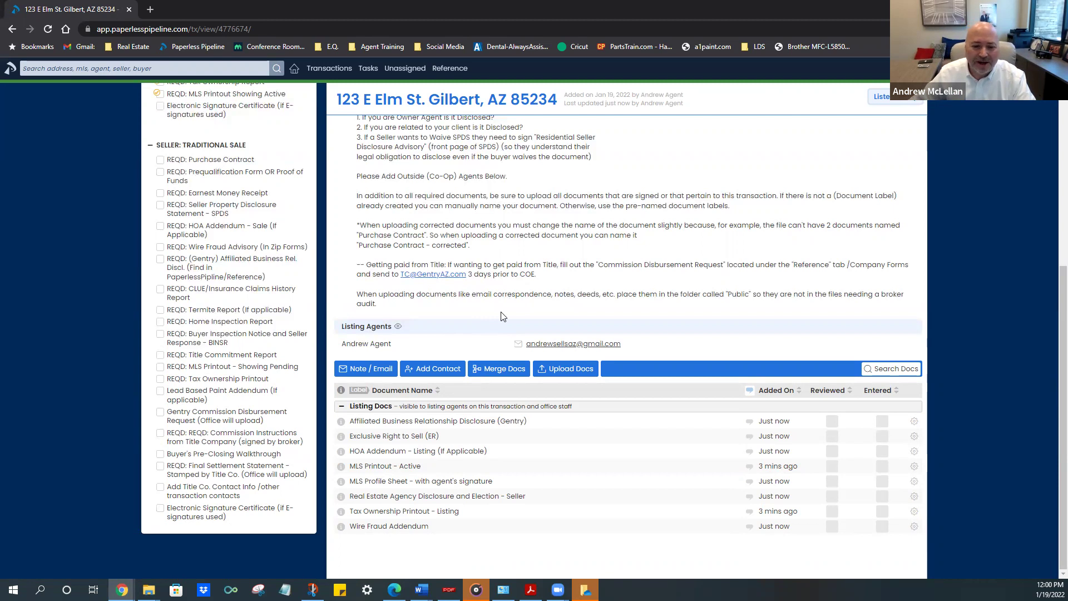
scroll(554, 354, up, 1)
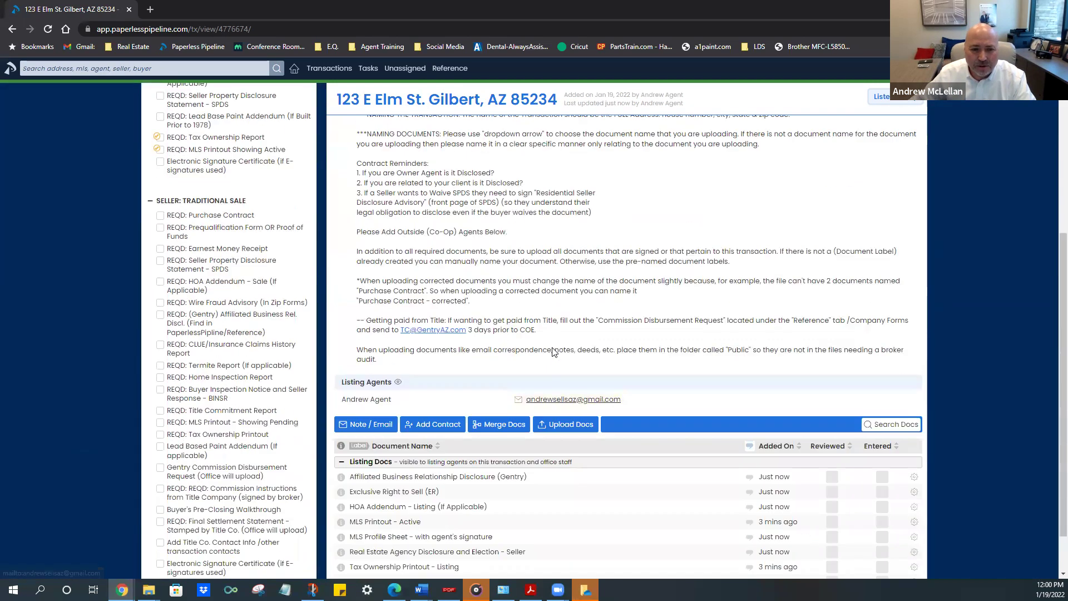
scroll(553, 353, down, 1)
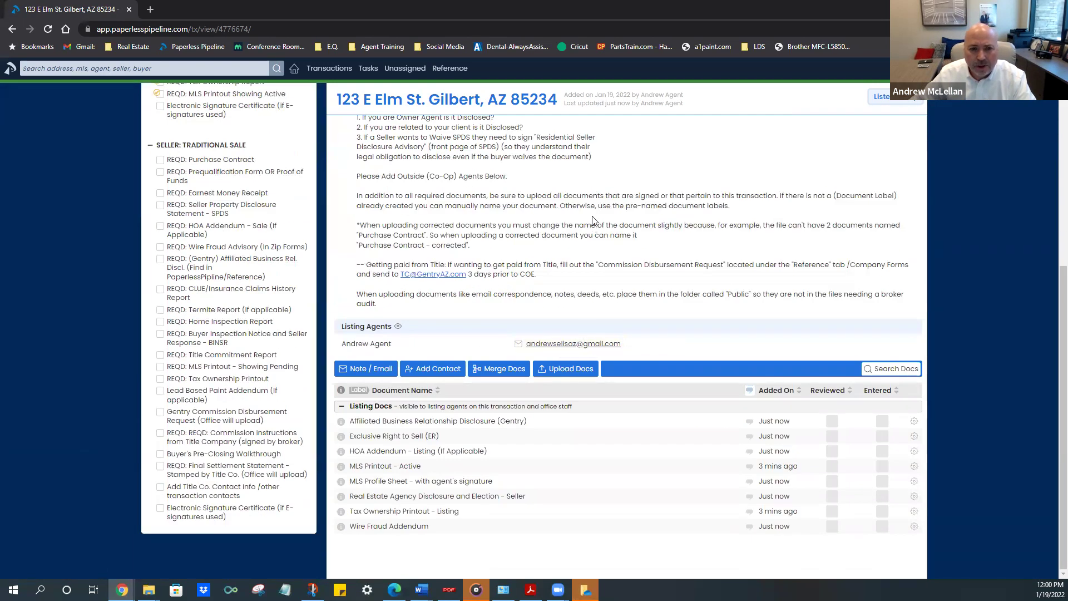
scroll(593, 221, up, 4)
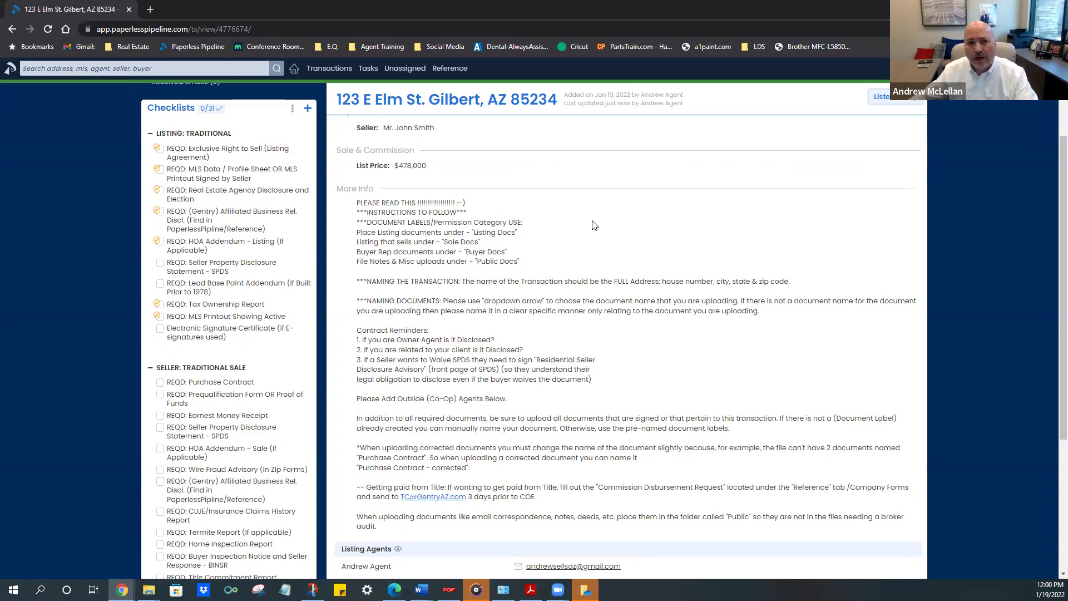
Go to the dashboard and reopen the residential listing transaction from the list of transactions
click(295, 68)
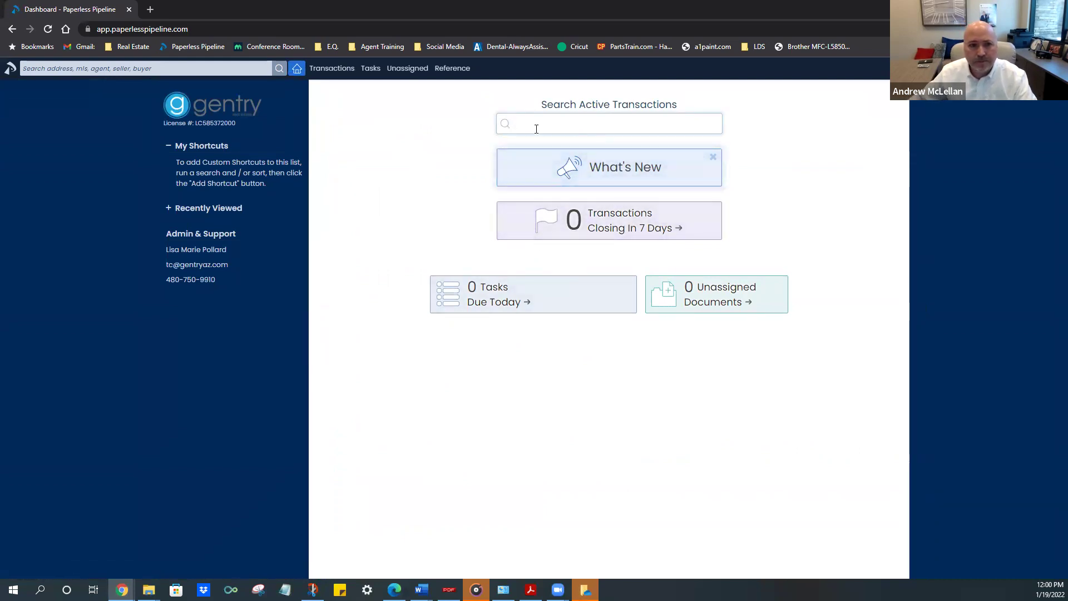
click(335, 72)
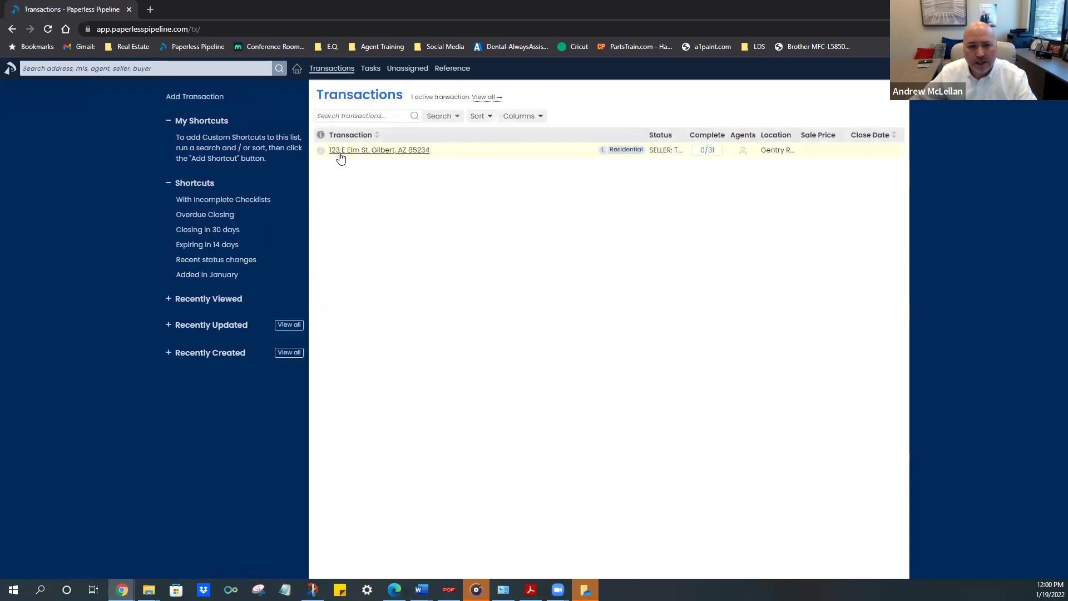
click(372, 152)
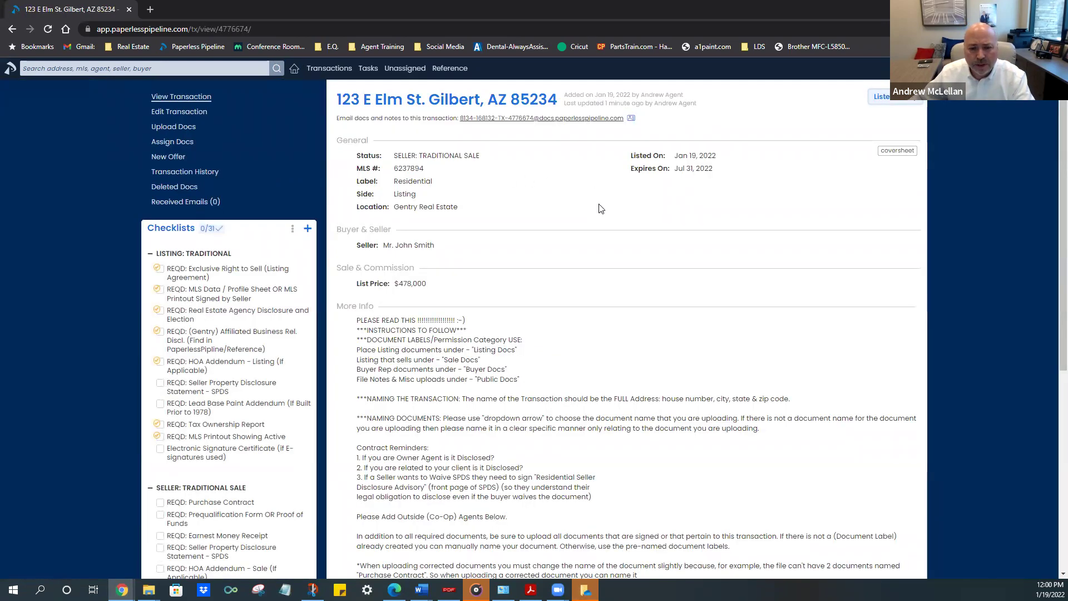
Start a document upload for the transaction and browse to the 10-5-21 offer folder beside Listing PW
scroll(601, 207, down, 4)
scroll(550, 200, up, 2)
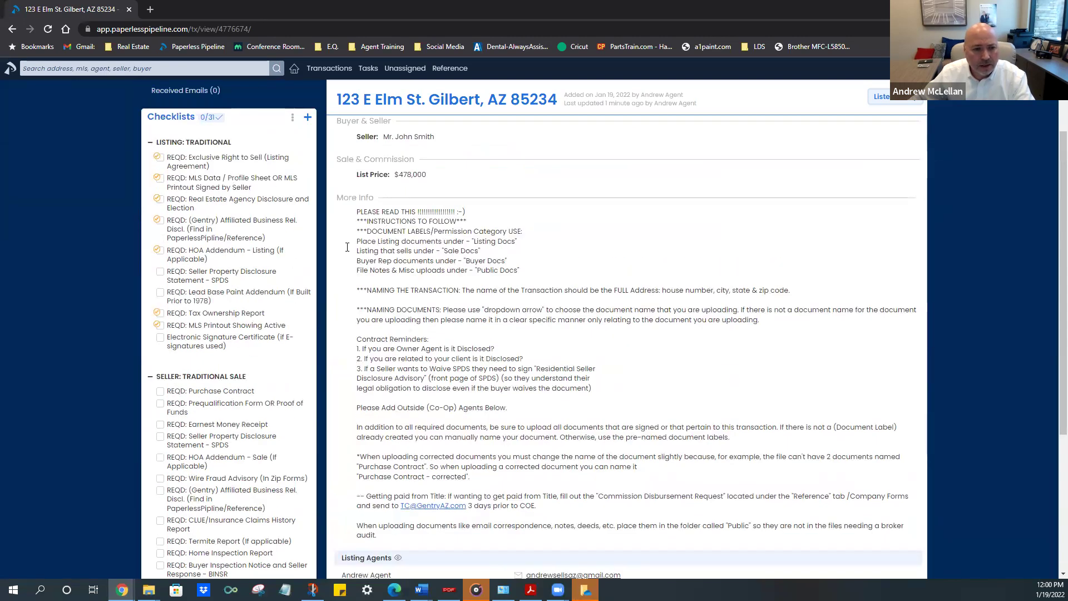
scroll(533, 294, down, 4)
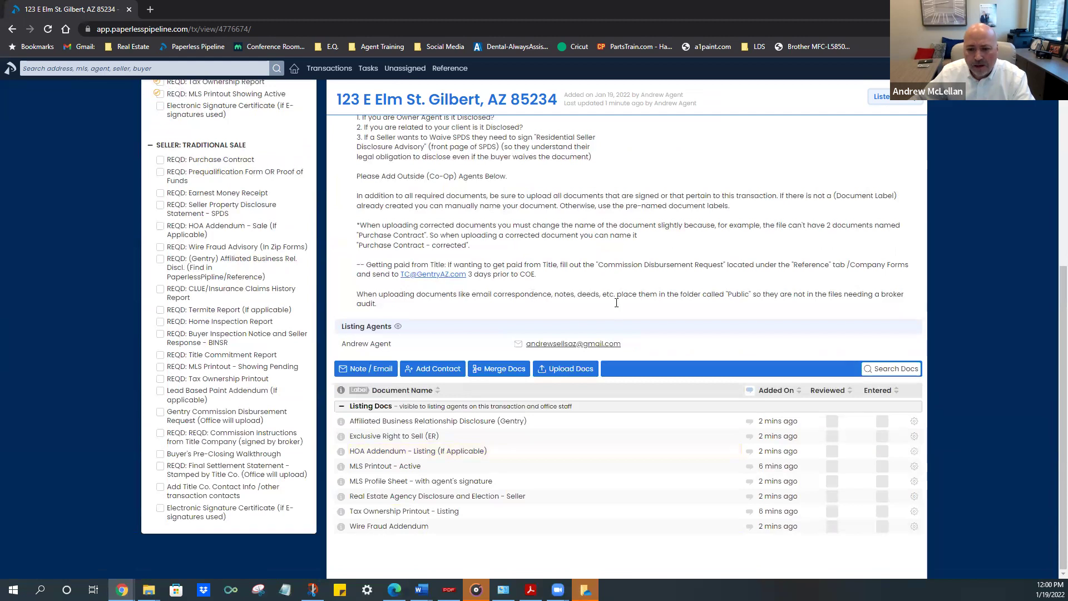
click(566, 371)
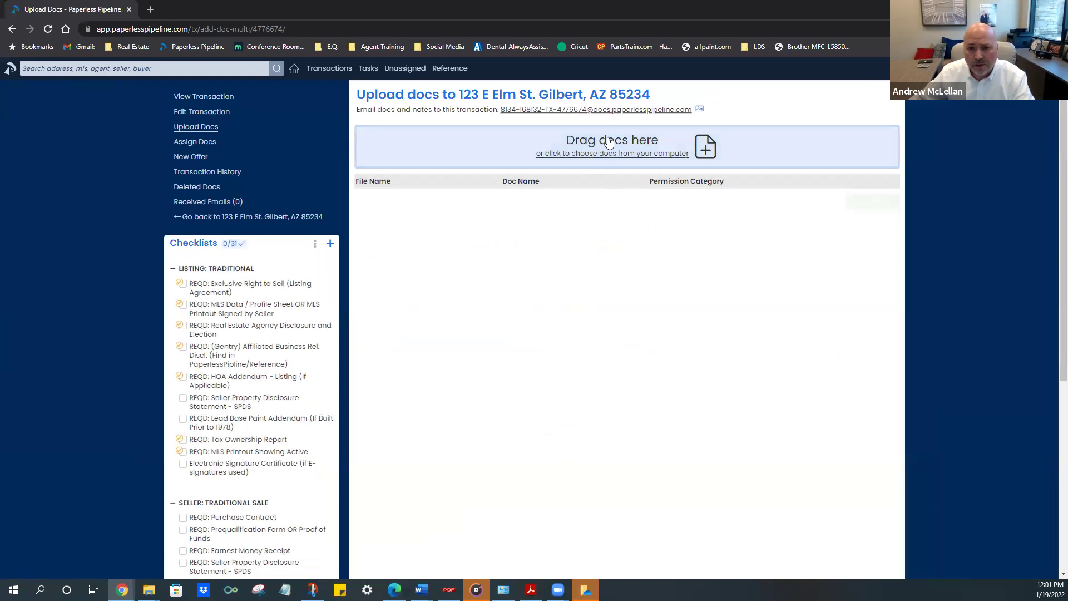
click(614, 152)
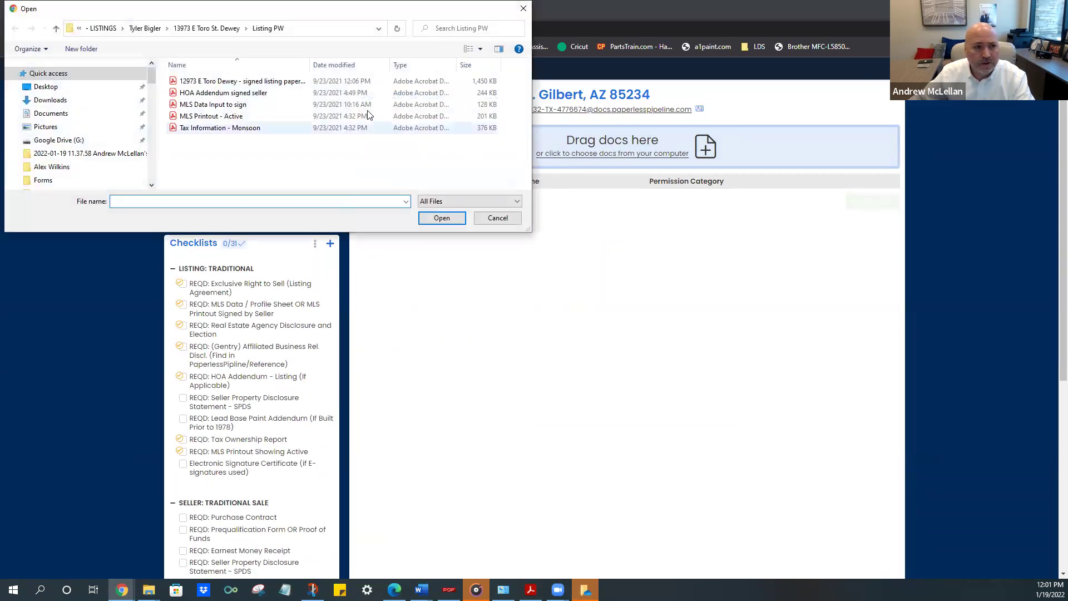
click(237, 28)
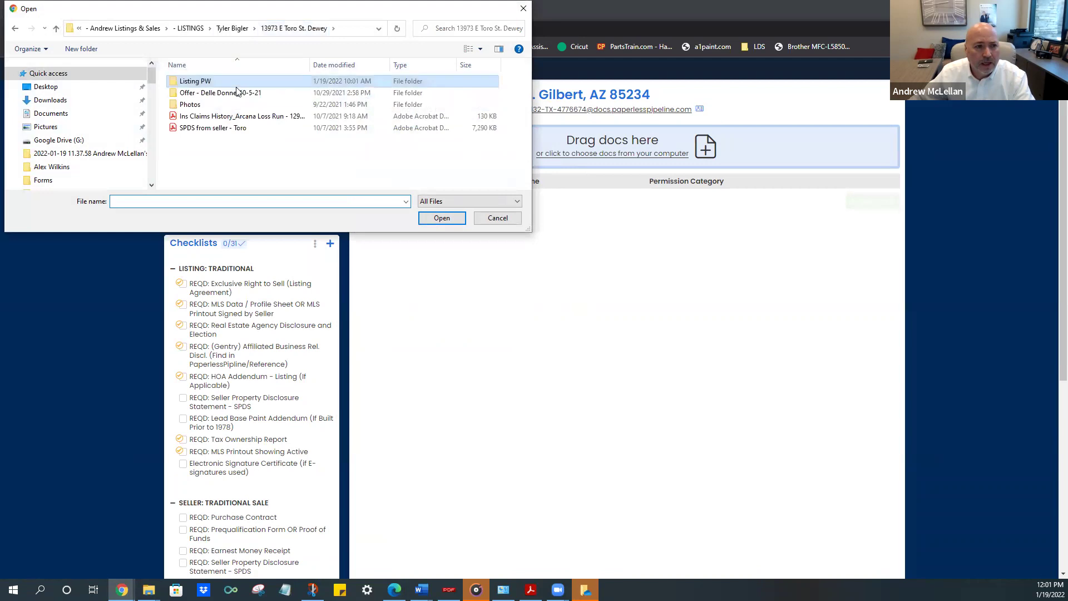
double_click(210, 94)
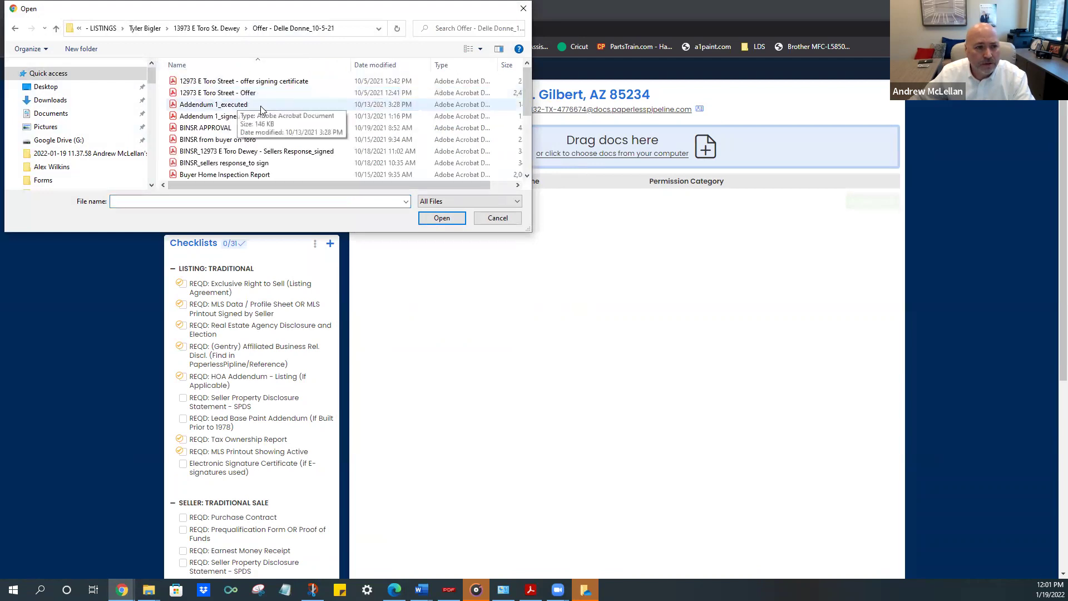
Add the executed Toro offer and Earnest Money Receipt files to the upload list
scroll(262, 112, down, 3)
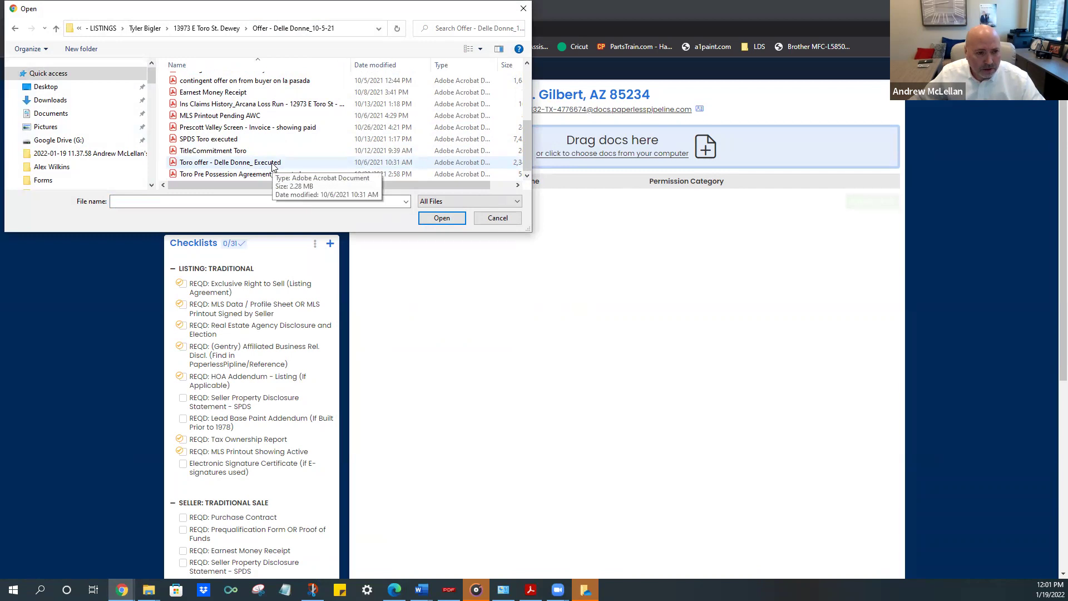
click(273, 165)
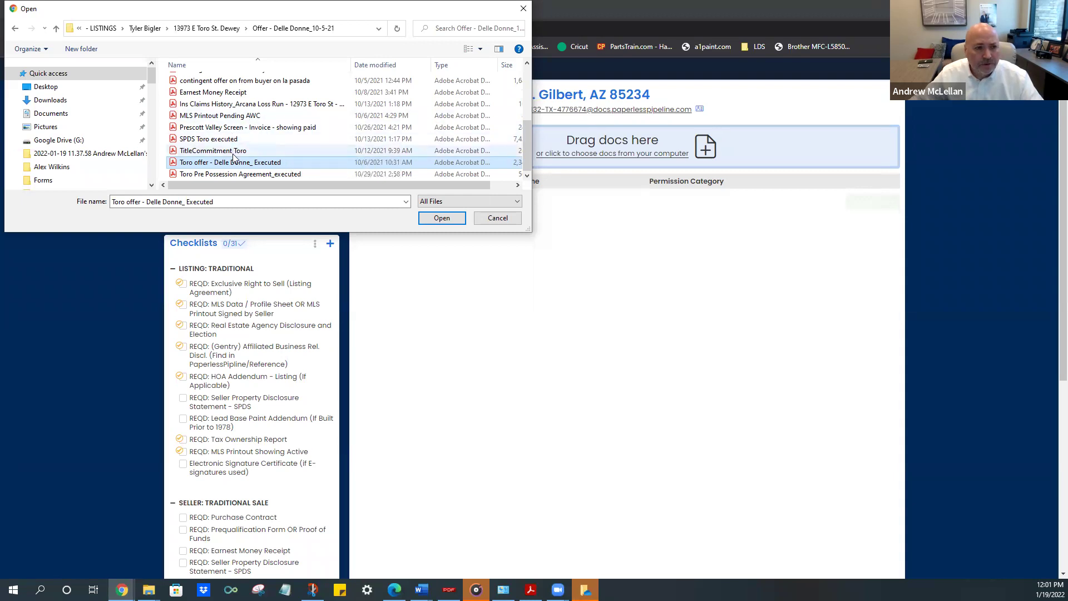
ctrl+click(225, 93)
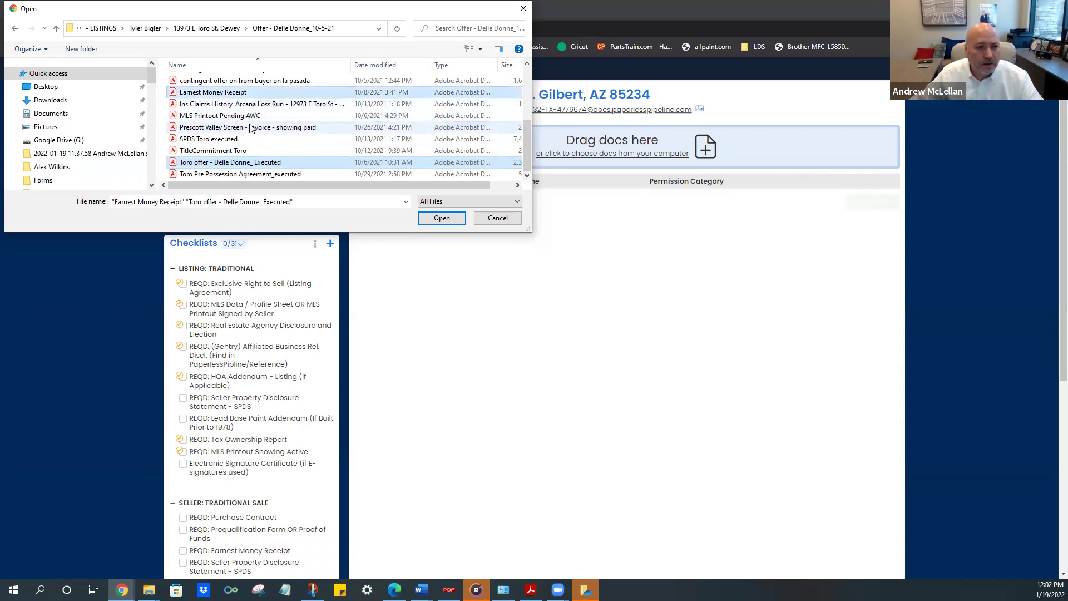
scroll(250, 128, up, 2)
scroll(250, 128, down, 2)
scroll(250, 128, up, 3)
scroll(251, 128, down, 4)
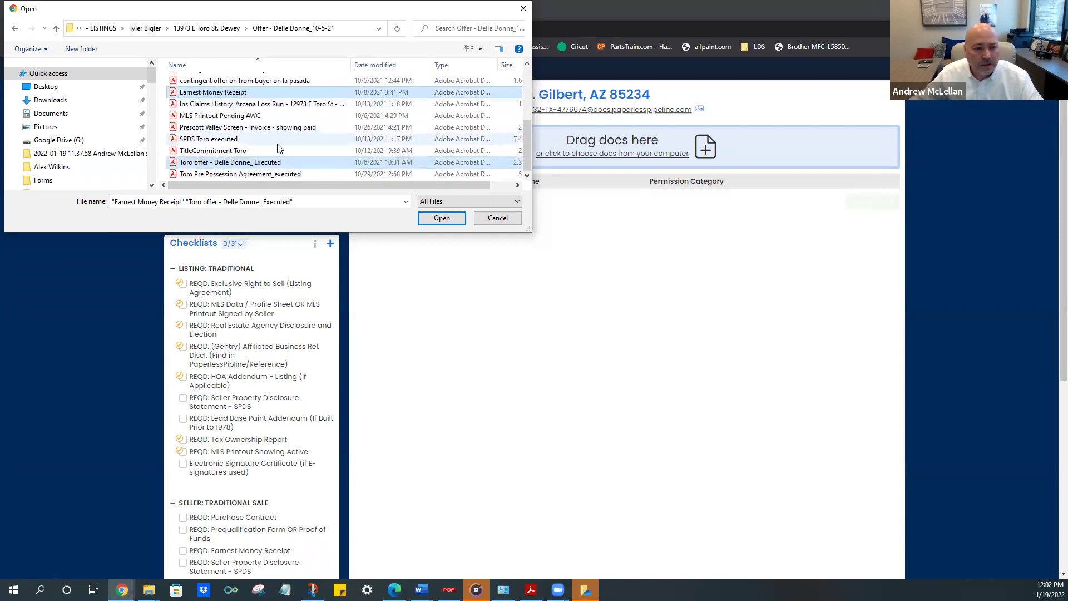
click(442, 218)
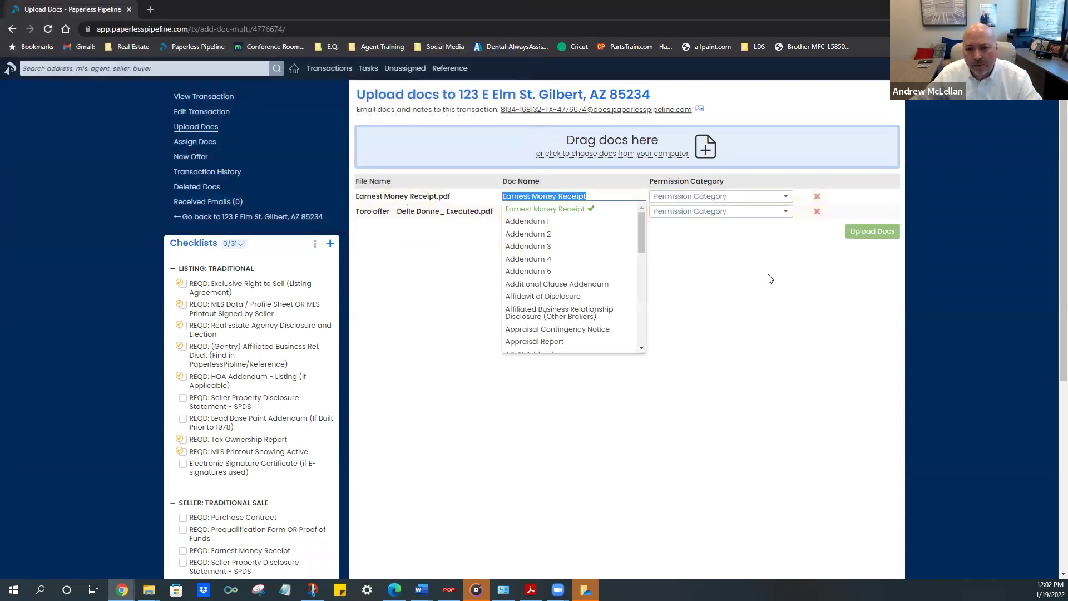
click(770, 278)
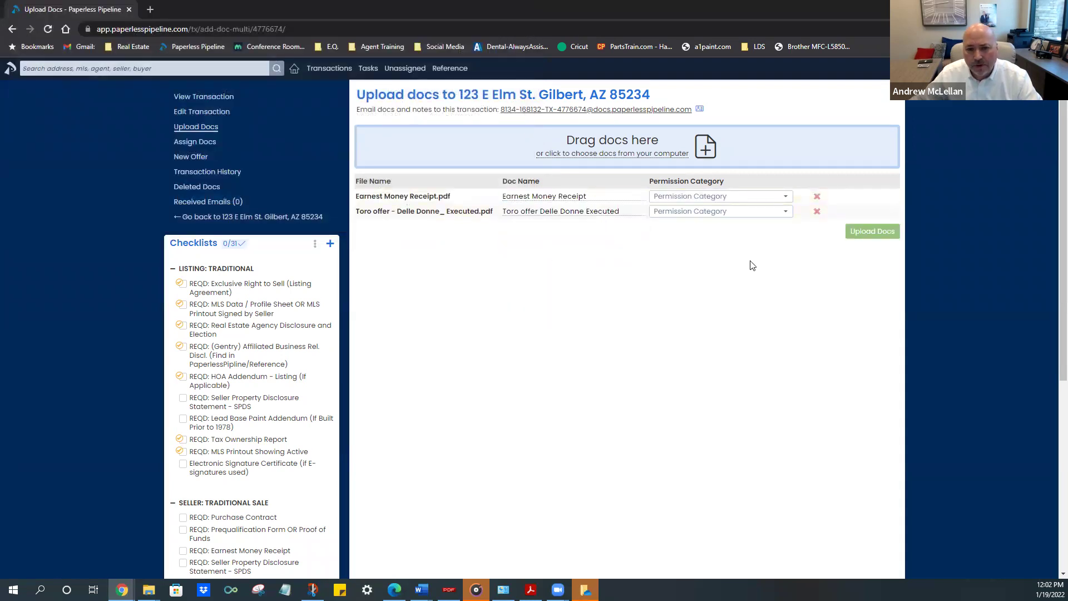
Name the Earnest Money Receipt file with the predefined label Earnest Money Receipt - Deposit within 2 days
click(554, 198)
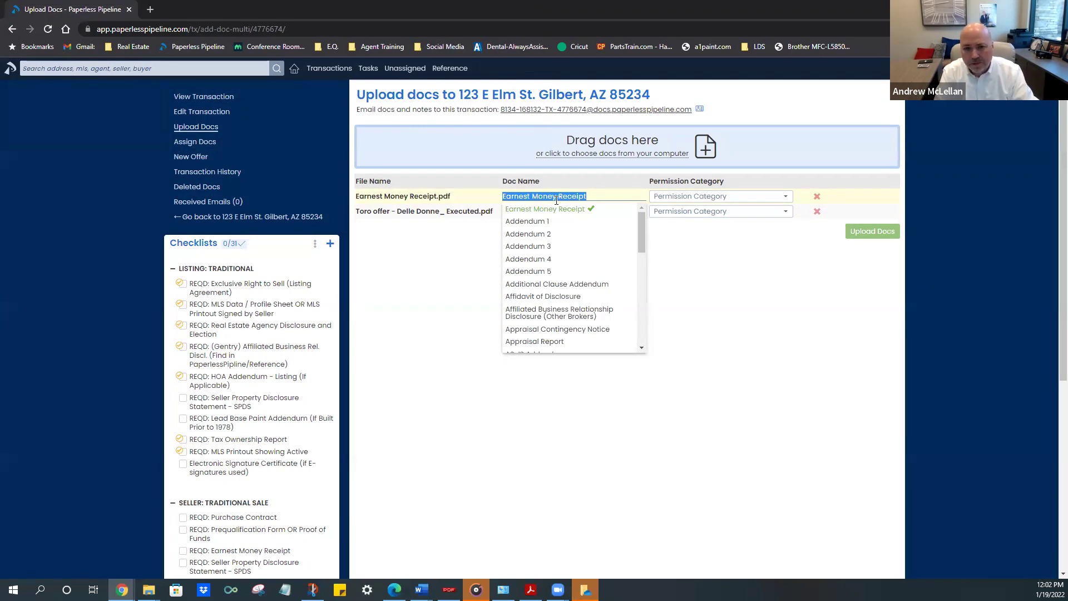
text(earn)
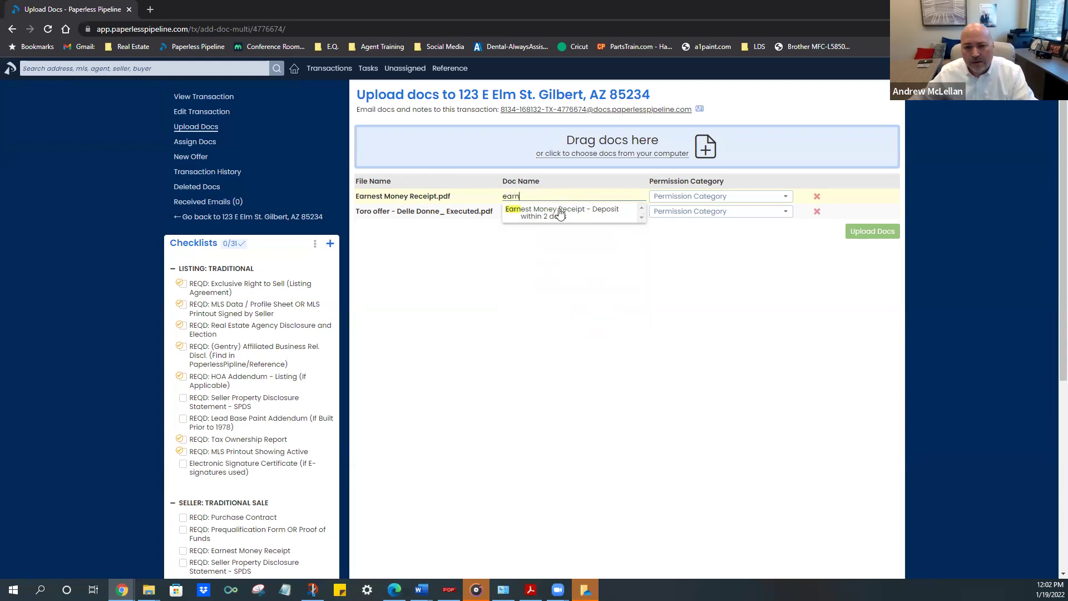
click(560, 216)
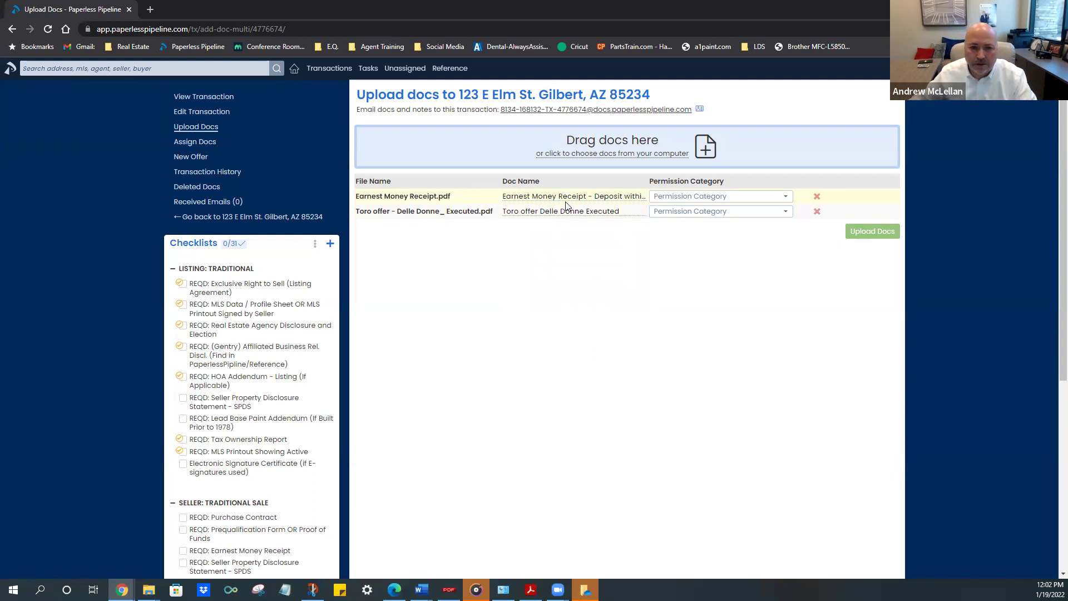
Enter "bulk upload" as the document name for the executed Toro offer file
click(527, 211)
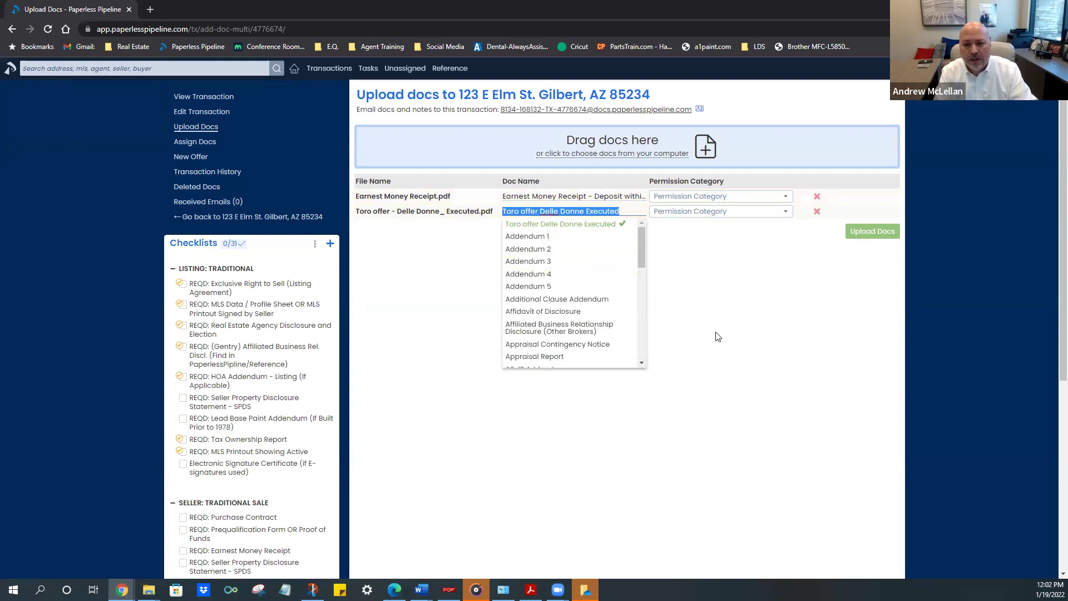
text(bulk)
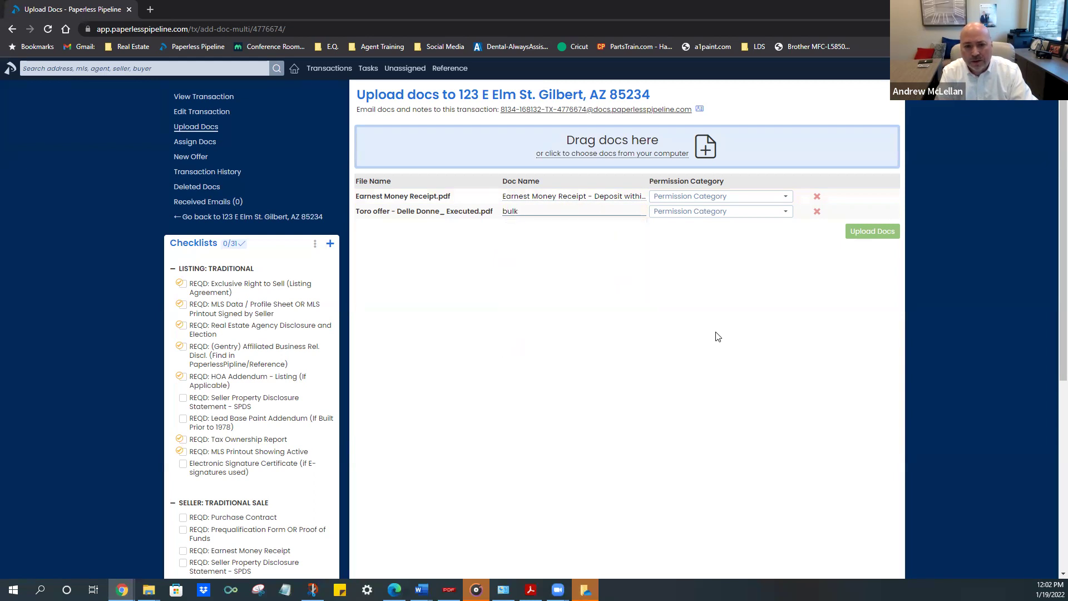
text( upl)
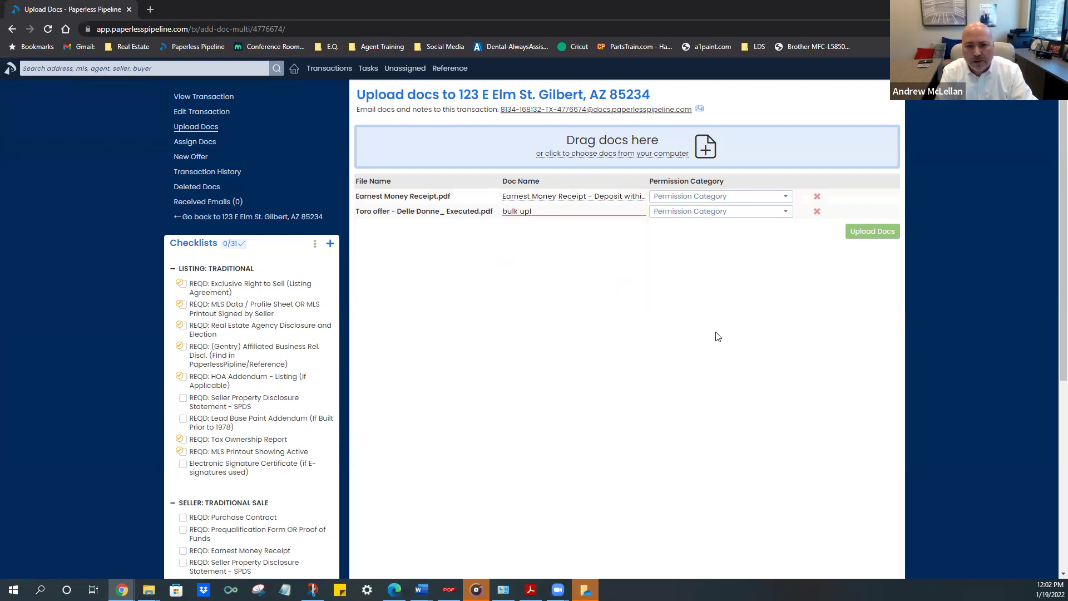
text(oad)
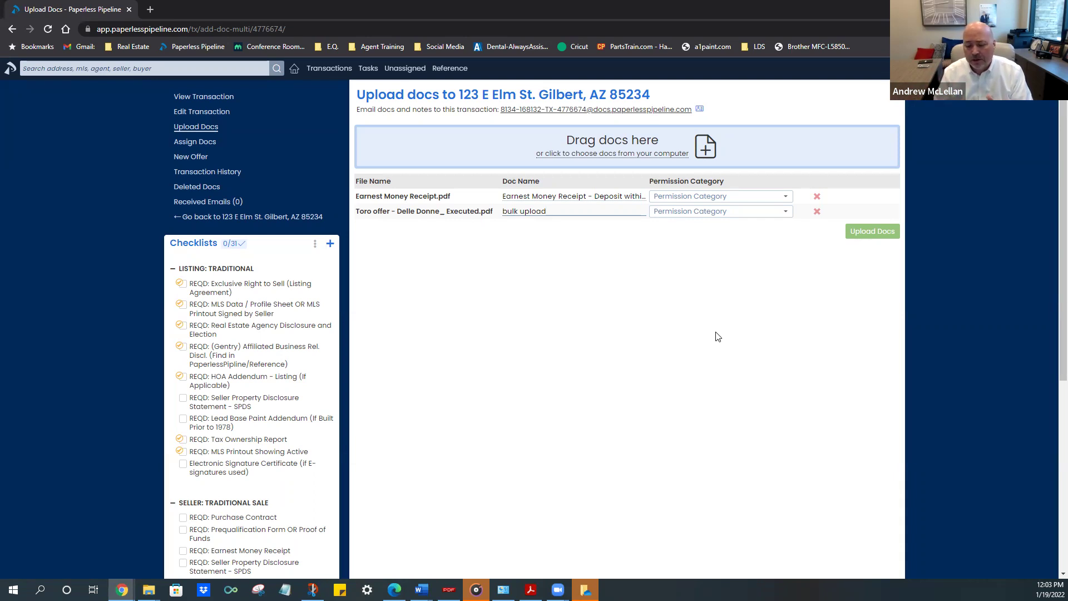
Replace the executed Toro offer's document name with "Purchase Contract - Corrected"
key(BackSpace)
key(BackSpace)
key(BackSpace)
key(BackSpace)
key(BackSpace)
key(BackSpace)
key(BackSpace)
key(BackSpace)
key(BackSpace)
key(BackSpace)
key(BackSpace)
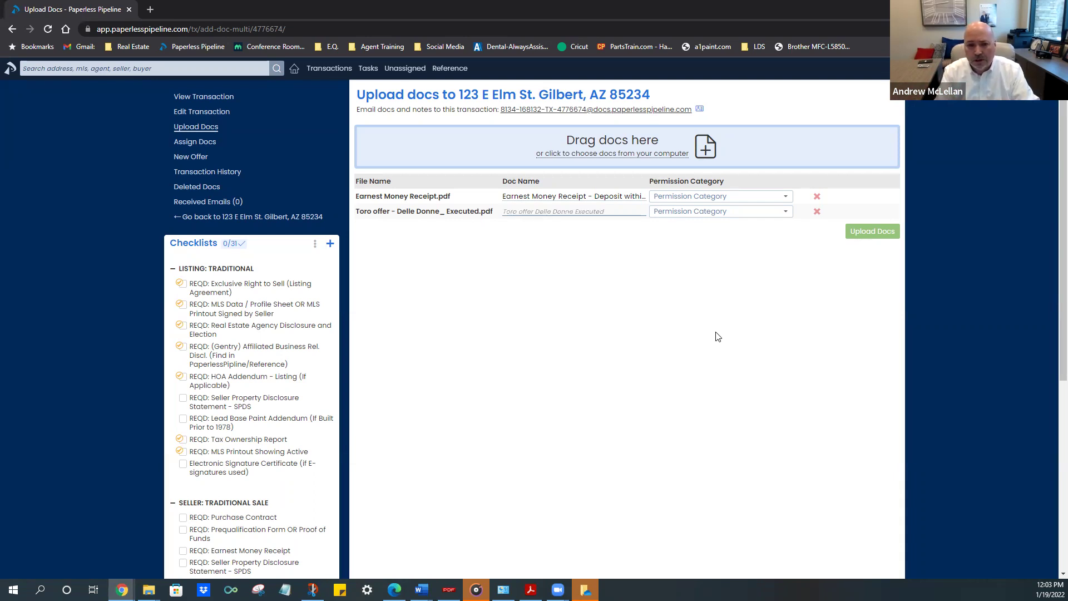
text(Purca)
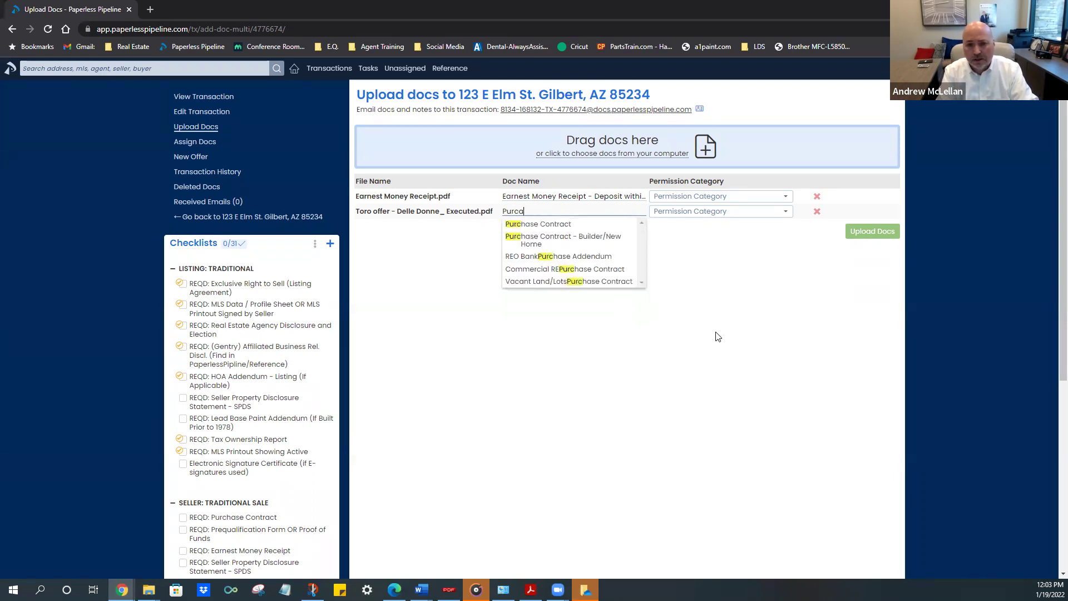
key(BackSpace)
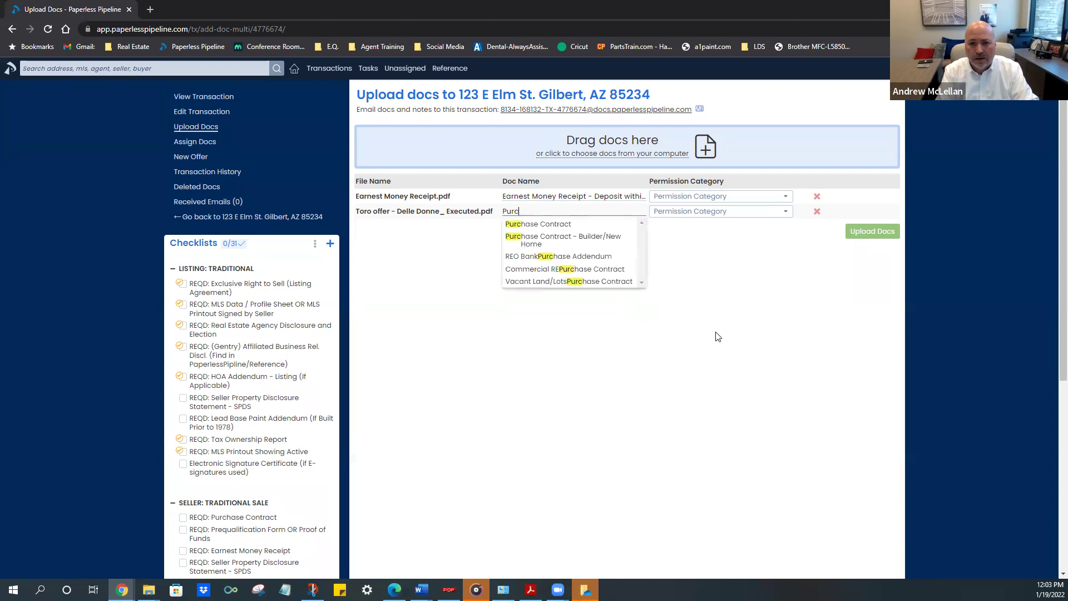
text(hase Contr)
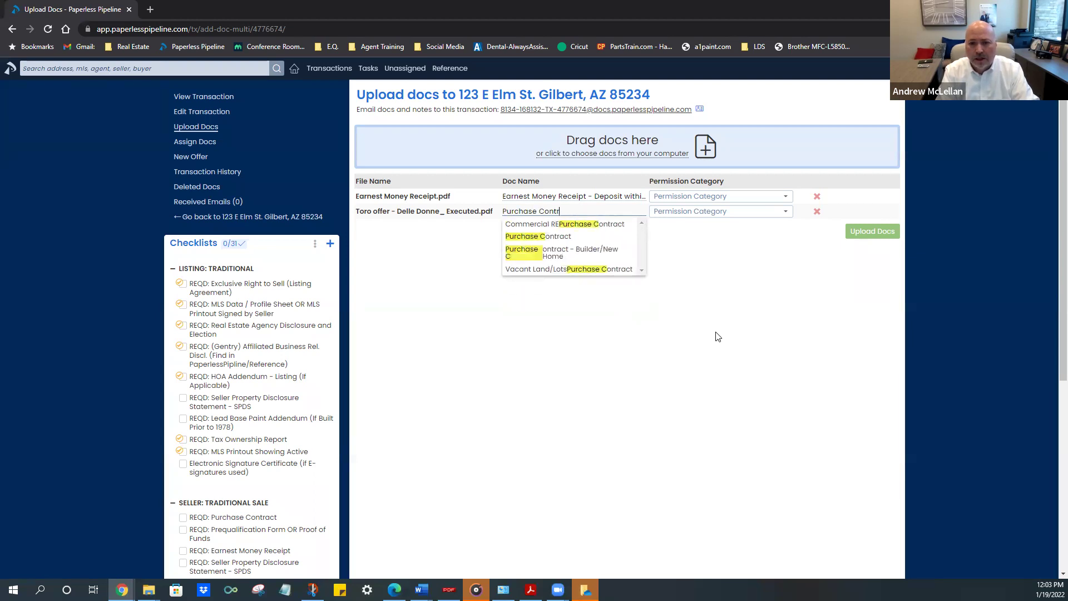
text(act)
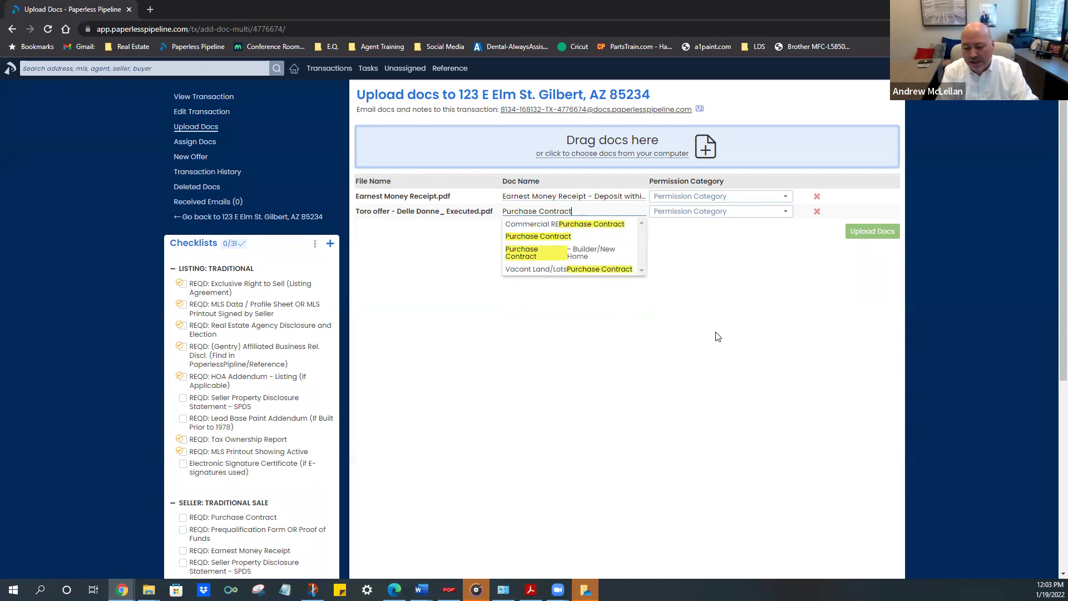
text( - Correc)
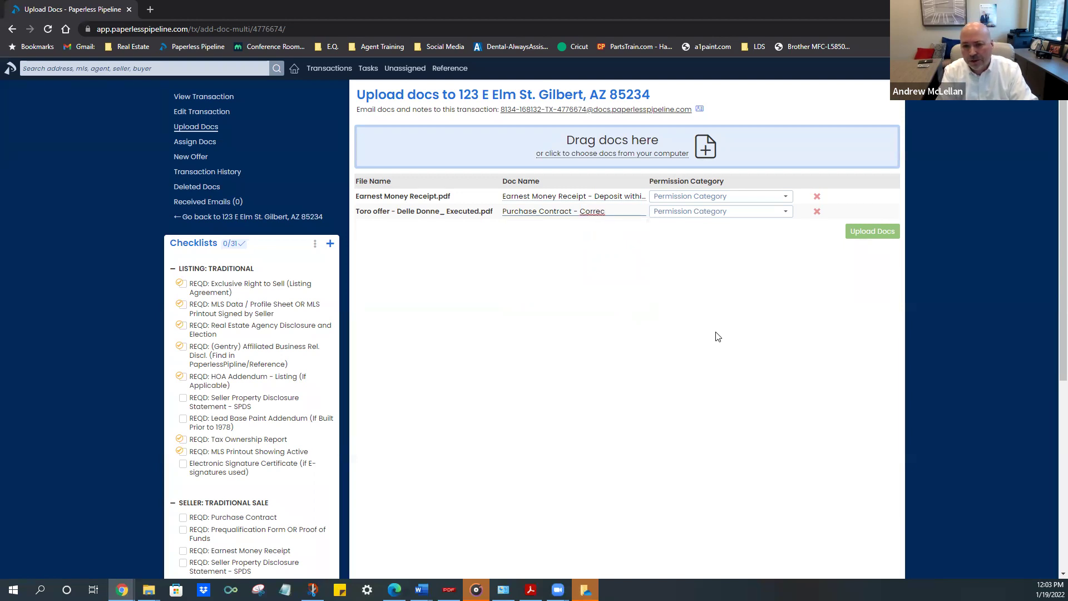
text(ted)
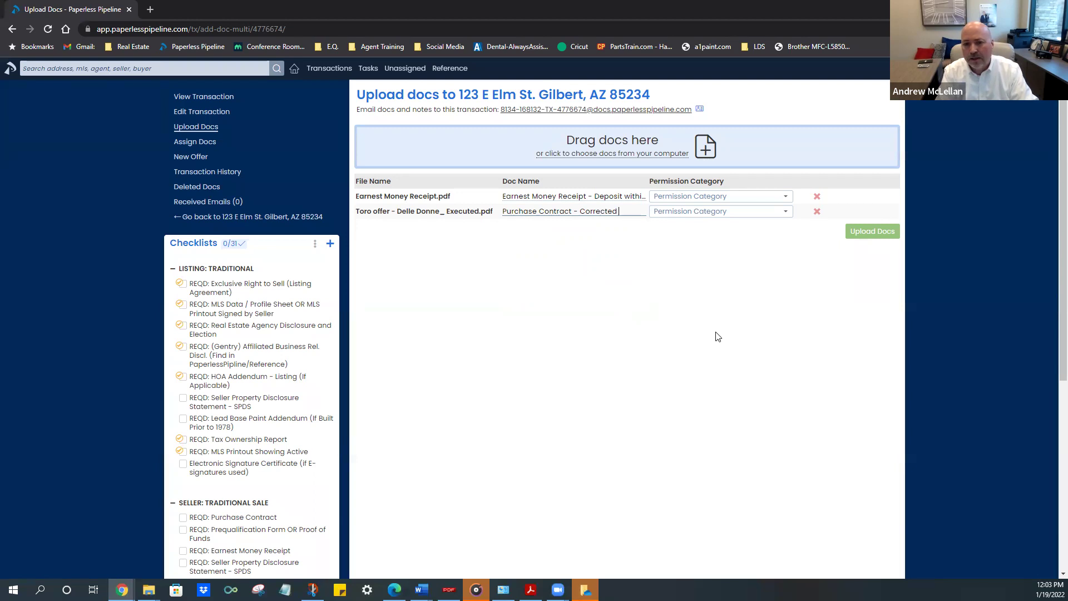
Clear the executed Toro offer's document name and rename it "Bulk upload"
key(BackSpace)
key(BackSpace)
key(BackSpace)
key(BackSpace)
key(BackSpace)
key(BackSpace)
key(BackSpace)
key(BackSpace)
key(BackSpace)
key(BackSpace)
key(BackSpace)
key(BackSpace)
key(BackSpace)
key(BackSpace)
key(BackSpace)
key(BackSpace)
key(BackSpace)
key(BackSpace)
key(BackSpace)
key(BackSpace)
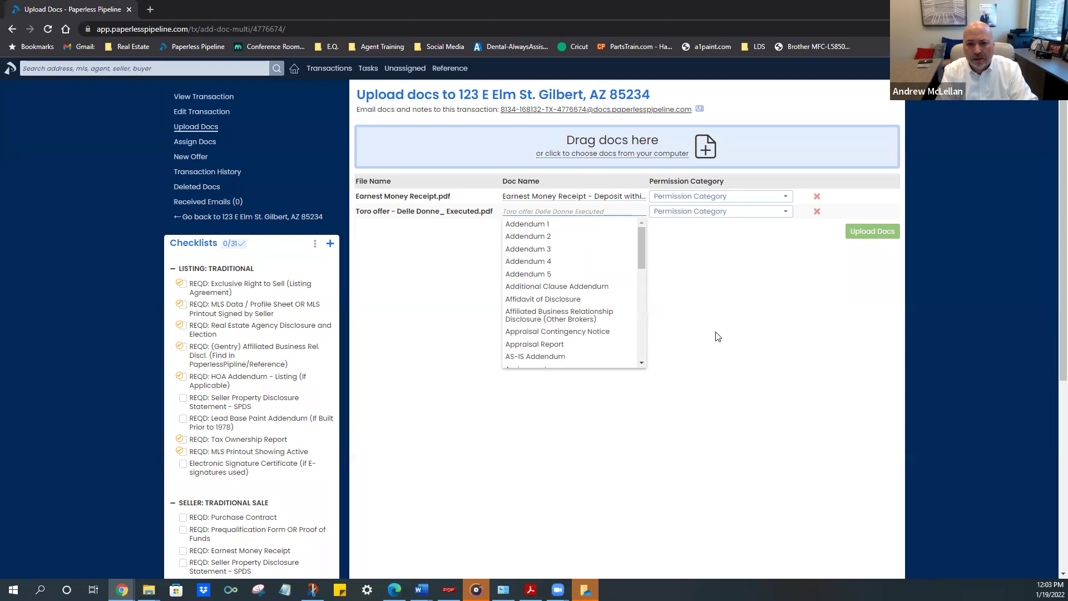
text(Bul)
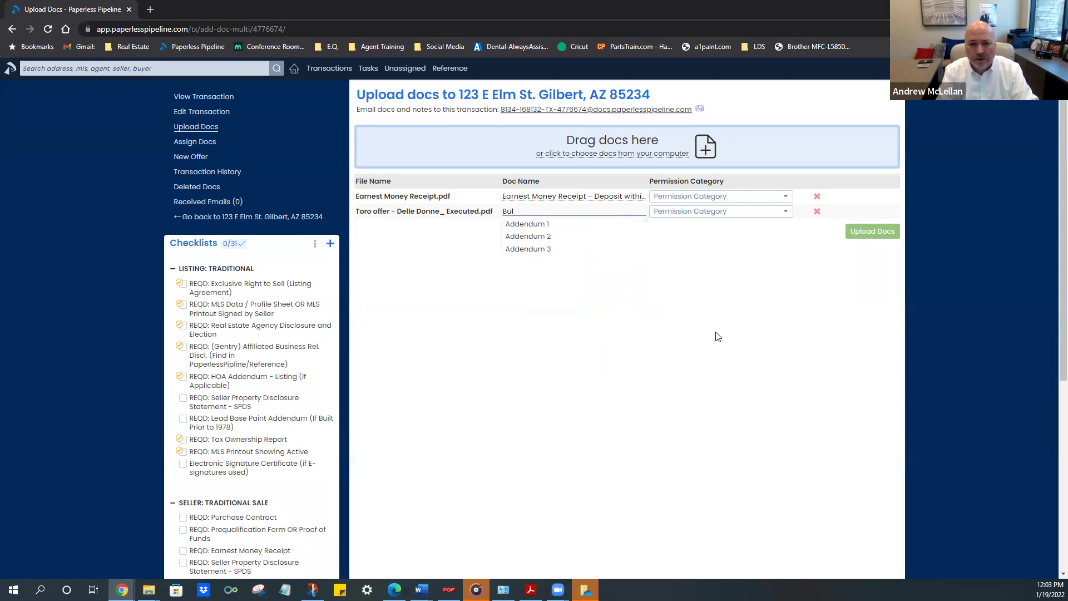
text(k upload)
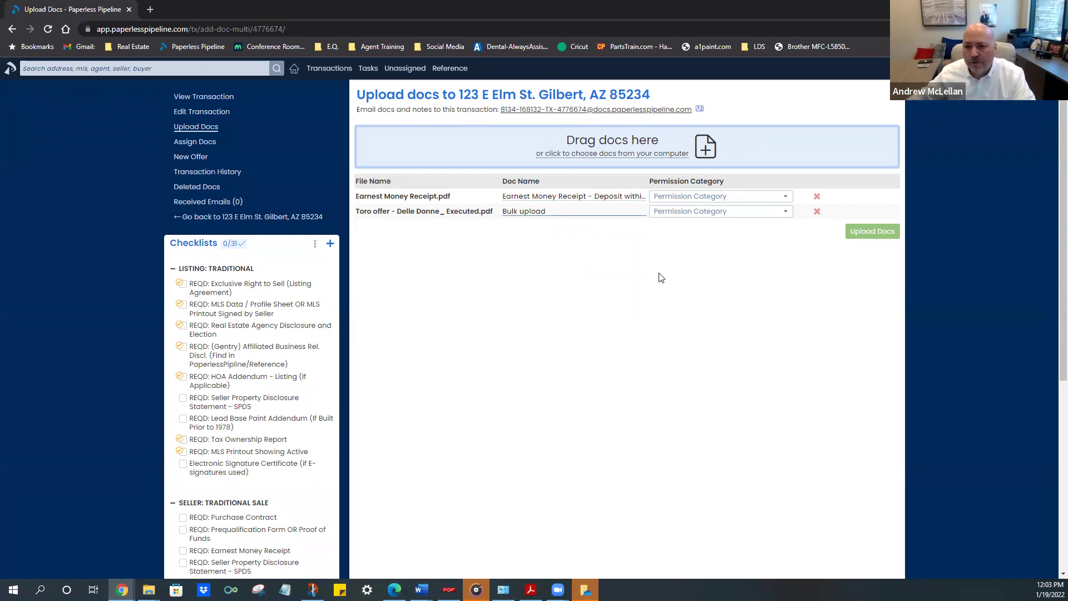
Assign the Sale permission category to both files and upload them to the transaction
click(717, 199)
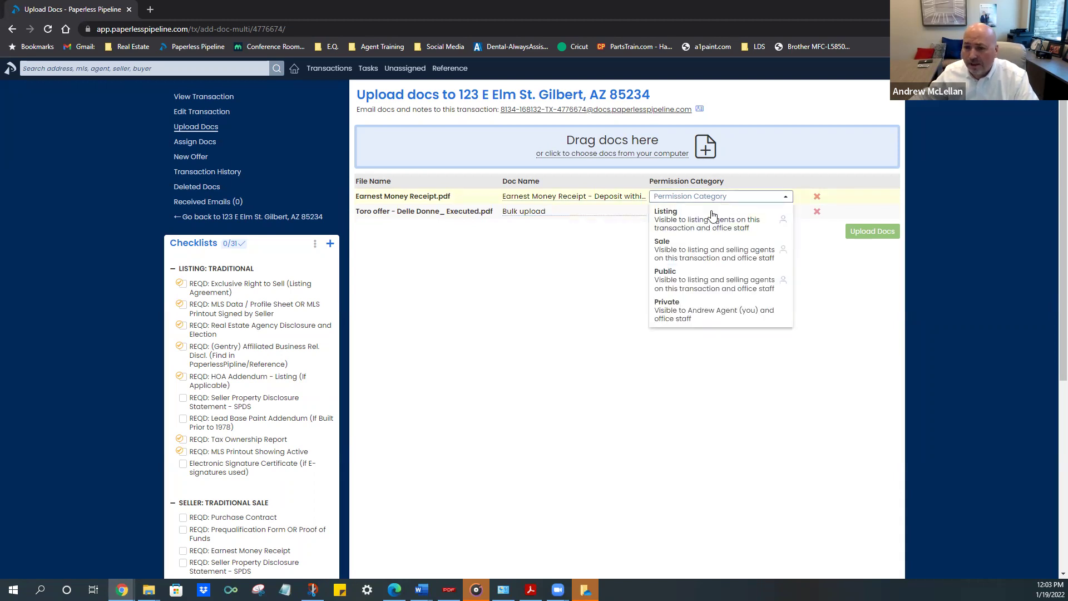
click(711, 252)
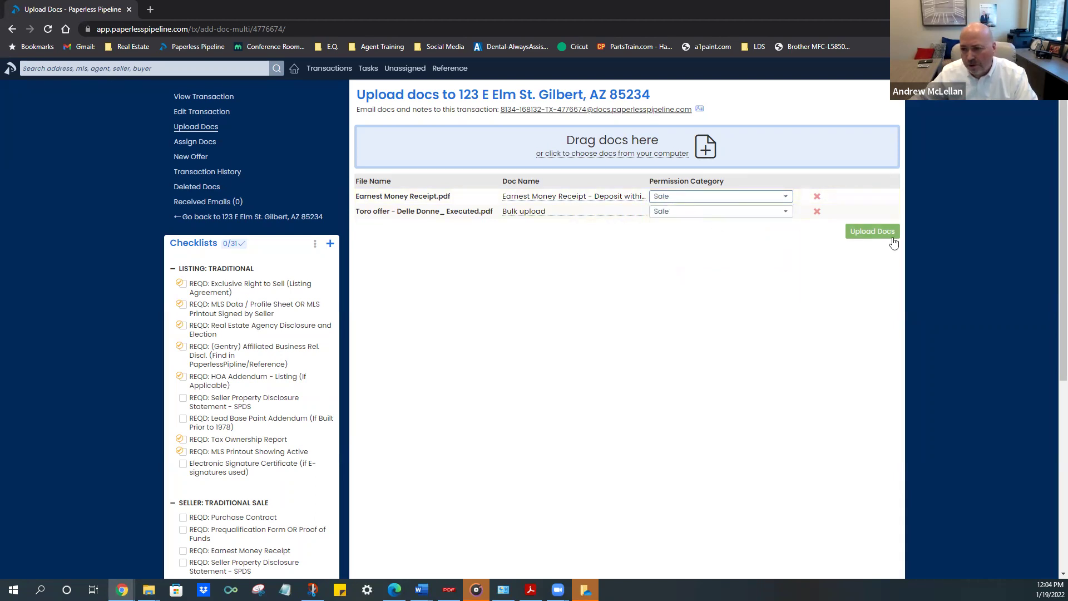
click(873, 233)
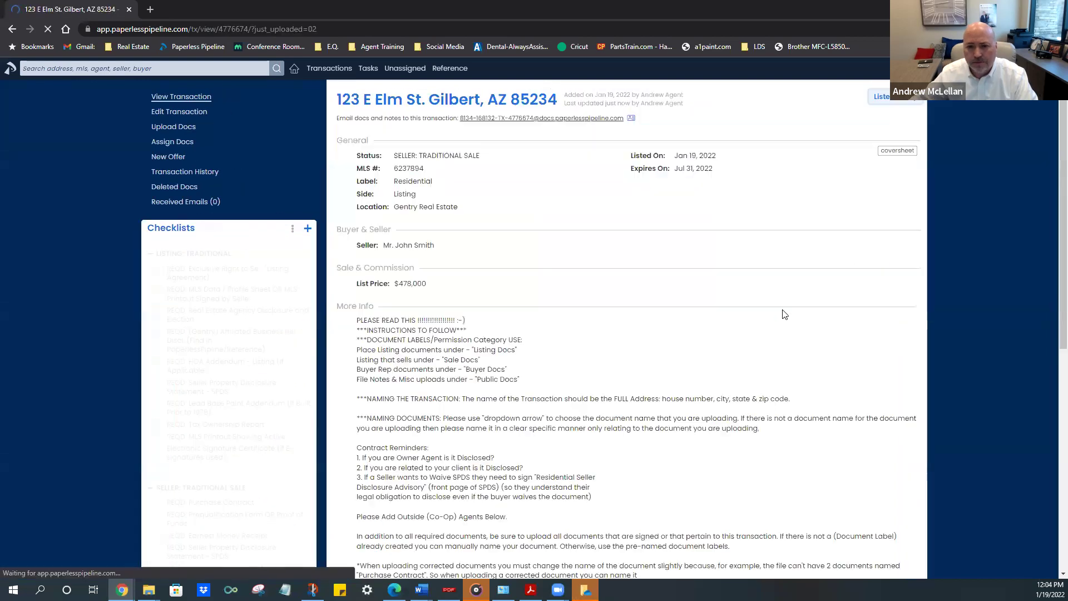
Open the Bulk upload document under Sale Docs for breaking apart
scroll(691, 313, down, 7)
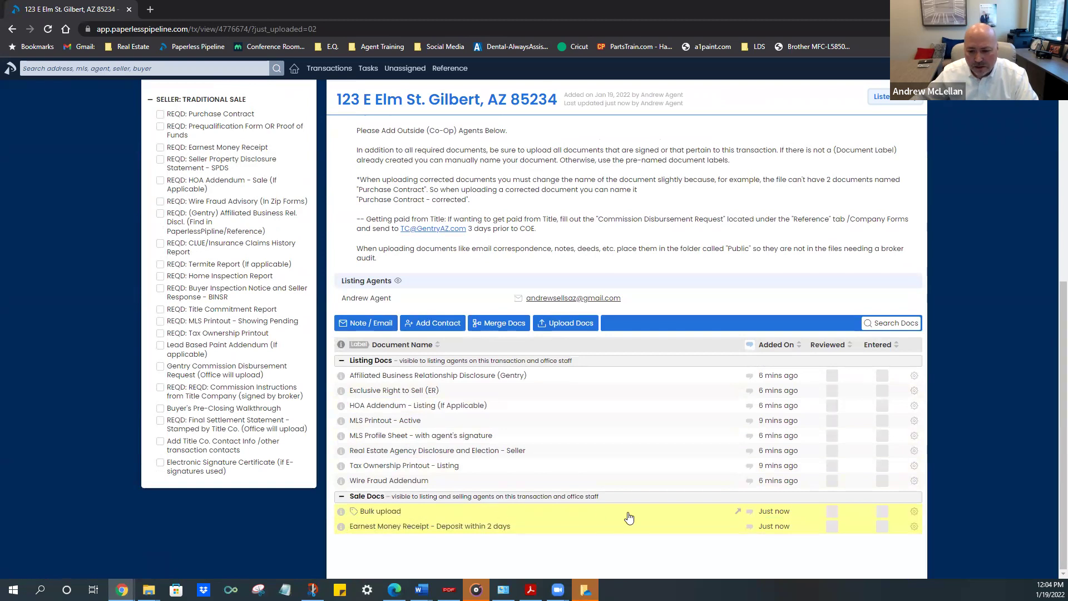
click(914, 511)
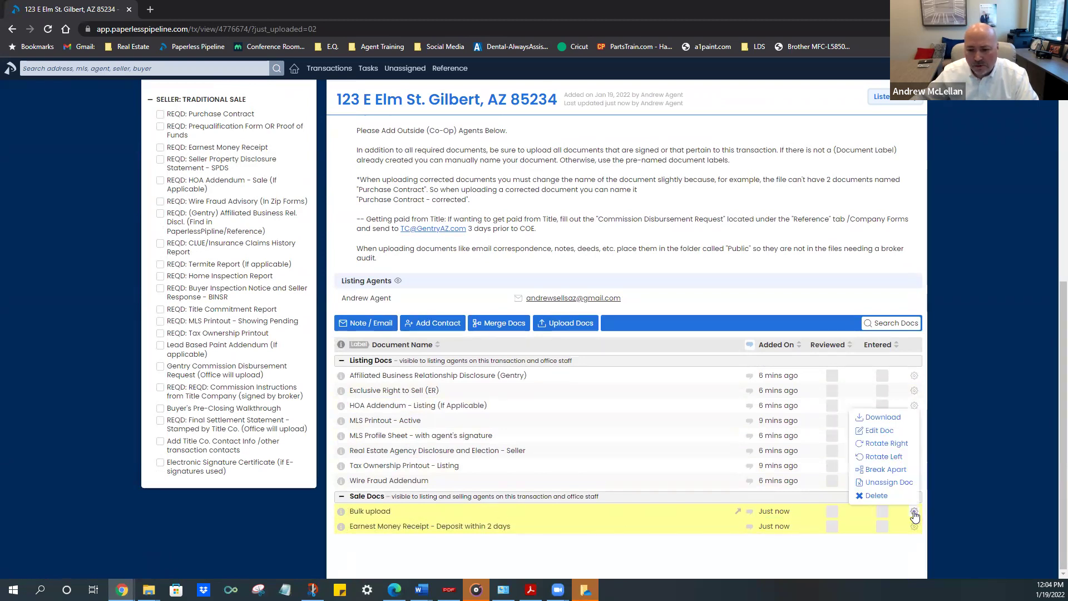
click(881, 471)
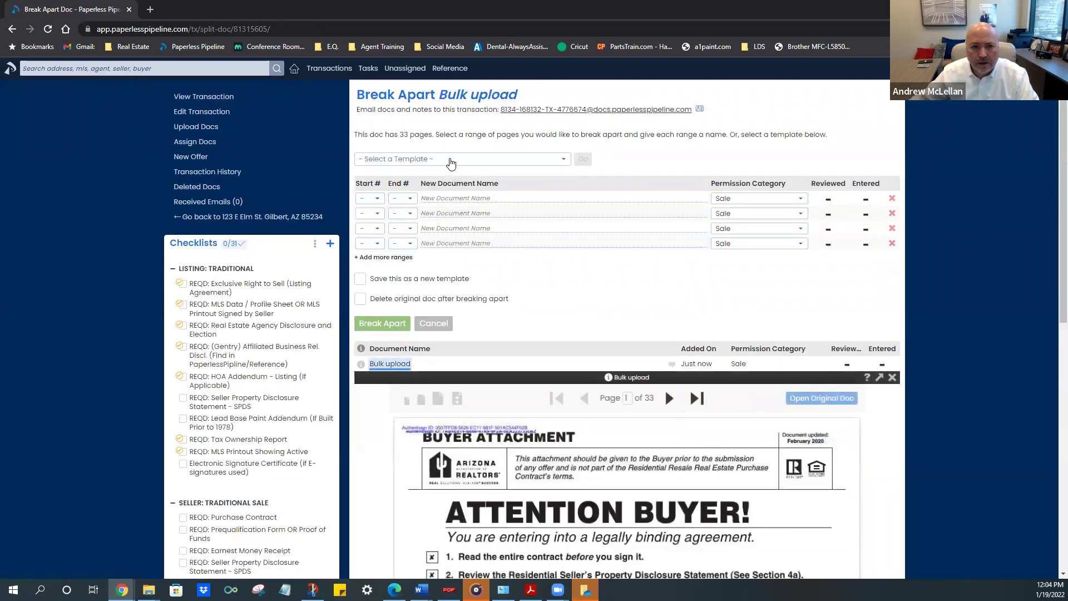
Start the first page range at page 1 and page through the preview to the end of the purchase contract
click(374, 199)
click(370, 218)
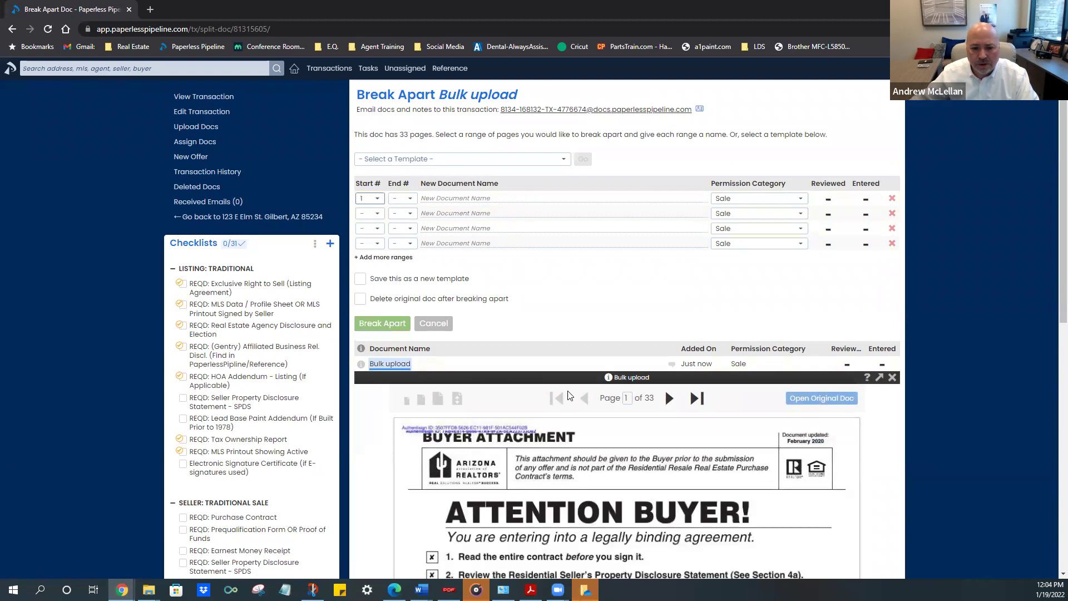
click(671, 408)
click(671, 408)
click(671, 408)
click(671, 408)
click(671, 408)
click(671, 407)
click(671, 408)
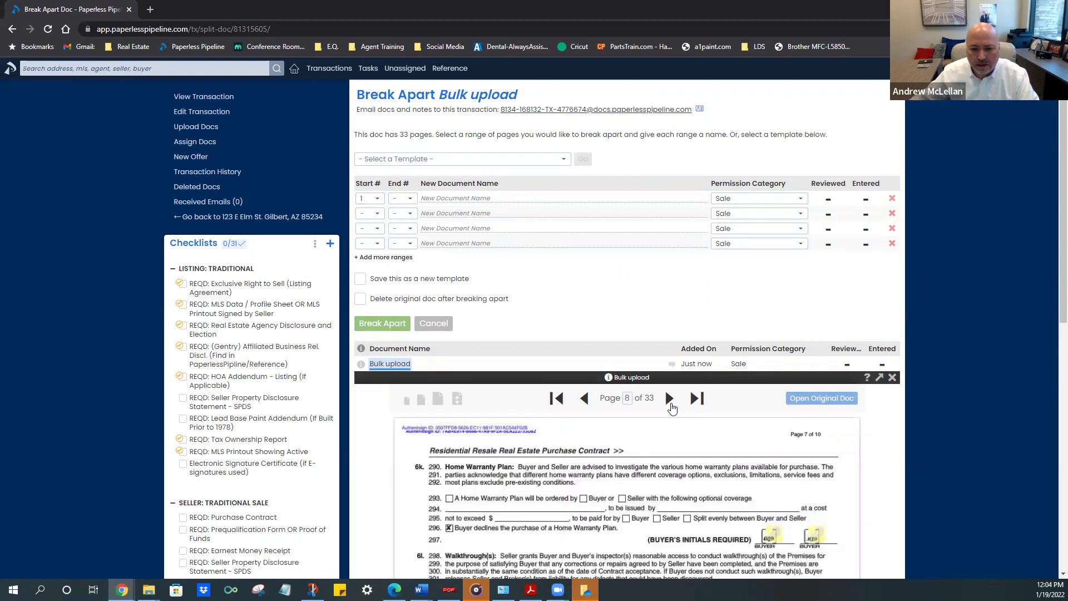
click(671, 407)
click(671, 408)
click(671, 408)
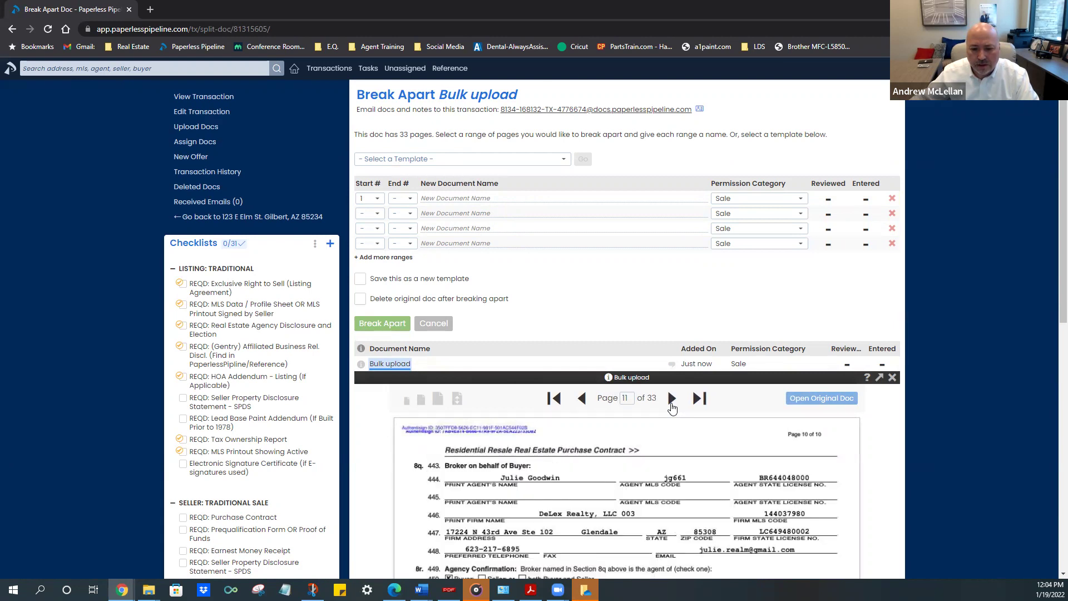
End the first range at page 11 and name it with the predefined label "Purchase Contract"
click(402, 199)
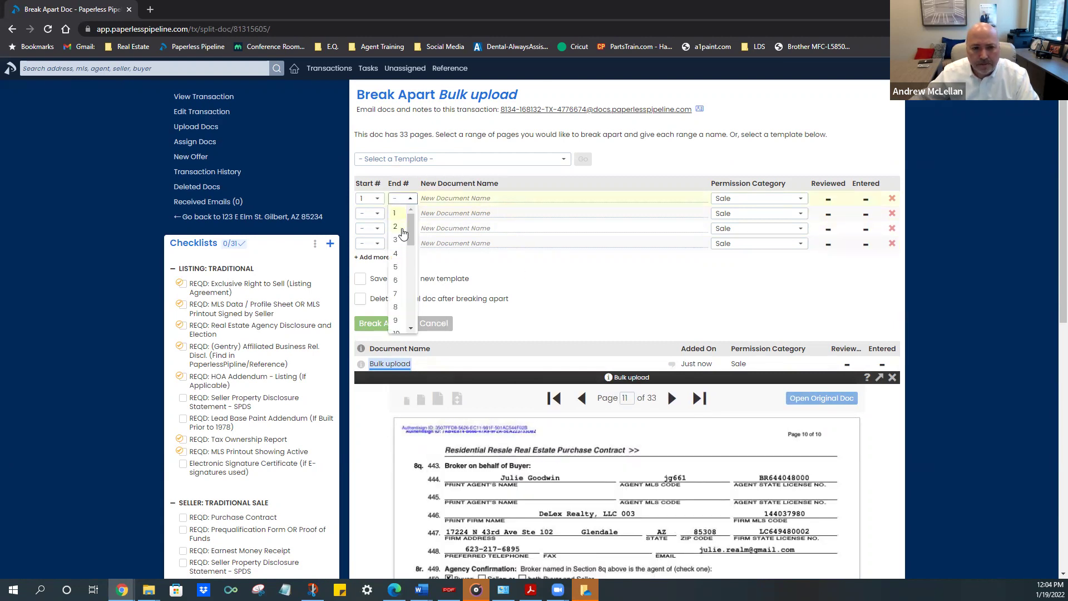
scroll(398, 314, down, 1)
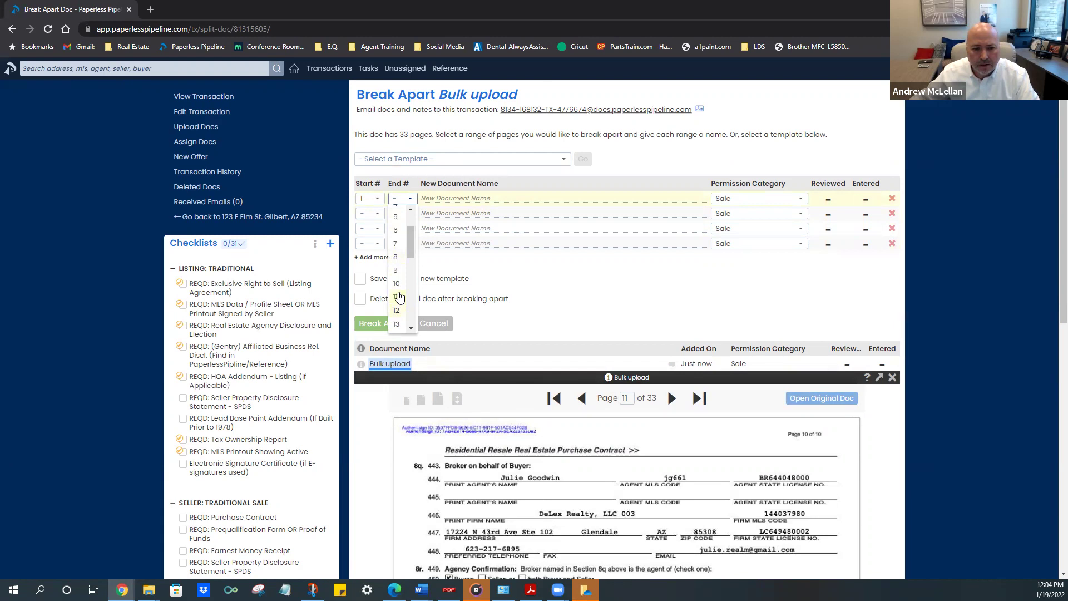
click(399, 298)
click(439, 200)
text(purcha)
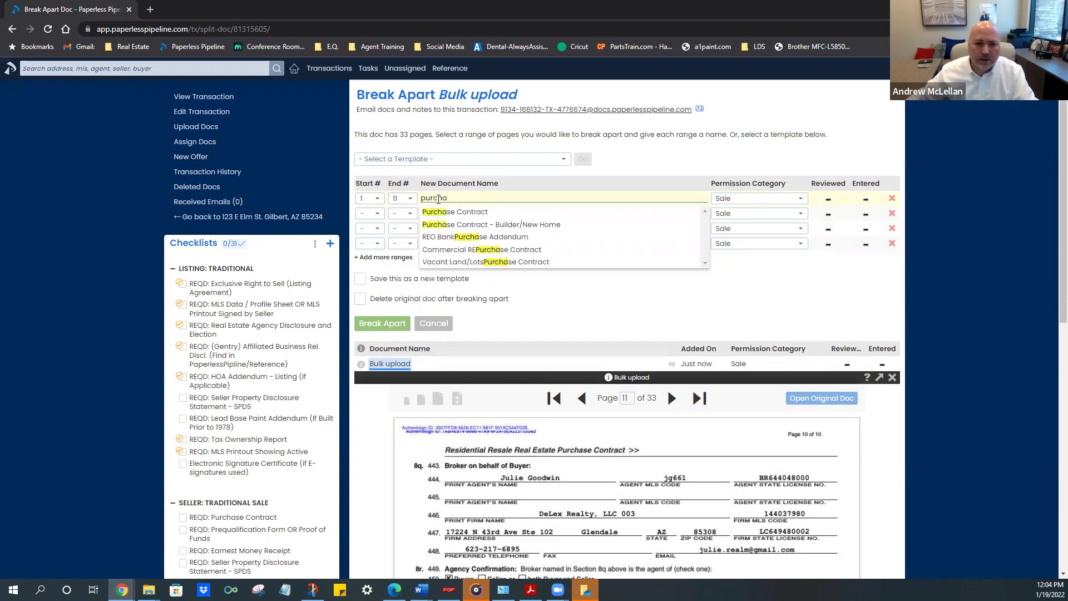
click(441, 213)
Define the second range as pages 12 to 14 and name it "HOA Addendum - Sale (If Applicable)"
click(374, 214)
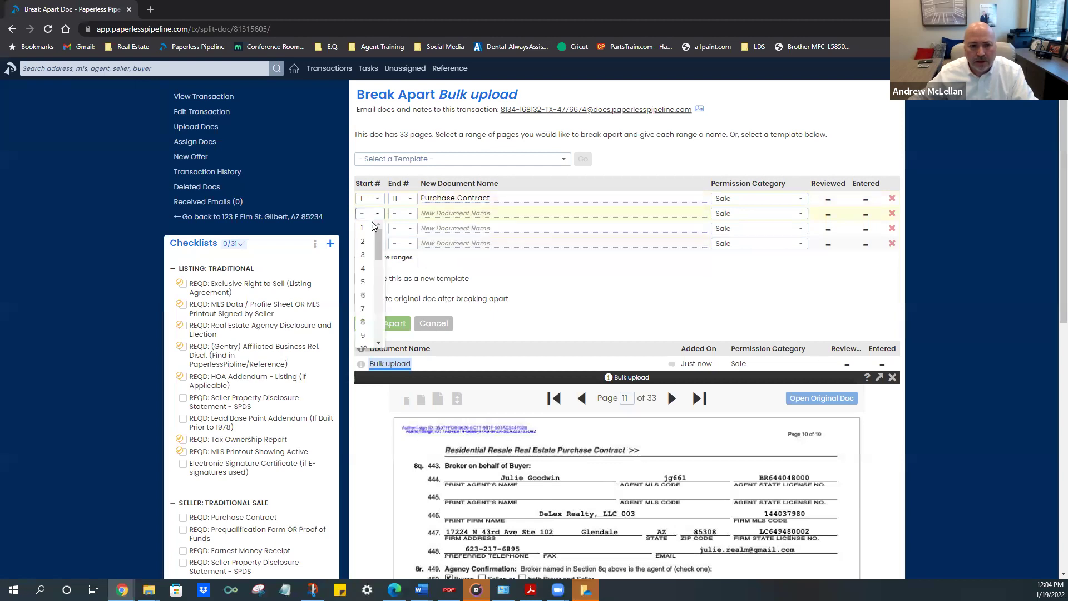
scroll(367, 284, down, 2)
click(365, 275)
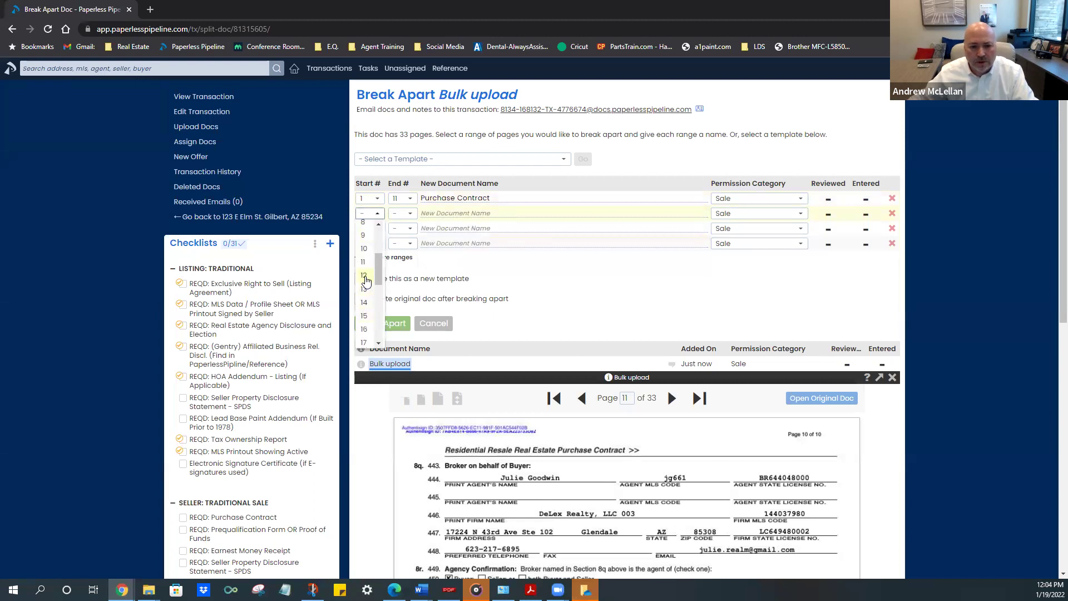
click(401, 214)
click(401, 253)
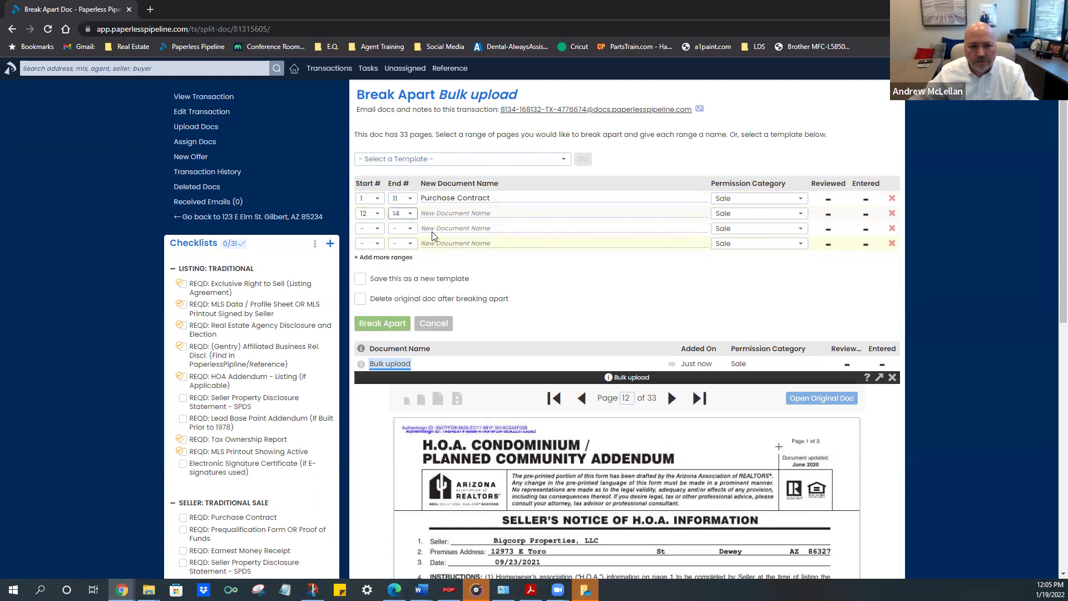
click(437, 214)
text(Hoa)
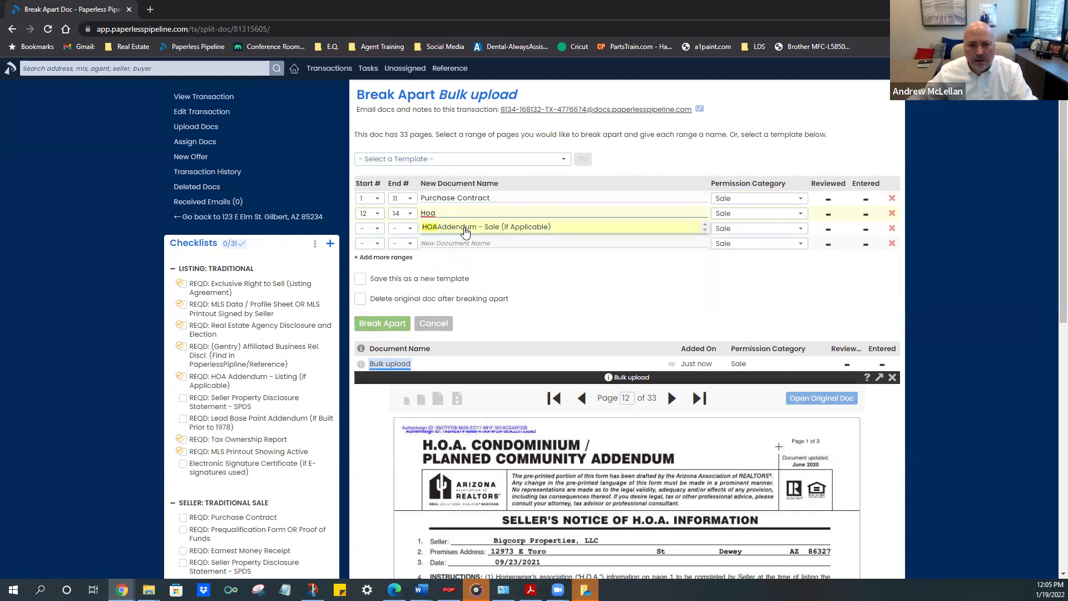
click(465, 232)
Start the third range at page 15 and preview the following pages to find where the solar addendum ends
click(372, 229)
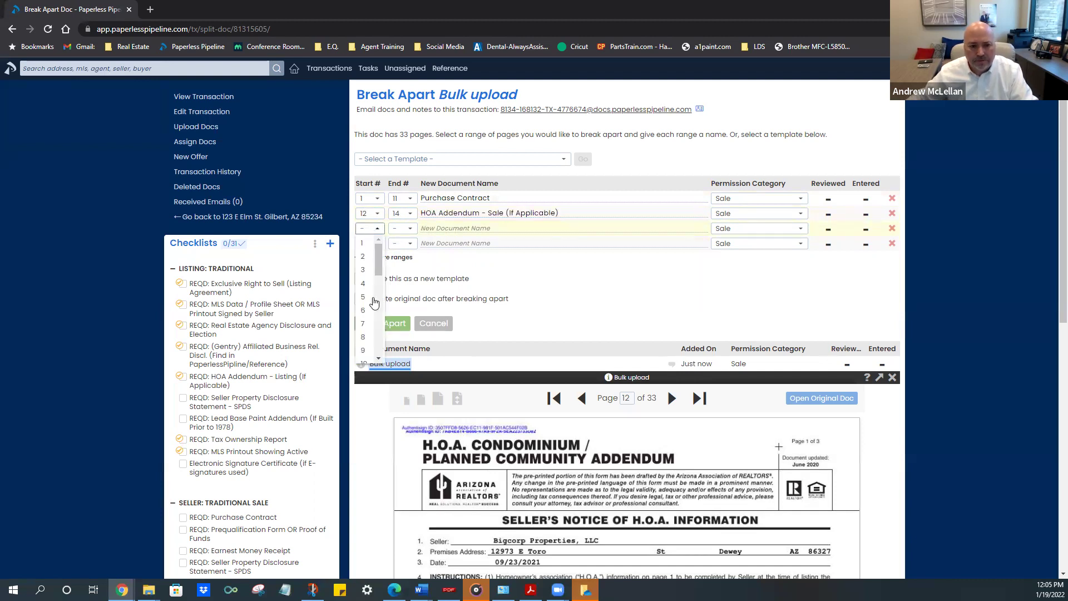
scroll(371, 337, down, 2)
click(371, 334)
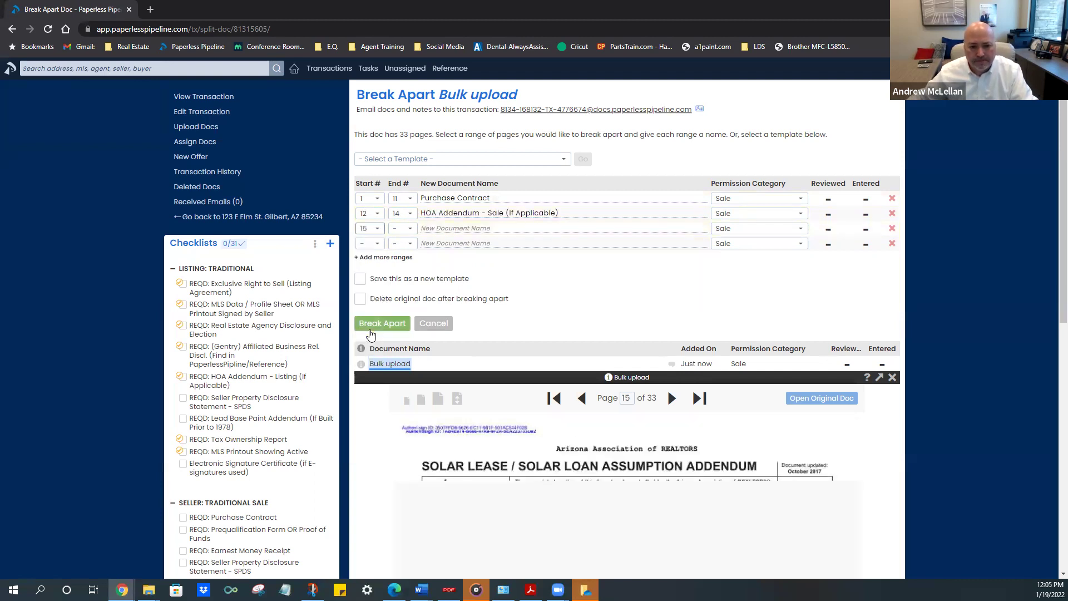
scroll(518, 362, down, 2)
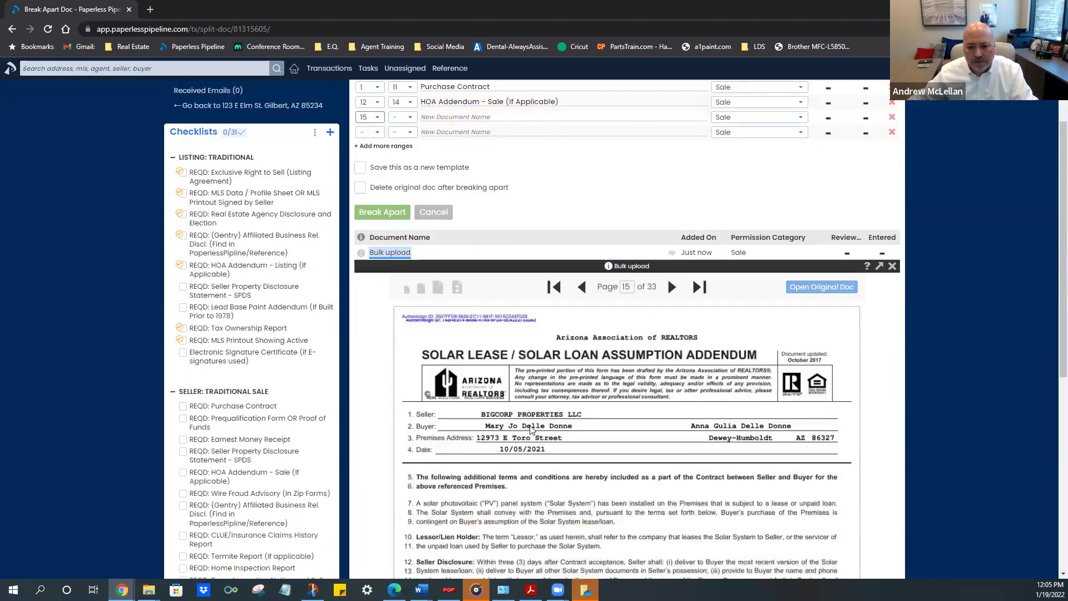
scroll(531, 430, down, 3)
scroll(531, 429, up, 2)
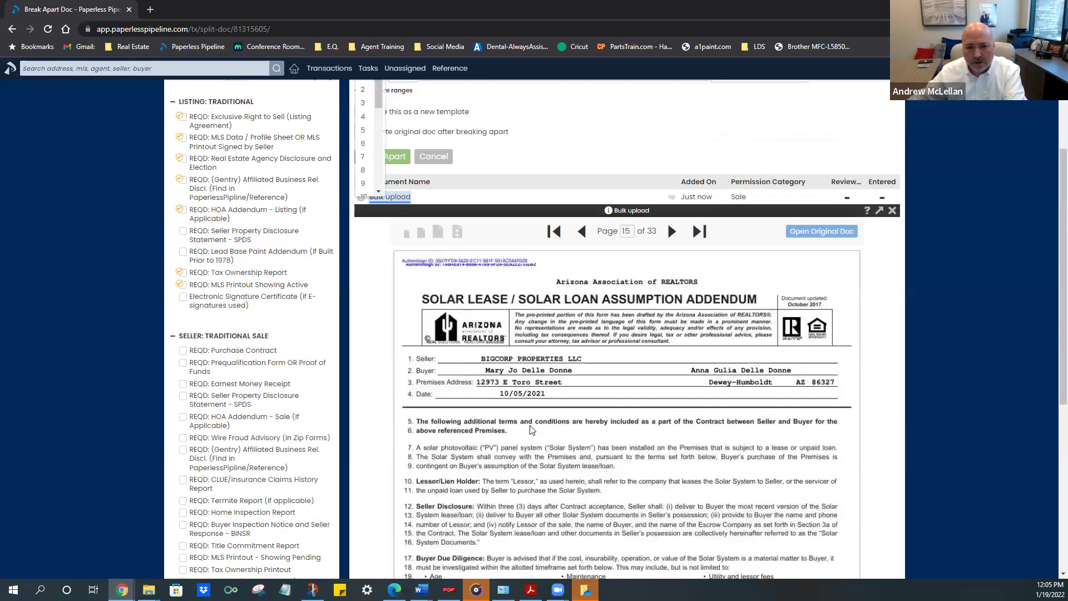
click(672, 231)
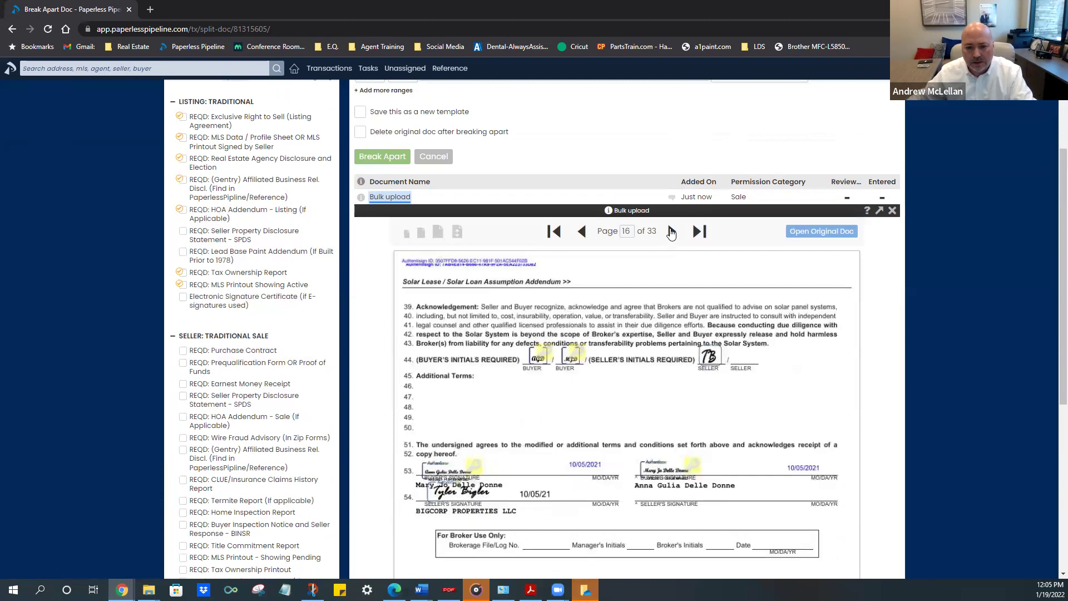
click(671, 231)
scroll(667, 222, up, 3)
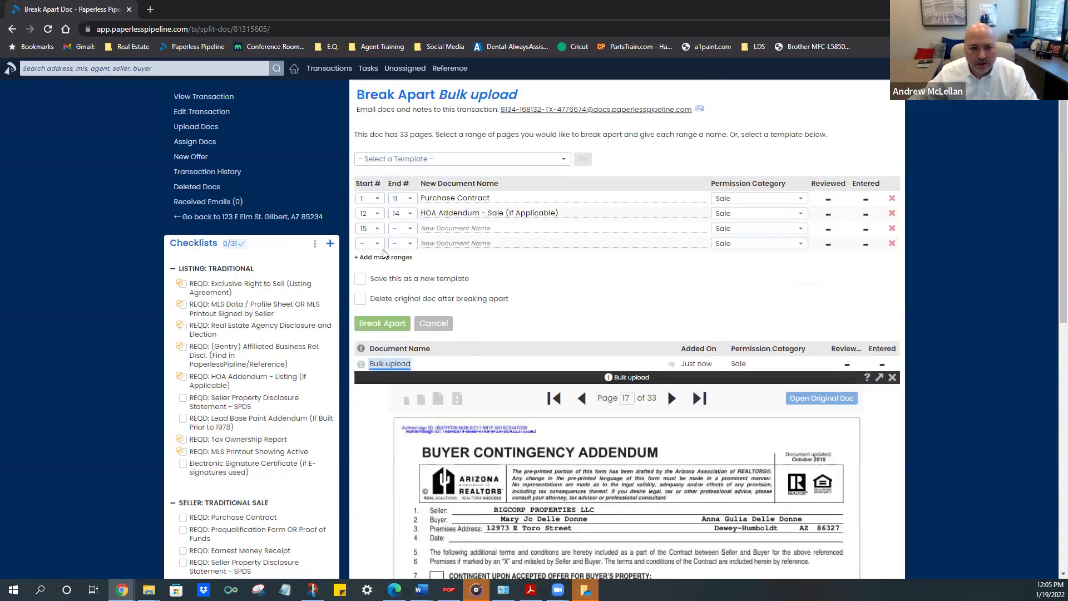
End the third range at page 16 and name it "Solar Addendum"
click(407, 228)
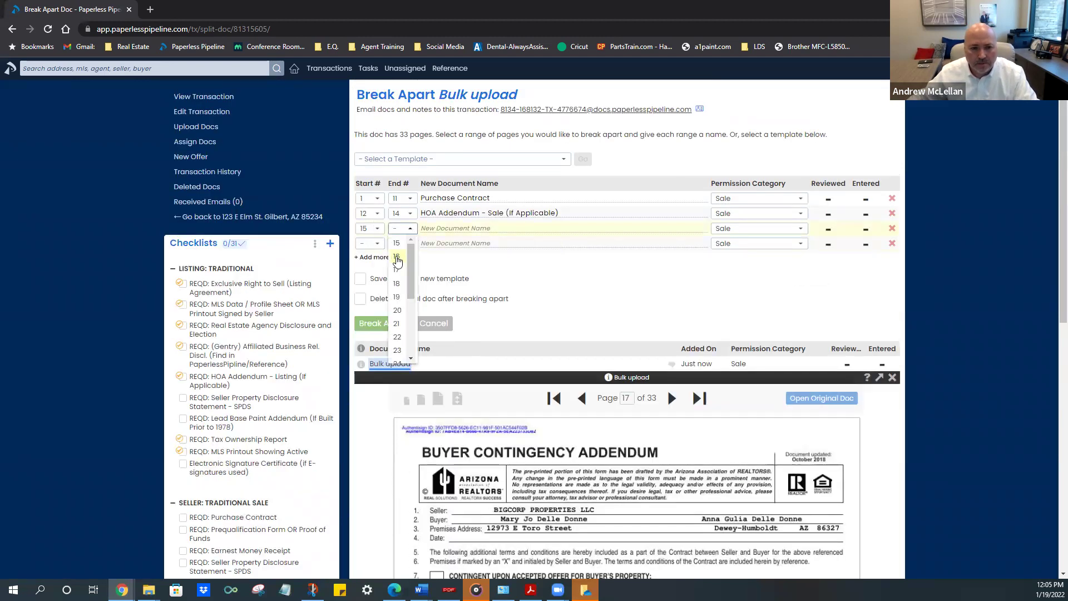
click(397, 257)
click(436, 228)
text(S)
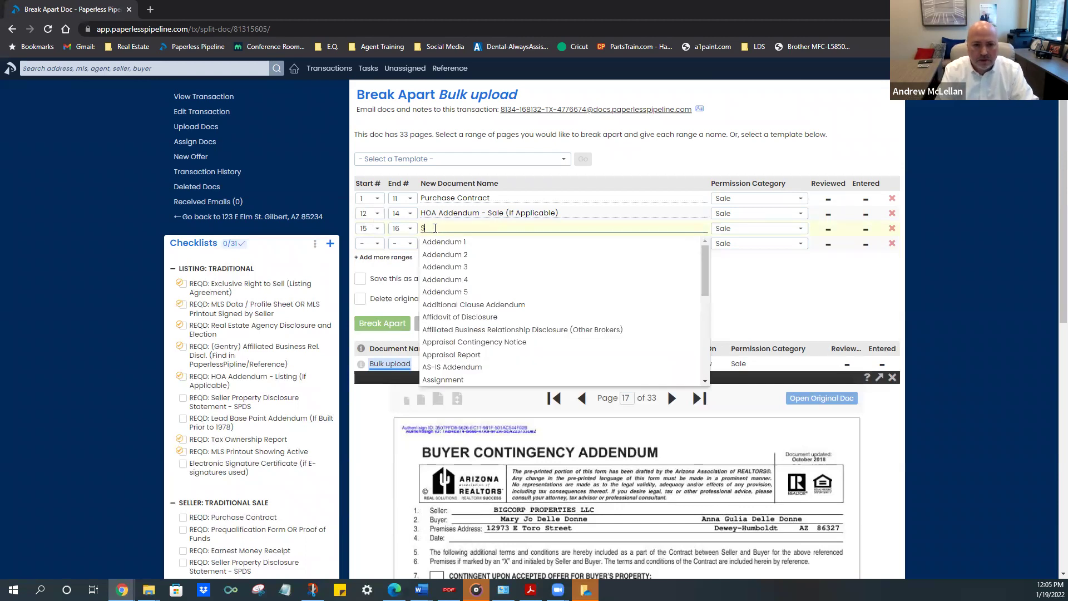
text(old)
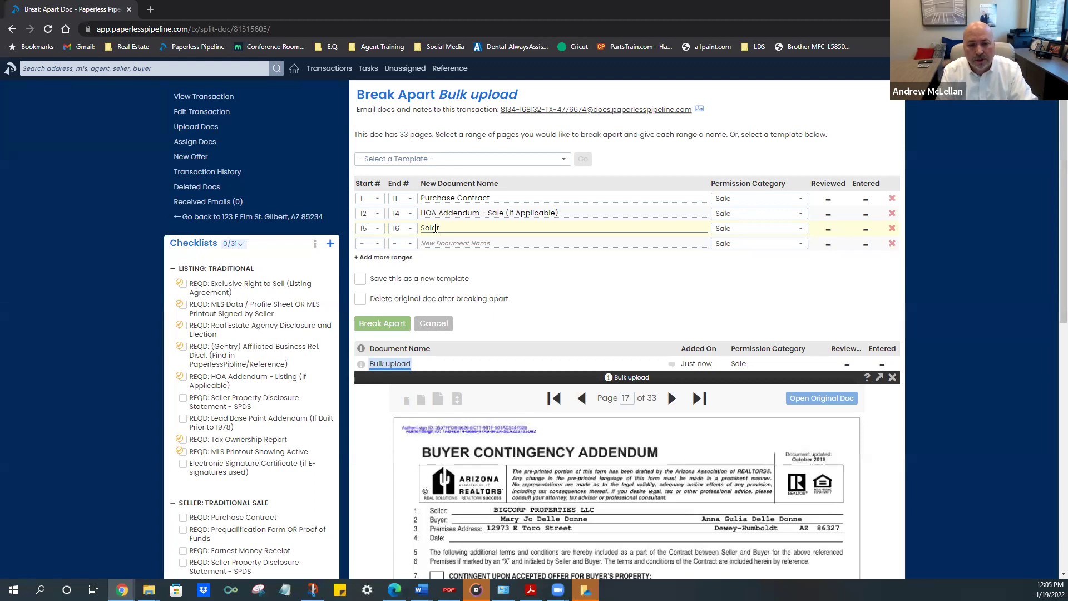
text( Addenum)
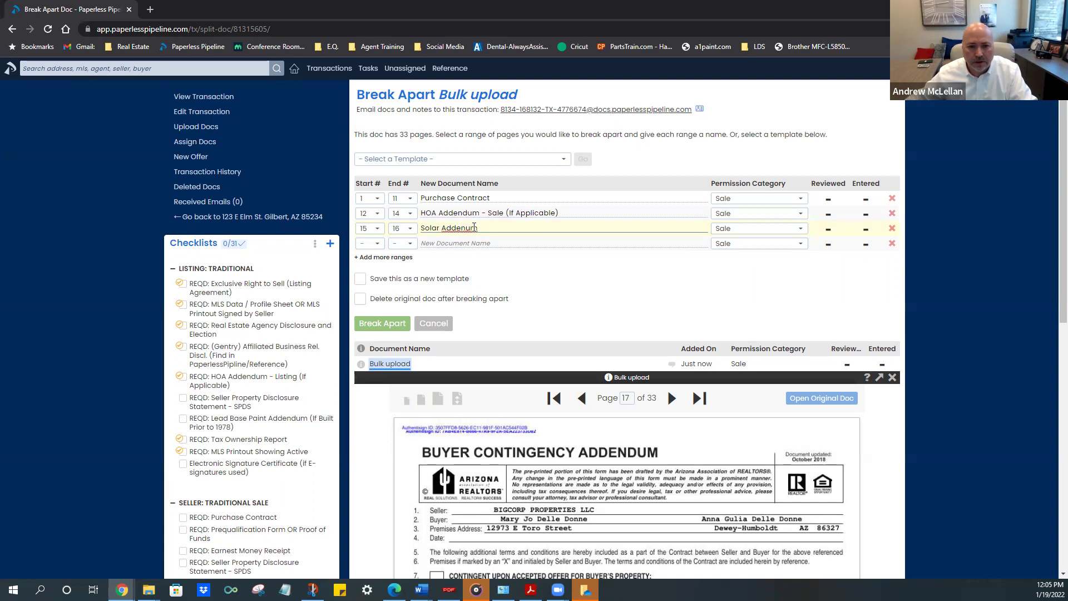
click(465, 228)
text(d)
Define the fourth range as pages 17 to 18 and name it "Buyer Contingency Addendum"
click(373, 243)
scroll(368, 312, down, 2)
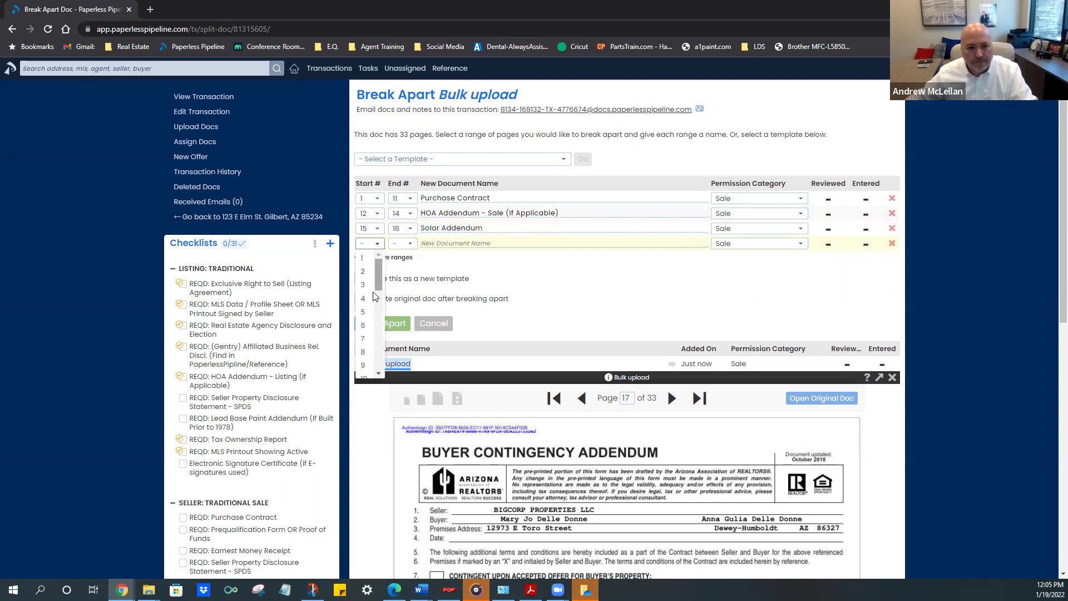
scroll(368, 328, down, 3)
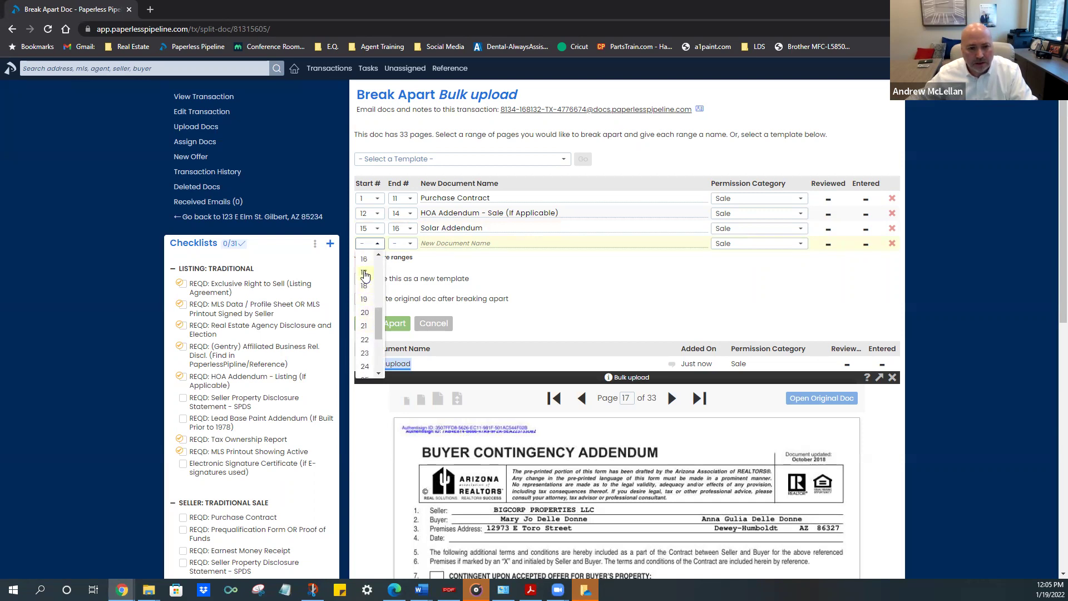
click(365, 272)
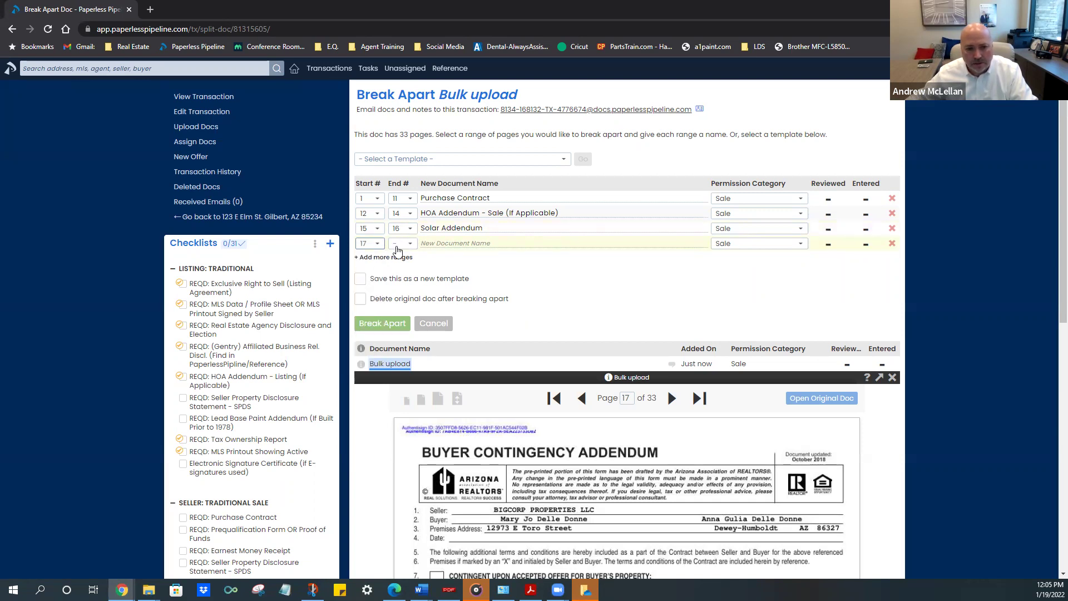
click(401, 246)
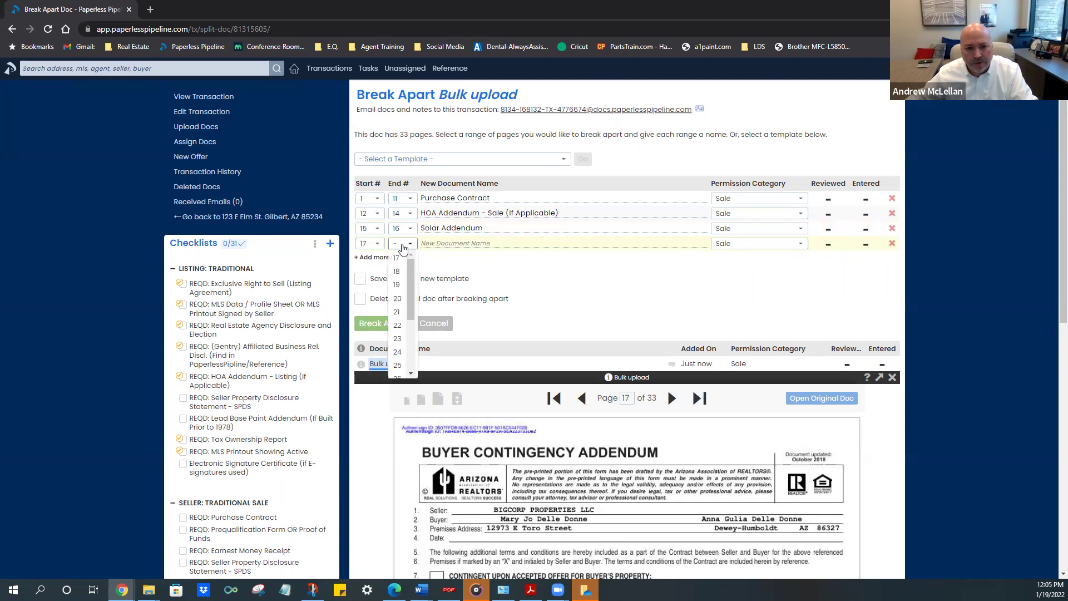
click(401, 271)
click(429, 243)
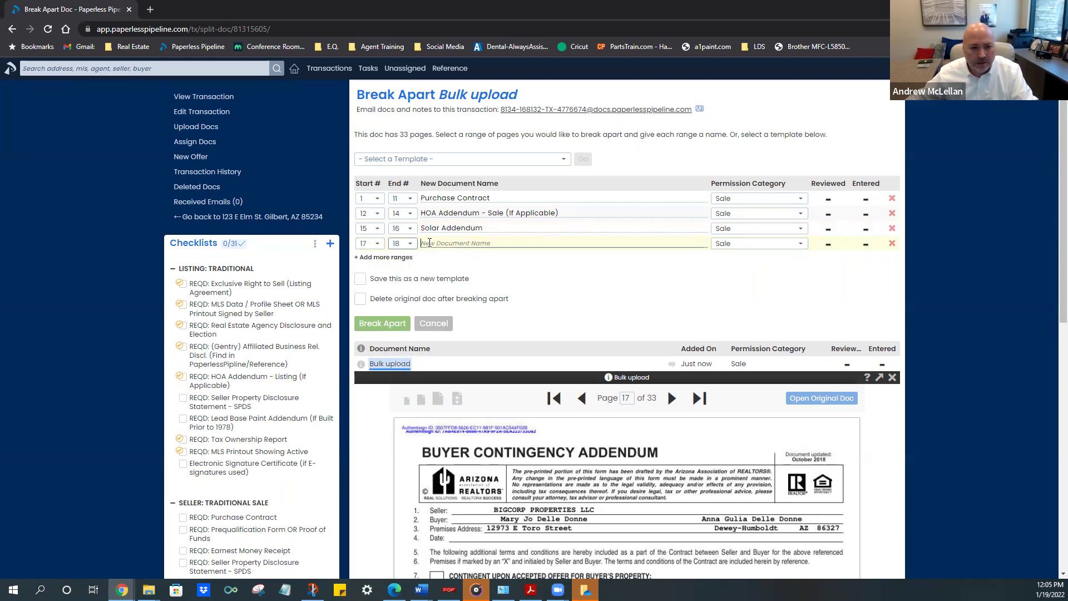
text(Buyer Con)
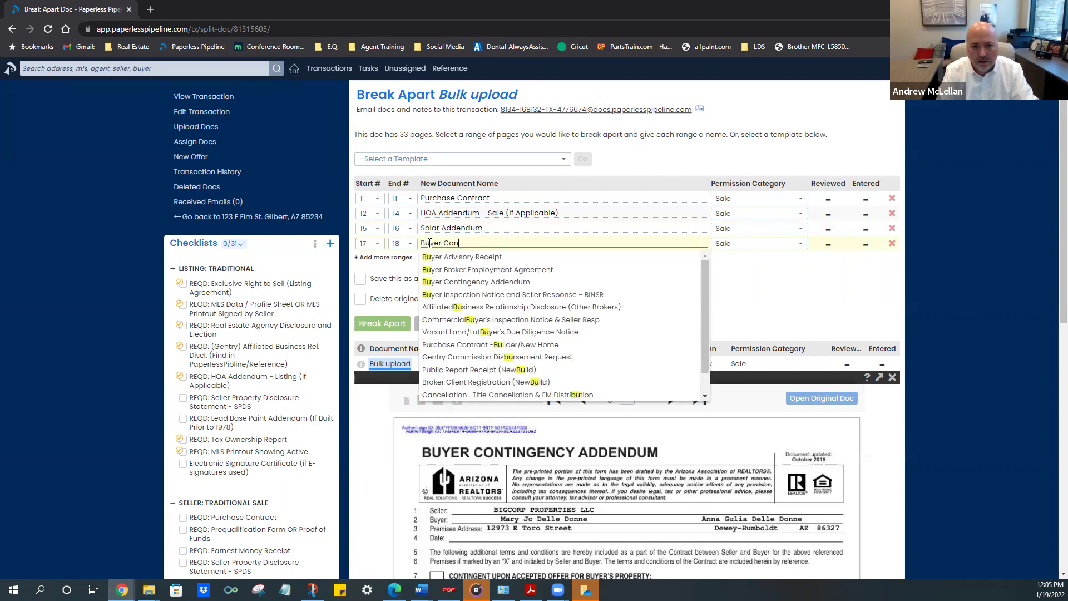
text(tin)
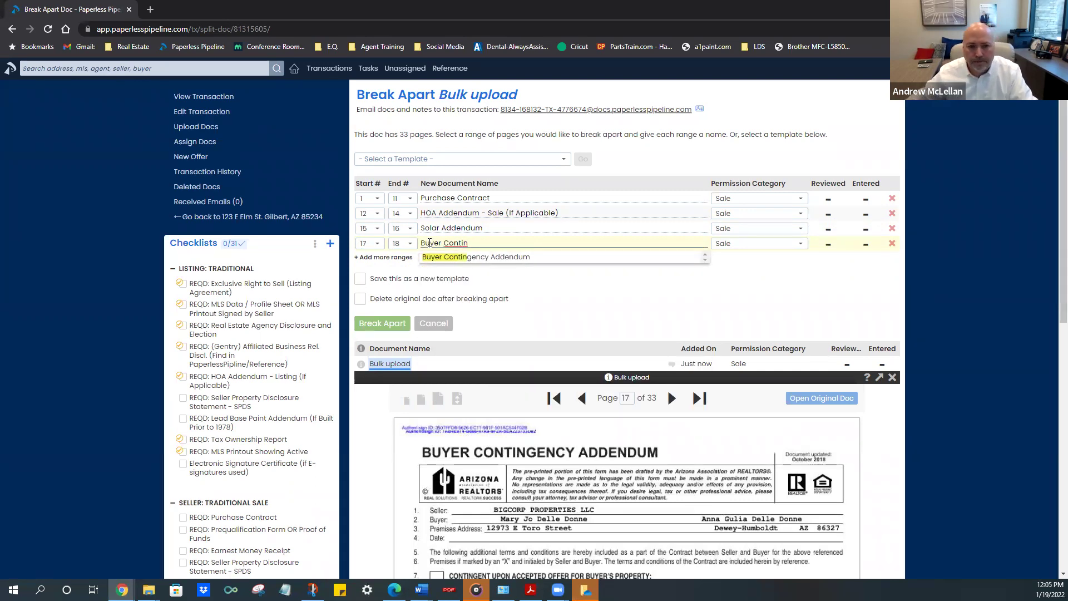
click(449, 257)
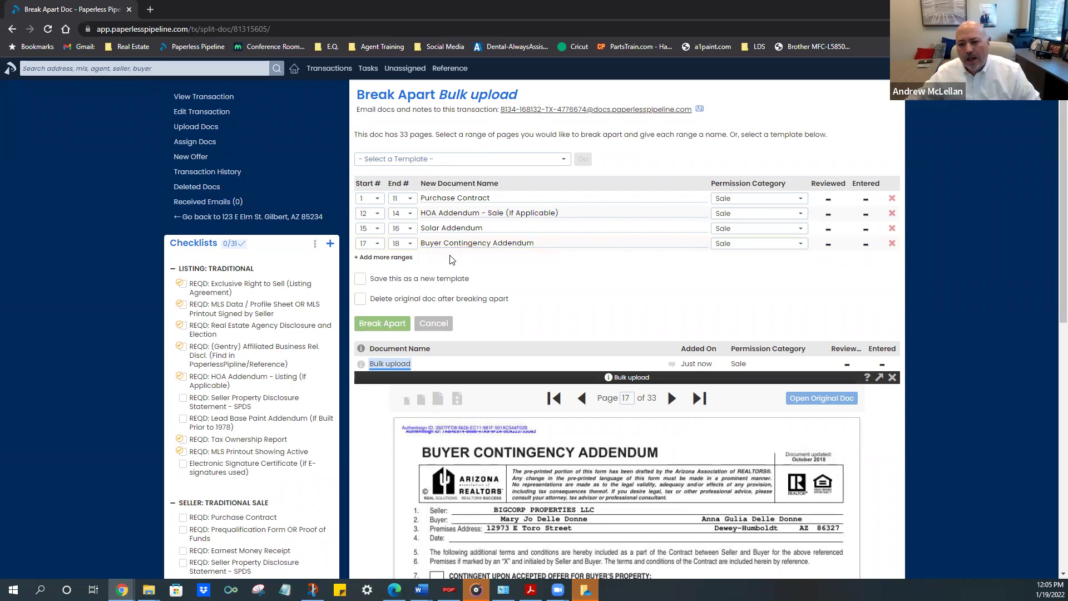
Choose to delete the original document after splitting and break apart the Bulk upload file
mouse_move(498, 305)
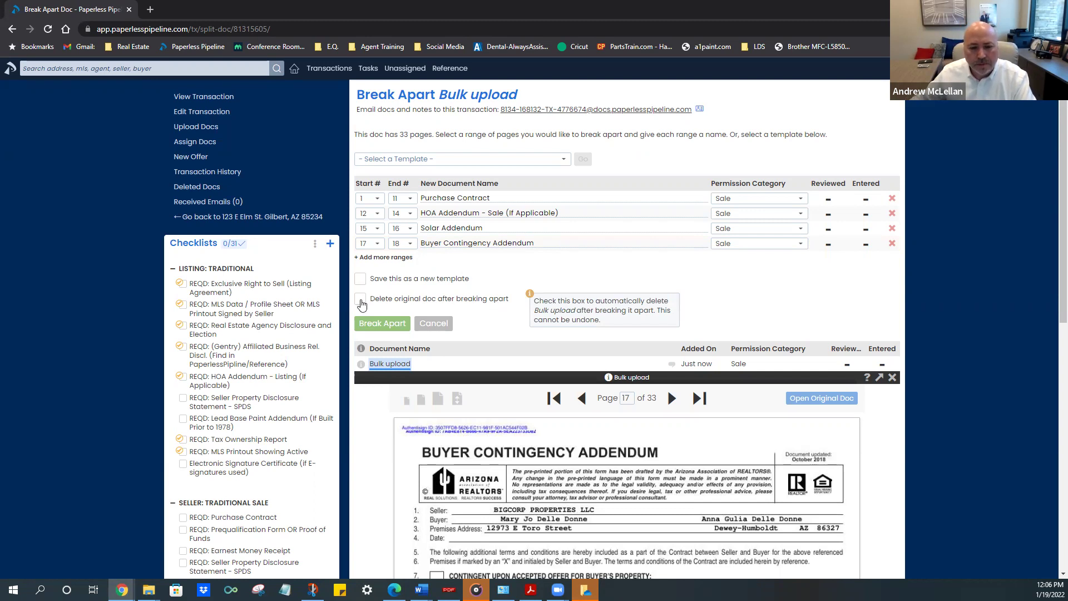
click(360, 301)
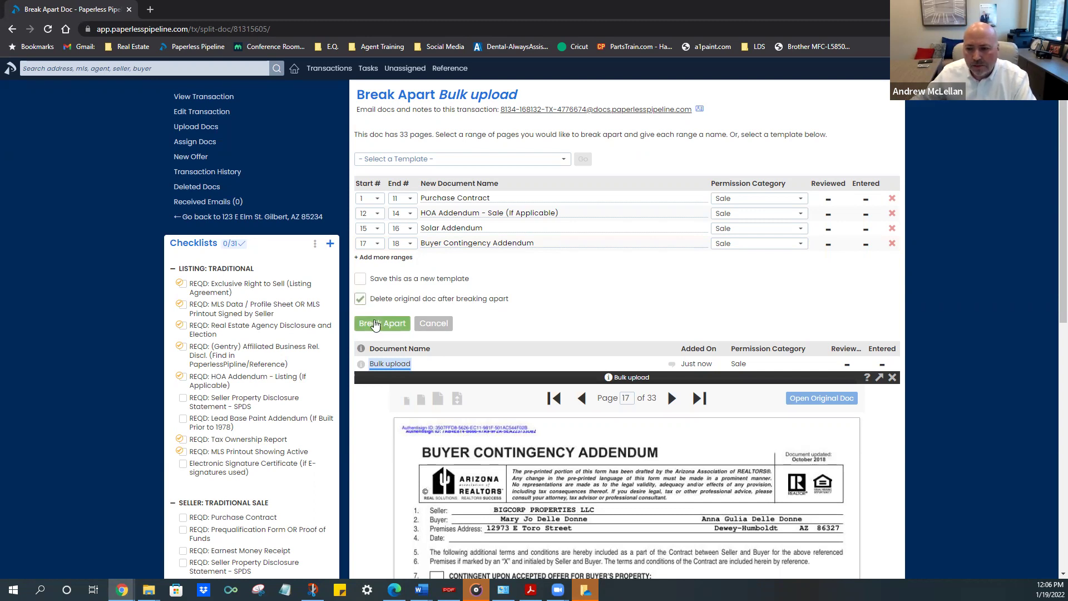
click(375, 325)
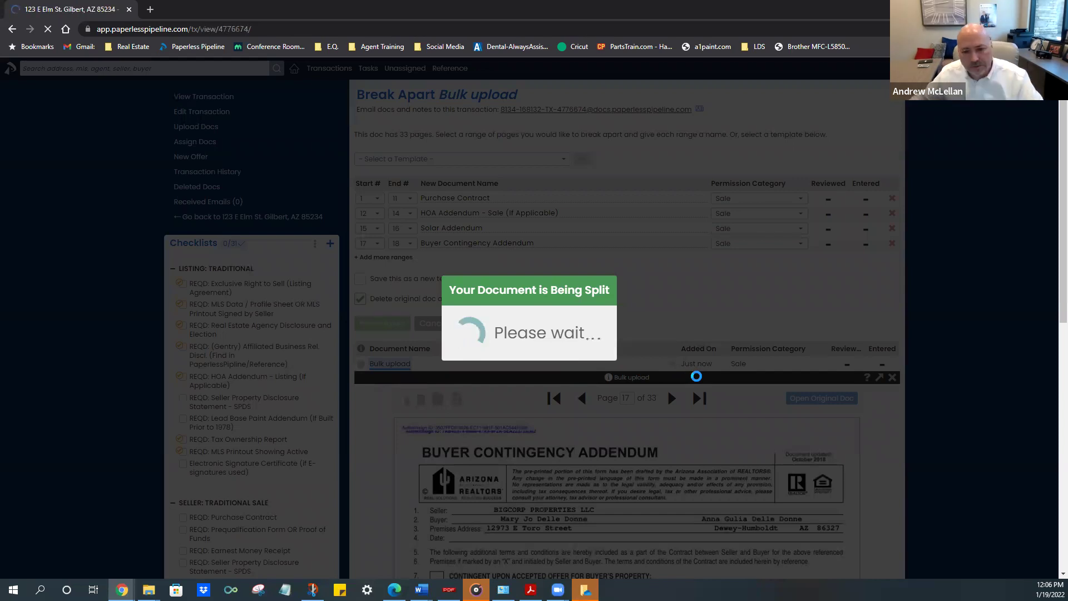
Review the split Sale Docs and check off the required Purchase Contract item in the Seller: Traditional Sale checklist
scroll(697, 379, down, 3)
scroll(697, 379, down, 4)
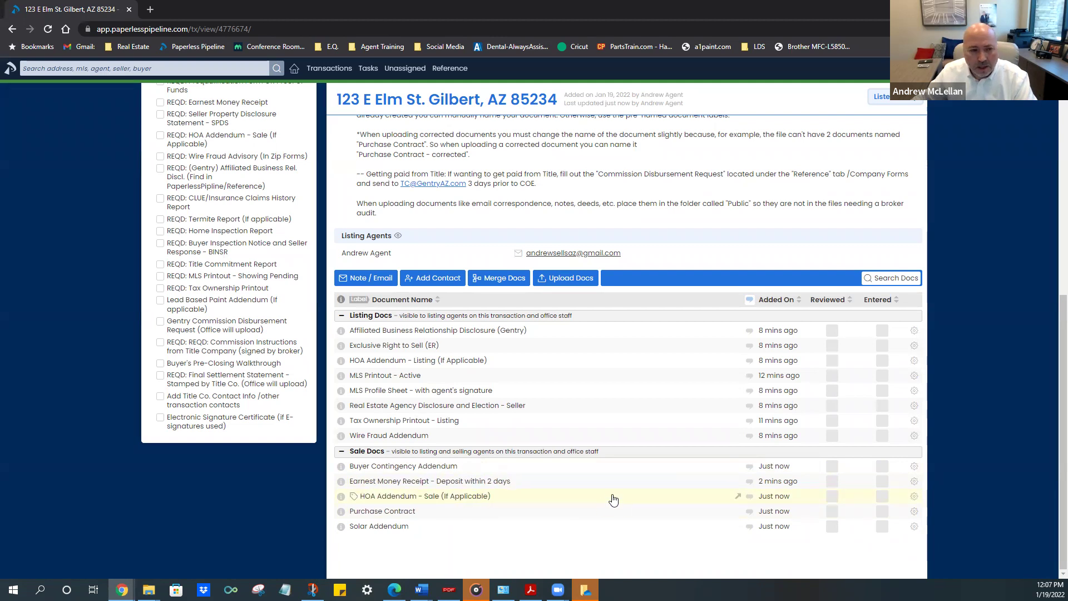
scroll(590, 436, up, 3)
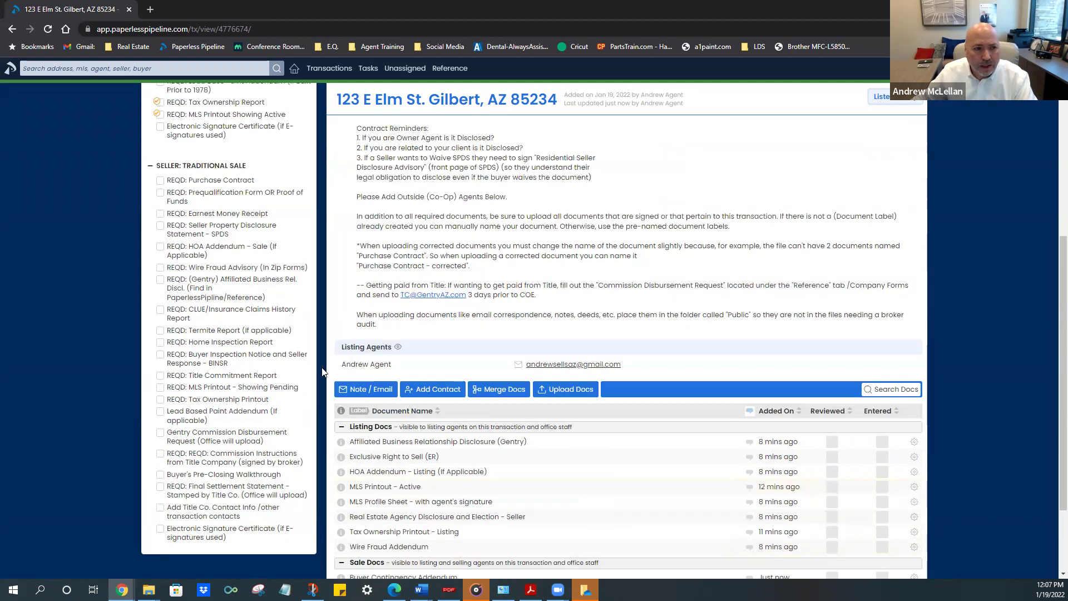
scroll(487, 452, down, 2)
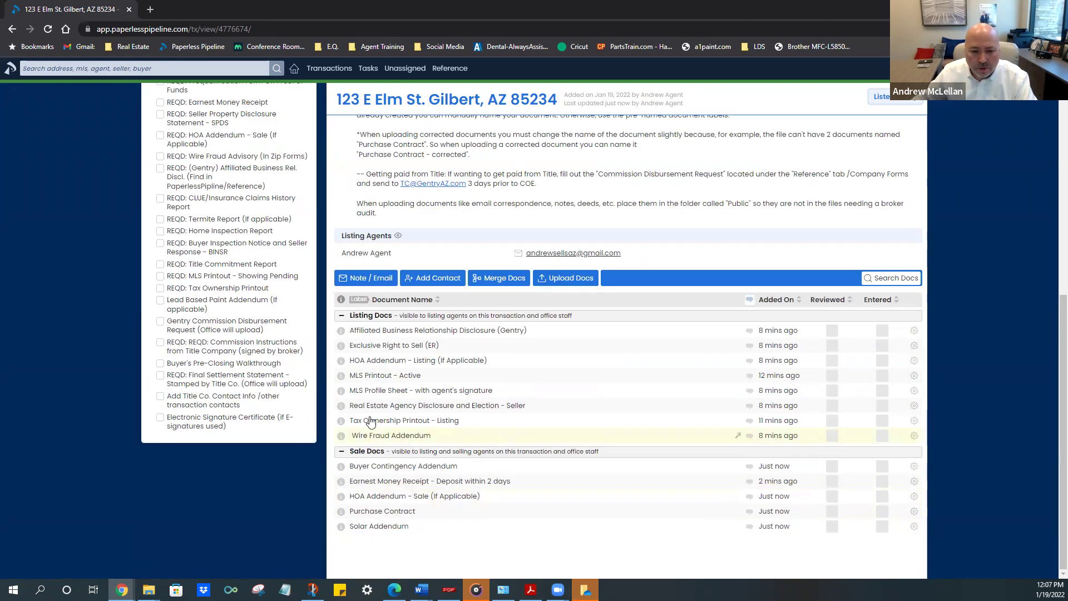
scroll(249, 373, up, 1)
click(159, 180)
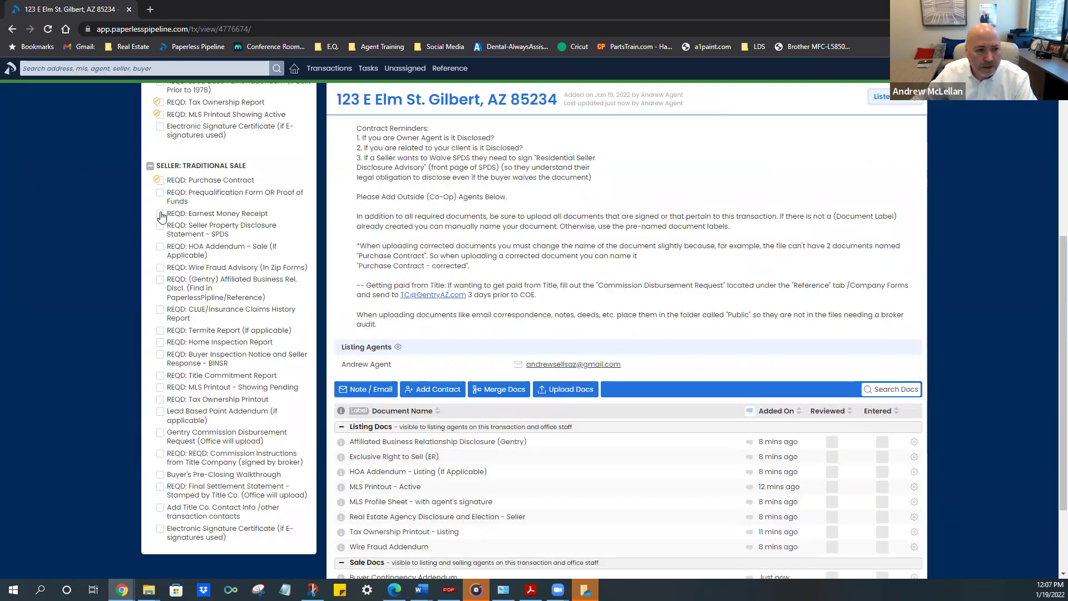
Check off the required Earnest Money Receipt and HOA Addendum - Sale items, and review the remaining checklist and documents
click(161, 213)
click(161, 247)
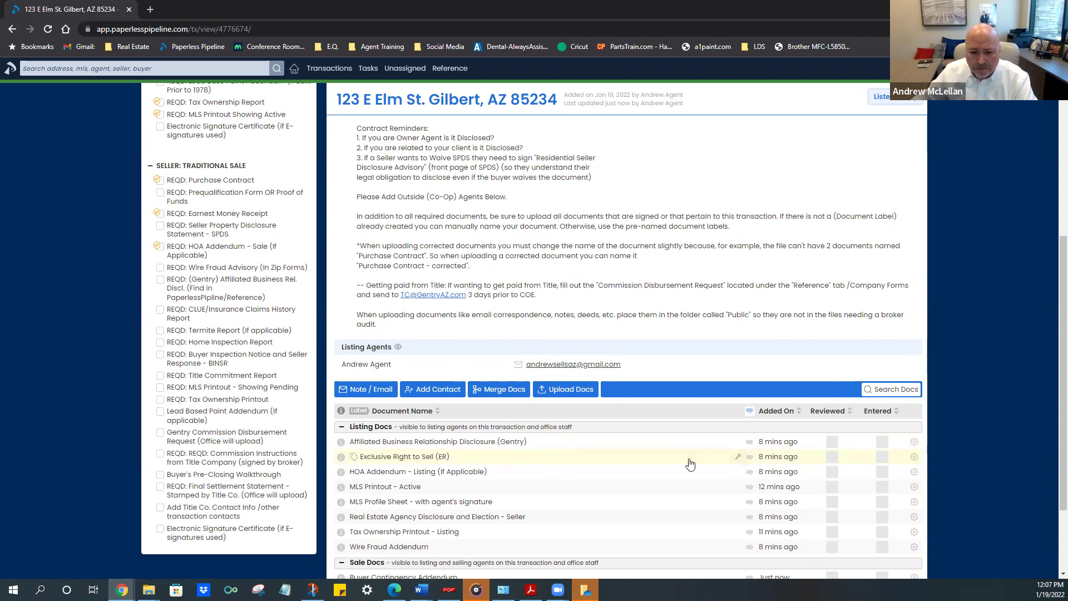
scroll(250, 199, up, 2)
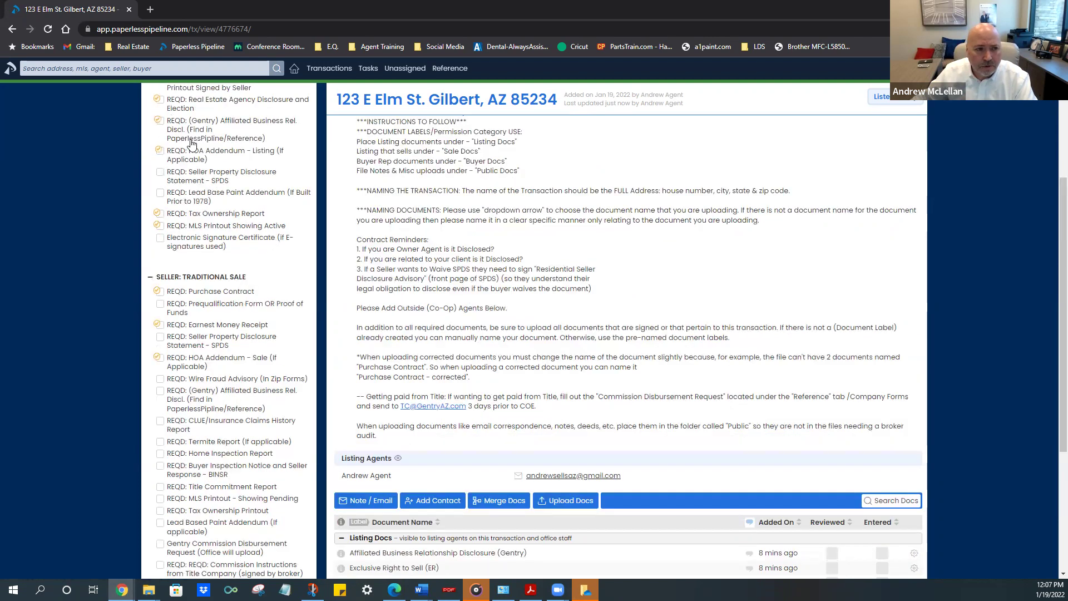
scroll(192, 144, up, 2)
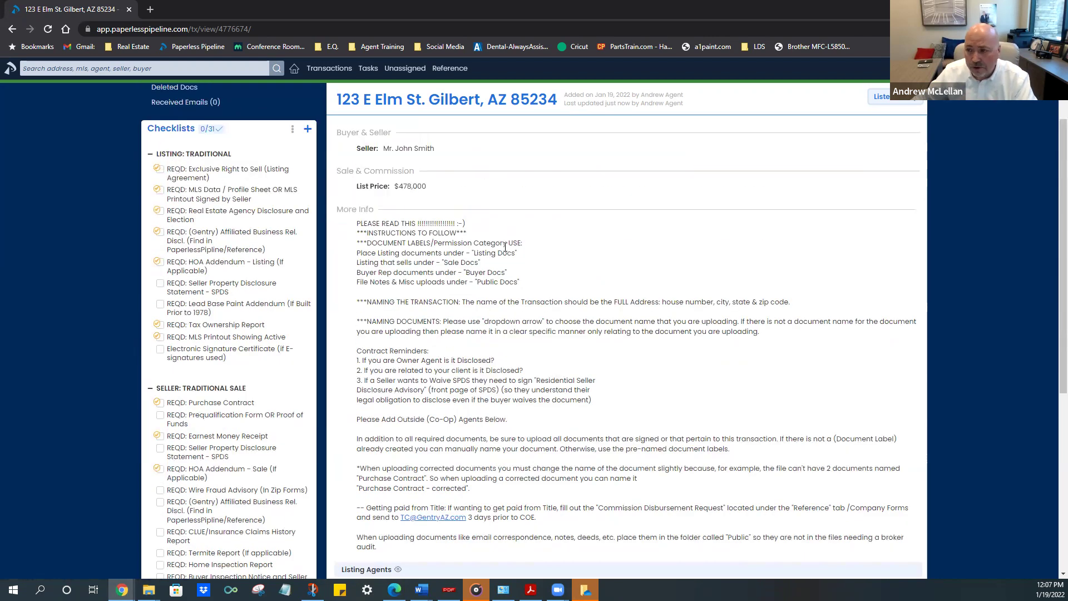
scroll(604, 352, down, 4)
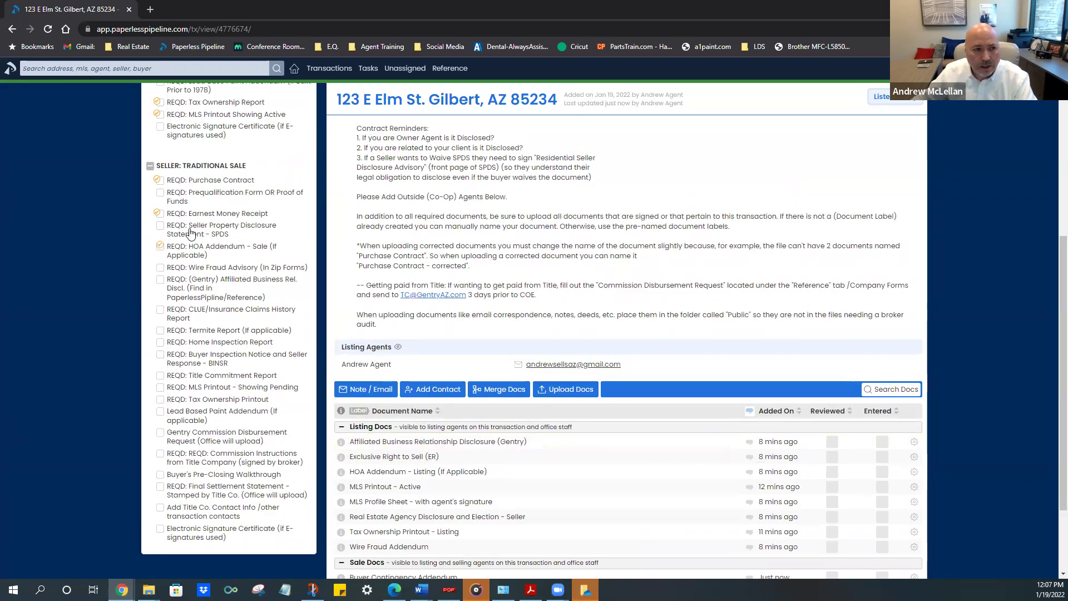
scroll(188, 226, up, 2)
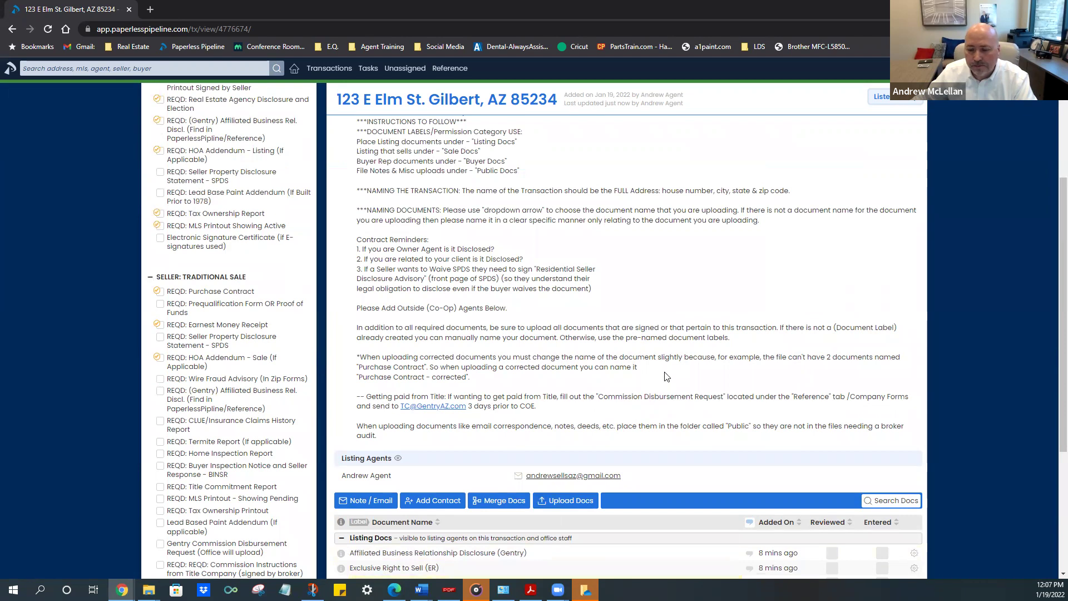
scroll(666, 376, down, 2)
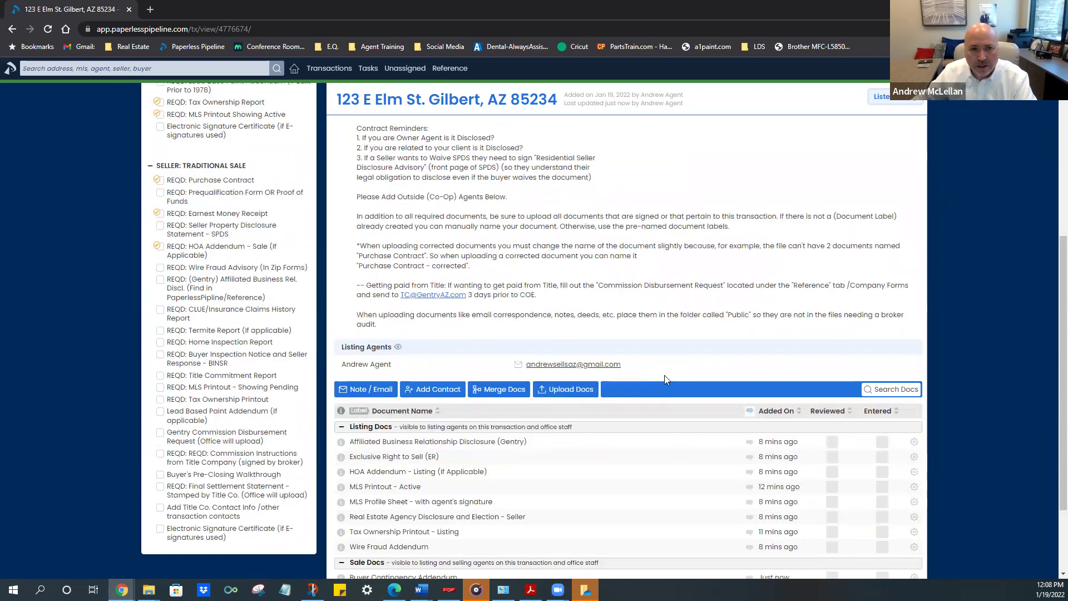
scroll(664, 375, down, 2)
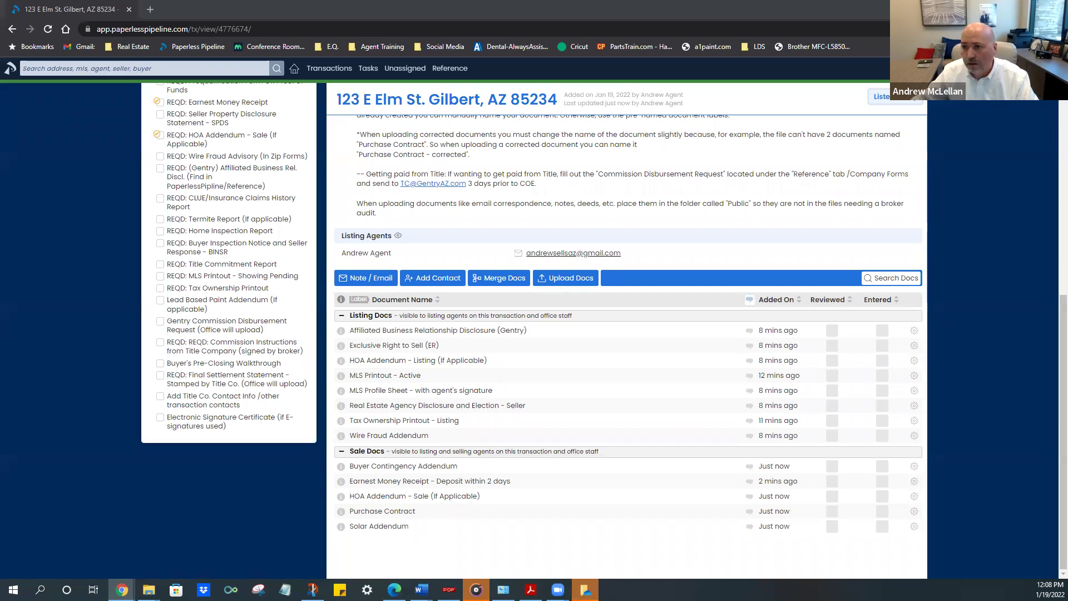
Switch to the administrator's browser window, search transactions by the listing's street address, and open the matching residential transaction
key(alt+Tab)
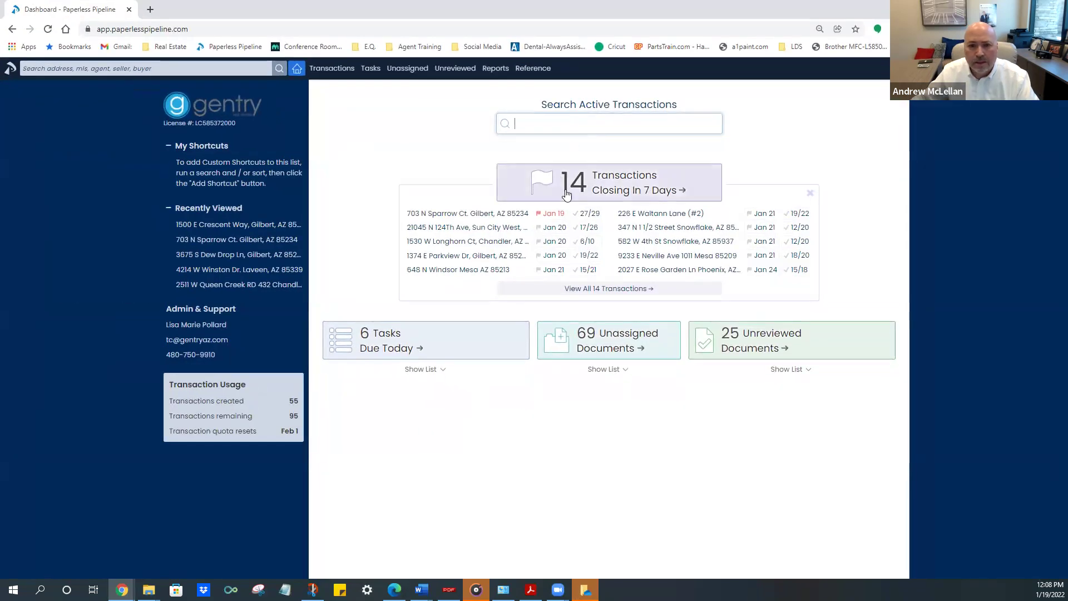
click(196, 69)
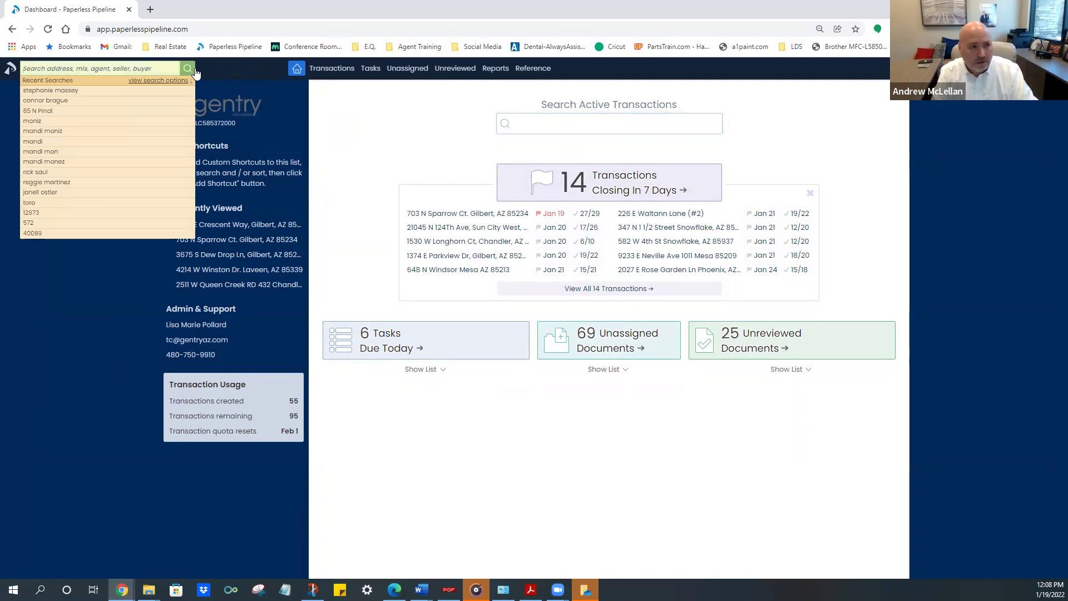
text(123 E elm)
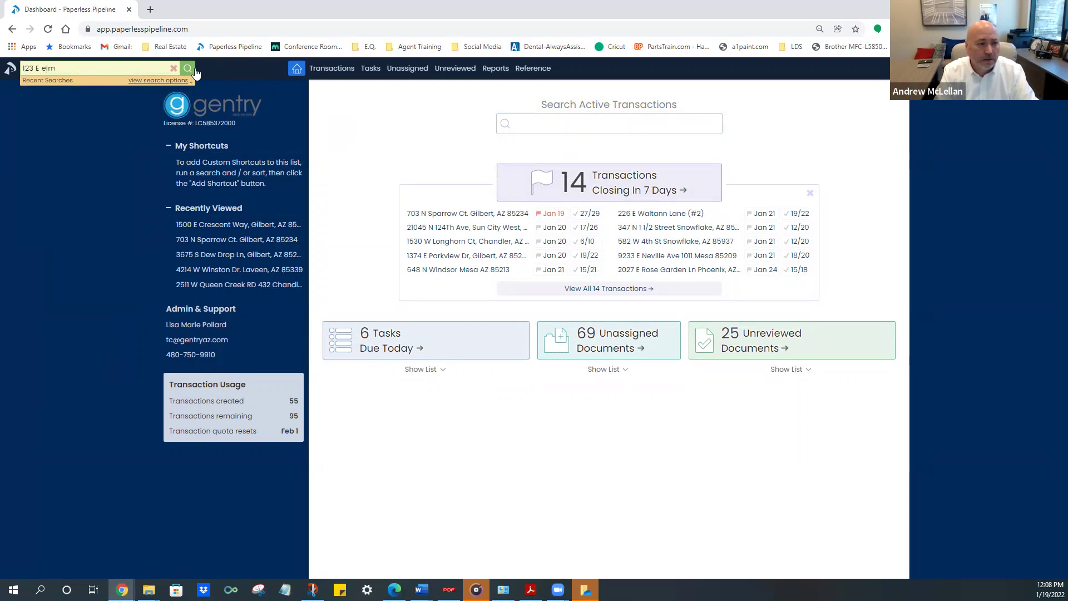
click(195, 69)
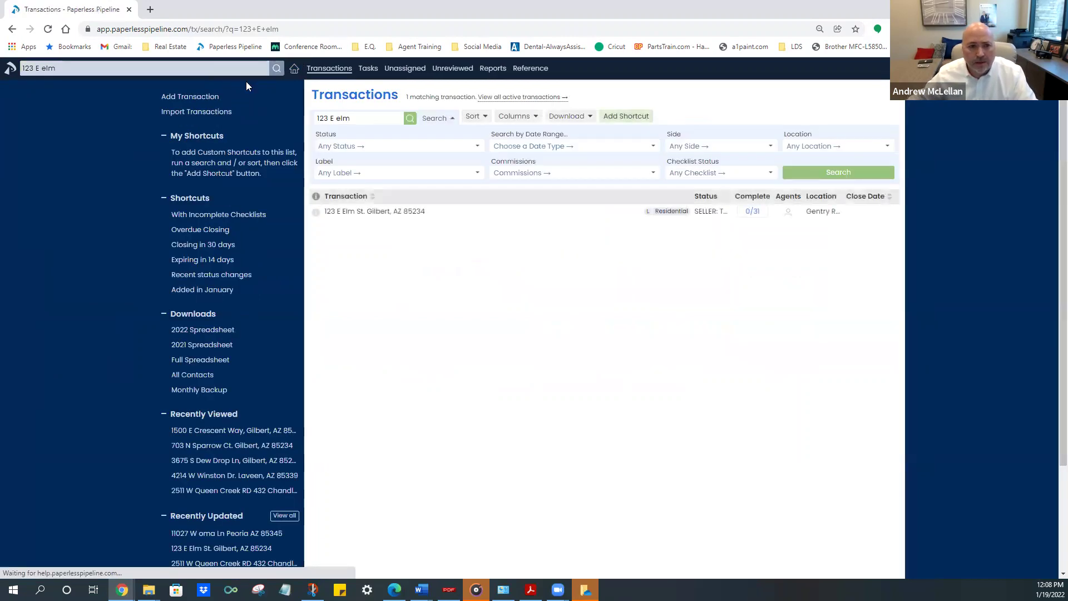
click(366, 212)
Look through both pages of the Affiliated Business Relationship Disclosure (Gentry) and mark it as Reviewed and Entered
scroll(465, 239, down, 5)
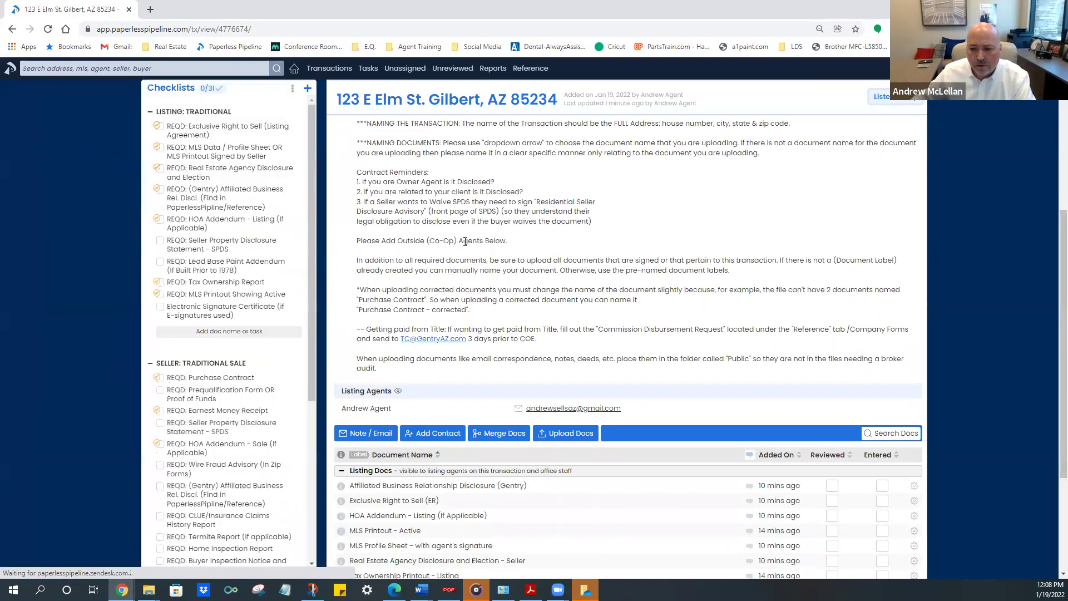
scroll(465, 241, down, 3)
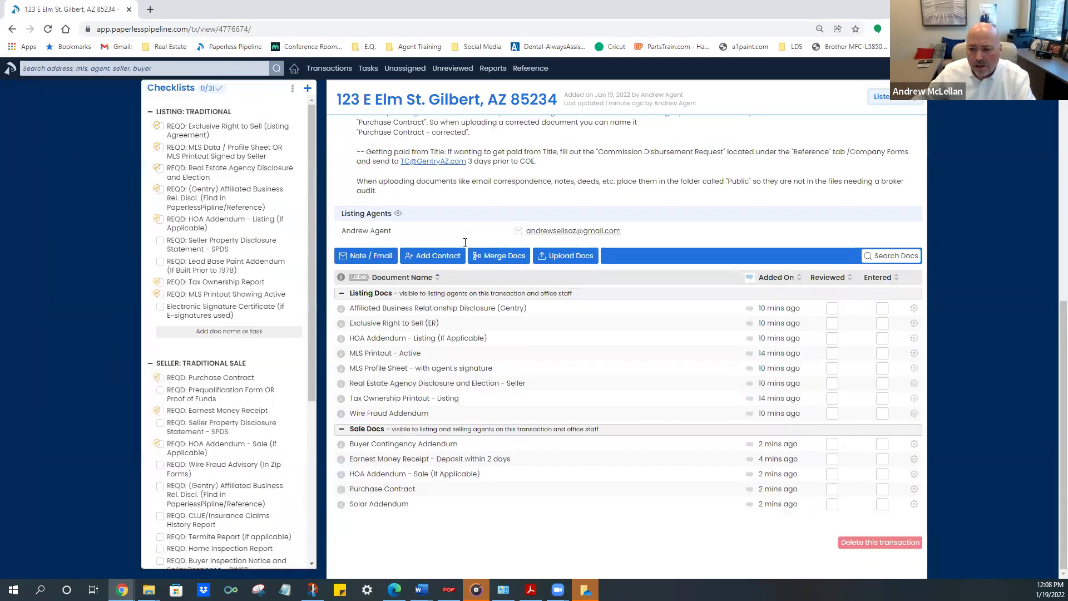
click(470, 309)
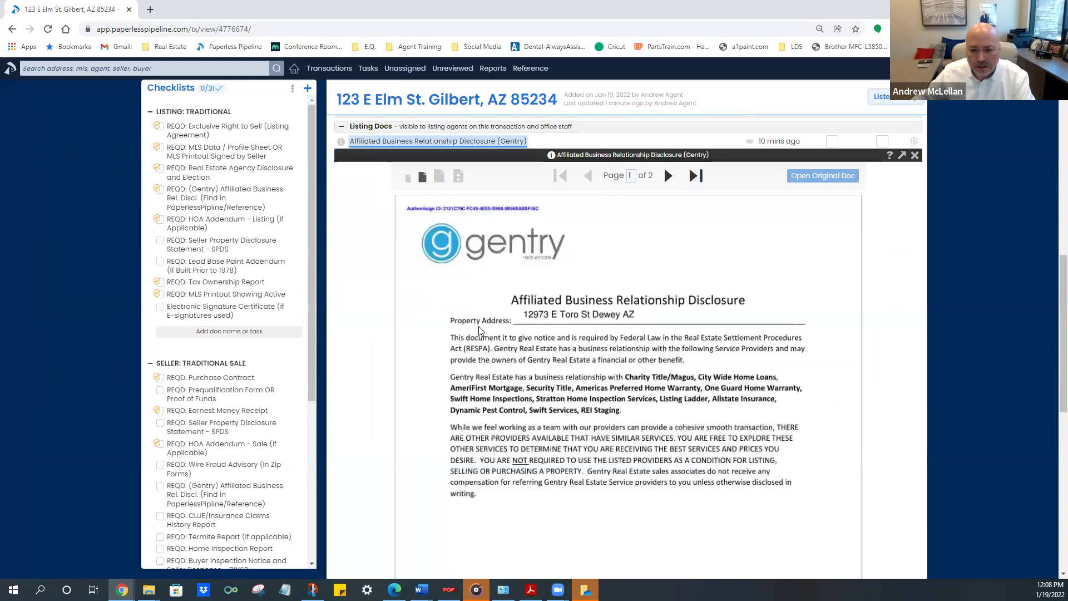
scroll(480, 330, down, 3)
click(481, 331)
scroll(490, 328, up, 4)
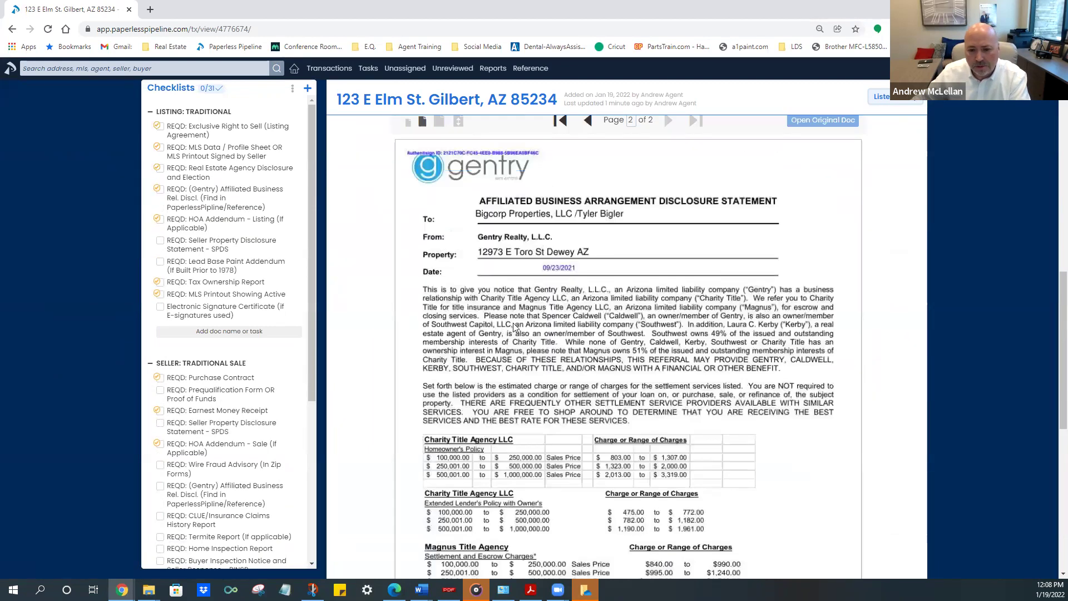
click(830, 198)
click(882, 198)
click(916, 213)
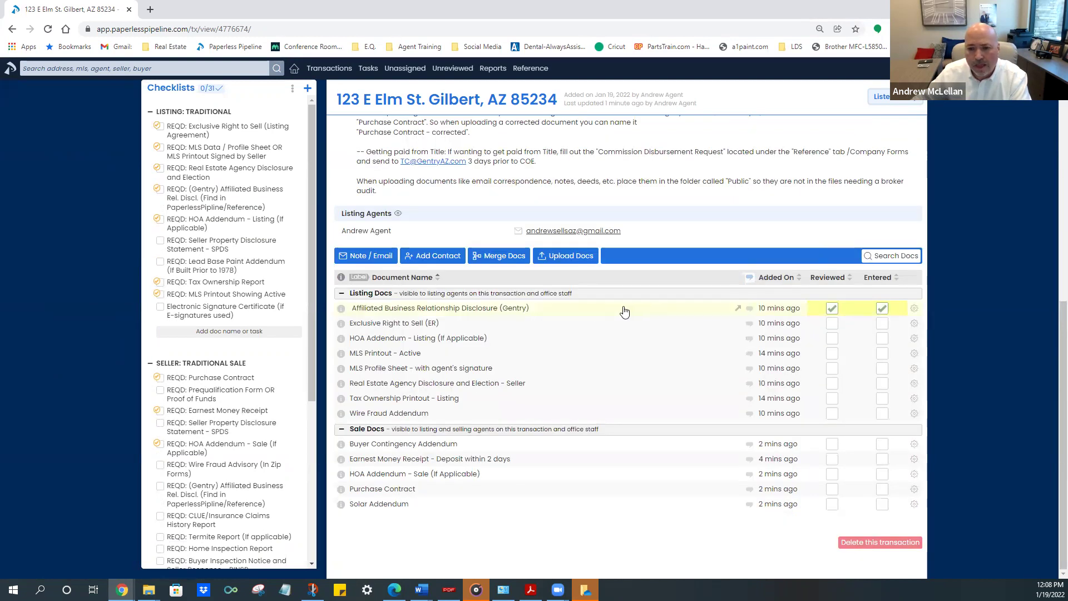
Open Exclusive Right to Sell (ER), mark it Reviewed and Entered, and complete its item in the Listing: Traditional checklist
click(440, 324)
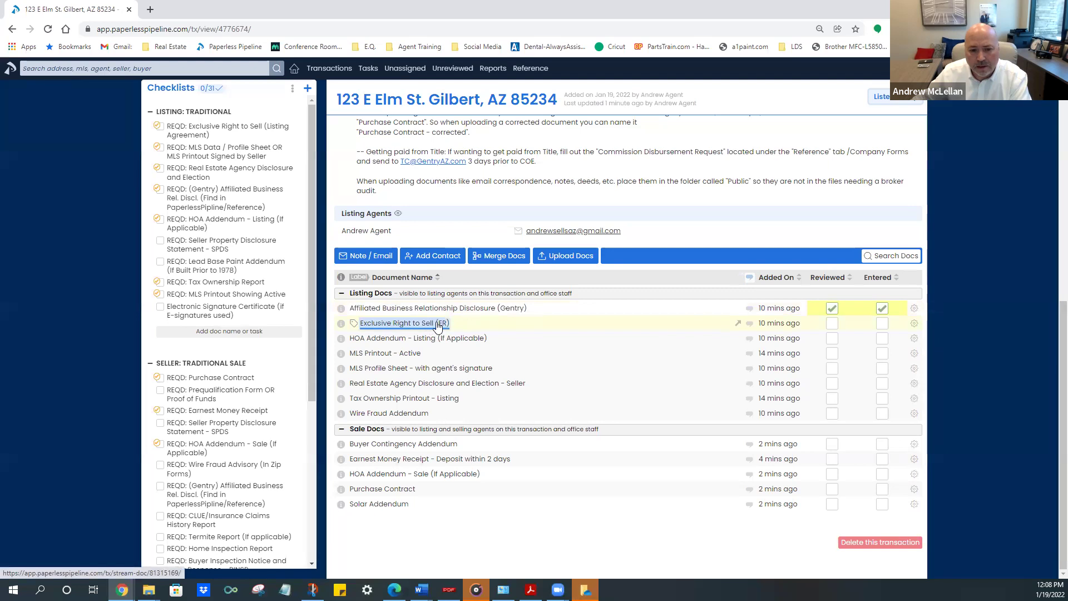
click(831, 323)
click(882, 324)
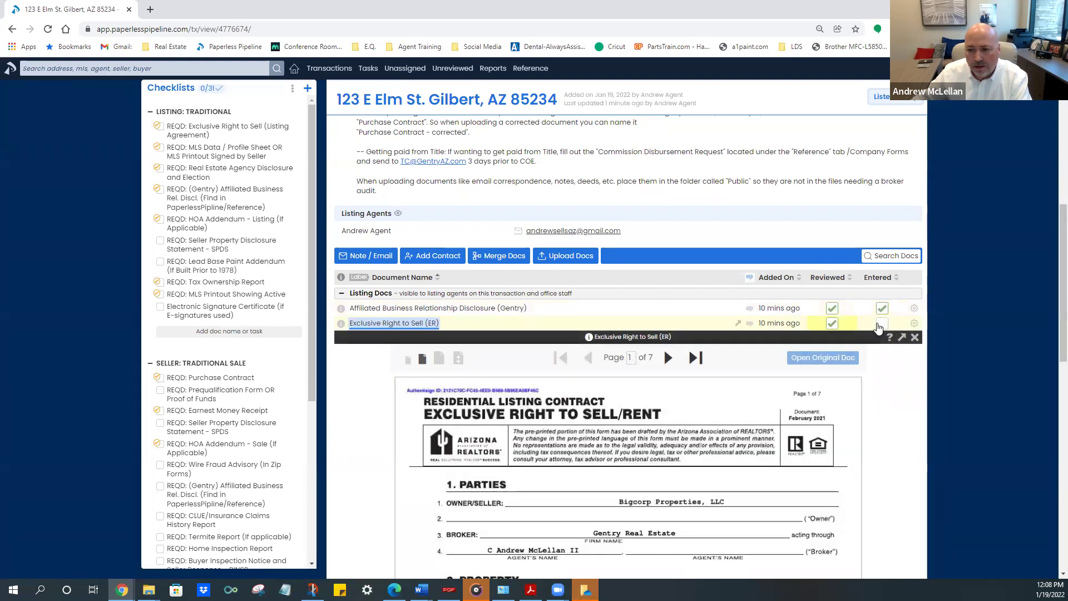
click(160, 126)
Save the comment "Missing initials on line 12" on the Exclusive Right to Sell document and close its preview
click(749, 323)
text(Mis)
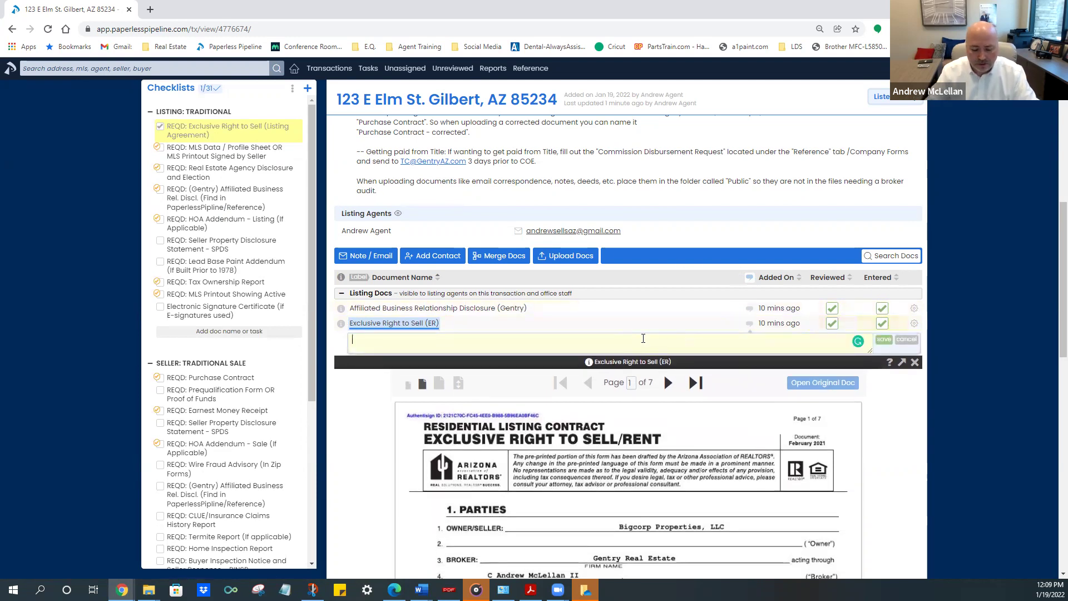
text(sing)
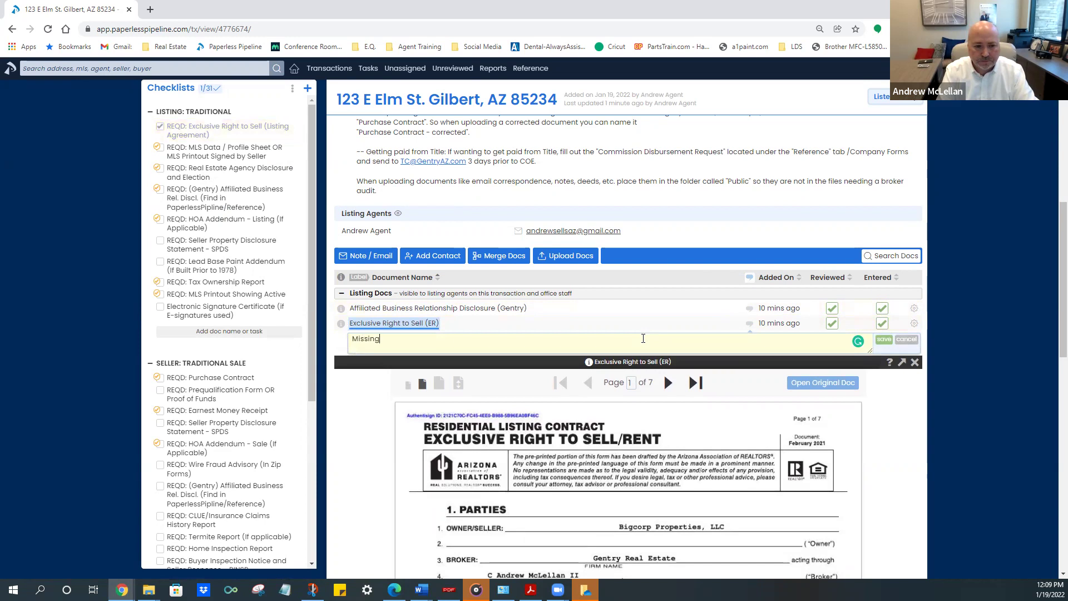
text( initals on line 12)
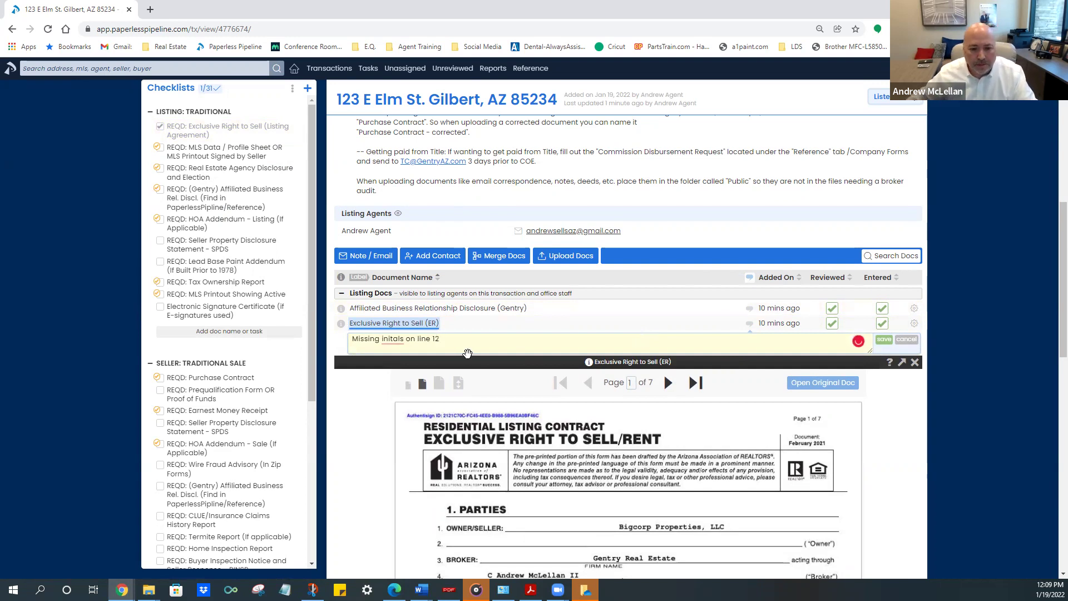
right_click(393, 340)
click(401, 360)
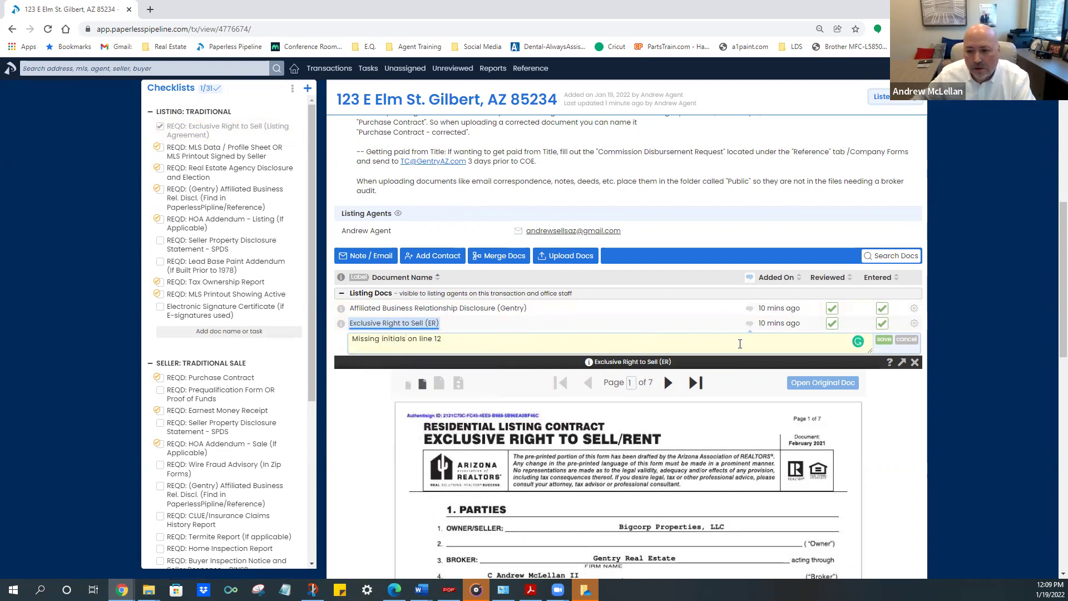
click(883, 339)
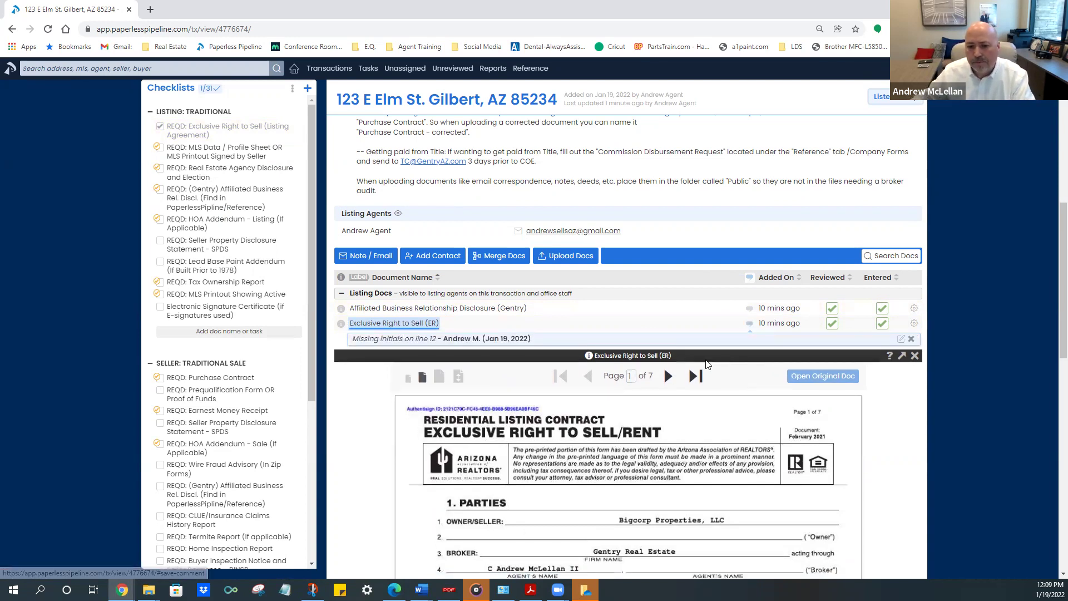
click(915, 355)
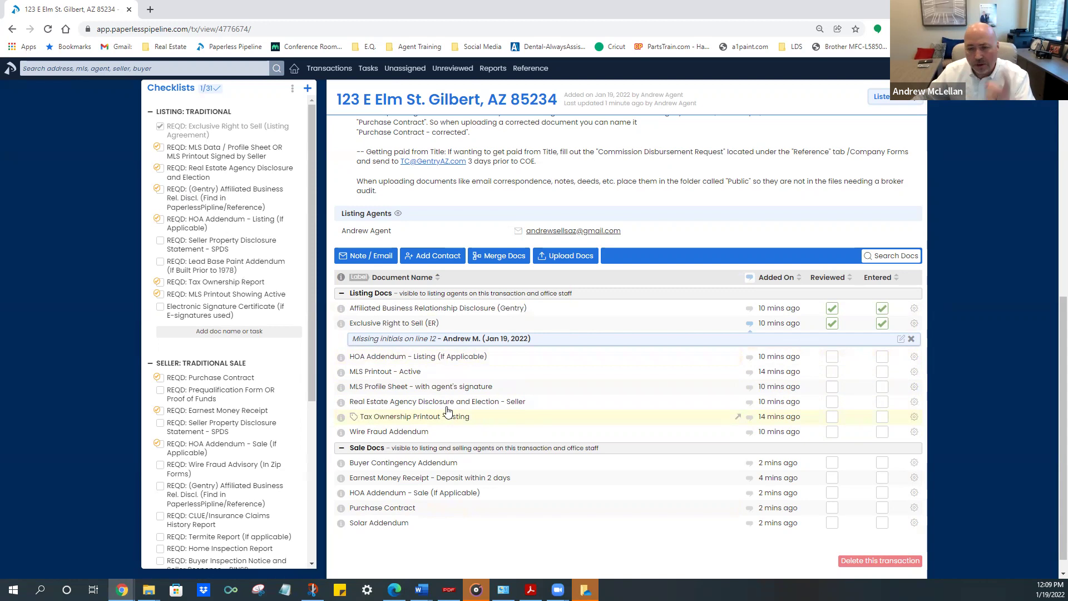
Add the "Escrow Cancellation - Sale fell through" checklist to the transaction
scroll(209, 276, up, 3)
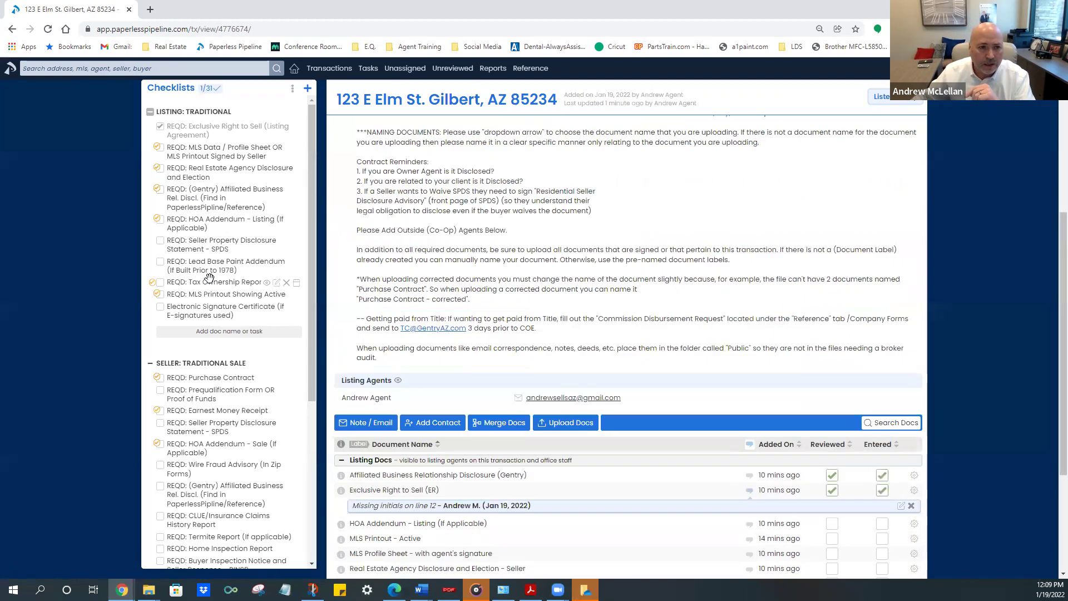
click(307, 90)
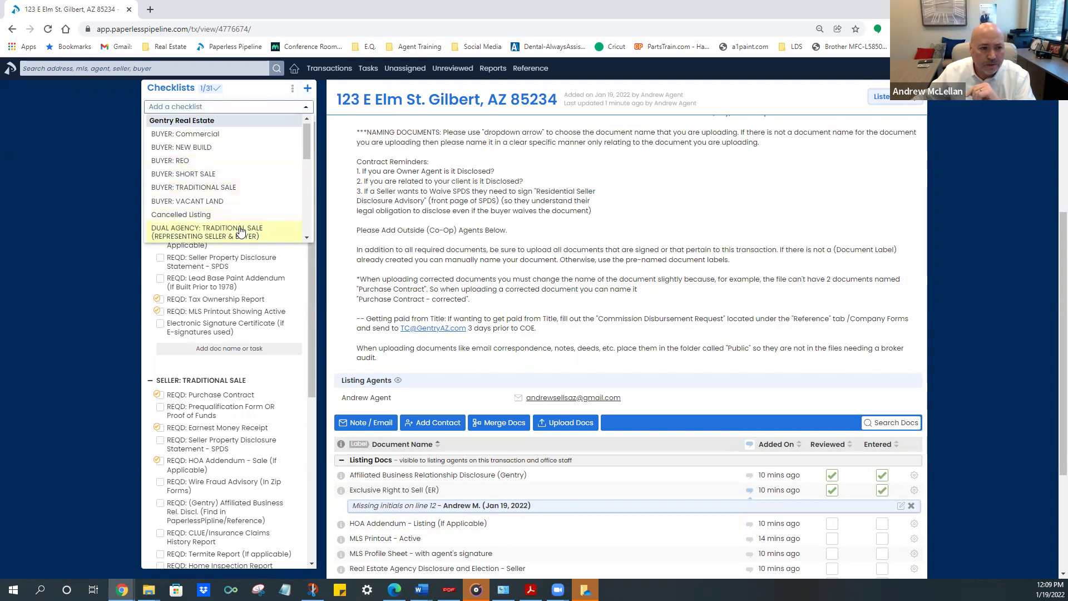
click(305, 240)
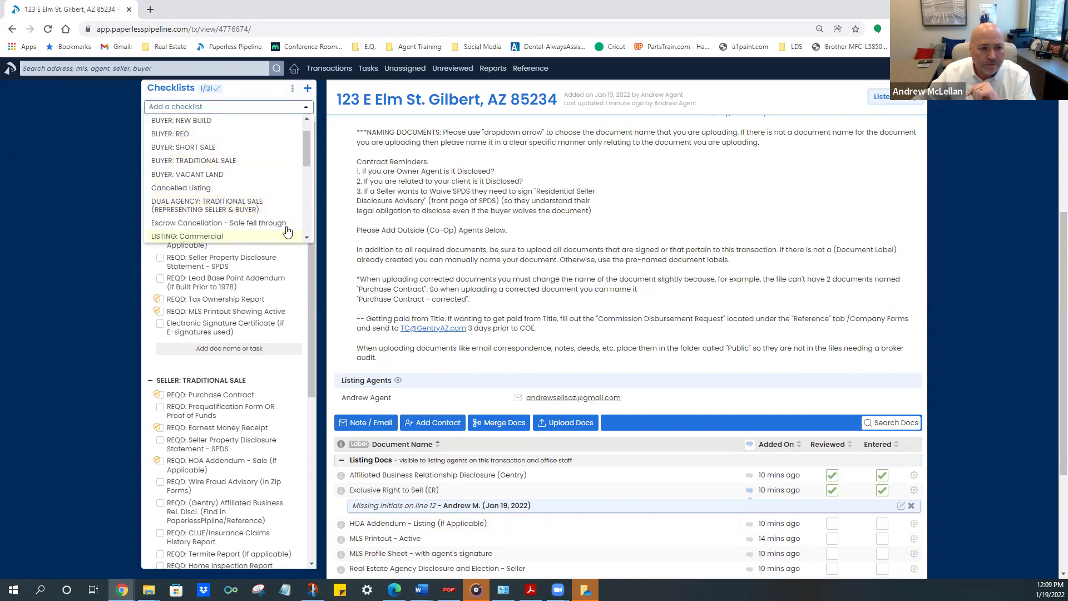
click(202, 225)
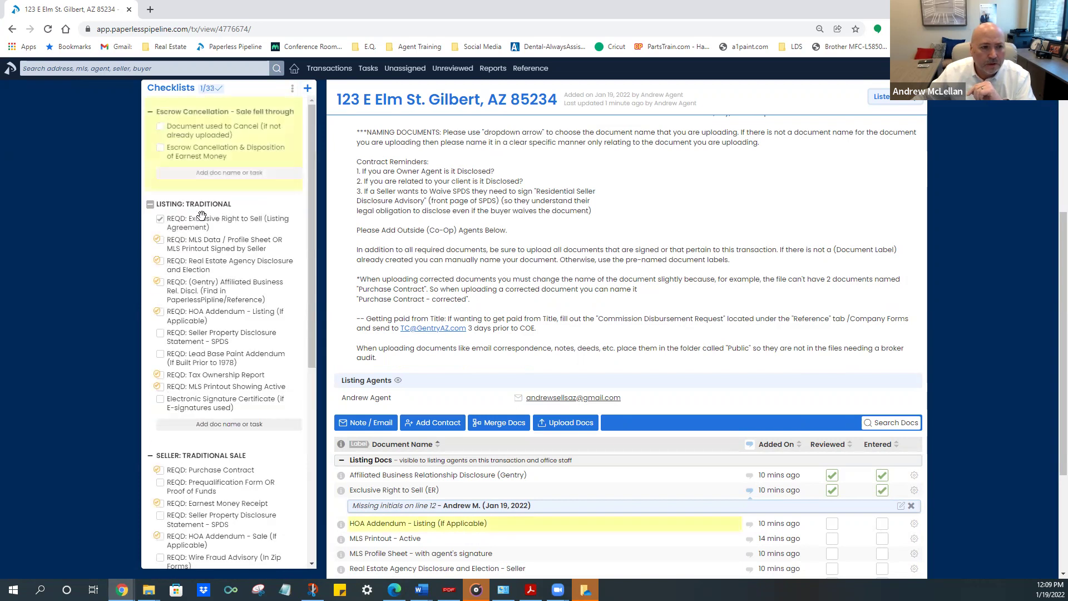
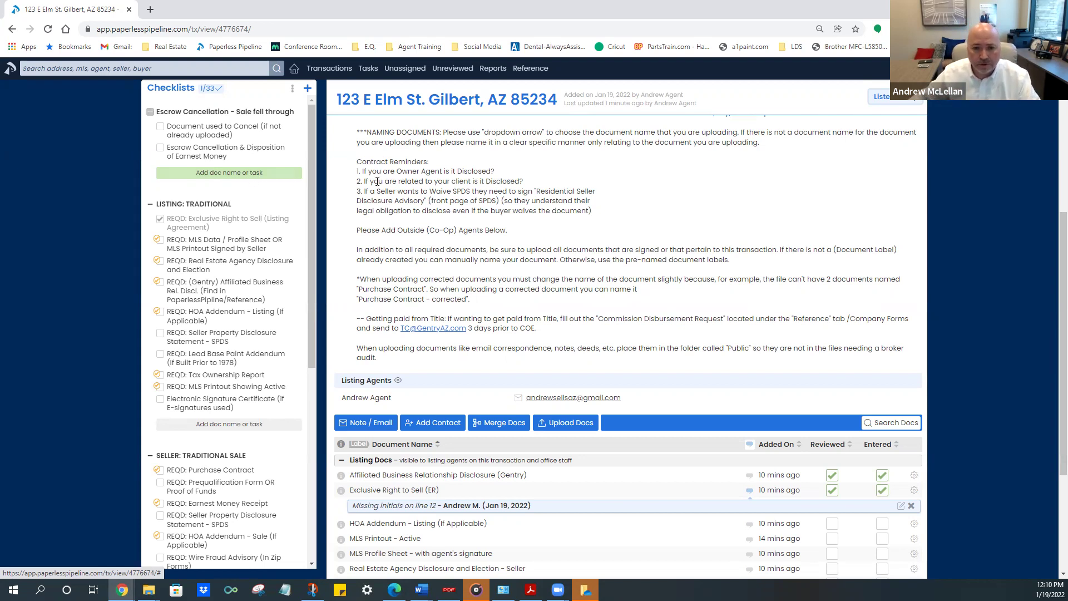
scroll(547, 268, down, 3)
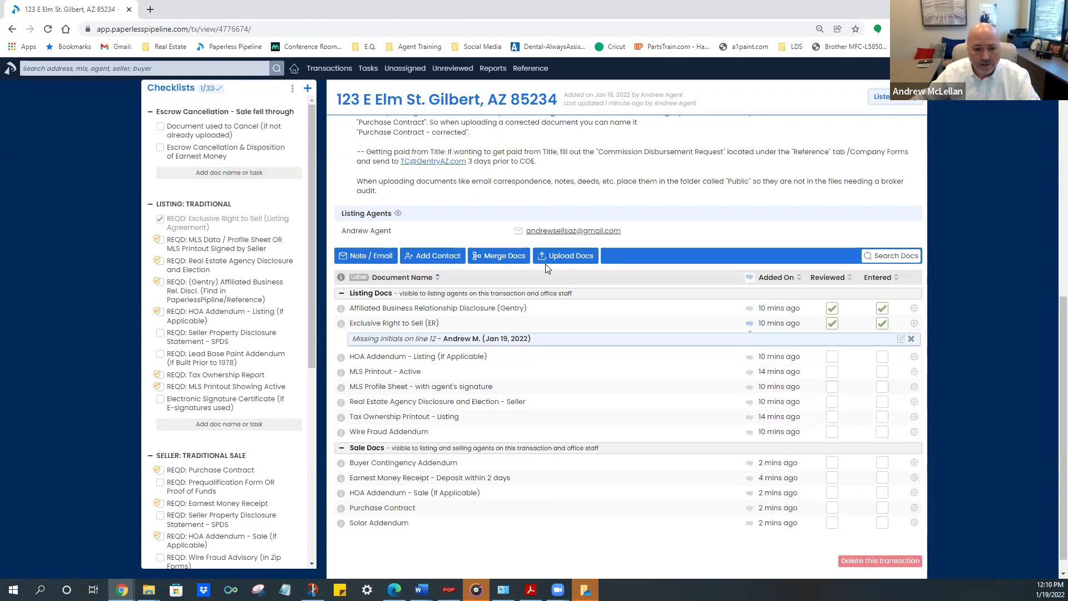
scroll(547, 269, up, 3)
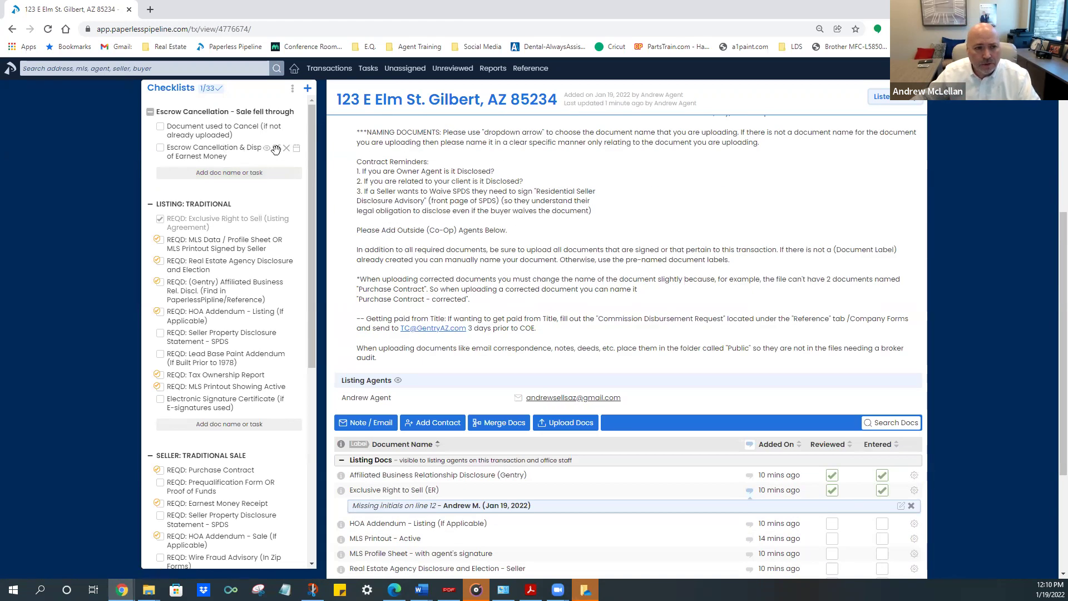
scroll(516, 255, down, 3)
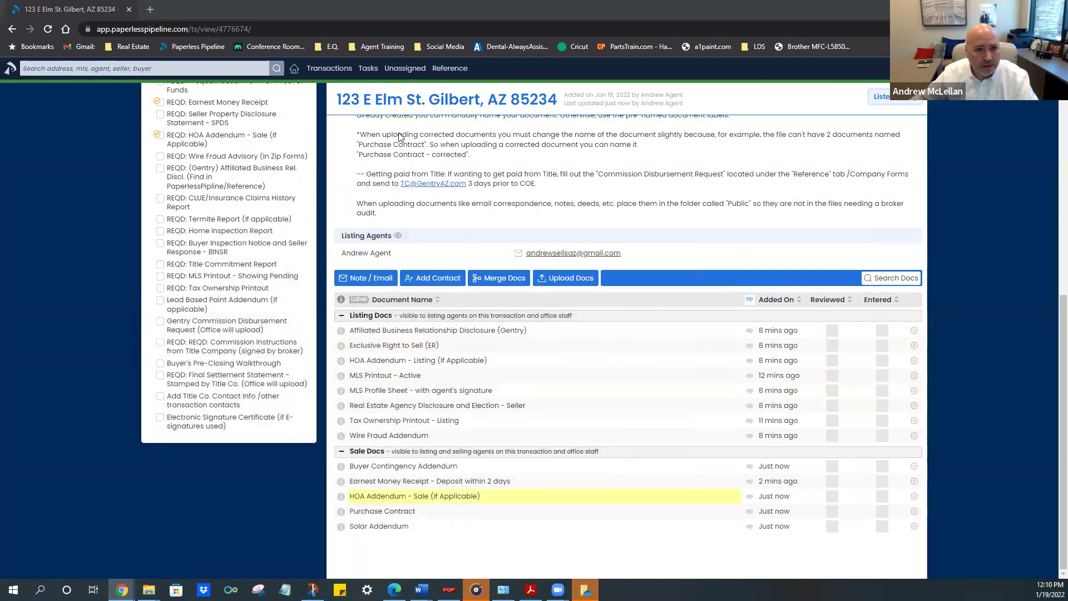
Return to the dashboard, search the active transactions for 123 and reopen the matching listing transaction
scroll(429, 203, up, 8)
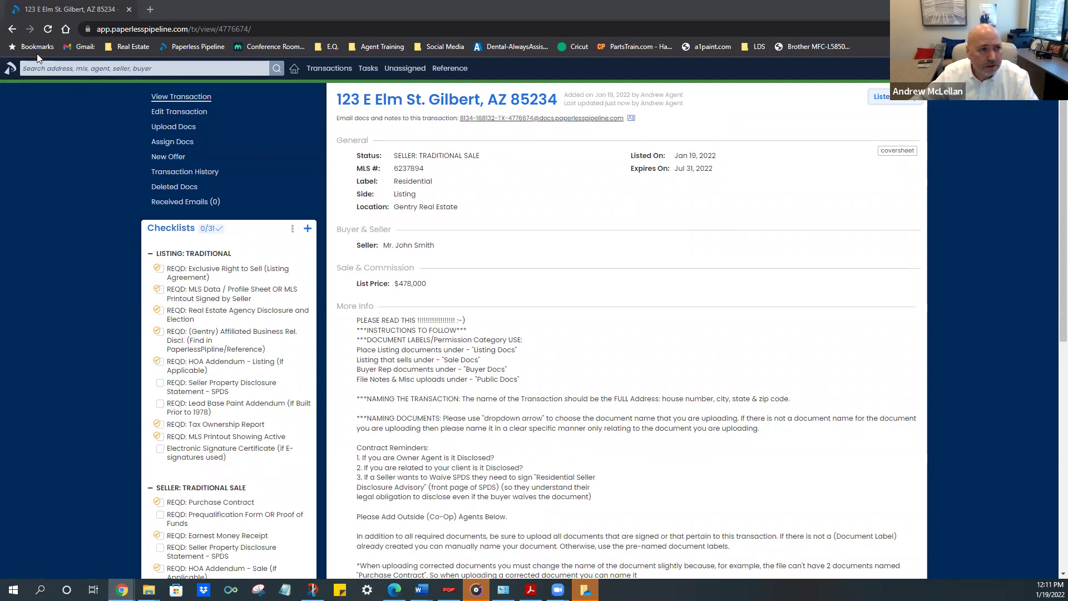
click(11, 68)
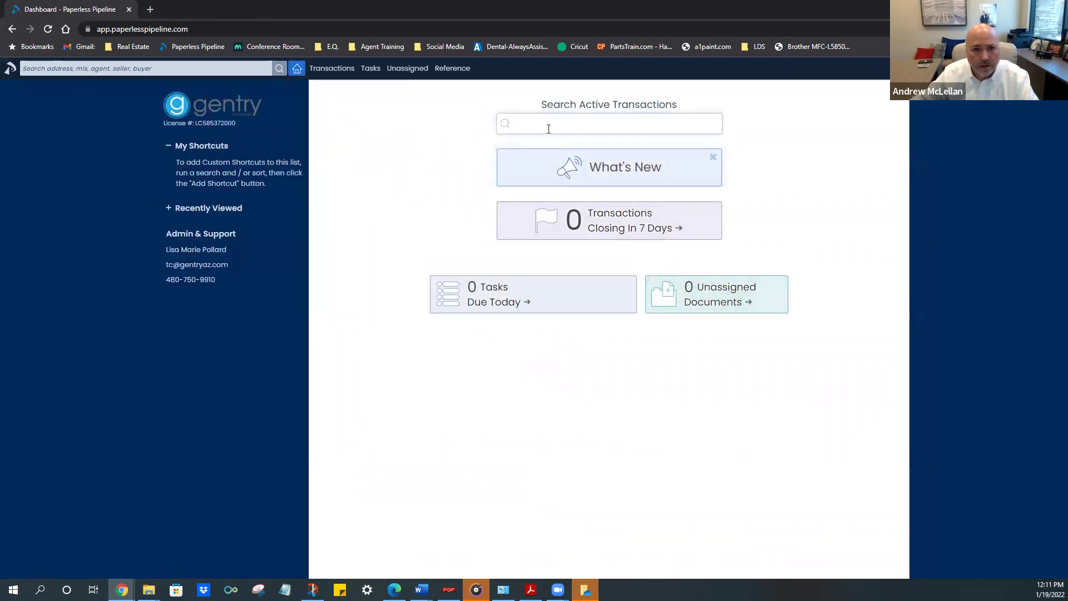
text(123)
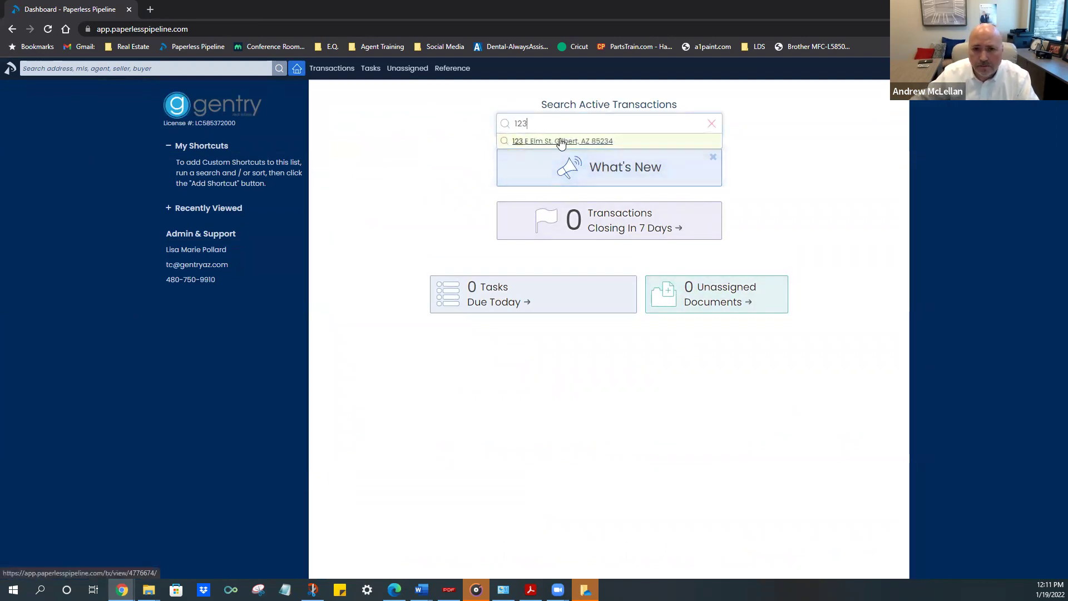
click(564, 142)
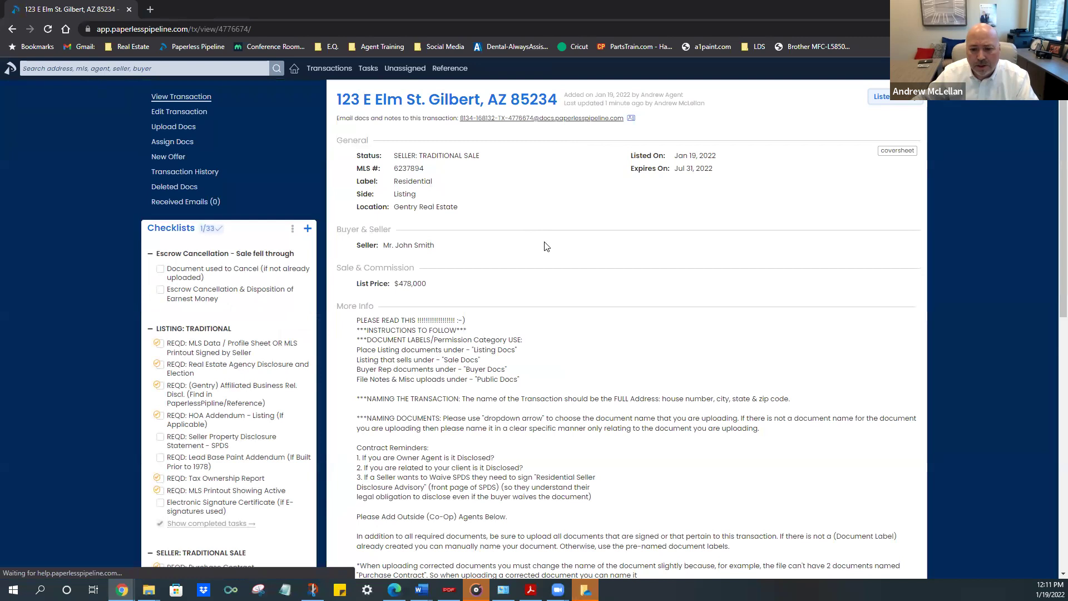
Start a new note on the listing transaction with the subject "No HOA"
scroll(543, 245, down, 2)
scroll(542, 256, down, 6)
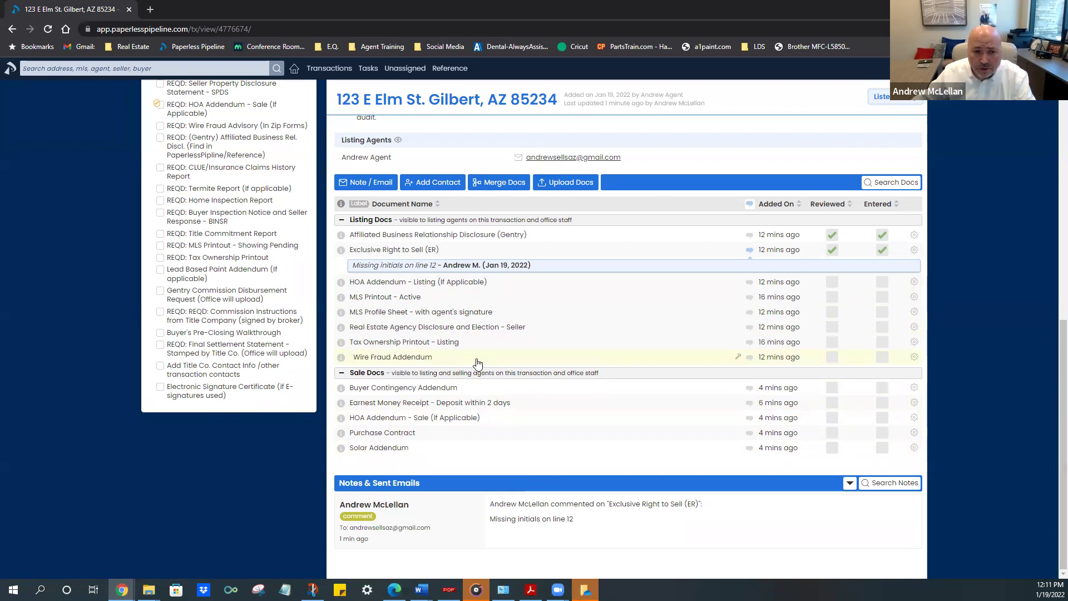
click(368, 184)
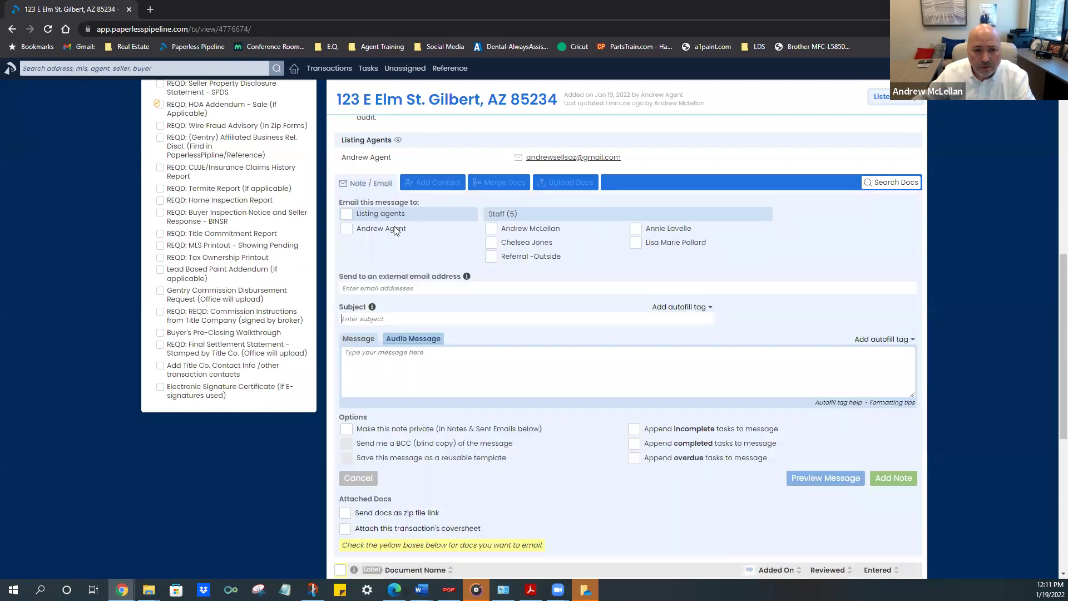
click(386, 319)
text(No HOA)
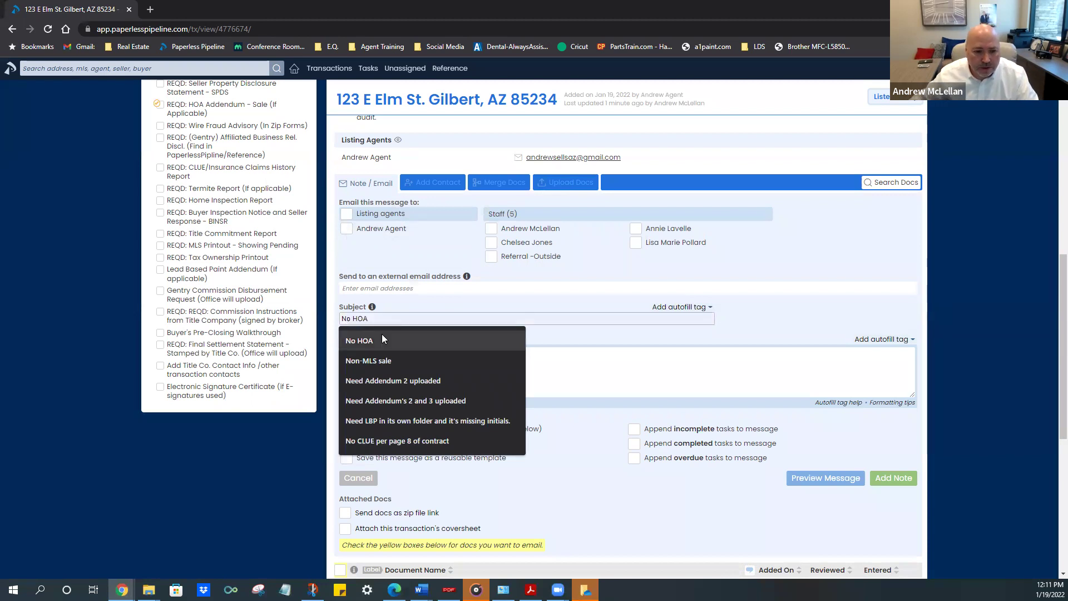
click(382, 336)
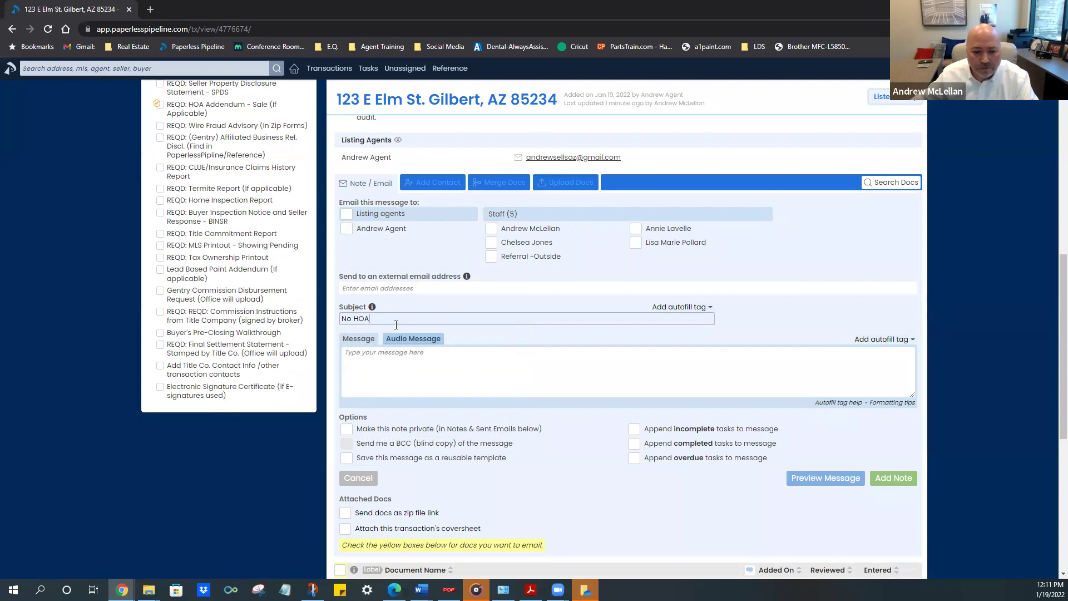
Replace the note's subject with "Non-MLS sale" and add the note to the transaction
key(BackSpace)
key(BackSpace)
key(BackSpace)
key(BackSpace)
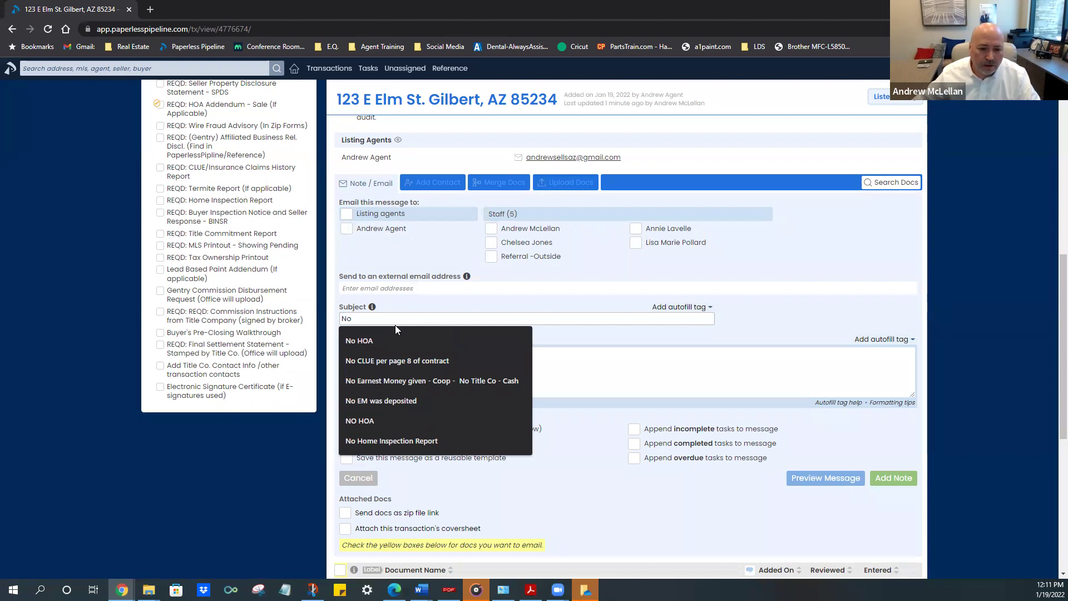
key(BackSpace)
text(n)
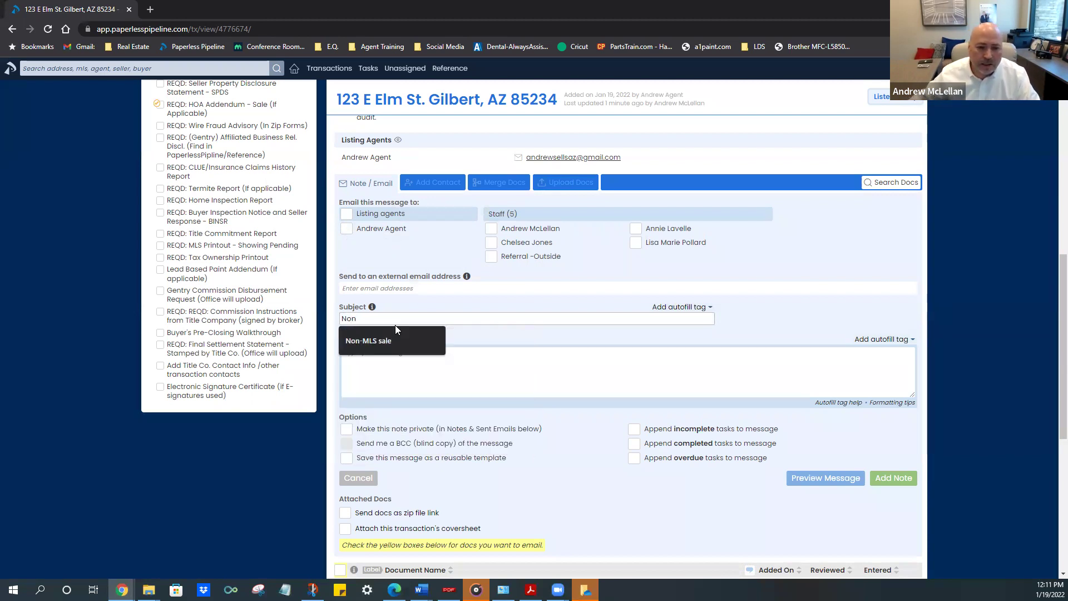
click(381, 337)
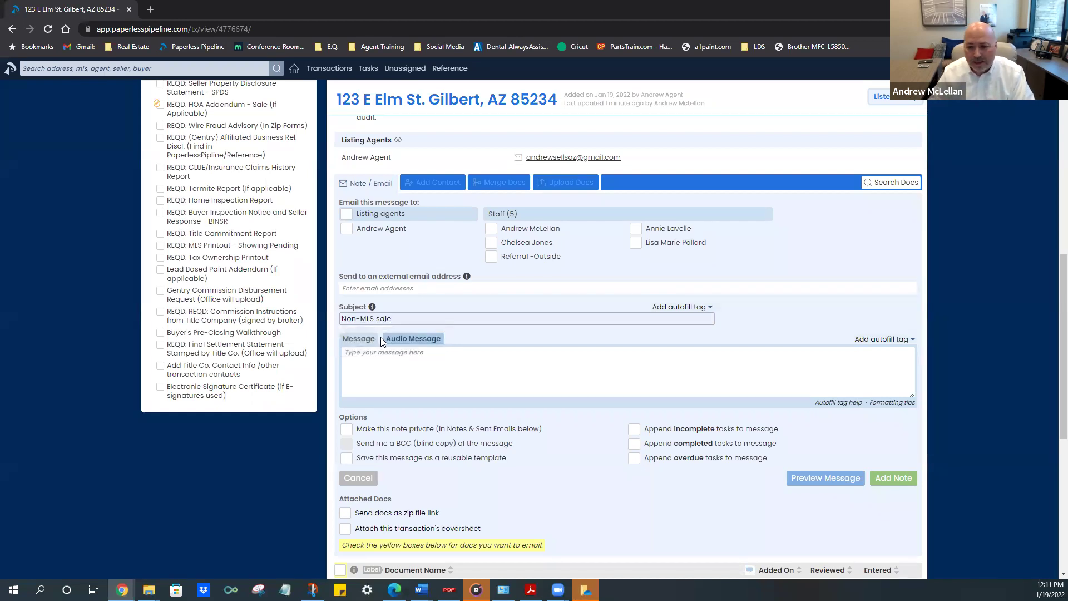
click(889, 478)
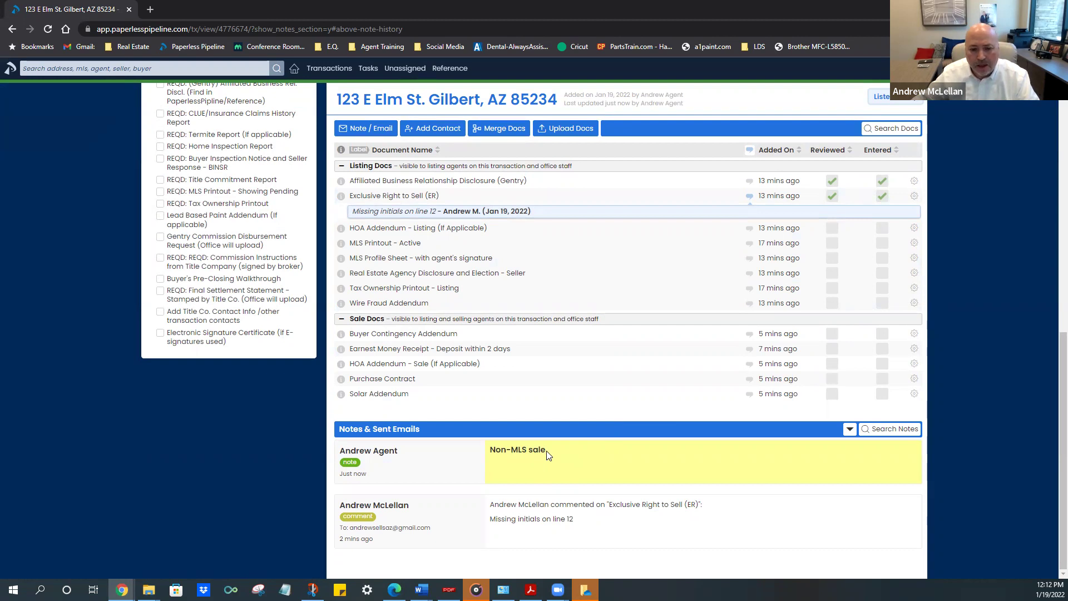
click(374, 128)
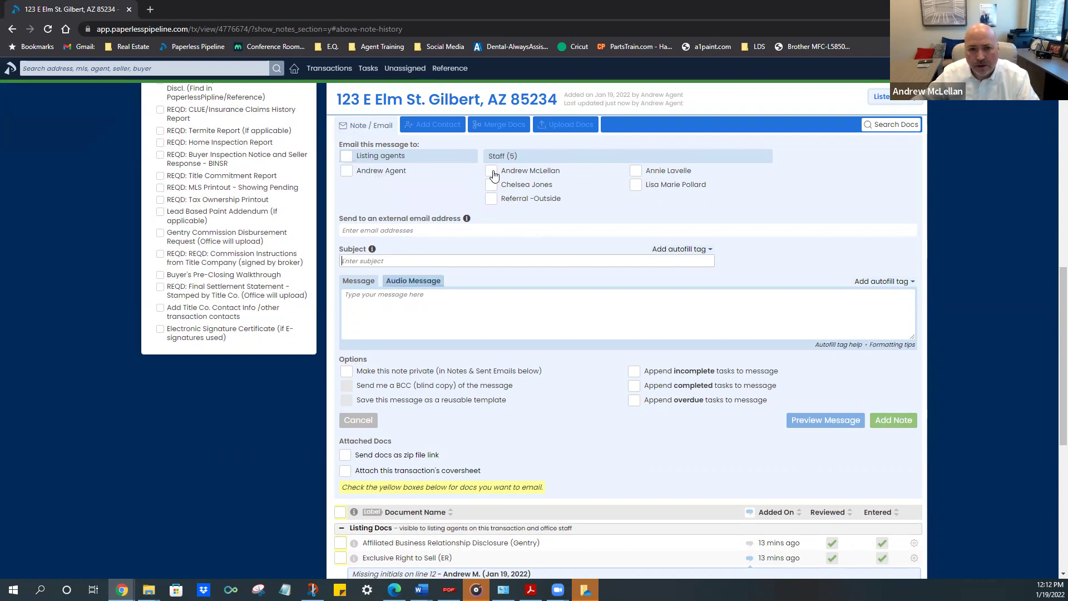
click(492, 172)
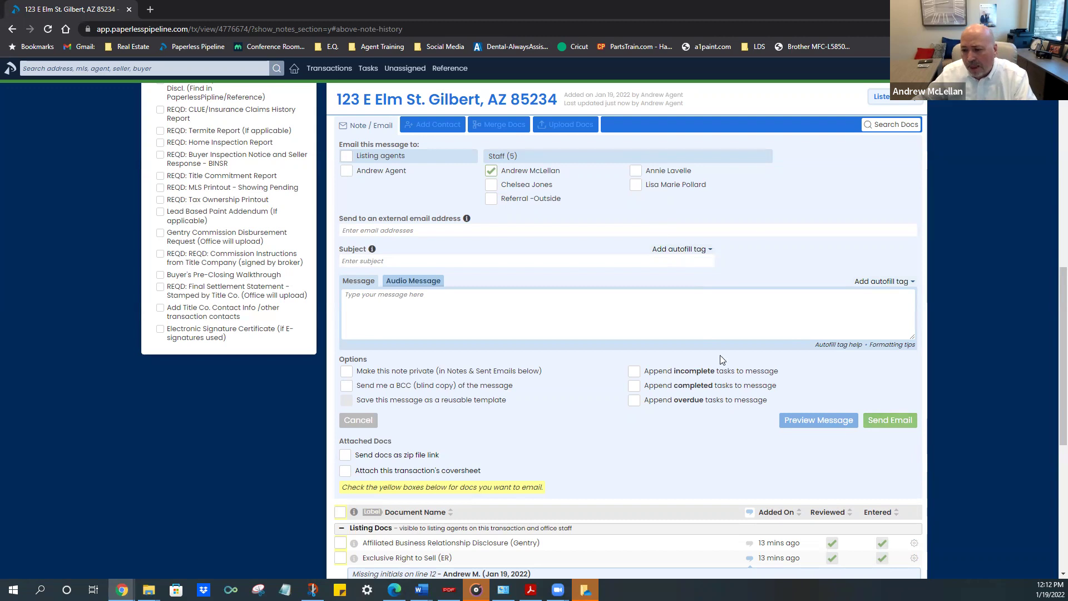
click(636, 185)
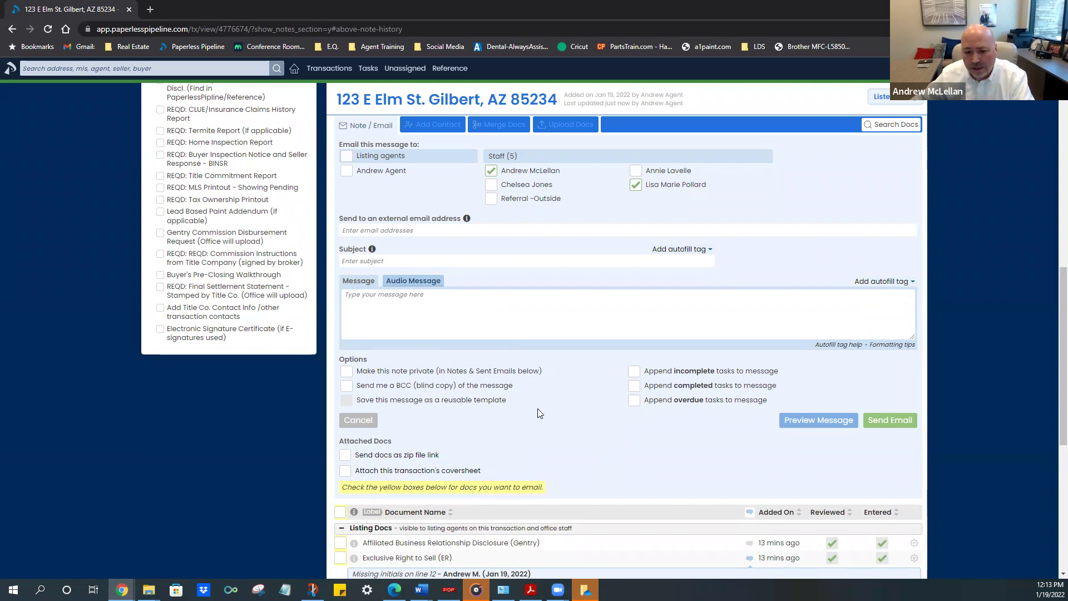
scroll(555, 423, down, 6)
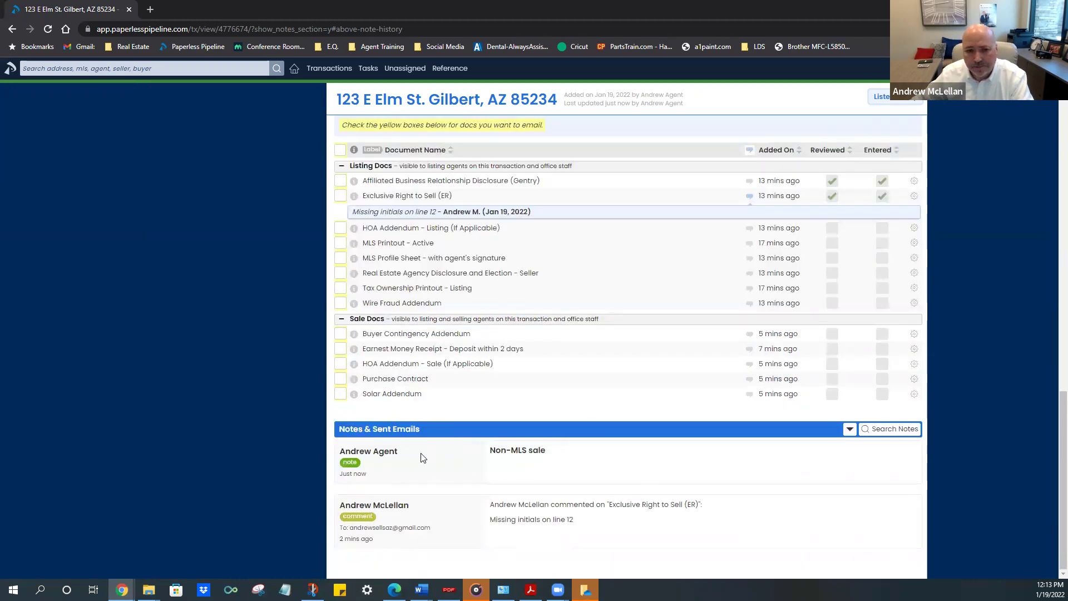
scroll(465, 477, up, 4)
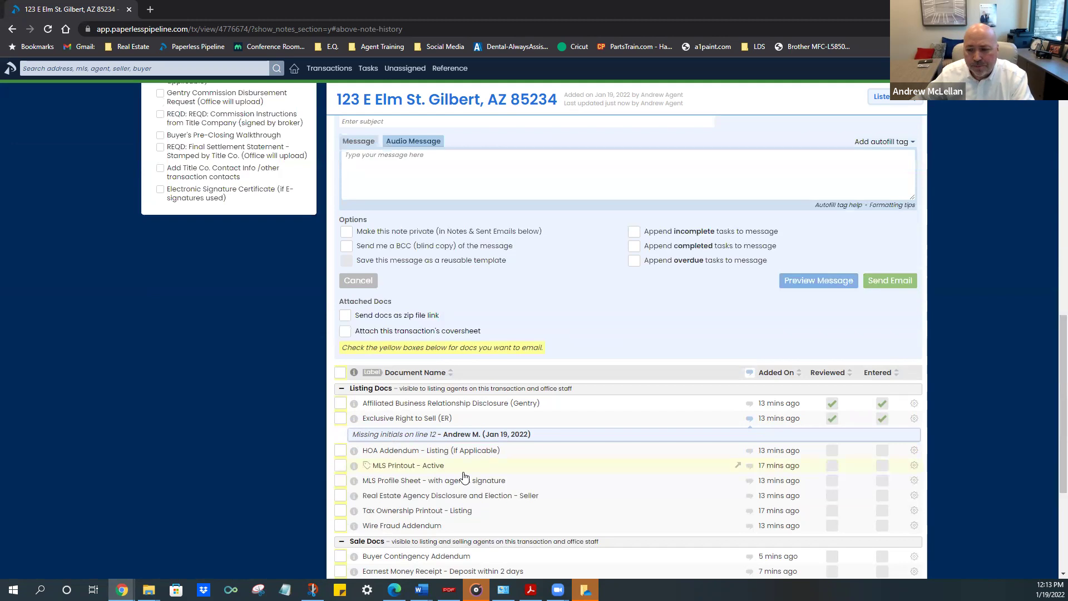
click(360, 283)
scroll(612, 445, up, 3)
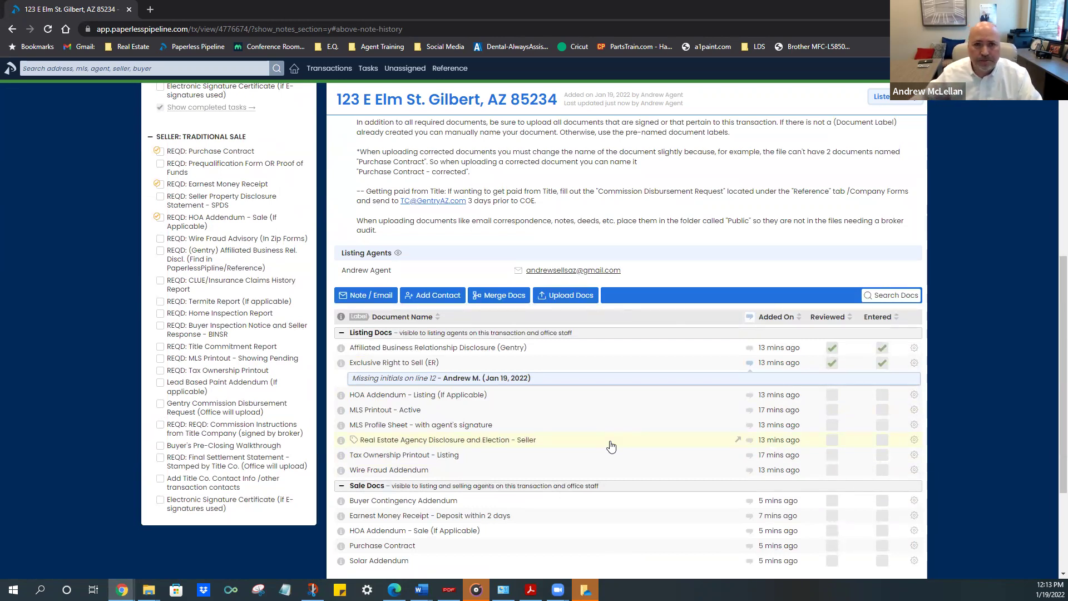
Look at the transaction in the administrator's window and return to its general details in the agent's window
click(1004, 9)
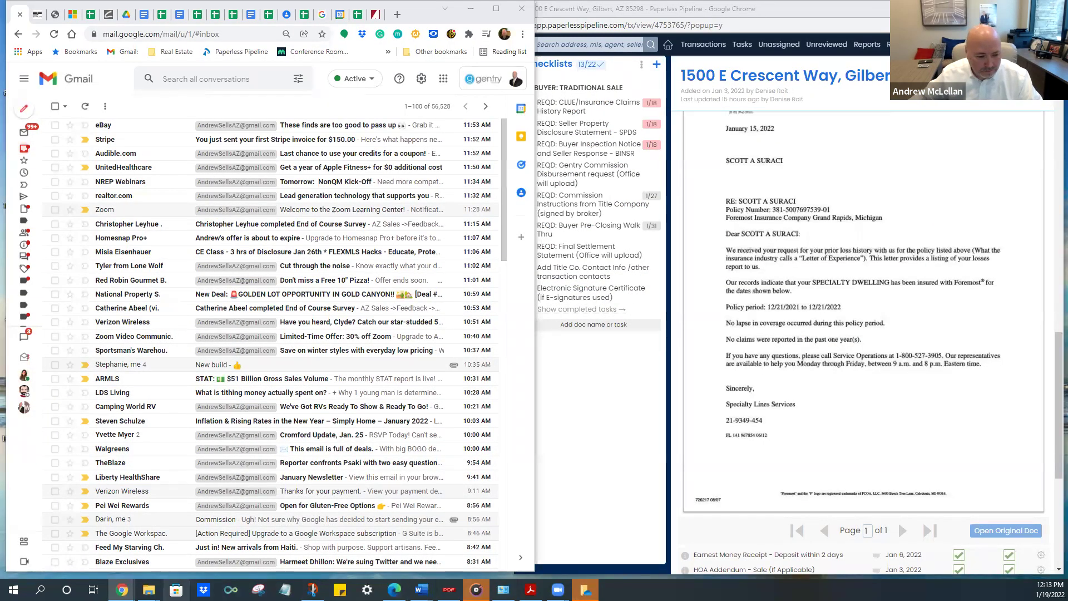
mouse_move(122, 590)
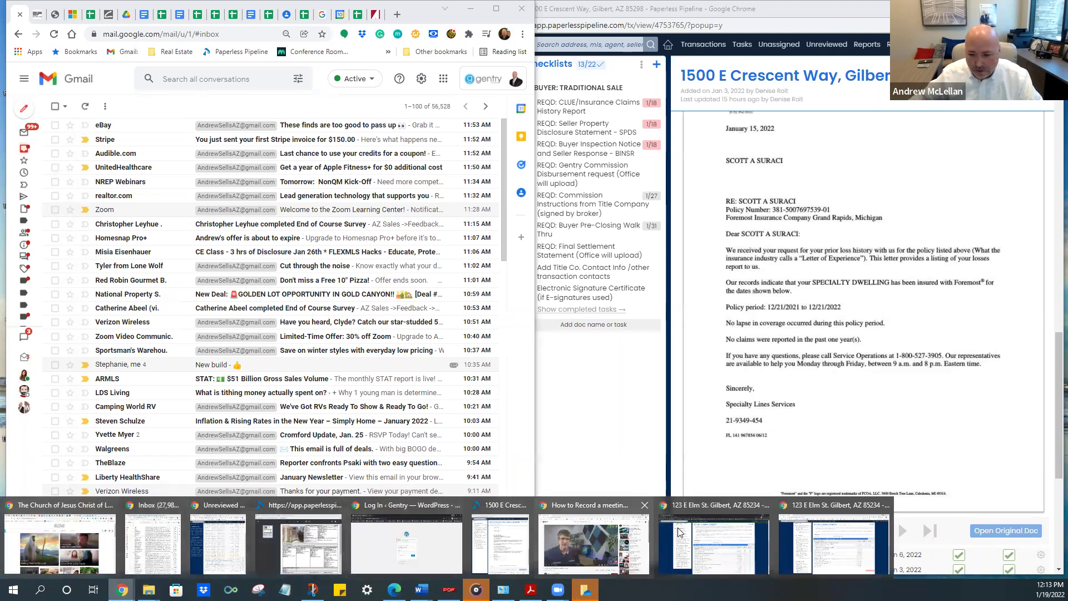
click(716, 507)
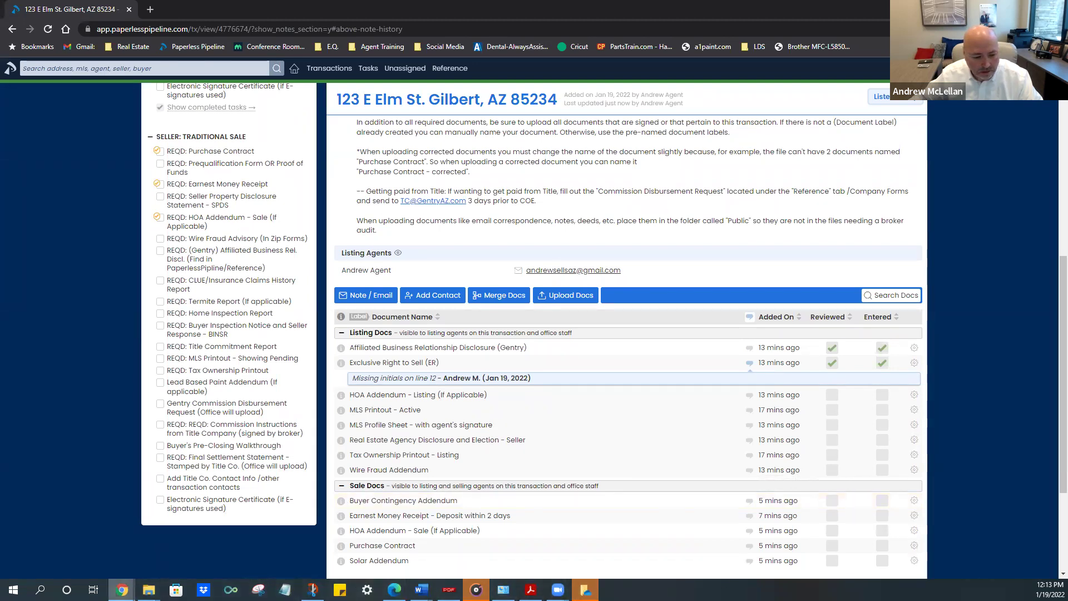
click(834, 545)
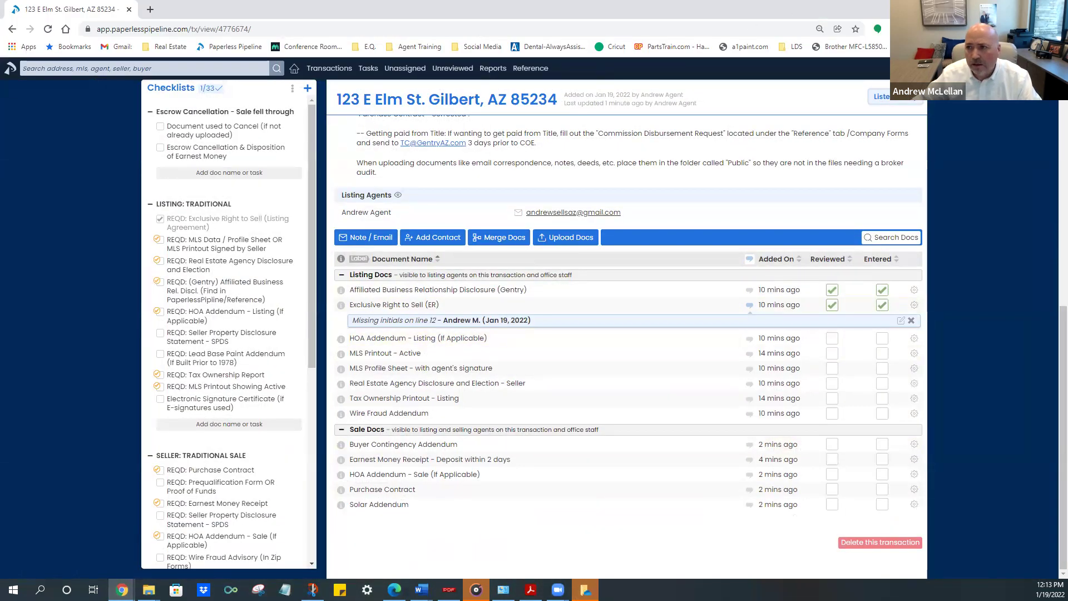
click(1001, 8)
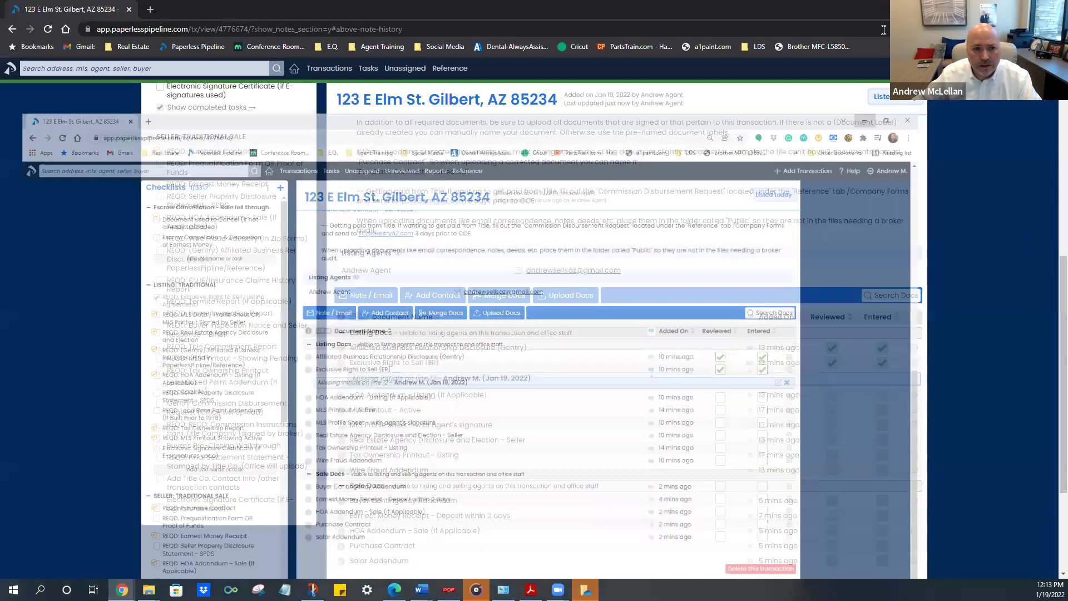
scroll(474, 214, up, 4)
scroll(446, 223, up, 3)
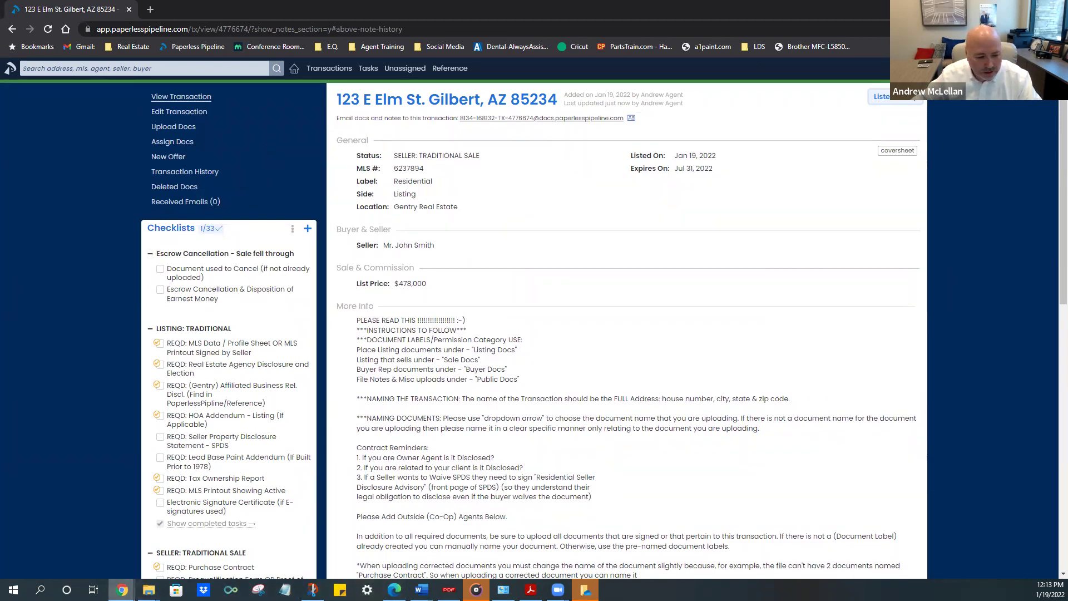
In the administrator's window, set the transaction's status to "Fell Through -- (if buyer fell through)" and save the transaction
mouse_move(122, 590)
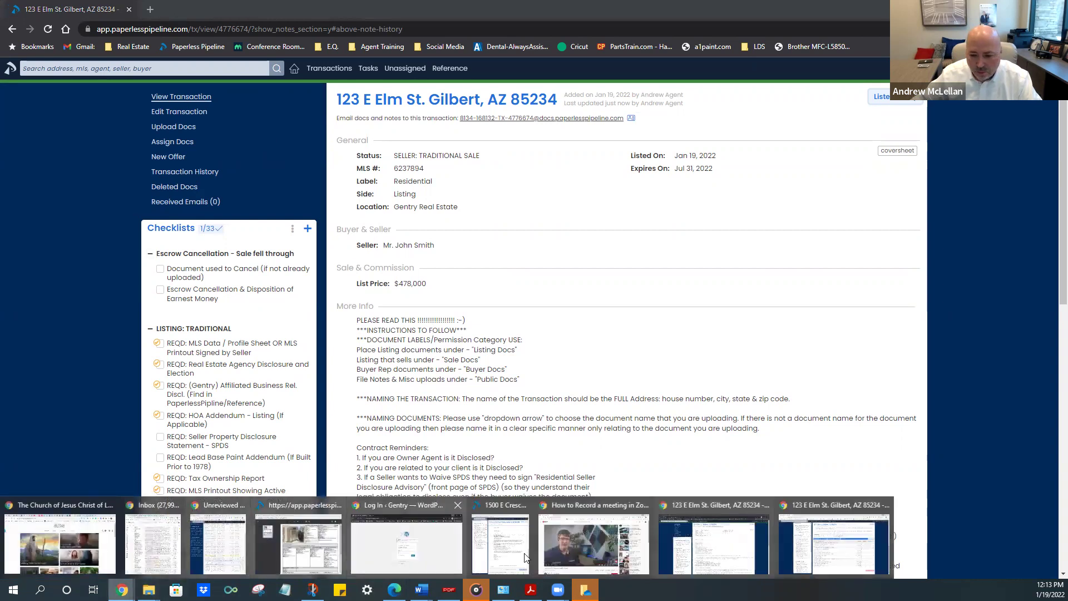
click(822, 544)
scroll(250, 219, up, 3)
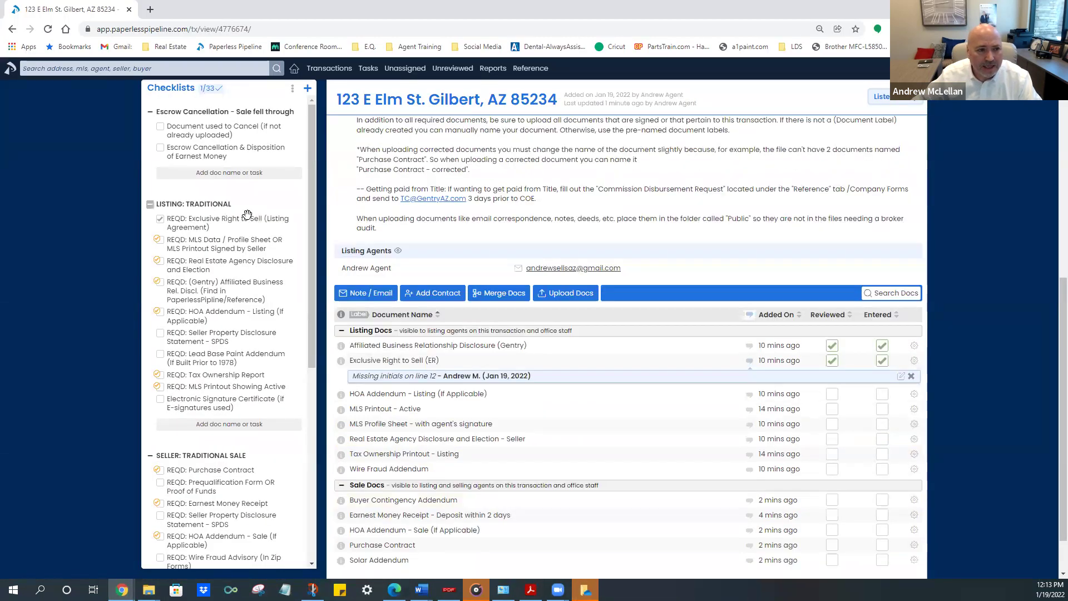
scroll(104, 156, up, 5)
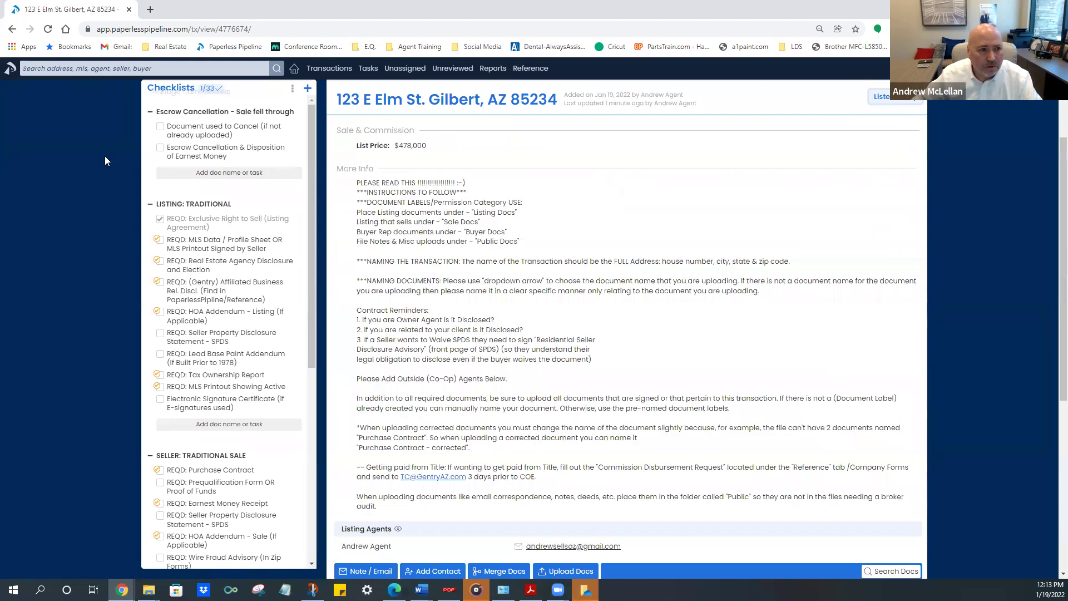
click(184, 113)
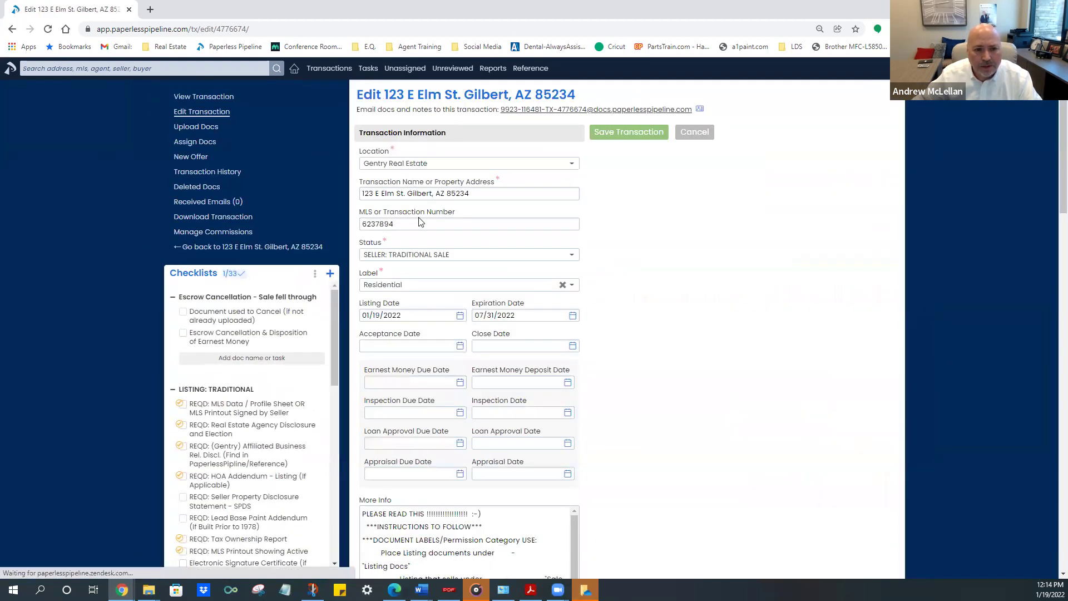
click(423, 258)
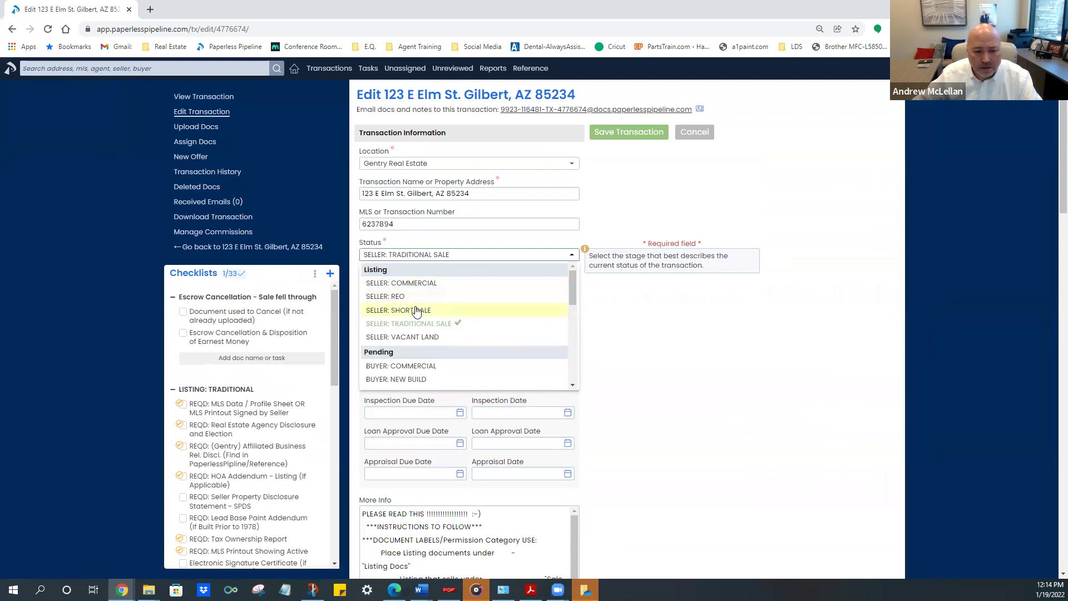
scroll(416, 311, down, 5)
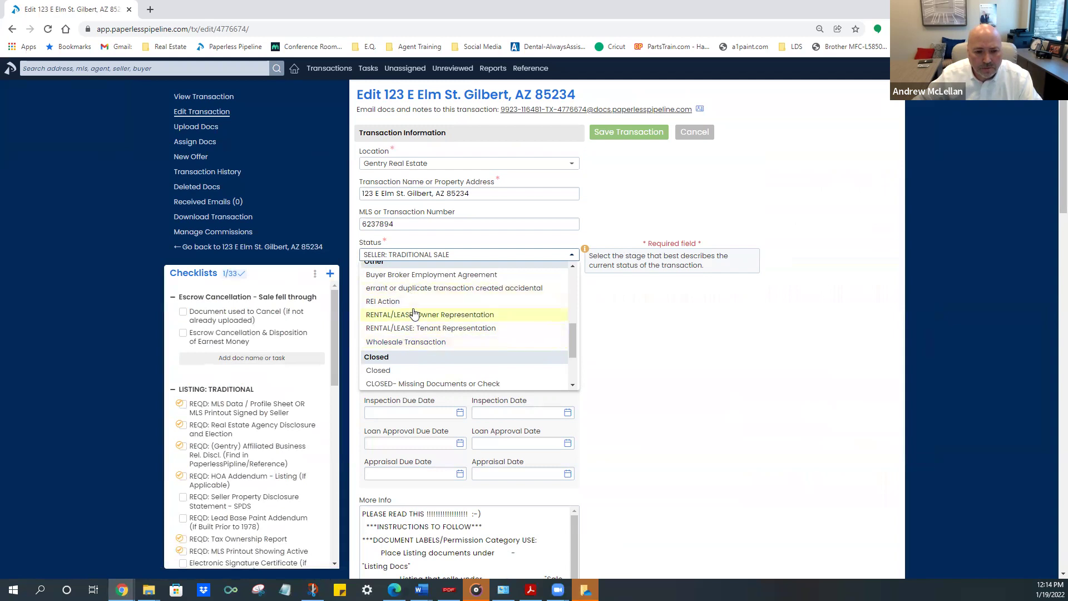
scroll(414, 317, down, 2)
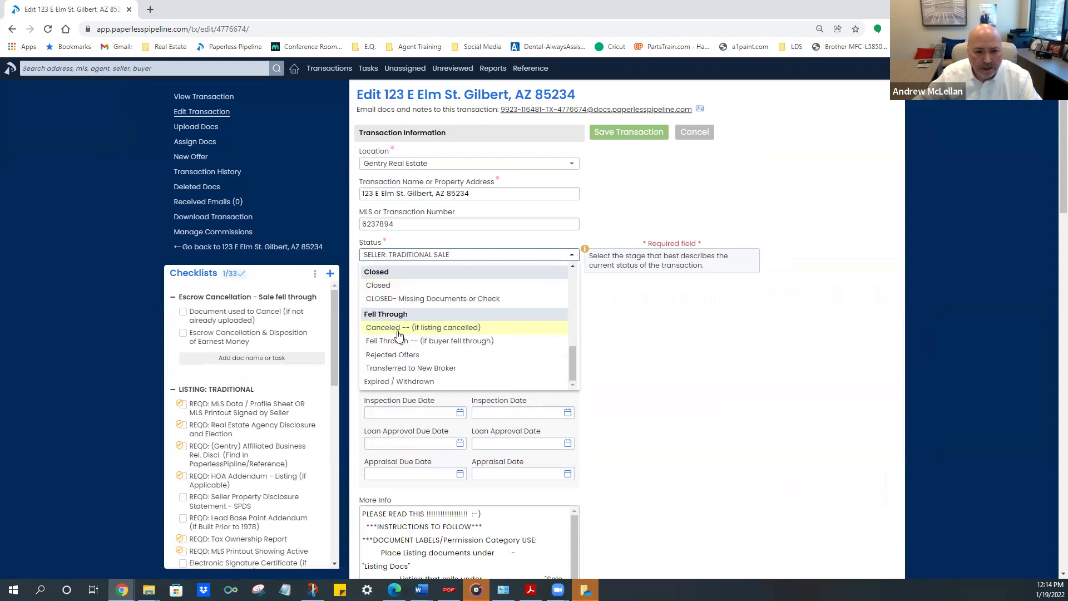
click(430, 345)
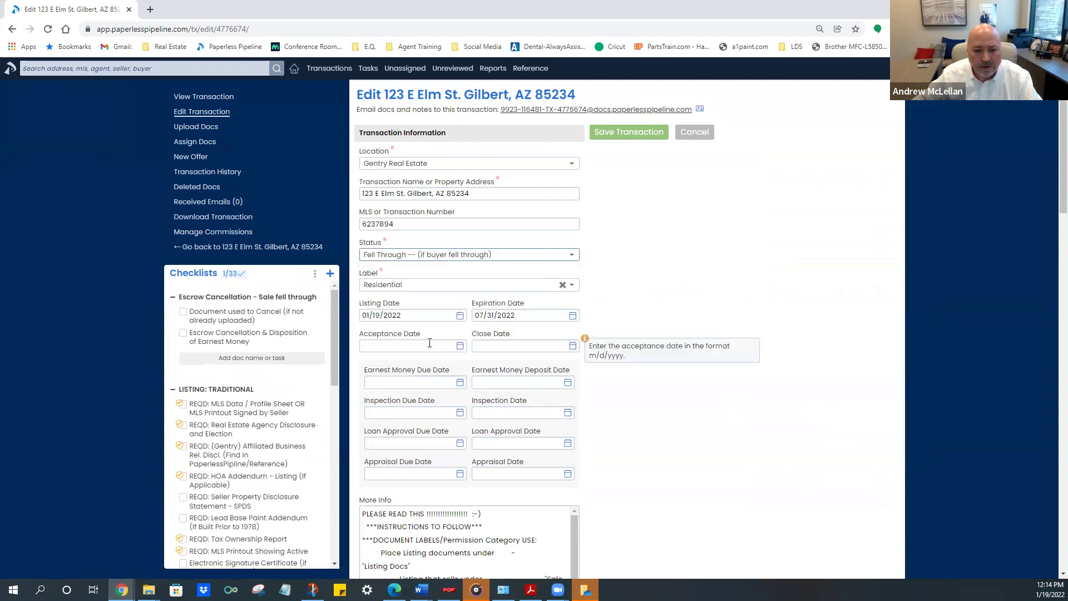
click(642, 137)
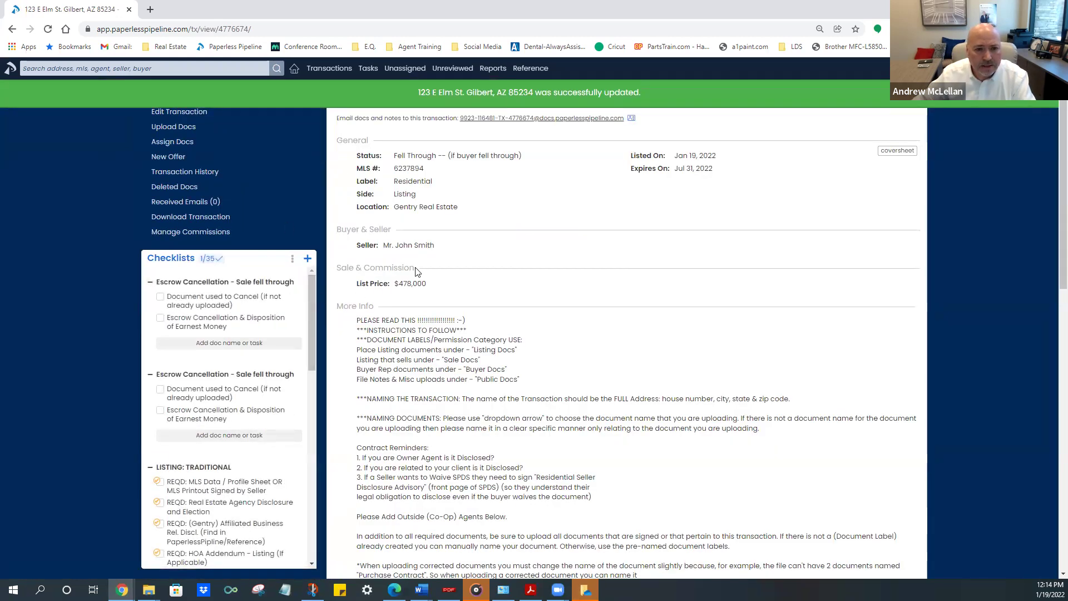
In the agent's window, search the active transactions from the dashboard for "123" and open the matching listing
drag(399, 155, 526, 157)
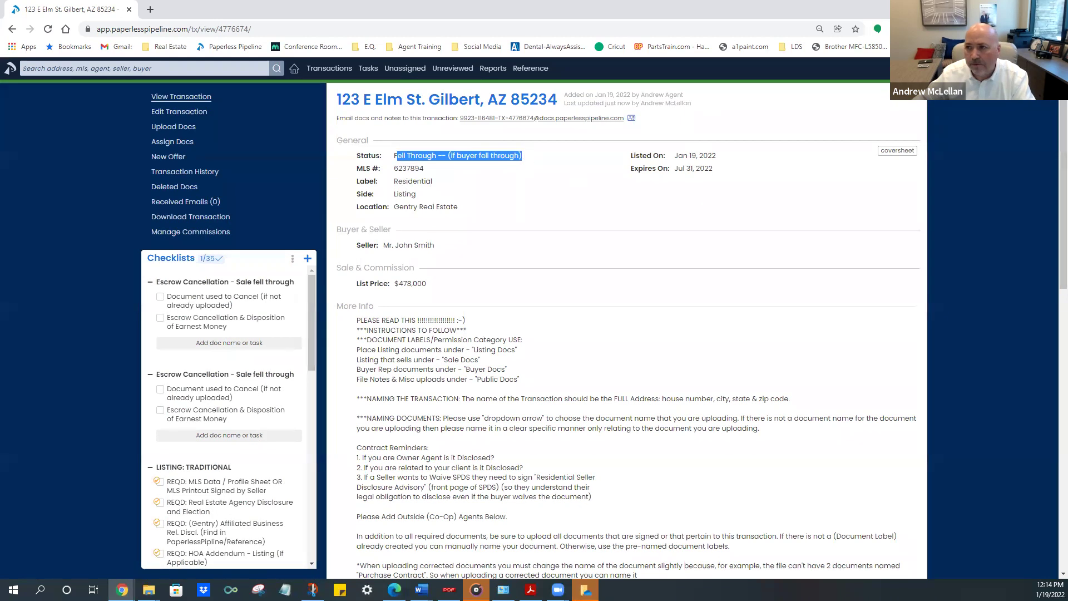
key(alt+Tab)
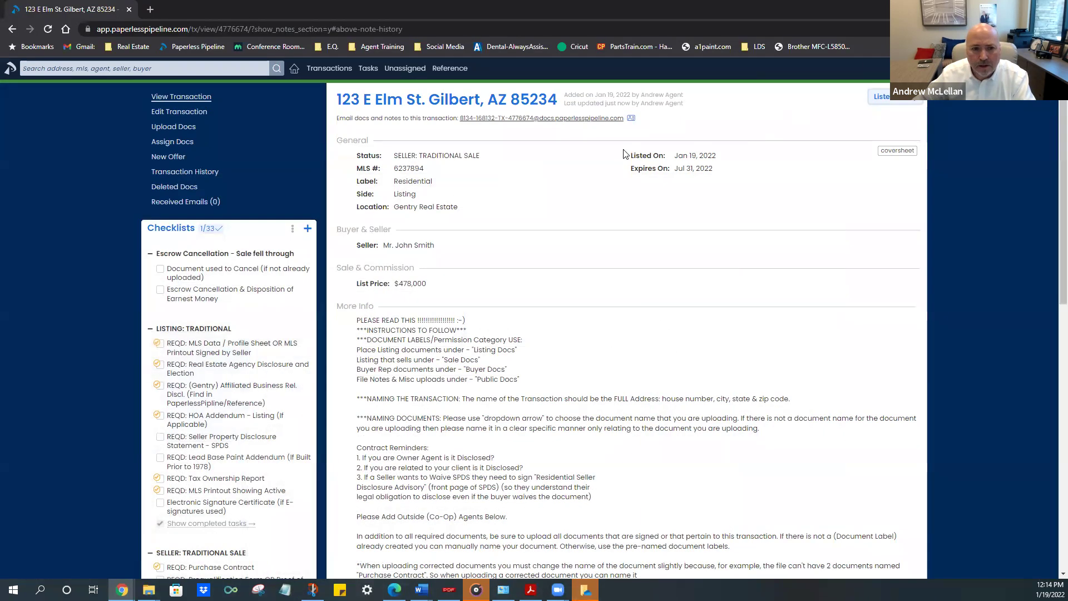
click(10, 68)
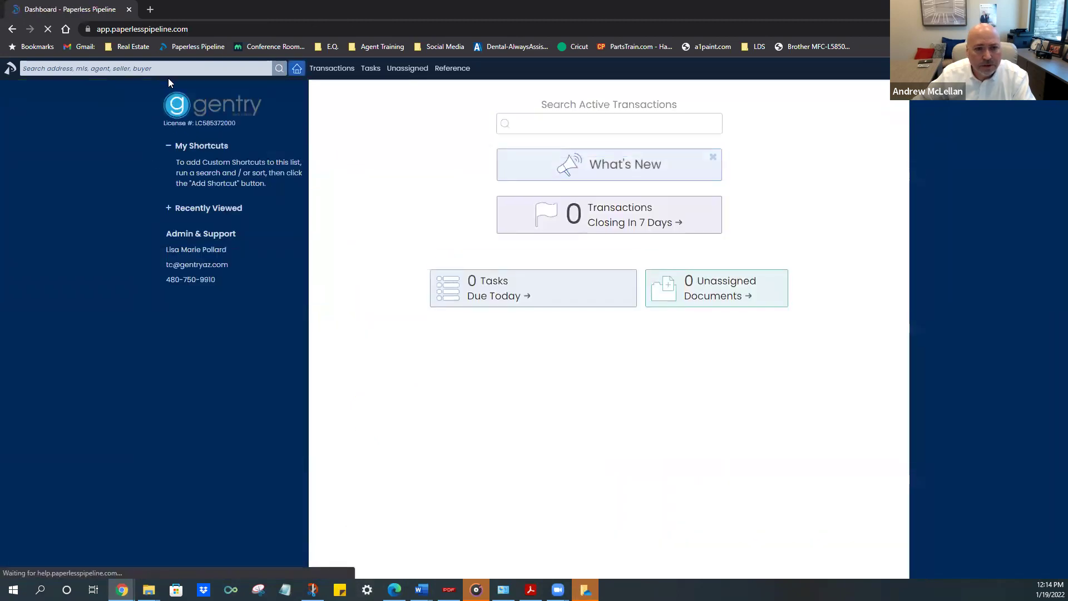
click(557, 122)
text(123)
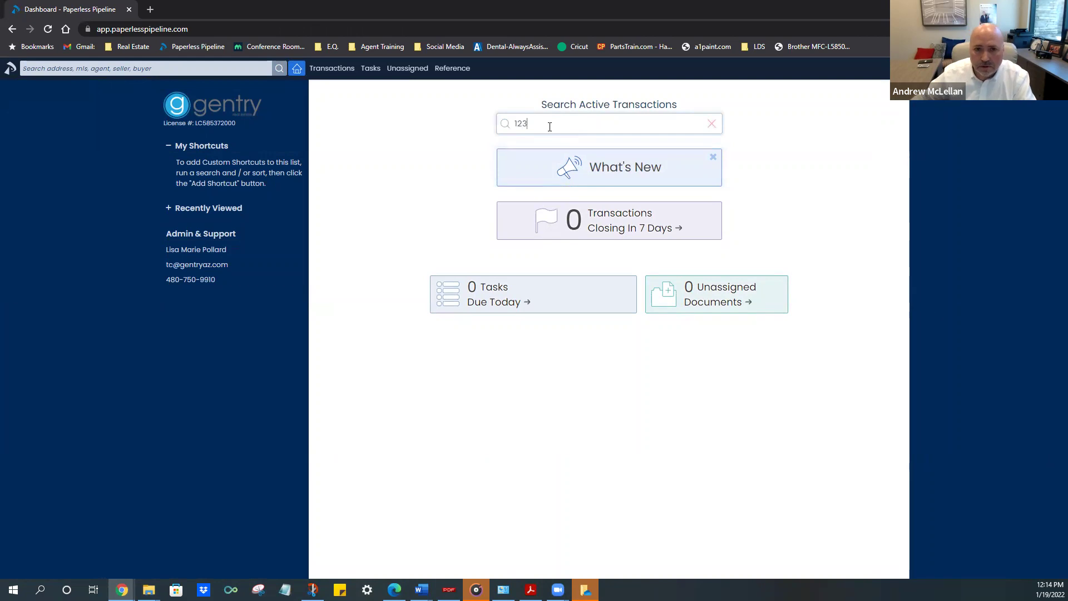
key(Return)
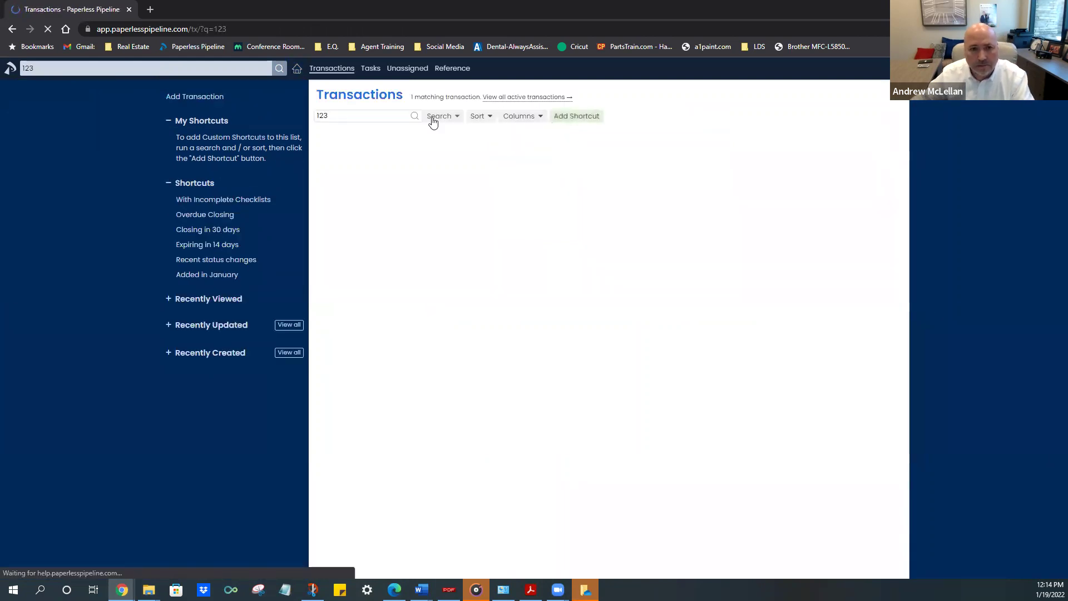
click(385, 153)
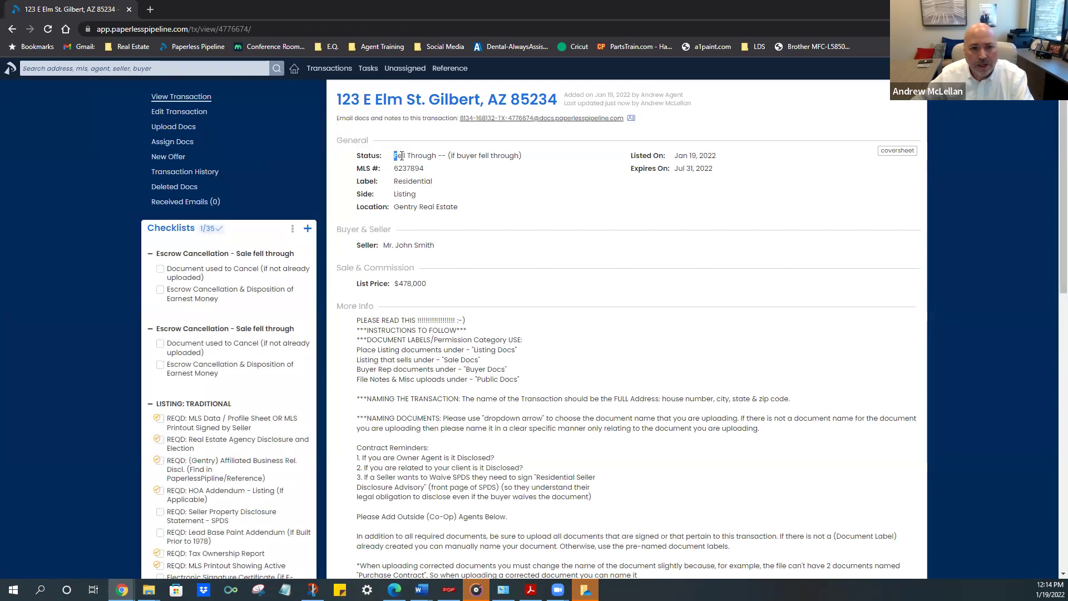
Review the listing transaction's status, checklists, documents and notes history in the agent's window
drag(401, 157, 530, 157)
click(536, 199)
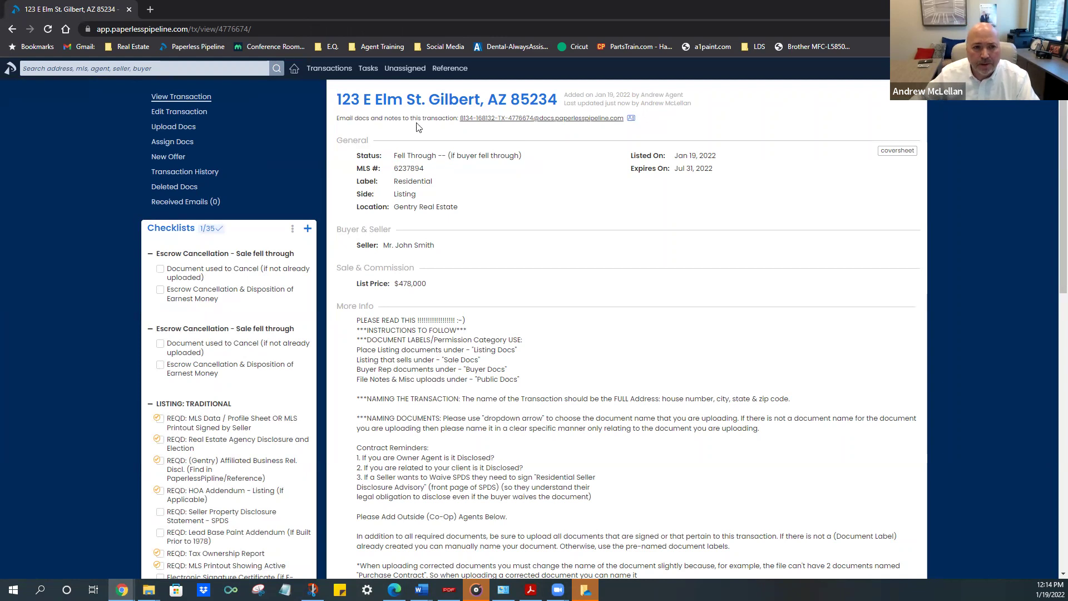
scroll(541, 305, down, 8)
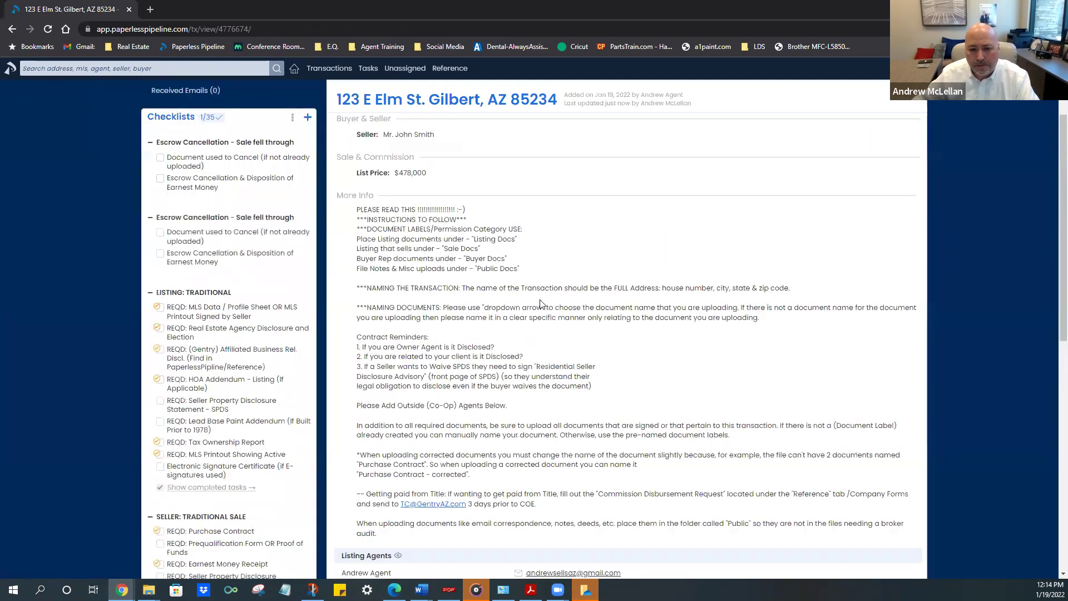
scroll(541, 305, down, 3)
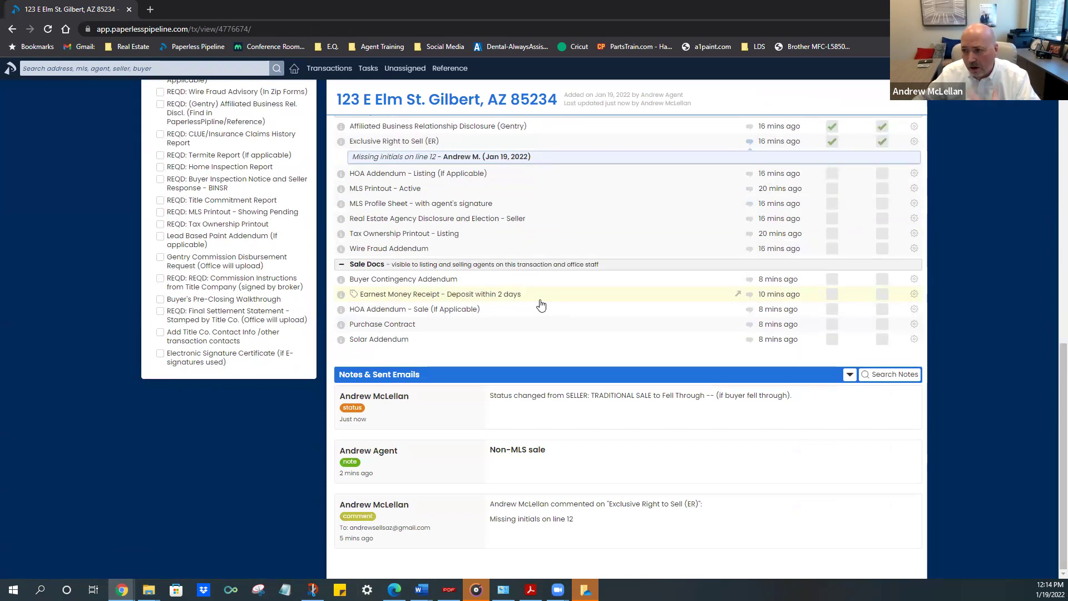
scroll(535, 295, up, 10)
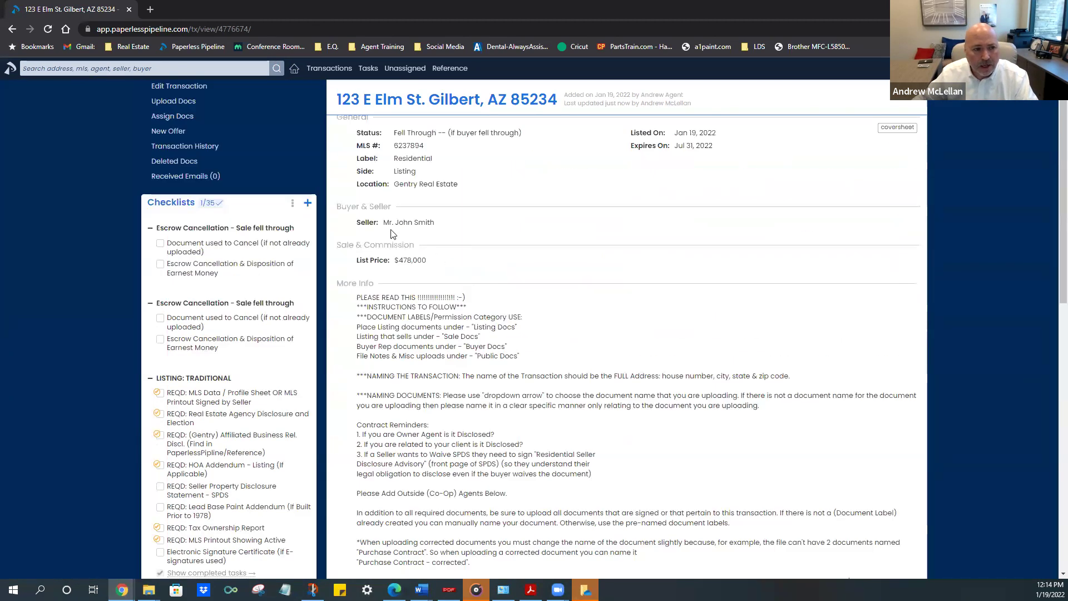
scroll(150, 228, up, 1)
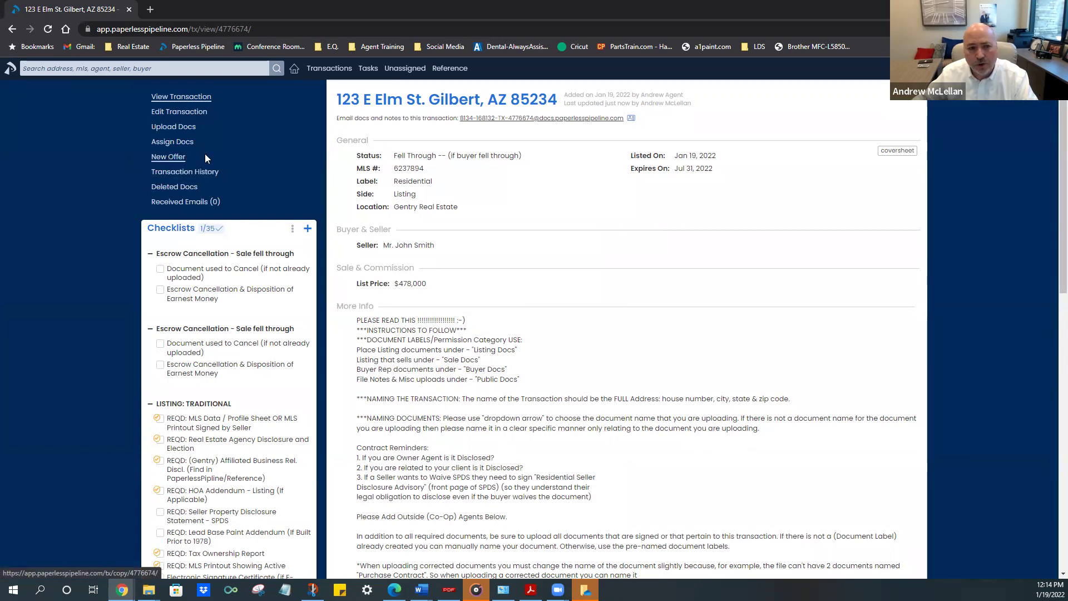
Start a new offer from the fell-through listing, keeping the suggested transaction name ending in "(#2)"
click(177, 161)
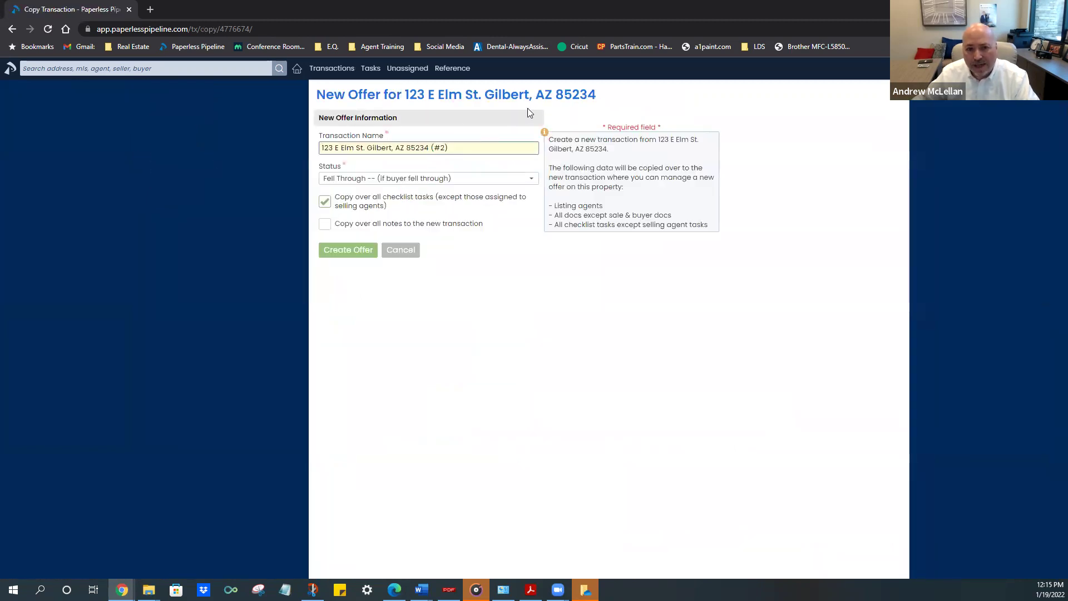
triple_click(443, 147)
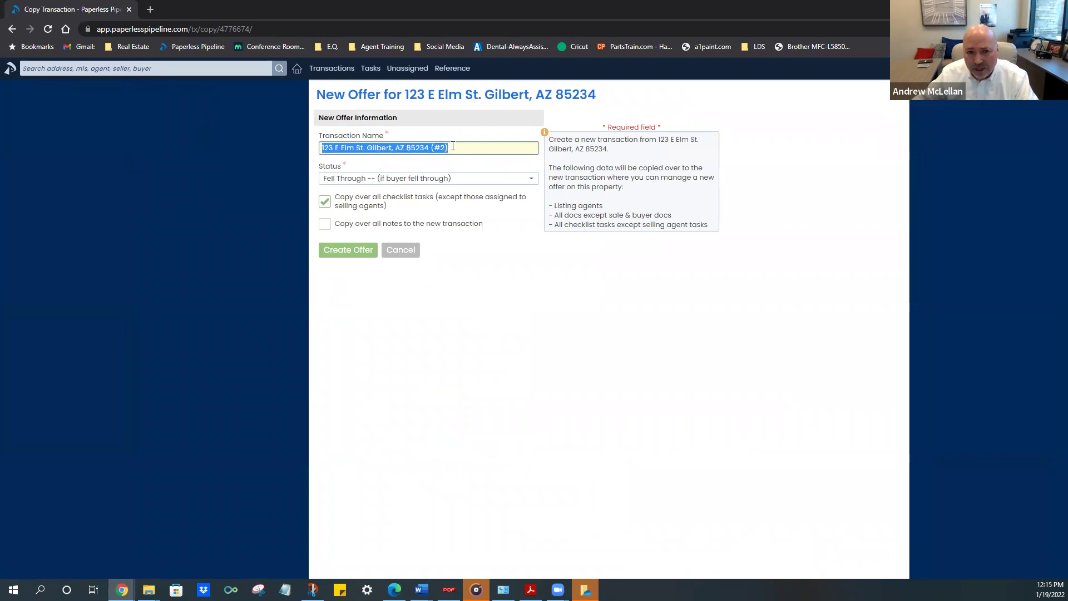
click(433, 148)
drag(429, 148, 465, 146)
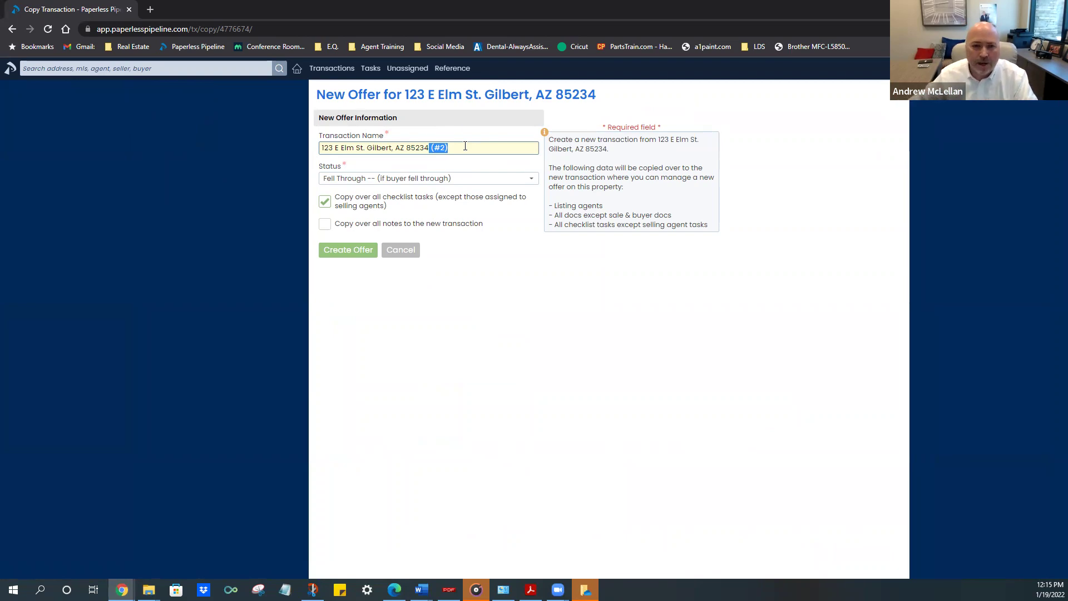
click(465, 146)
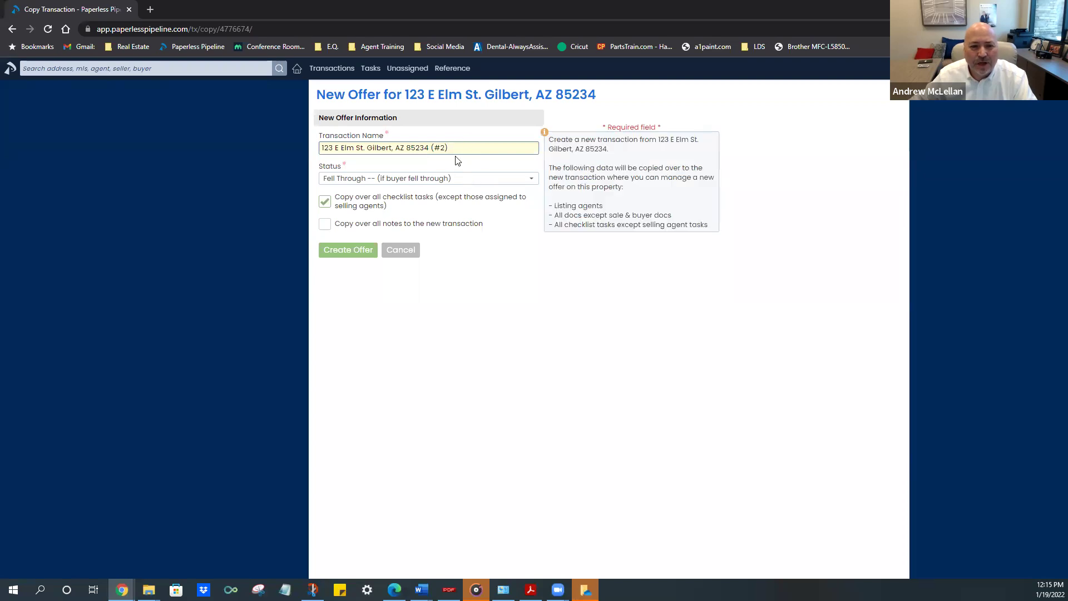
Create the offer with status "SELLER: TRADITIONAL SALE" without copying checklist tasks or notes, and save the new transaction
click(471, 179)
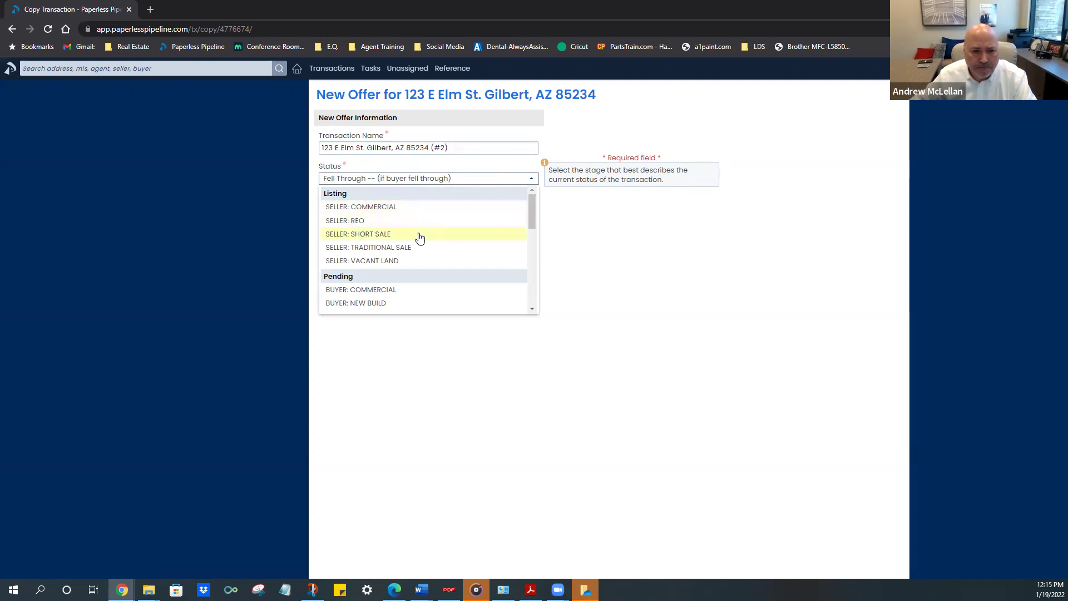
click(401, 248)
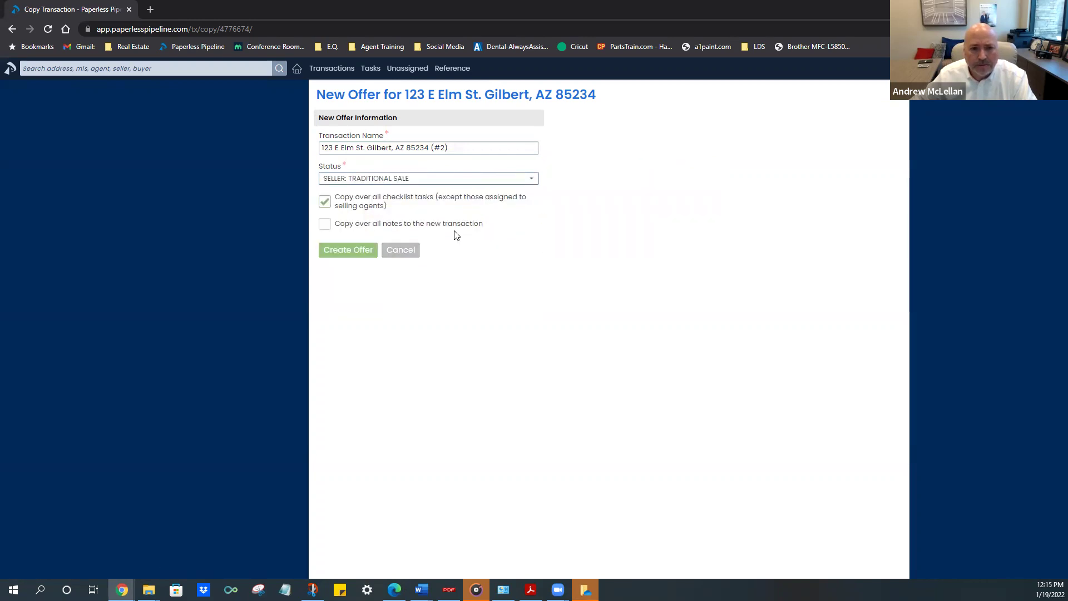
click(325, 202)
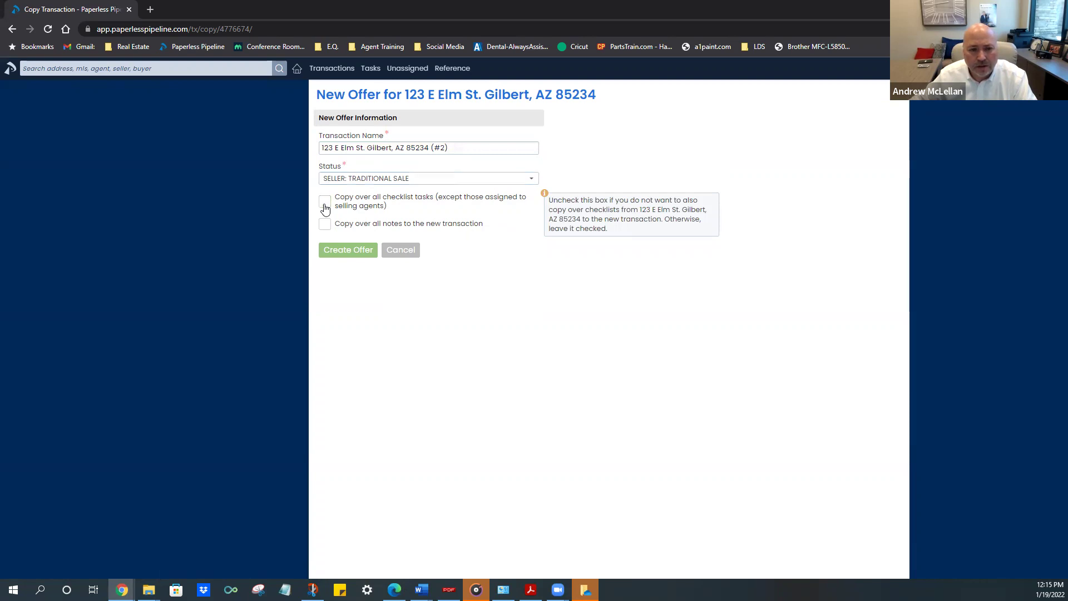
click(347, 254)
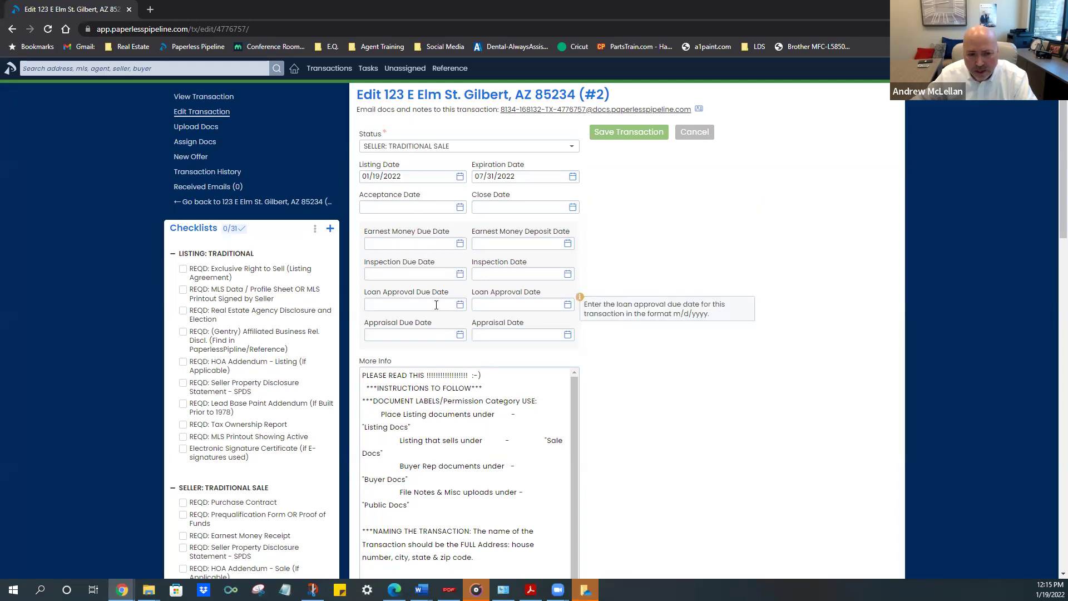
scroll(635, 319, down, 15)
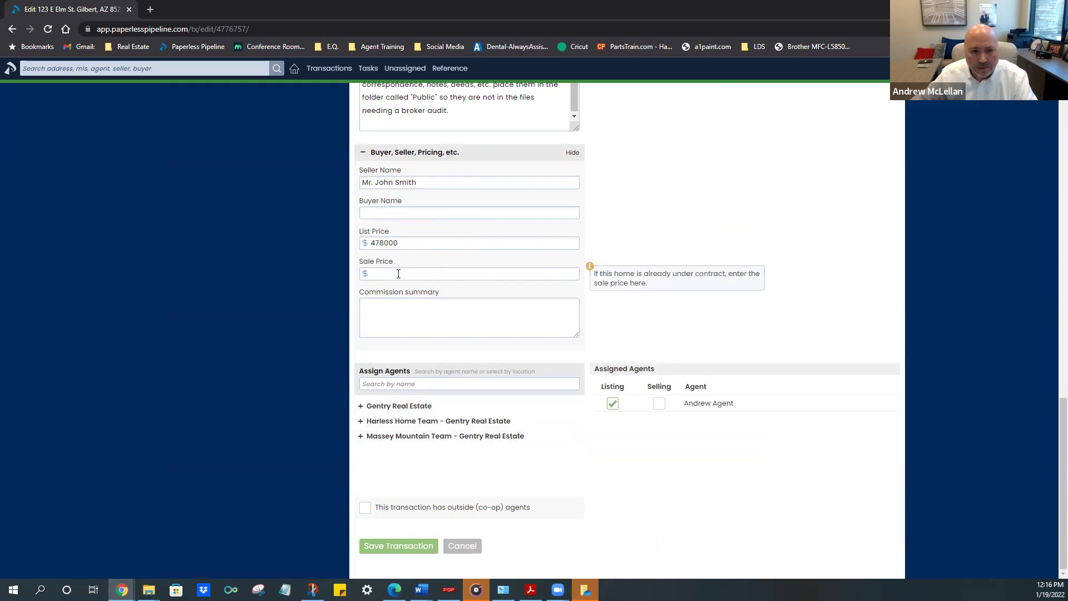
click(404, 547)
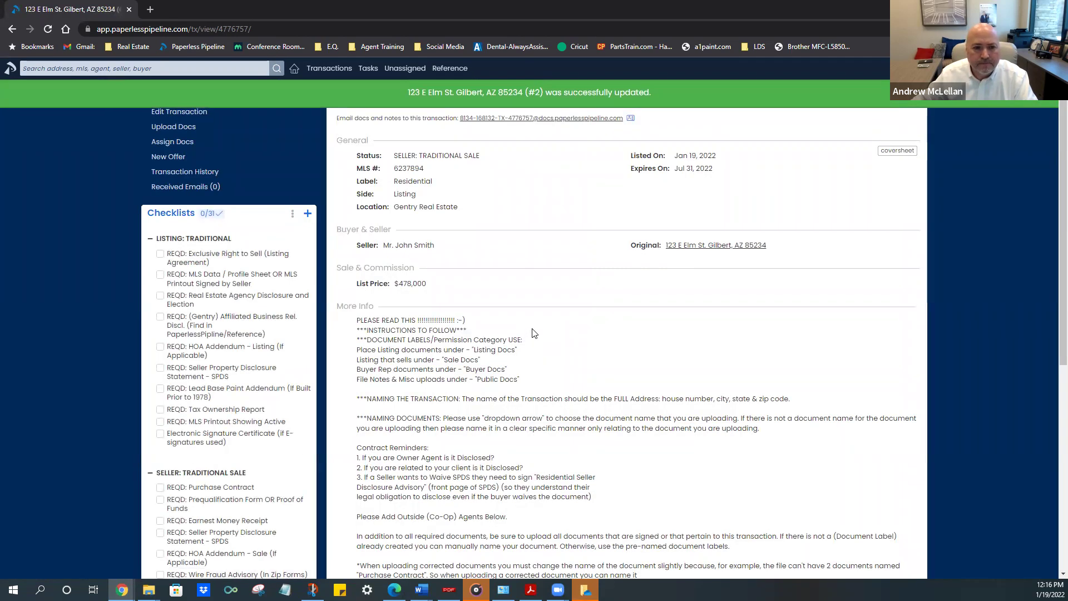
Review the listing documents and checklists carried into the new "(#2)" transaction
scroll(538, 332, down, 6)
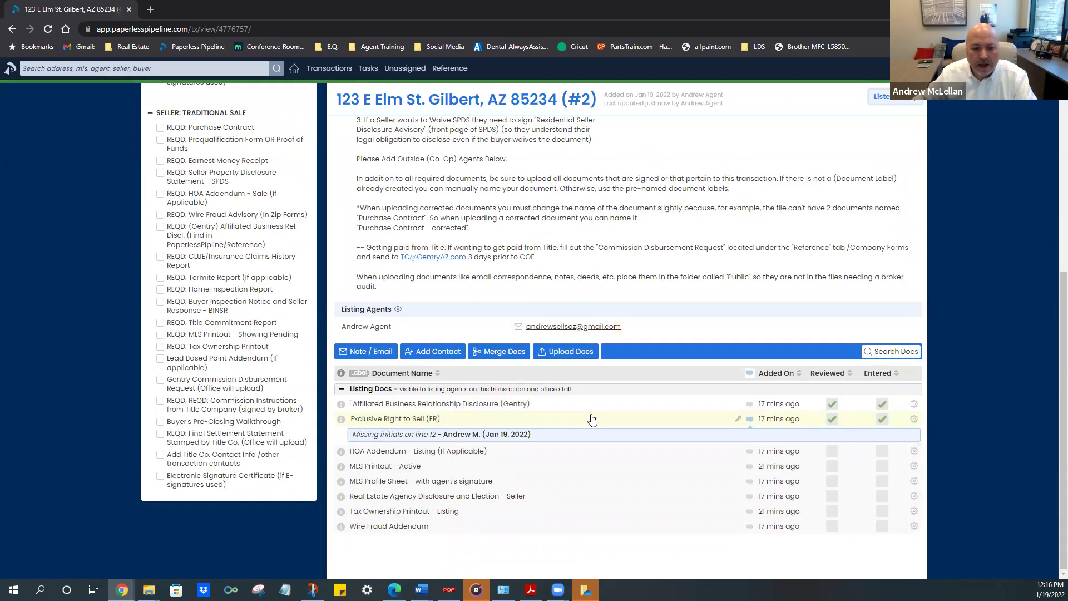
drag(605, 103, 538, 104)
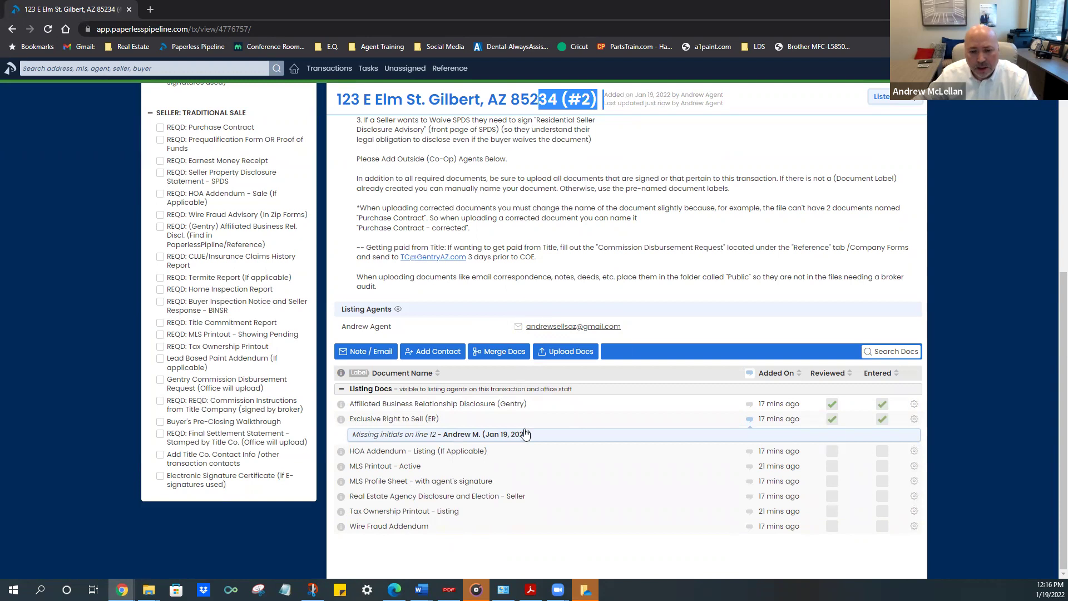
click(423, 548)
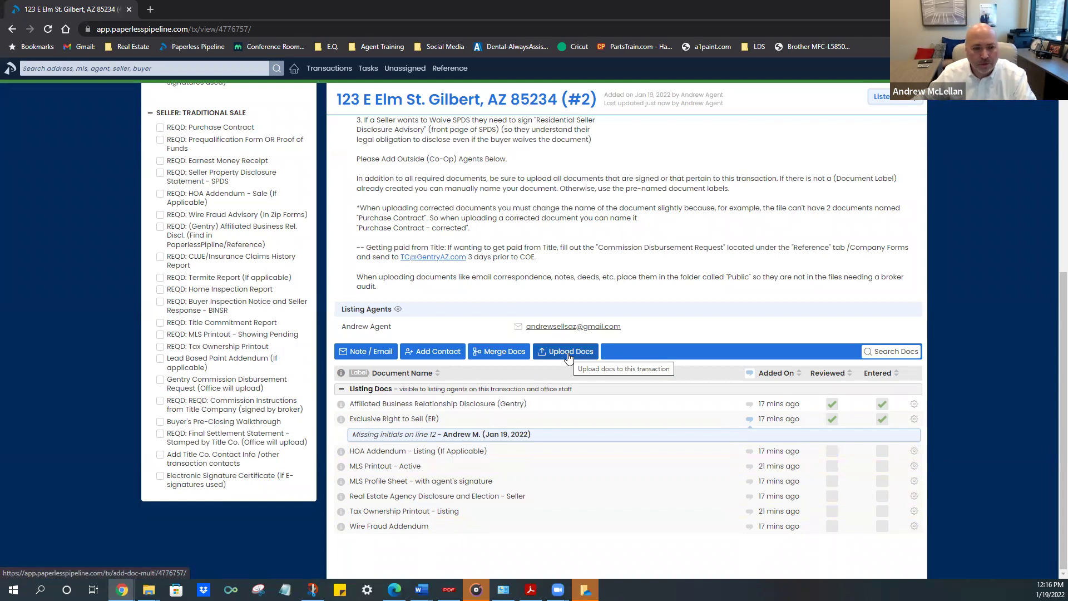
scroll(568, 356, up, 6)
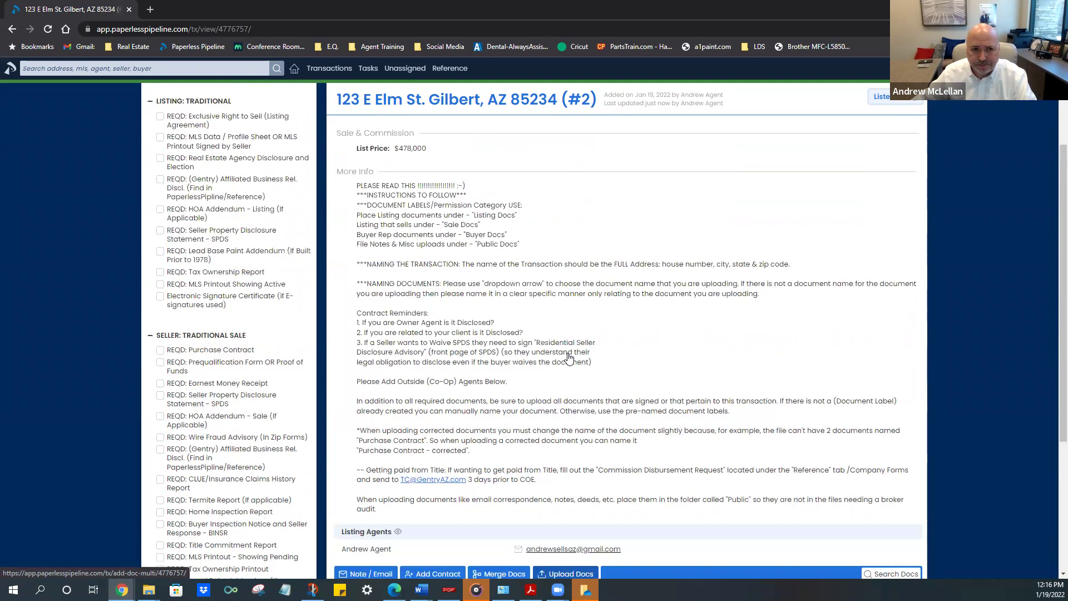
Search the transactions list for "123" to compare the original and new offer transactions, and return to the dashboard
click(295, 69)
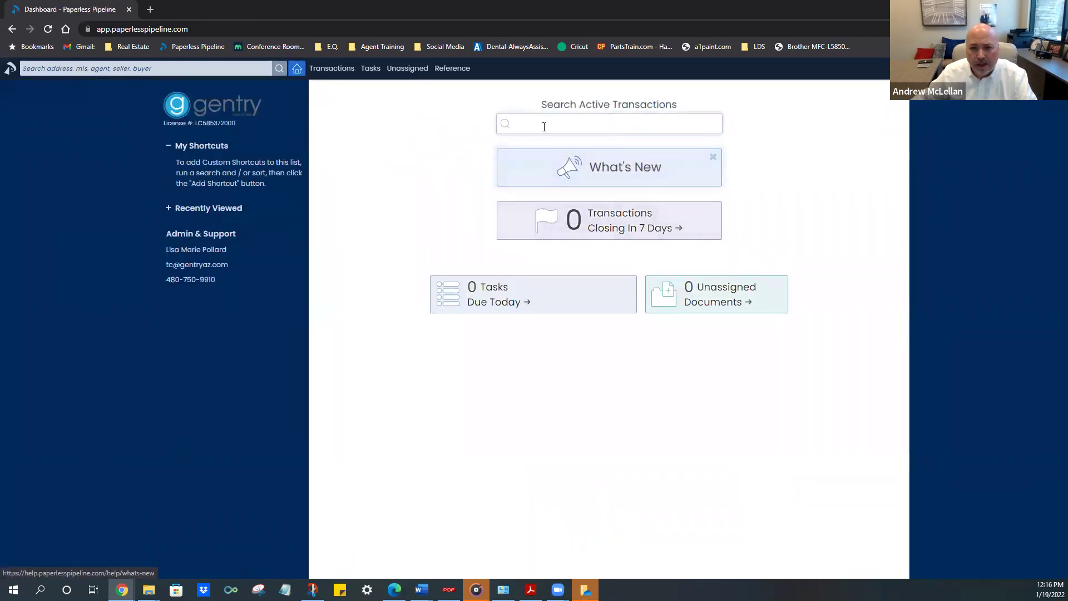
click(333, 69)
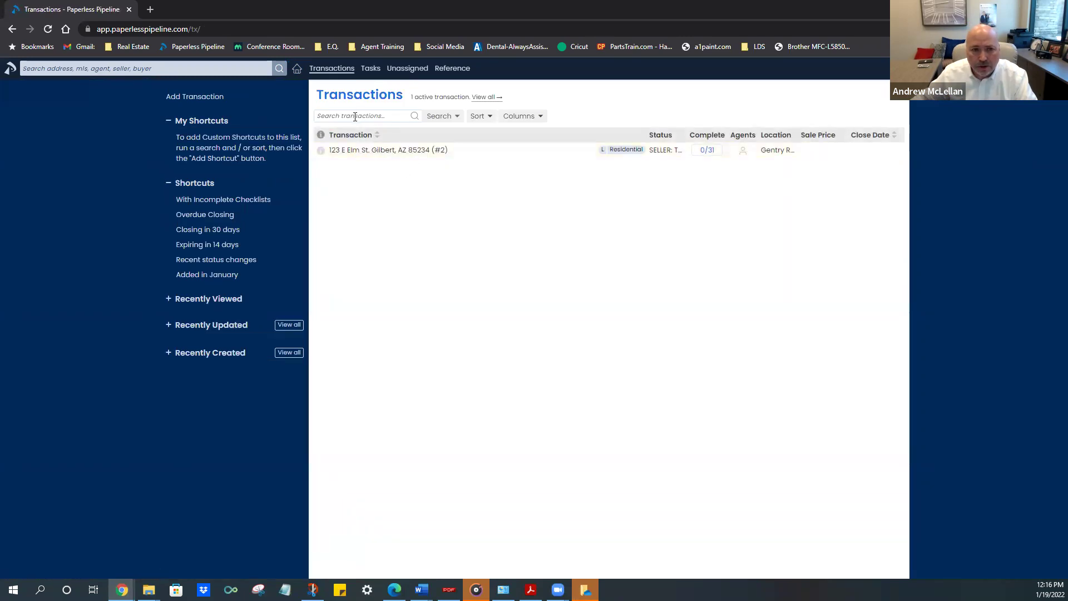
click(480, 118)
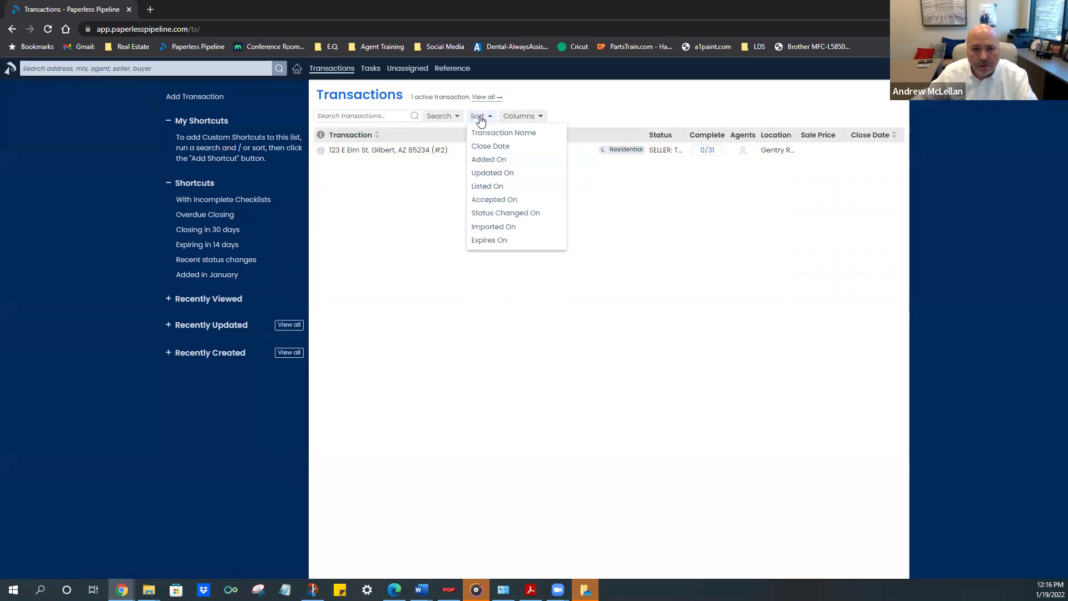
click(380, 118)
text(123)
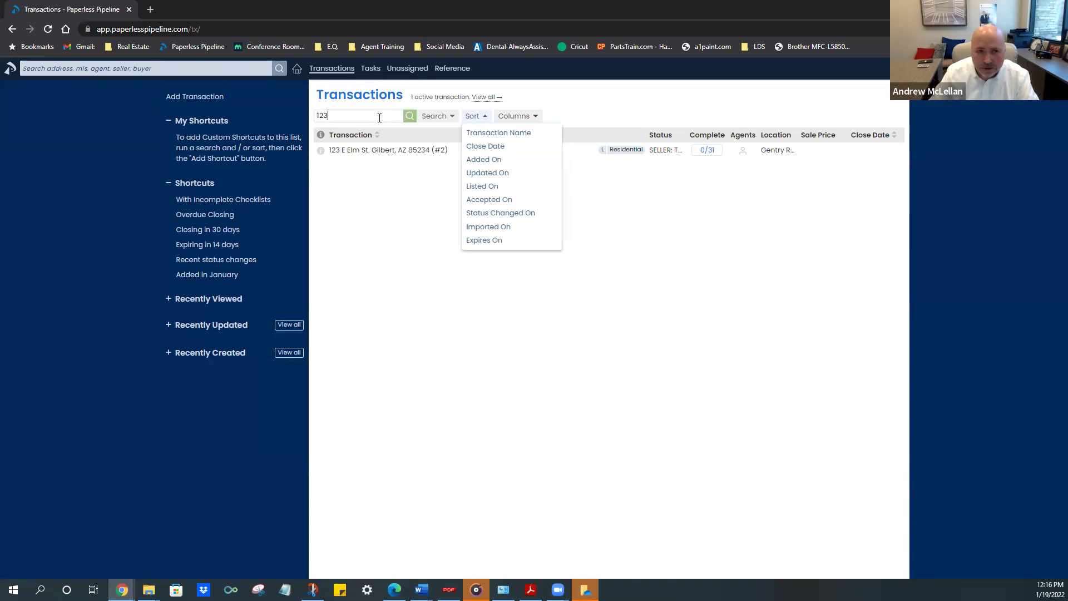
key(Return)
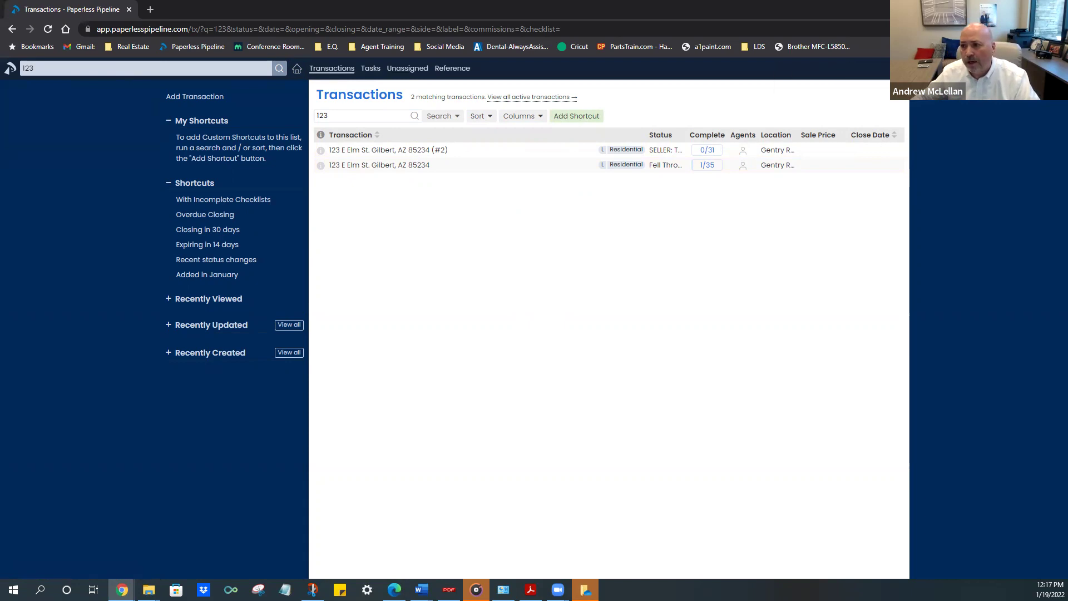
mouse_move(995, 69)
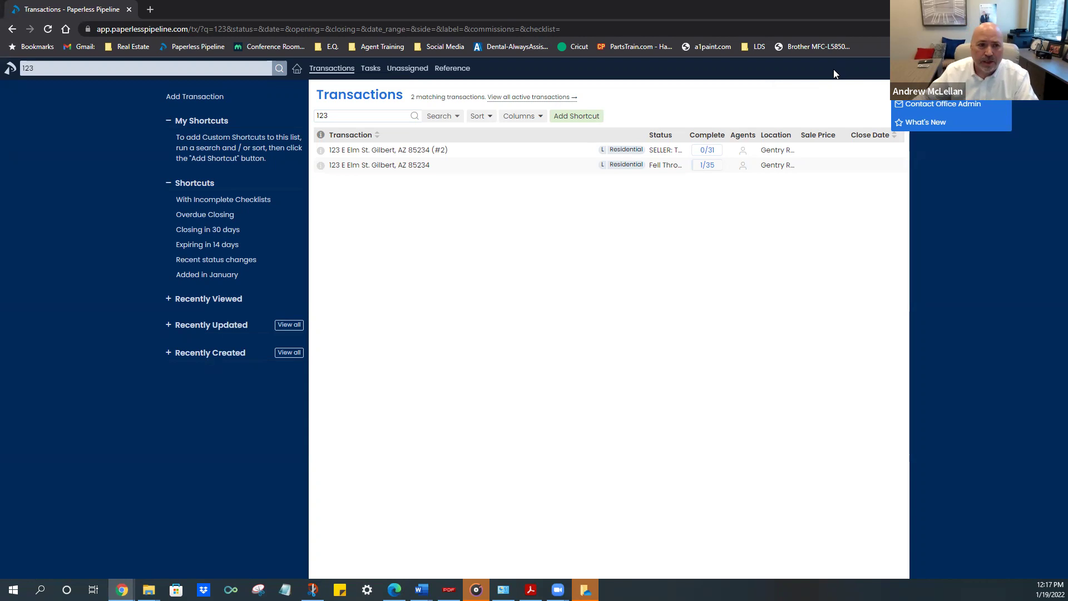
click(299, 70)
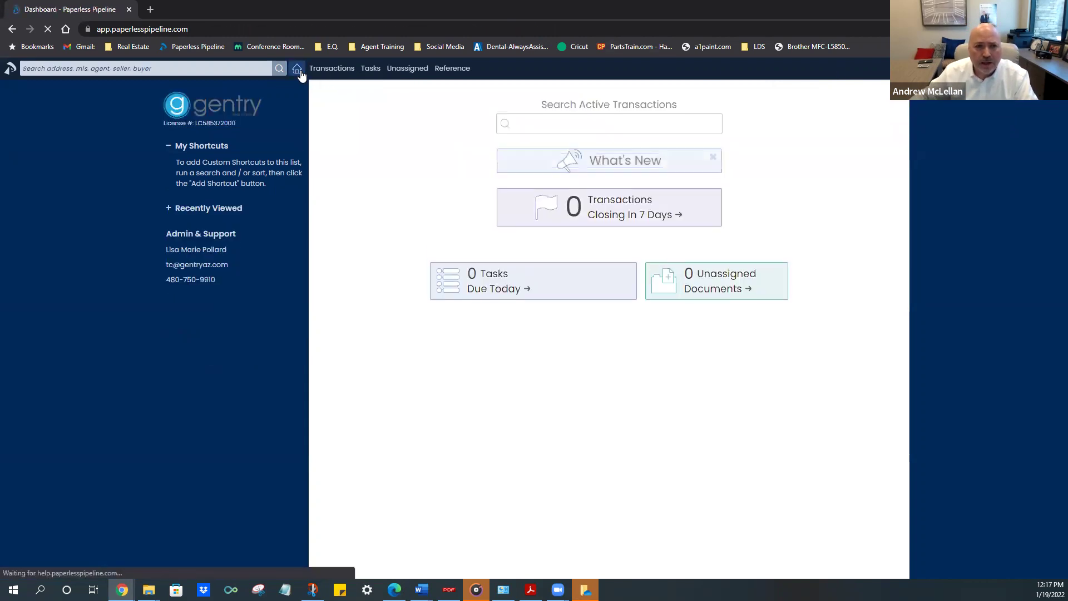